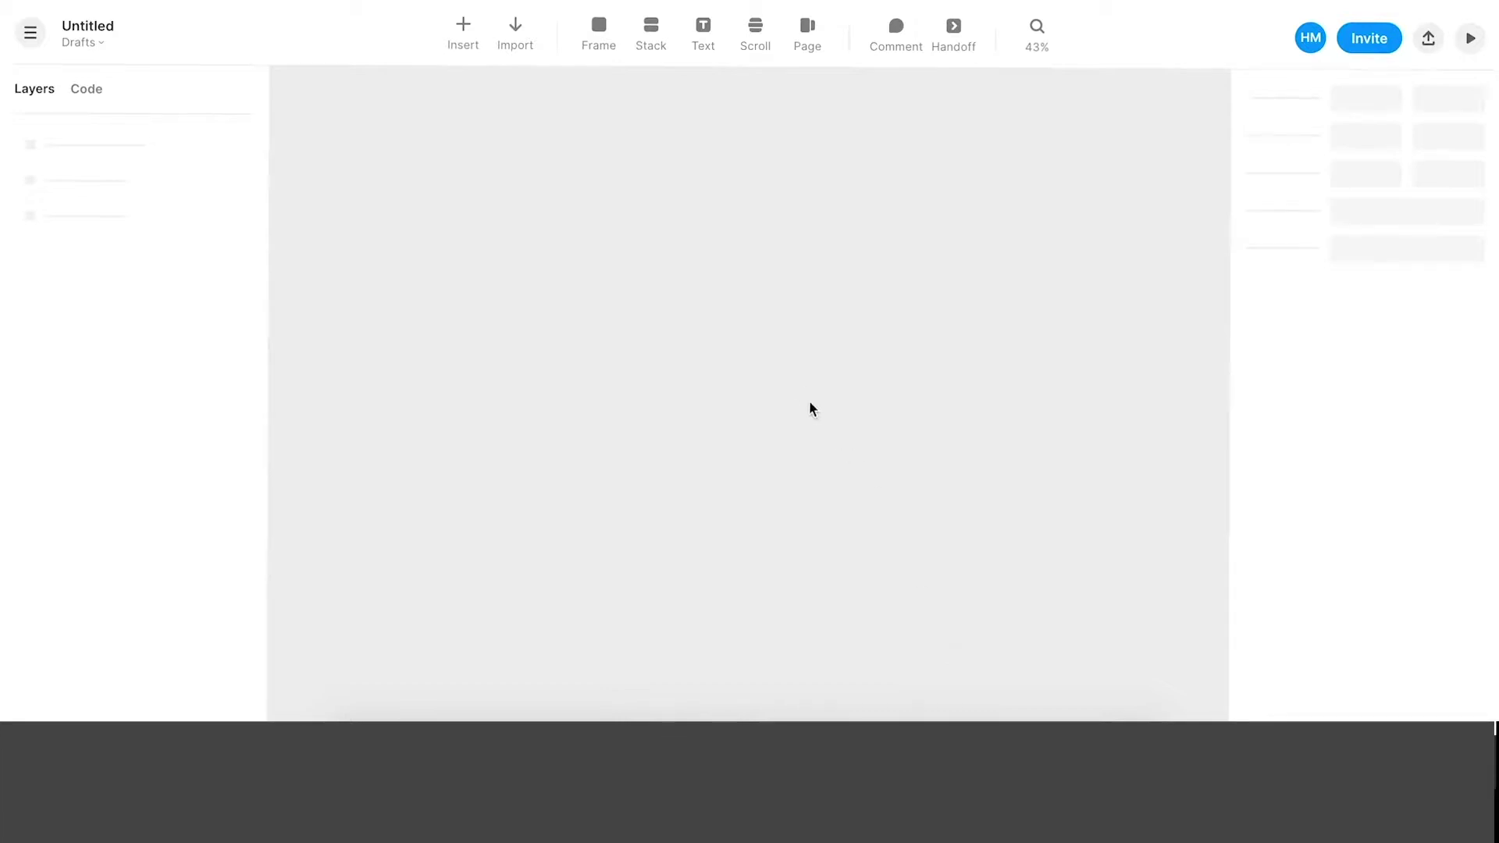
- Draw a frame about 622 × 456 on the canvas and replace it with the default Unsplash image component
left_click(625, 256)
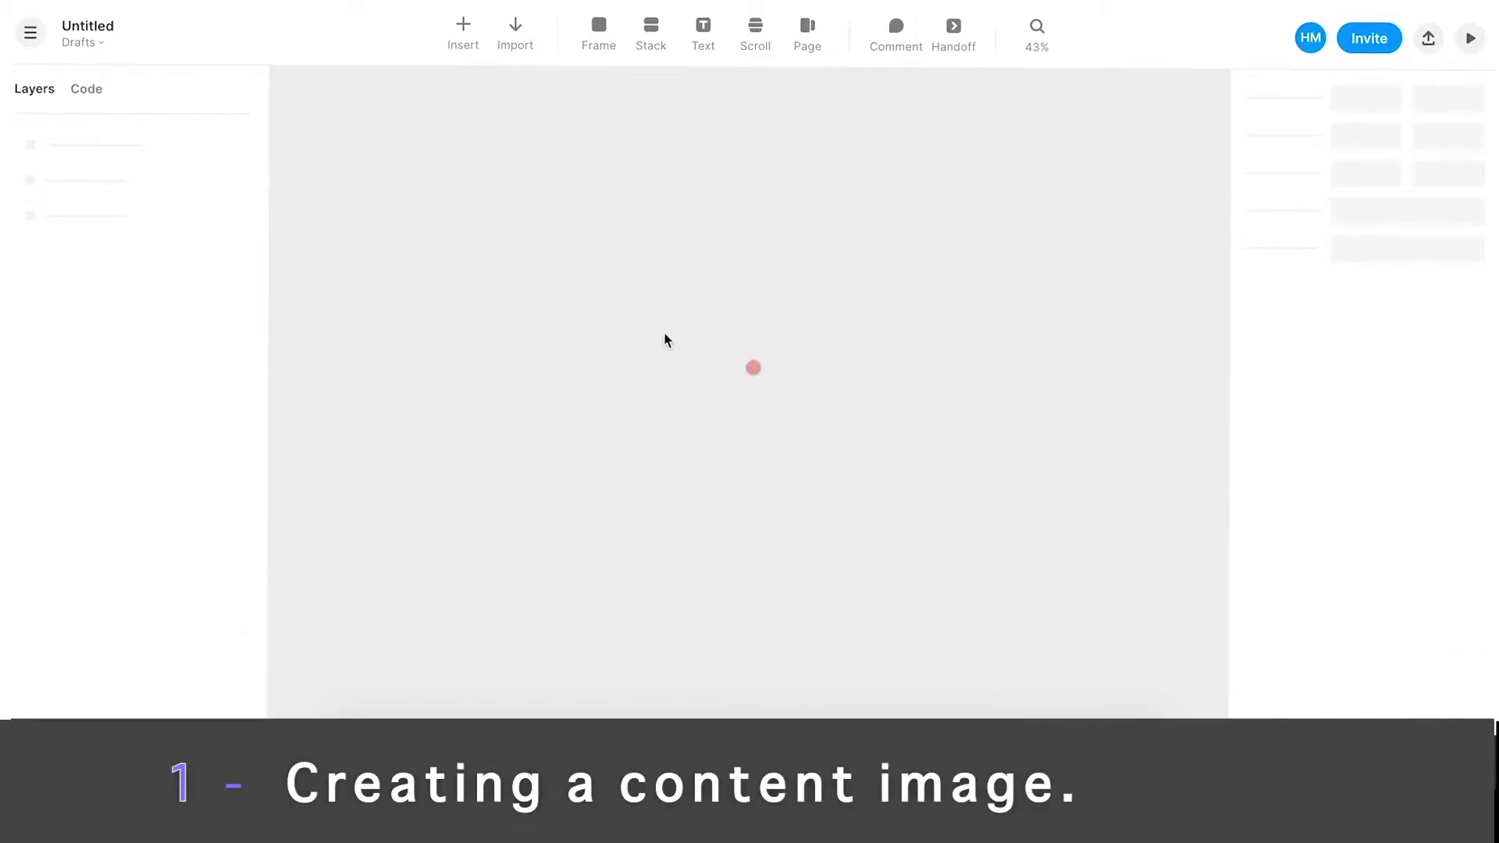
left_click_drag(592, 268, 873, 473)
right_click(801, 369)
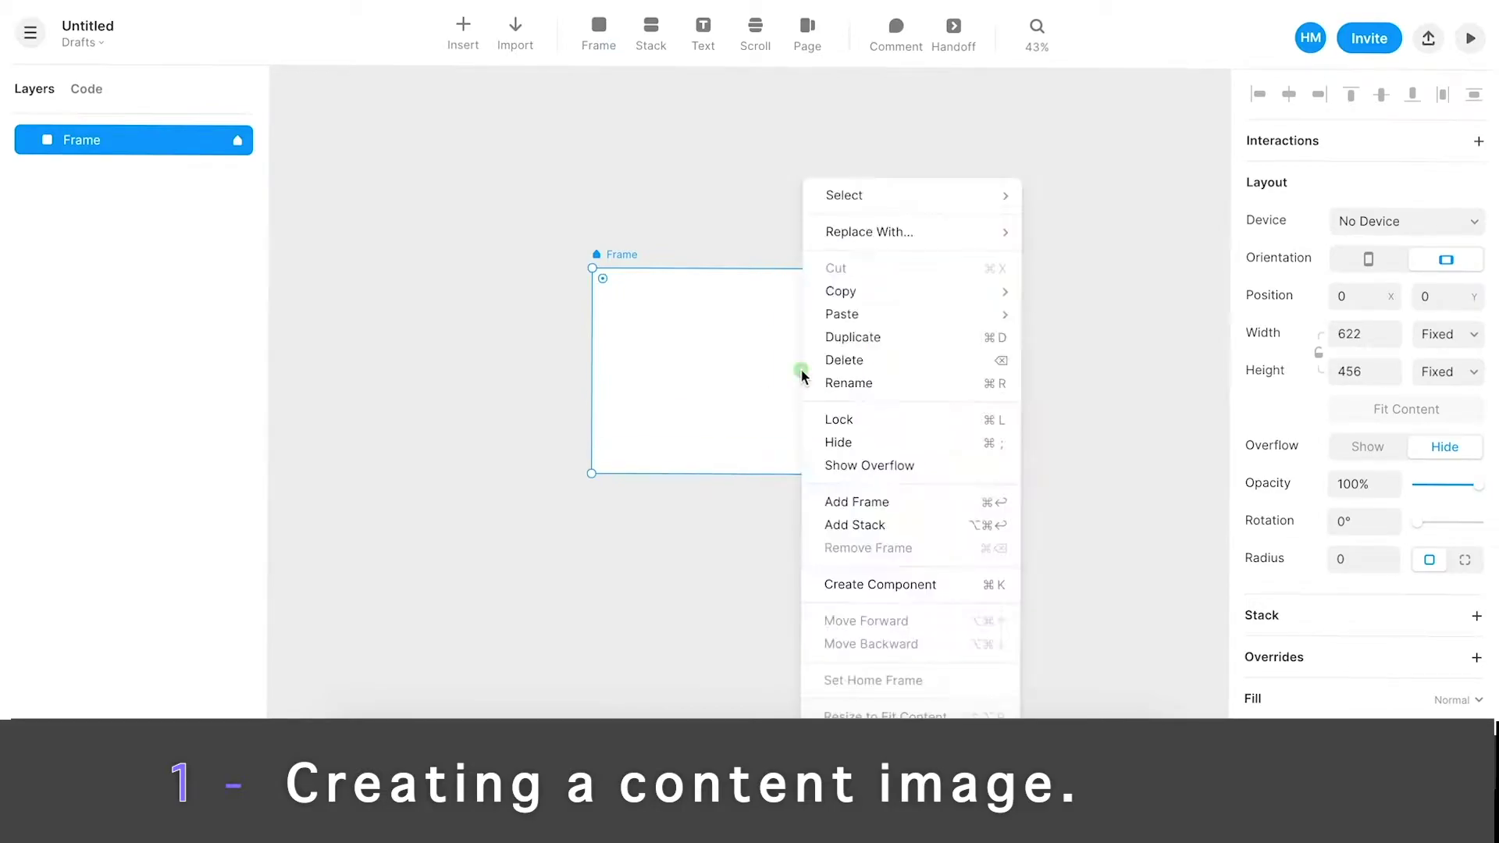
mouse_move(898, 236)
mouse_move(1062, 237)
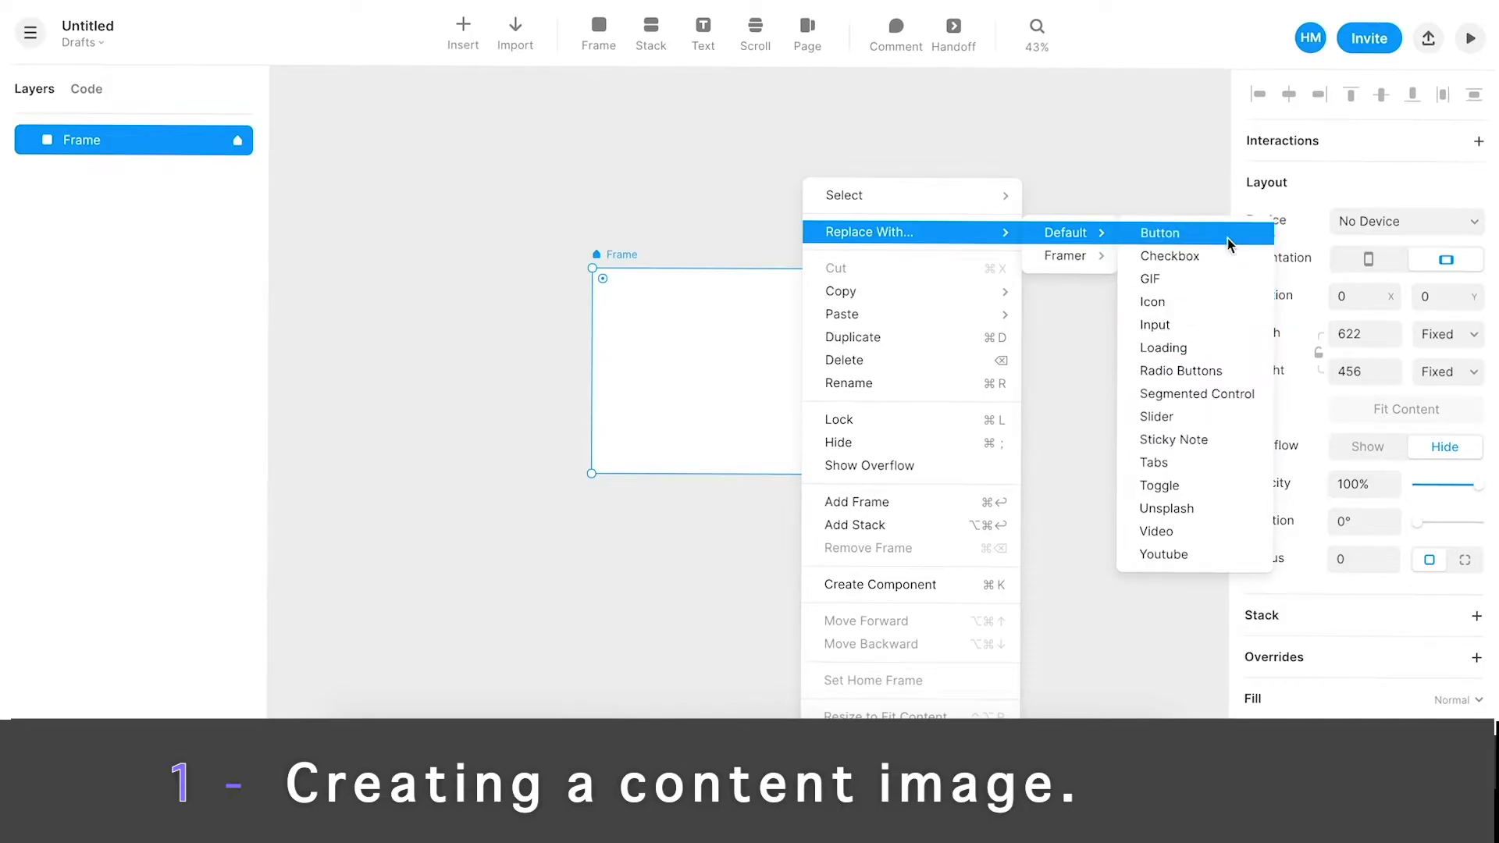
left_click(1159, 508)
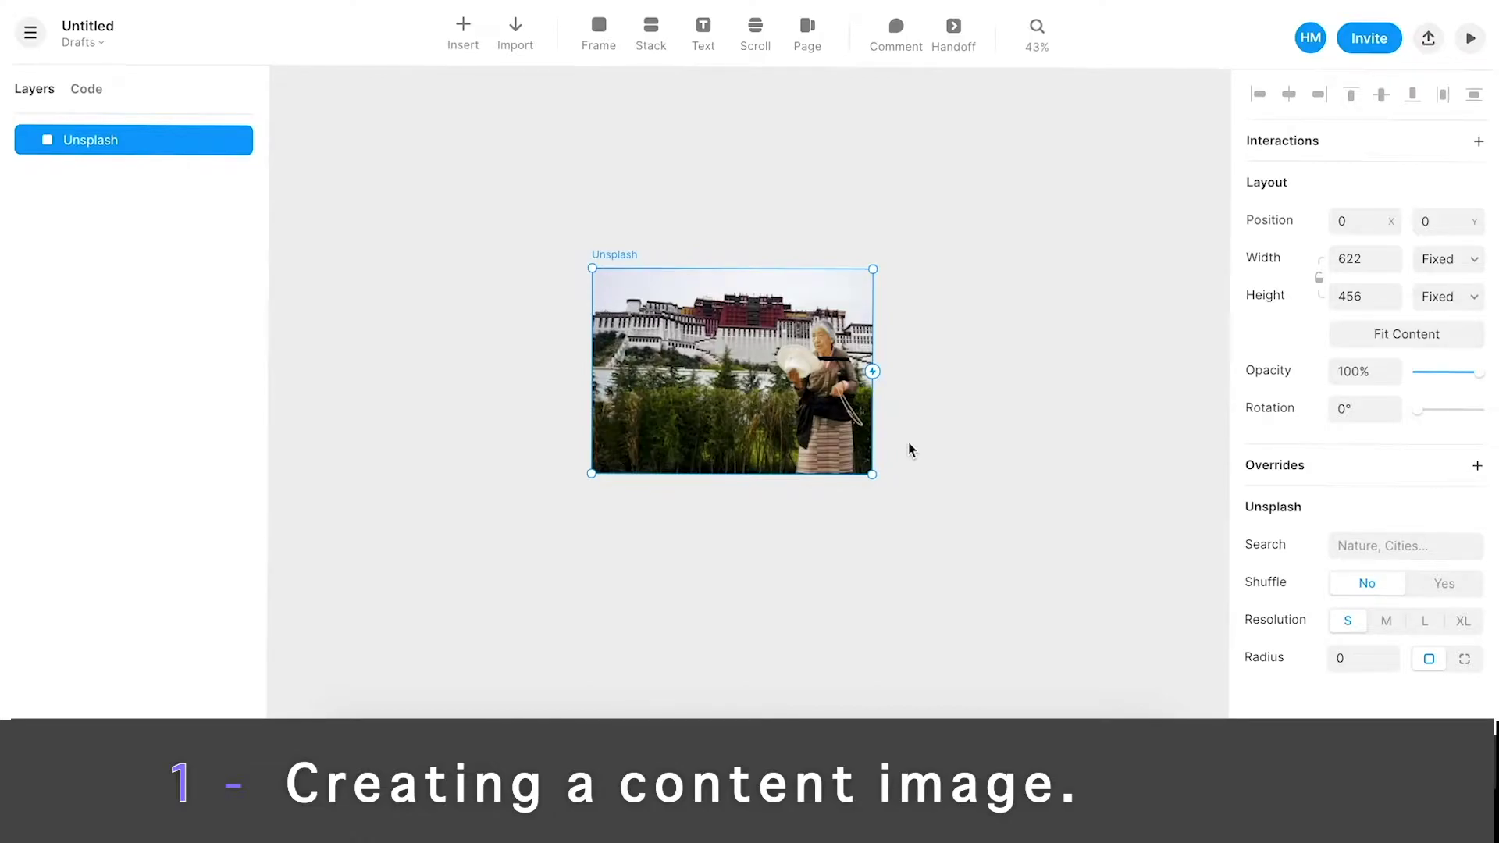
- Round the corners of the Unsplash image with a radius of 24
left_click(1351, 660)
type("16")
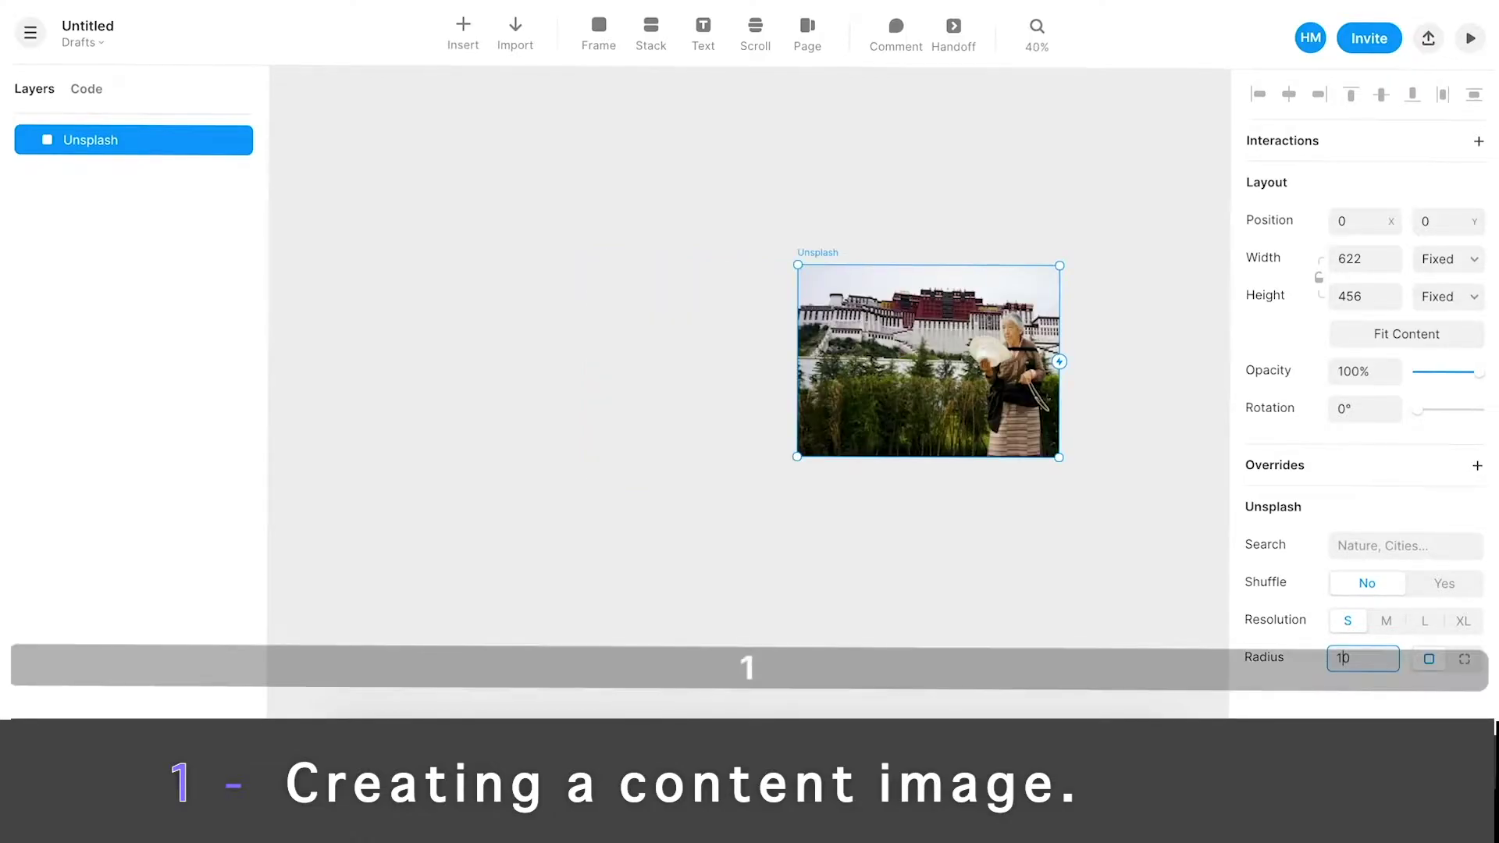
key("Return")
left_click(1025, 562)
scroll(1026, 562, "left", 2)
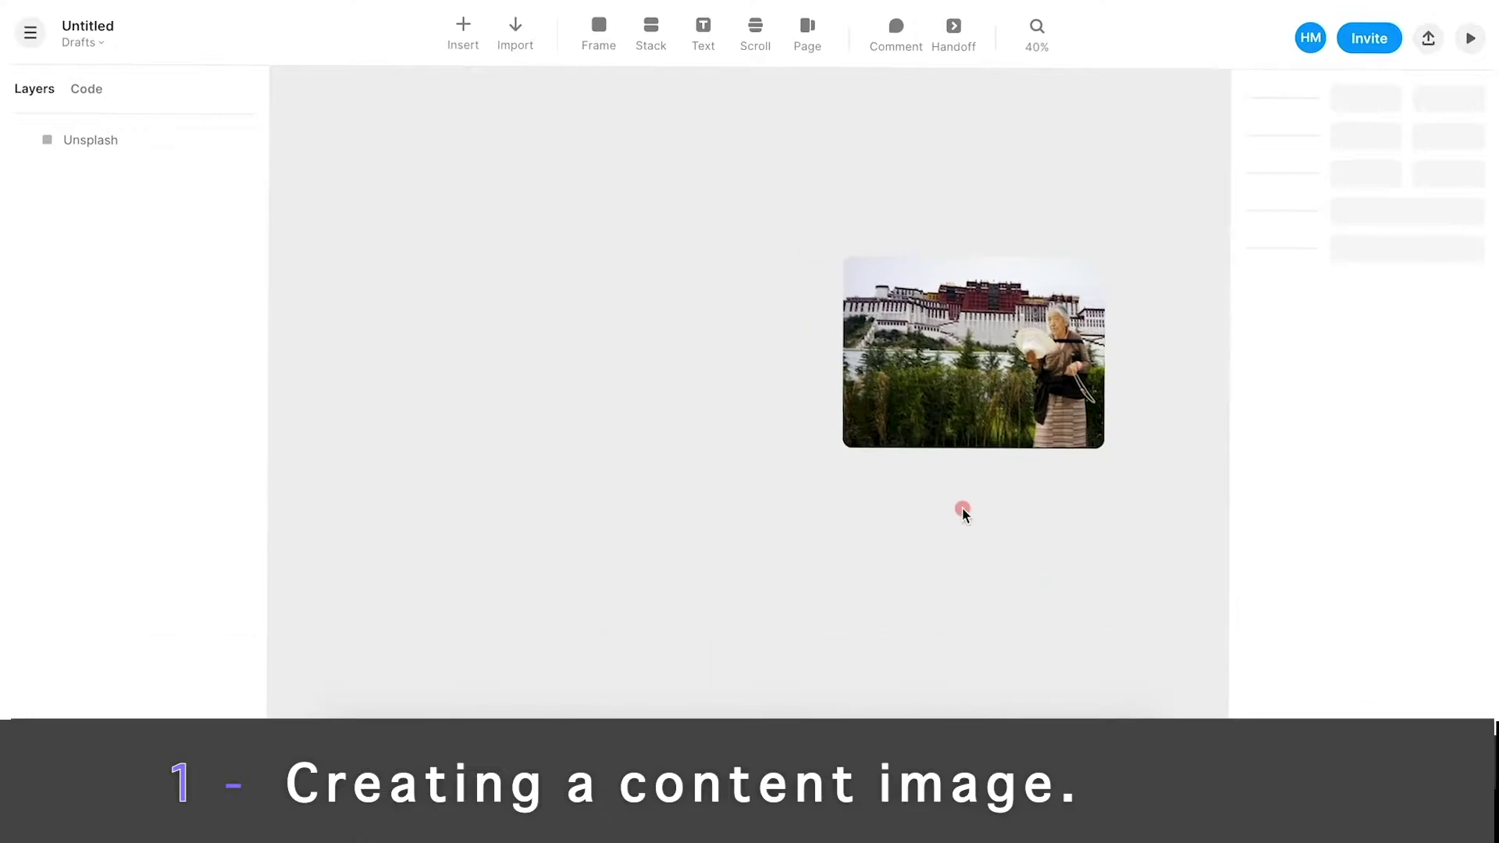
- Draw a tall stack about 695 wide beside the Unsplash image and place a copy of the image inside it
scroll(962, 507, "down", 3)
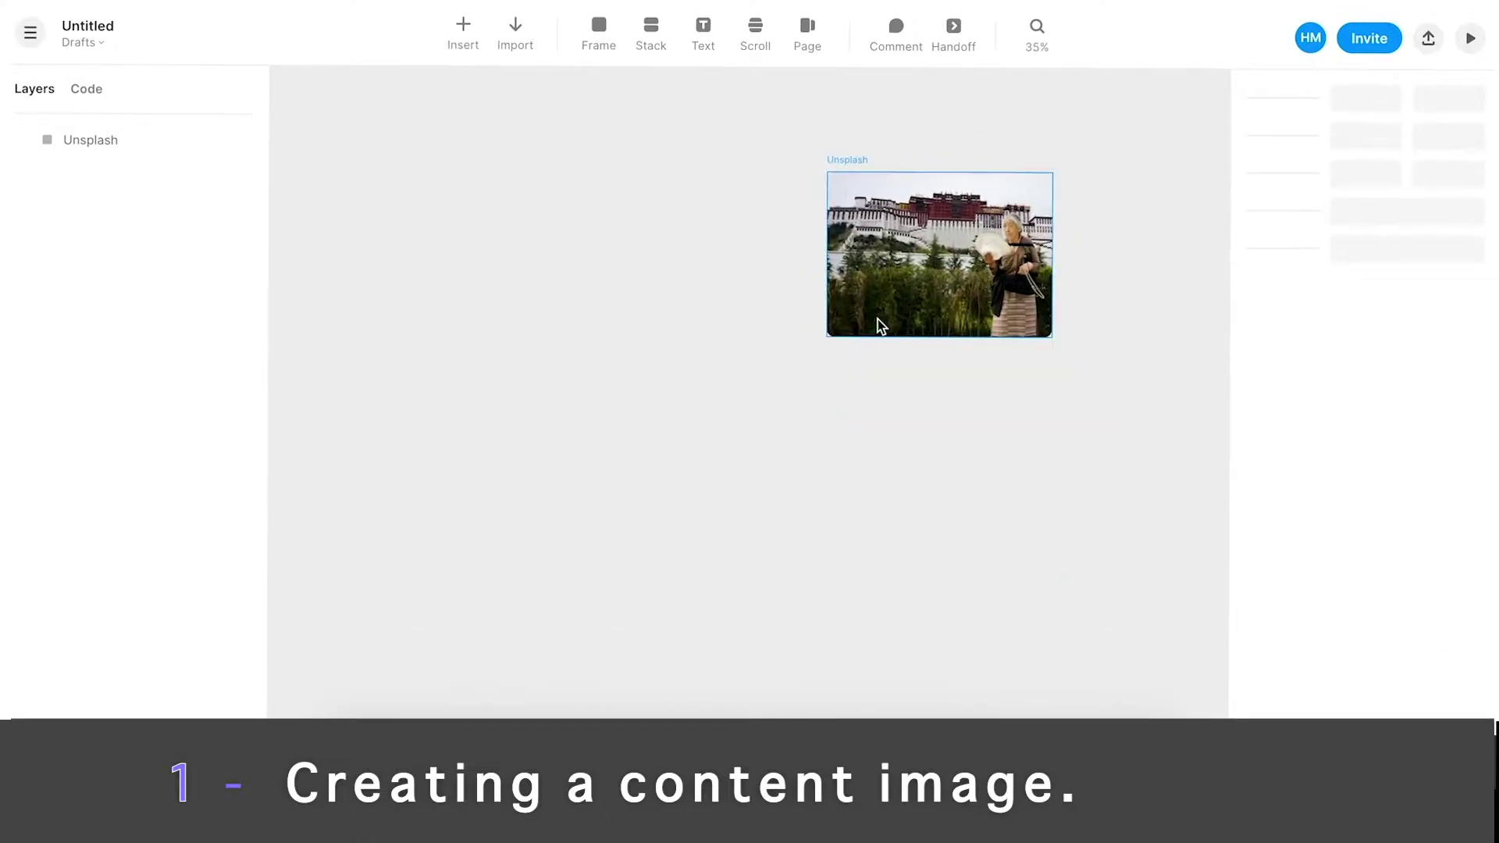
scroll(877, 320, "left", 1)
left_click_drag(585, 137, 833, 669)
left_click(952, 288)
left_click_drag(952, 289, 729, 314)
left_click_drag(866, 403, 675, 273)
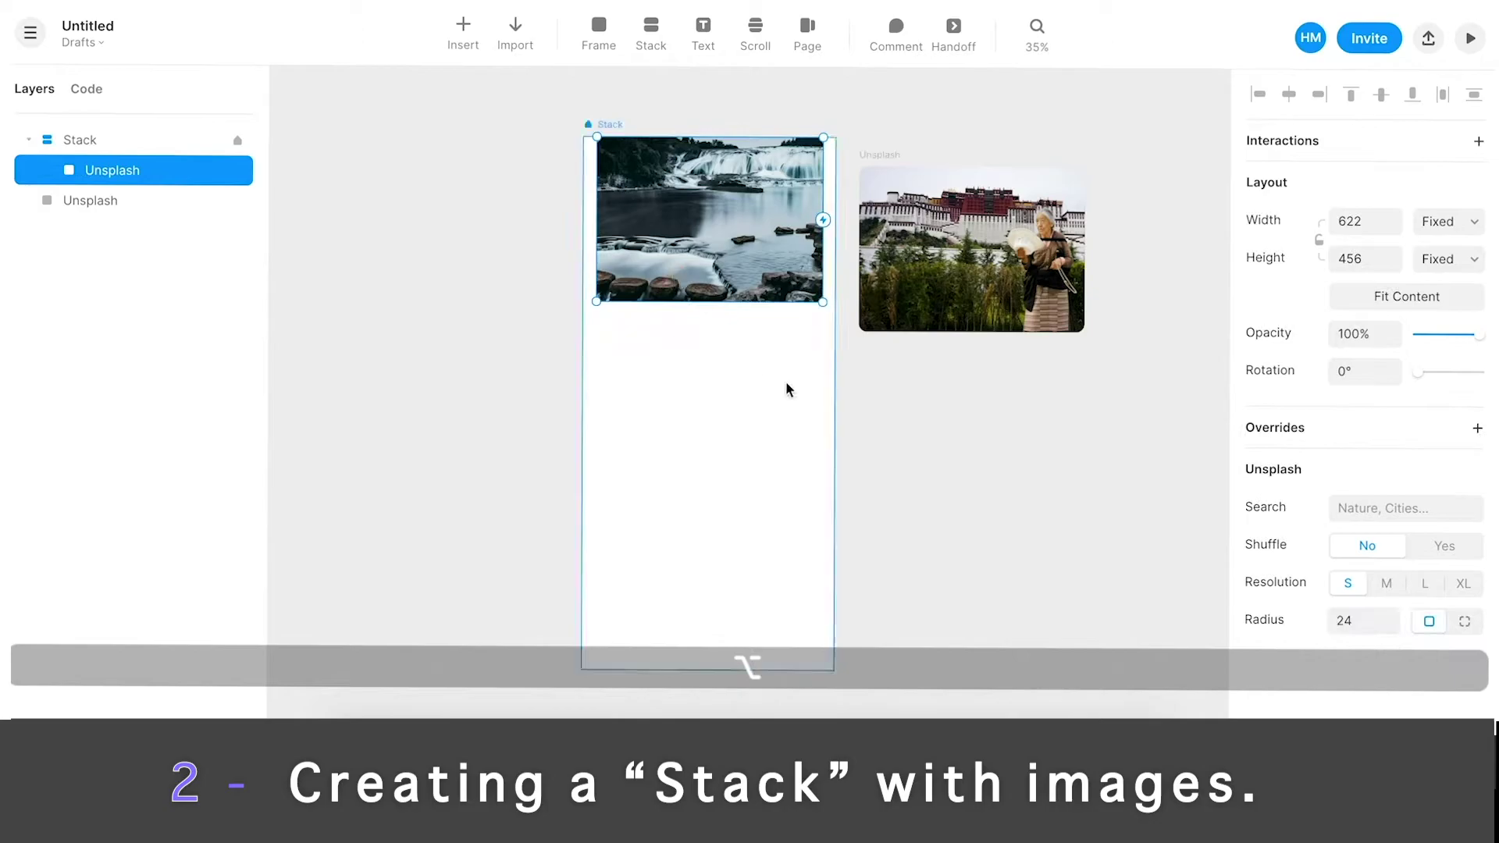
- Duplicate the image inside the stack until it holds three images, and extend the stack's height to about 2079
scroll(798, 398, "down", 3)
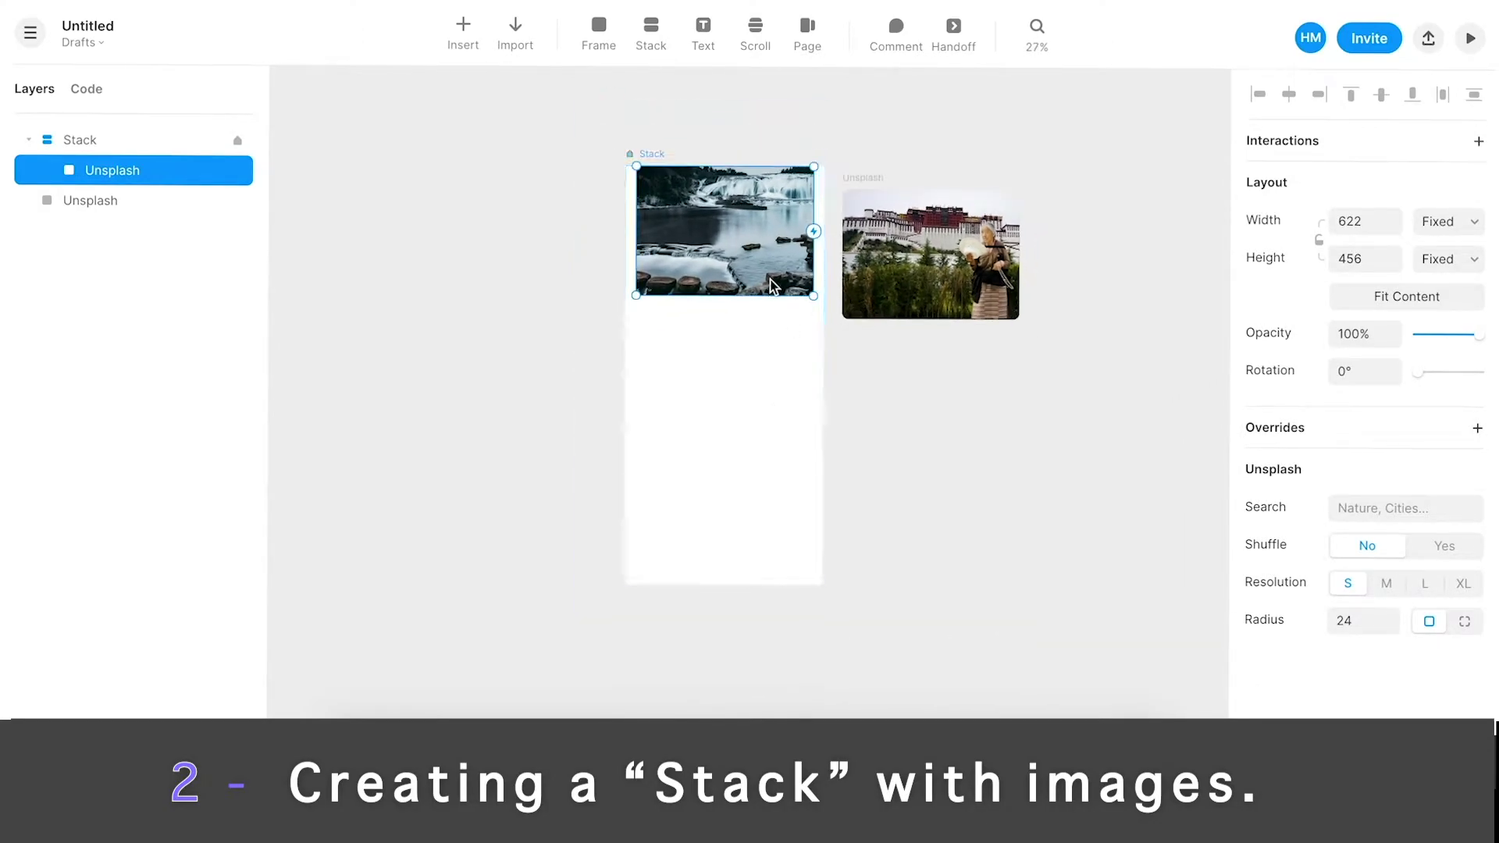
left_click(844, 336)
left_click(783, 287)
left_click_drag(783, 287, 859, 404)
left_click_drag(763, 395, 747, 647)
scroll(761, 426, "down", 2)
left_click(759, 472)
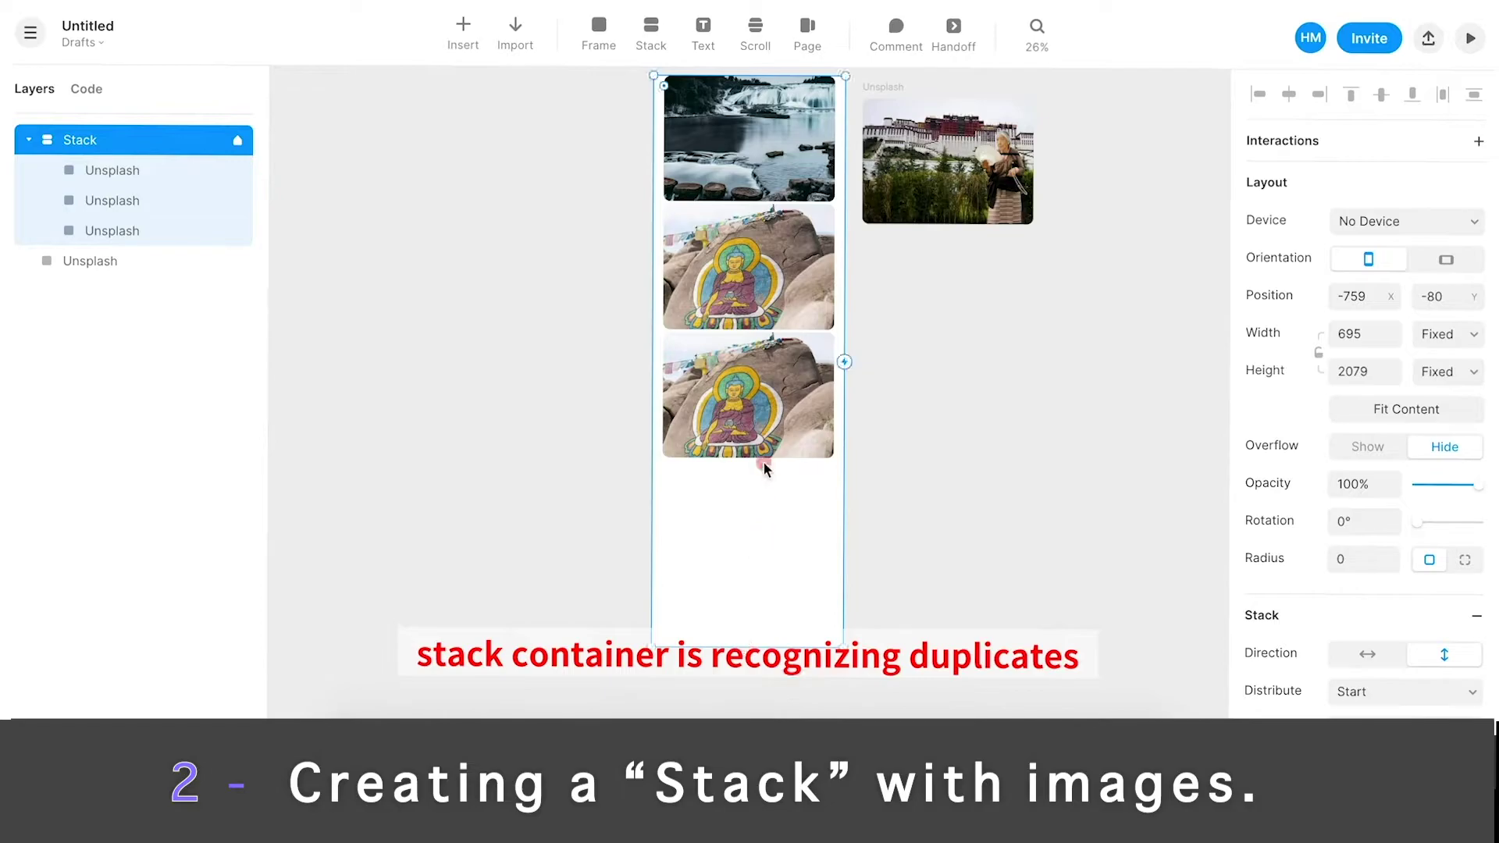
- Duplicate the lowest image within the stack until the stack holds five images
left_click(763, 459)
left_click_drag(766, 443, 763, 473)
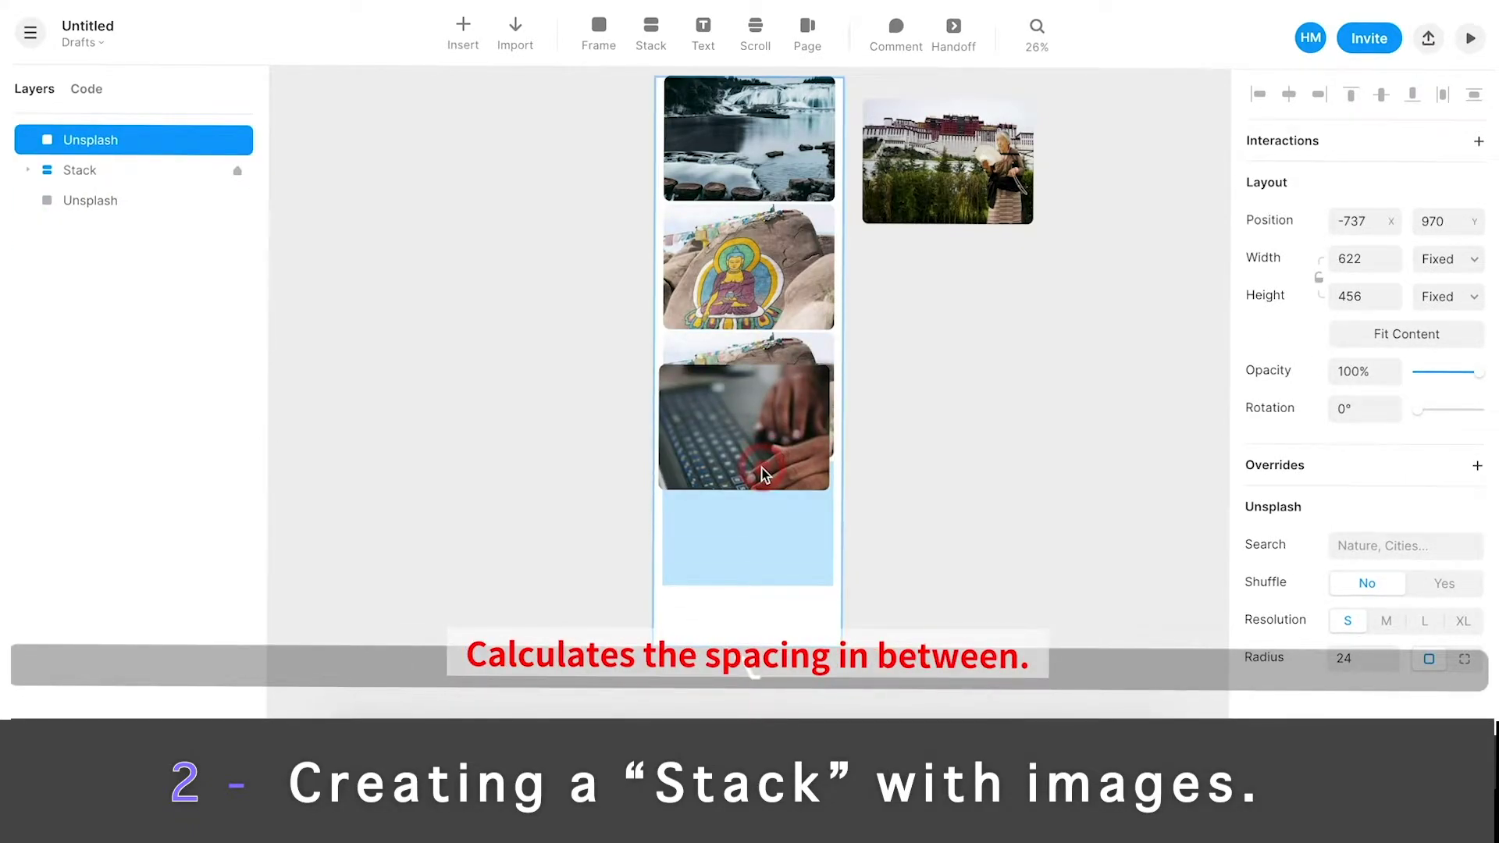
left_click_drag(761, 467, 761, 469)
scroll(760, 470, "down", 2)
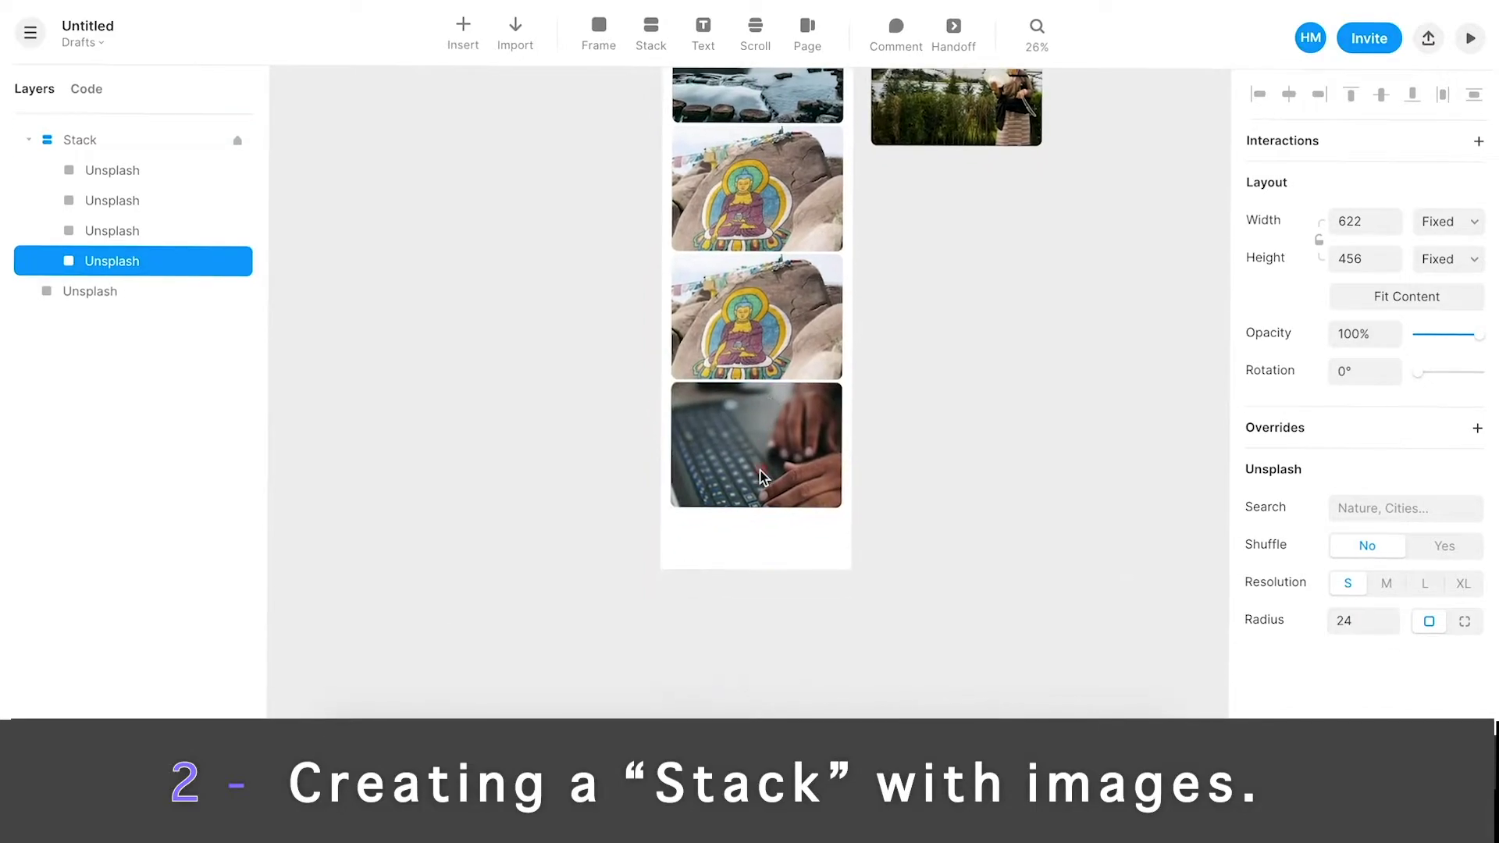
scroll(761, 469, "down", 3)
left_click(709, 86)
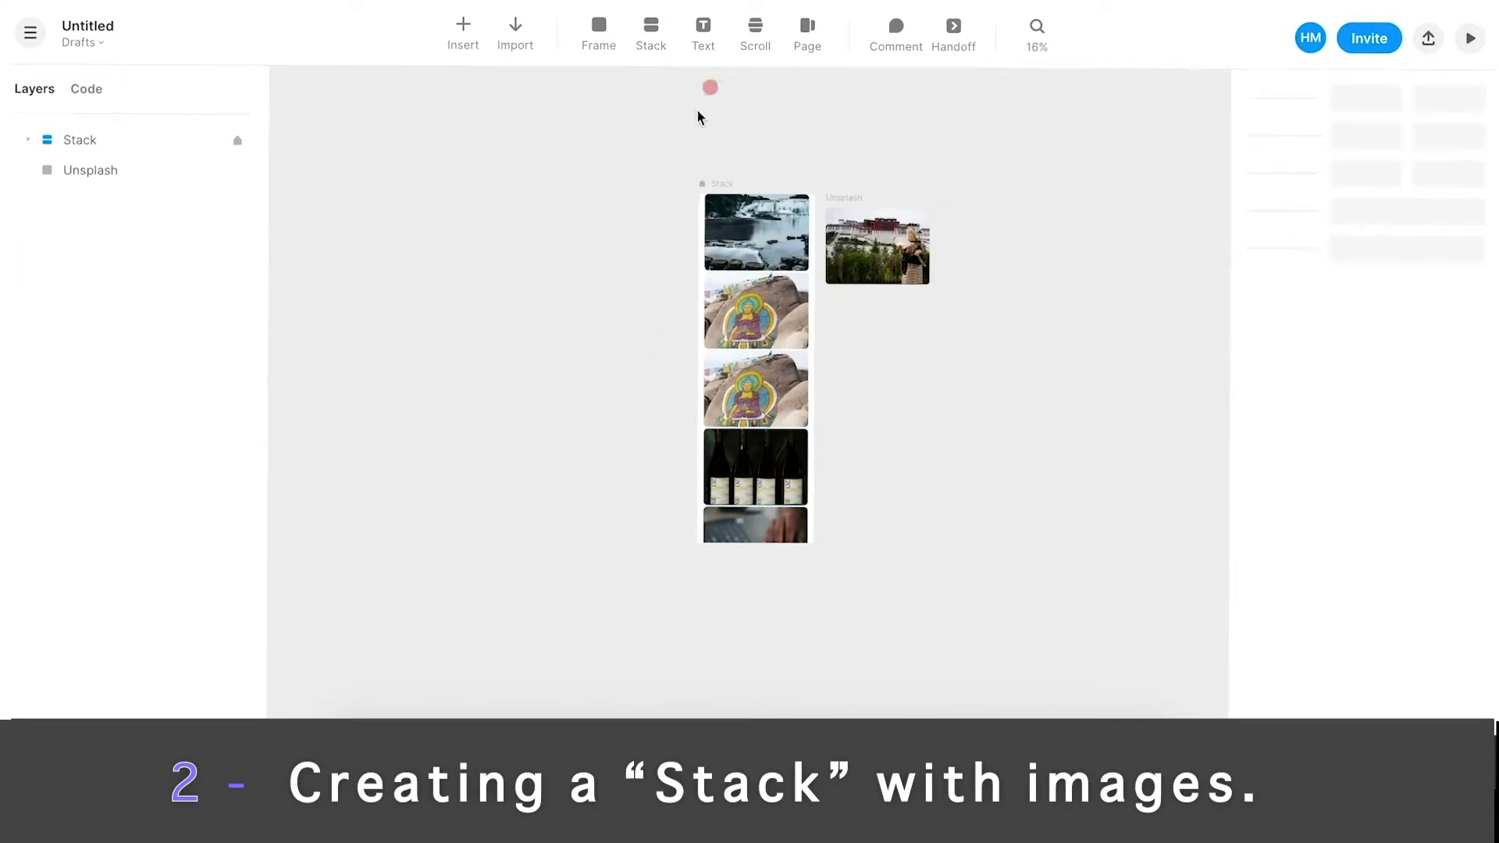
- Extend the stack downward to a height of about 2425 to fit all five images
left_click(749, 531)
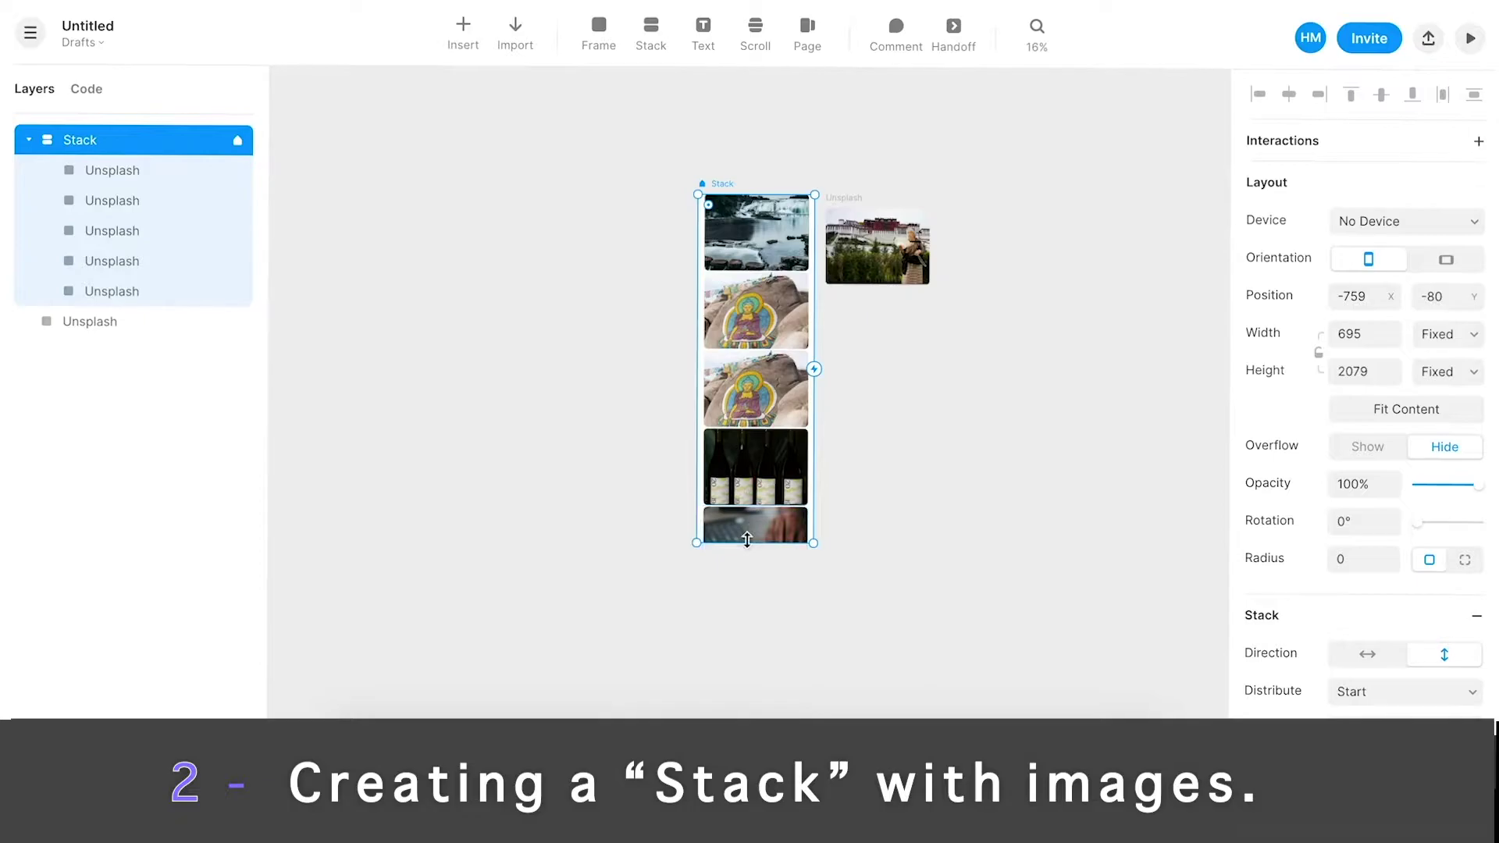
left_click_drag(747, 540, 748, 598)
scroll(748, 592, "up", 5)
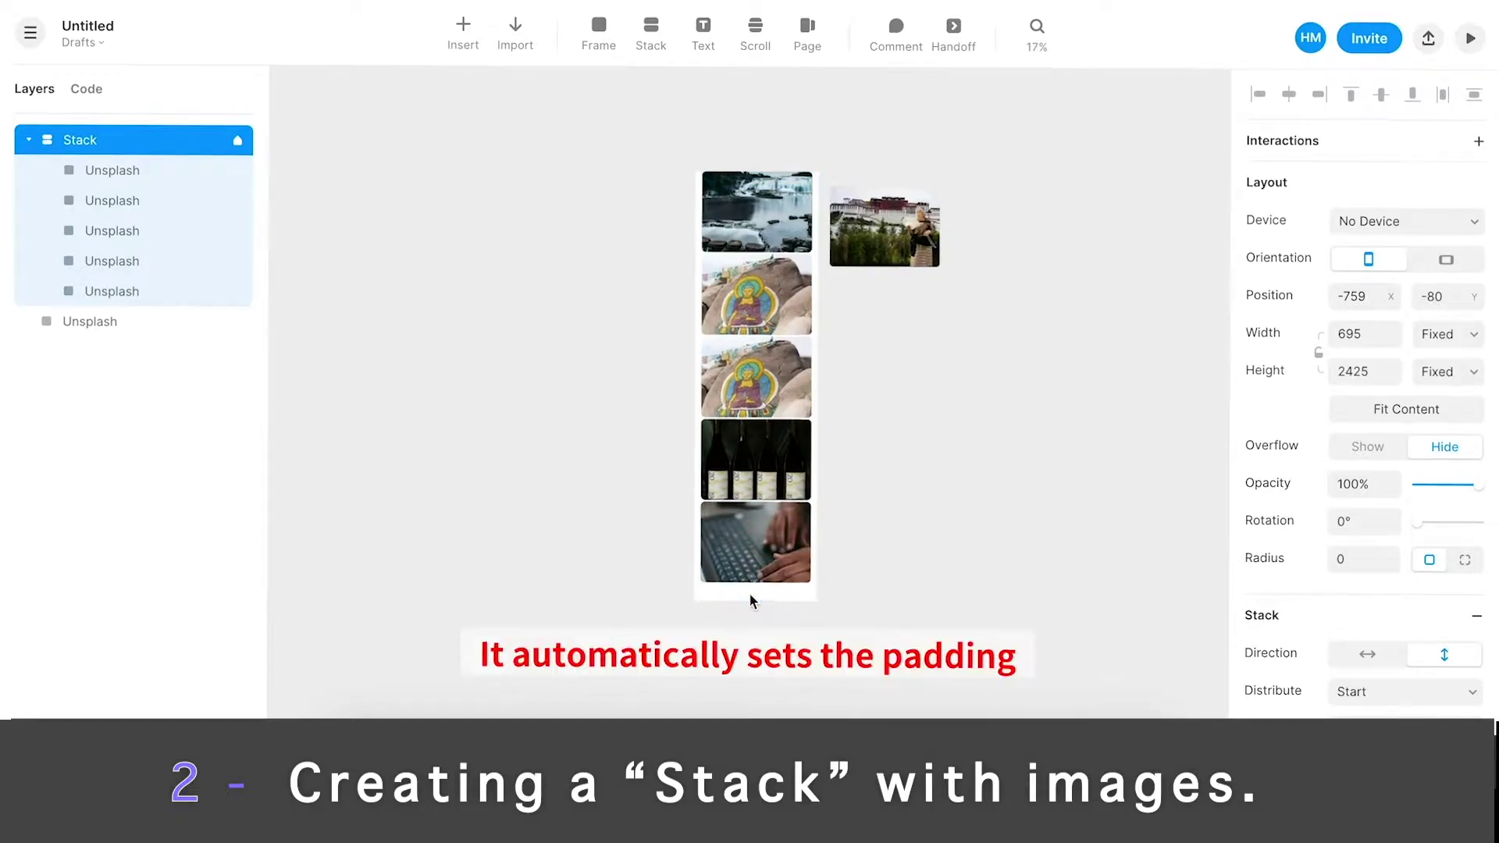
- Try the Space Between and Center distributions on the image stack
left_click(789, 559)
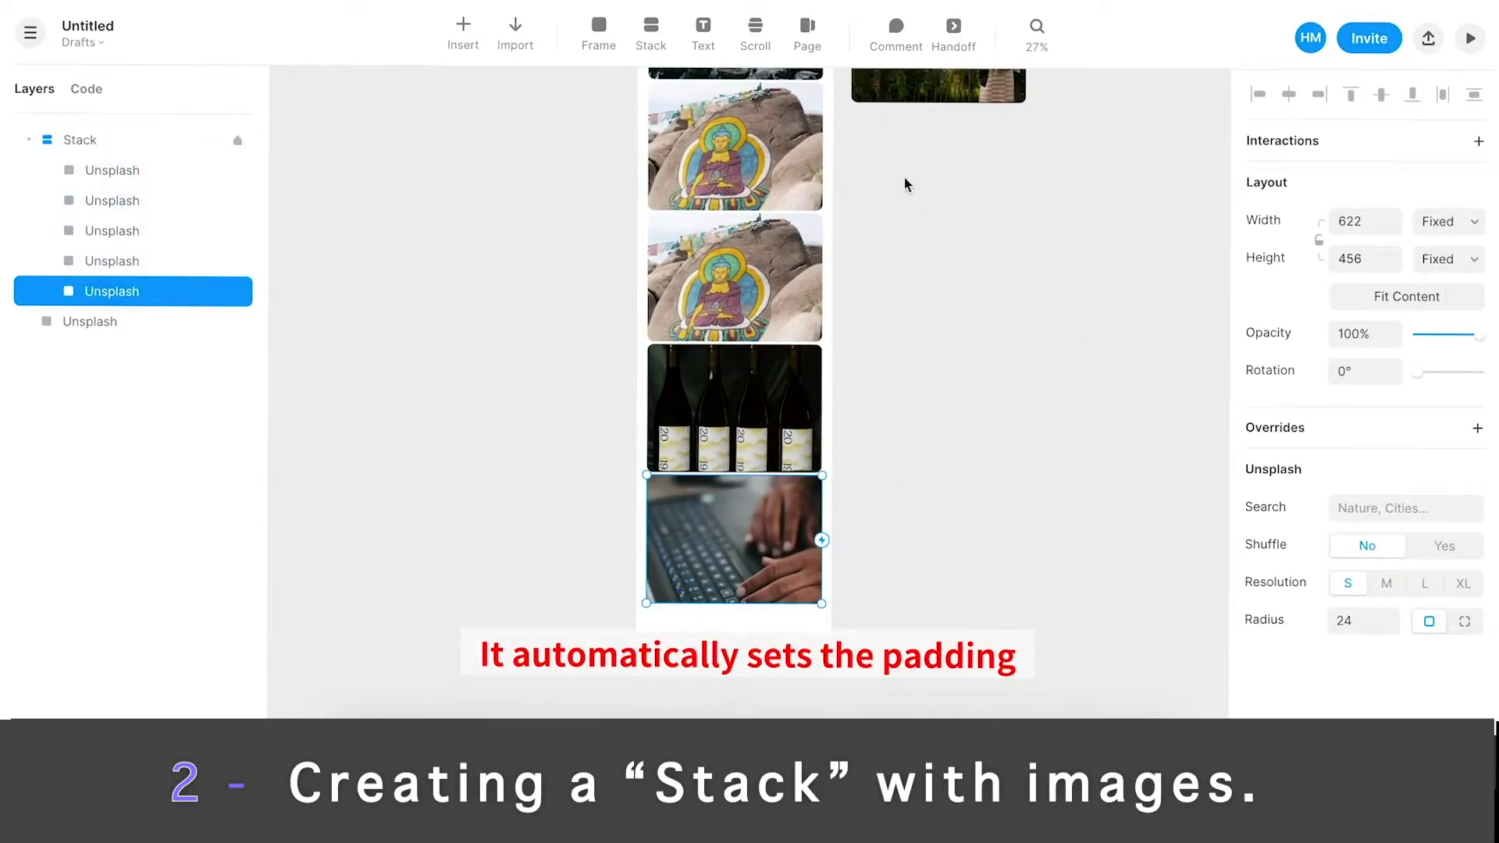
scroll(905, 185, "up", 3)
left_click(682, 168)
scroll(1358, 519, "down", 2)
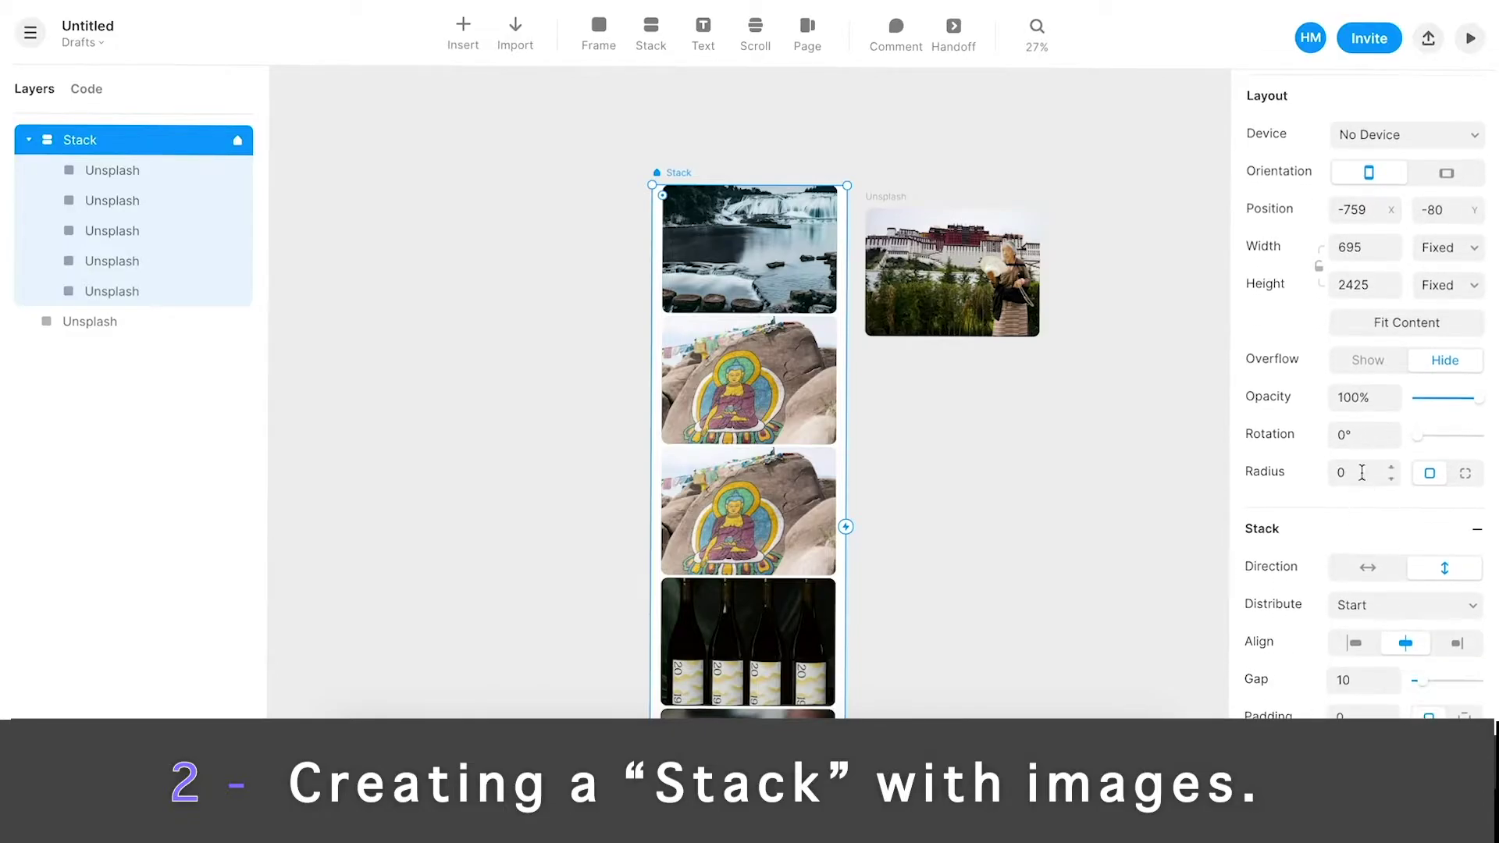
scroll(1422, 447, "down", 2)
left_click(1375, 521)
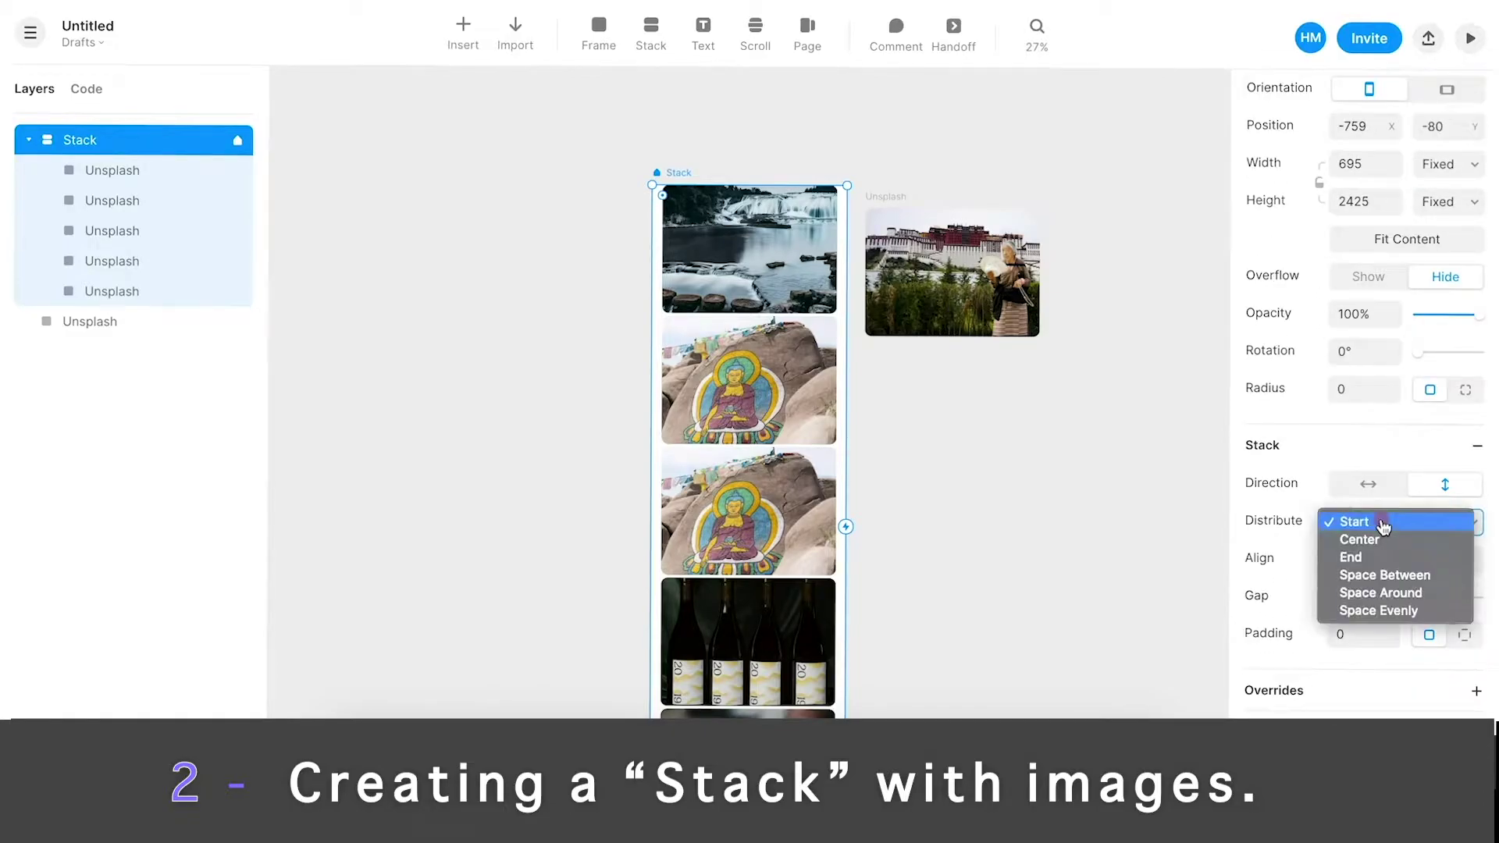
left_click(1381, 575)
left_click(1379, 523)
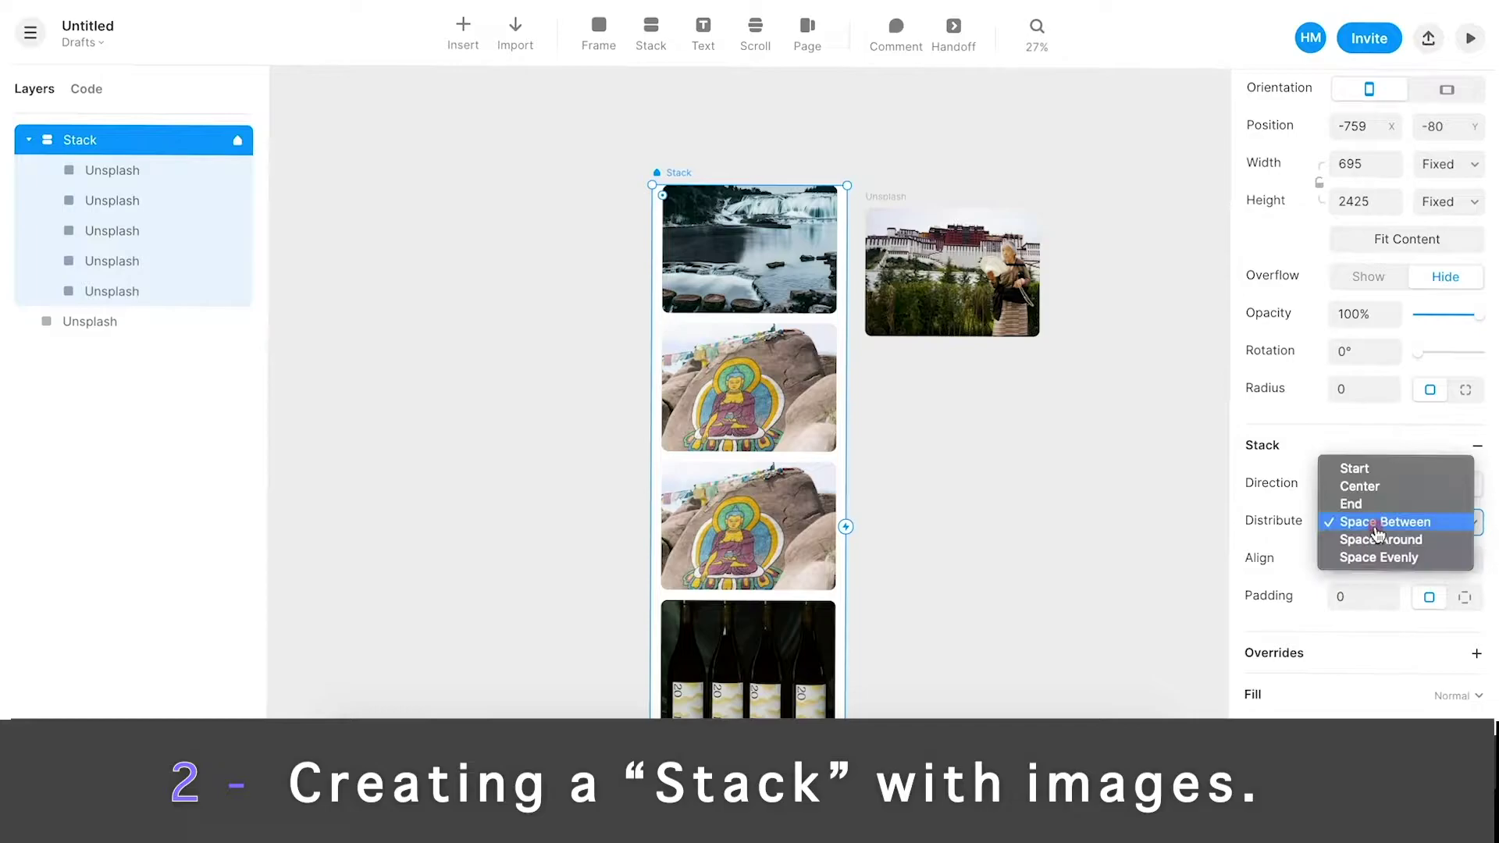
left_click(1359, 486)
scroll(1143, 467, "down", 2)
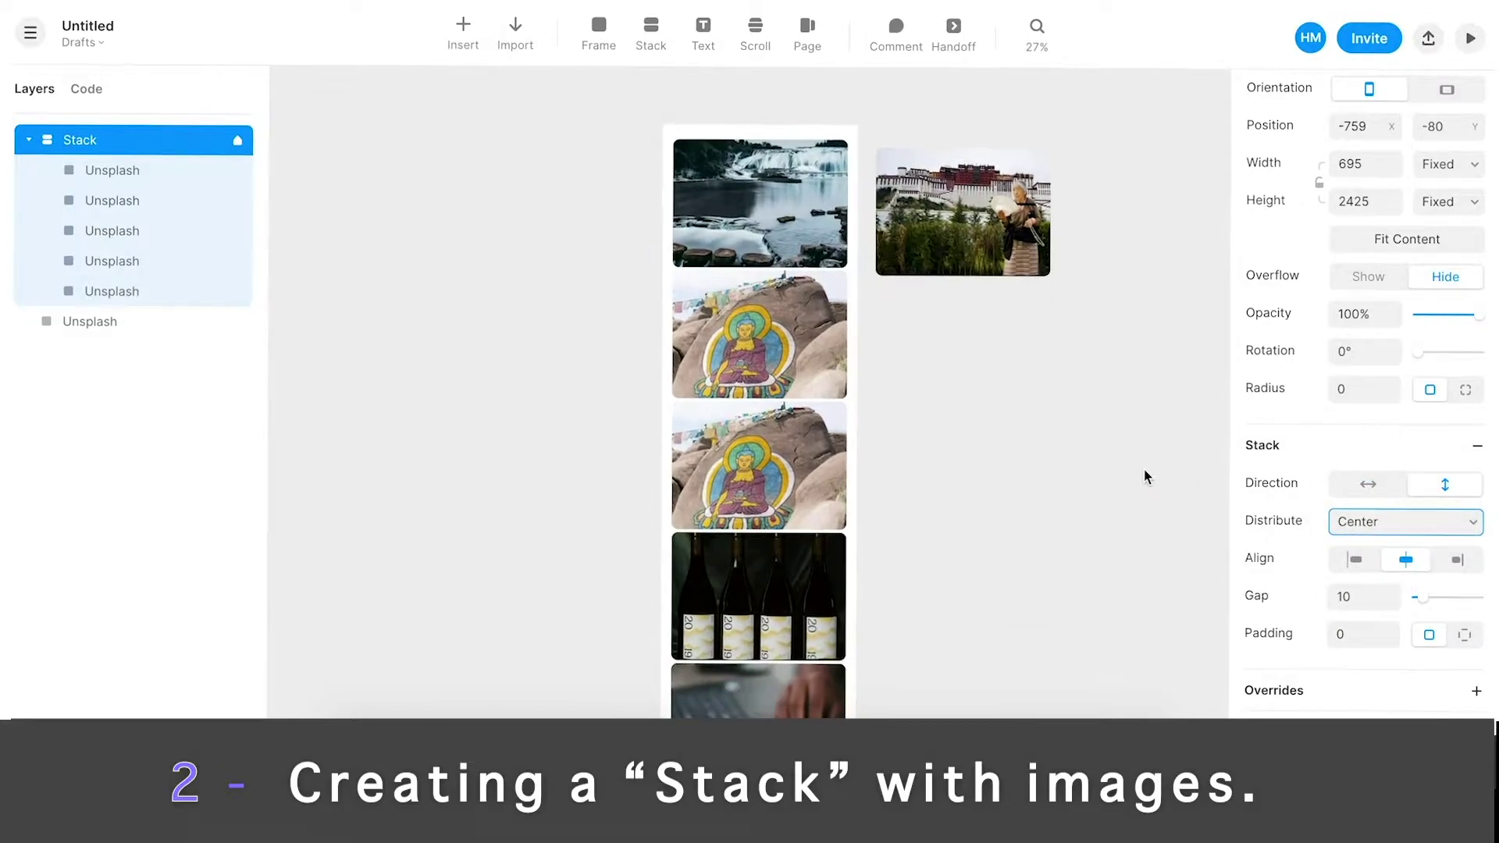
- Set the stack's distribution back to Start and its gap to 30
left_click(1375, 521)
left_click(1337, 500)
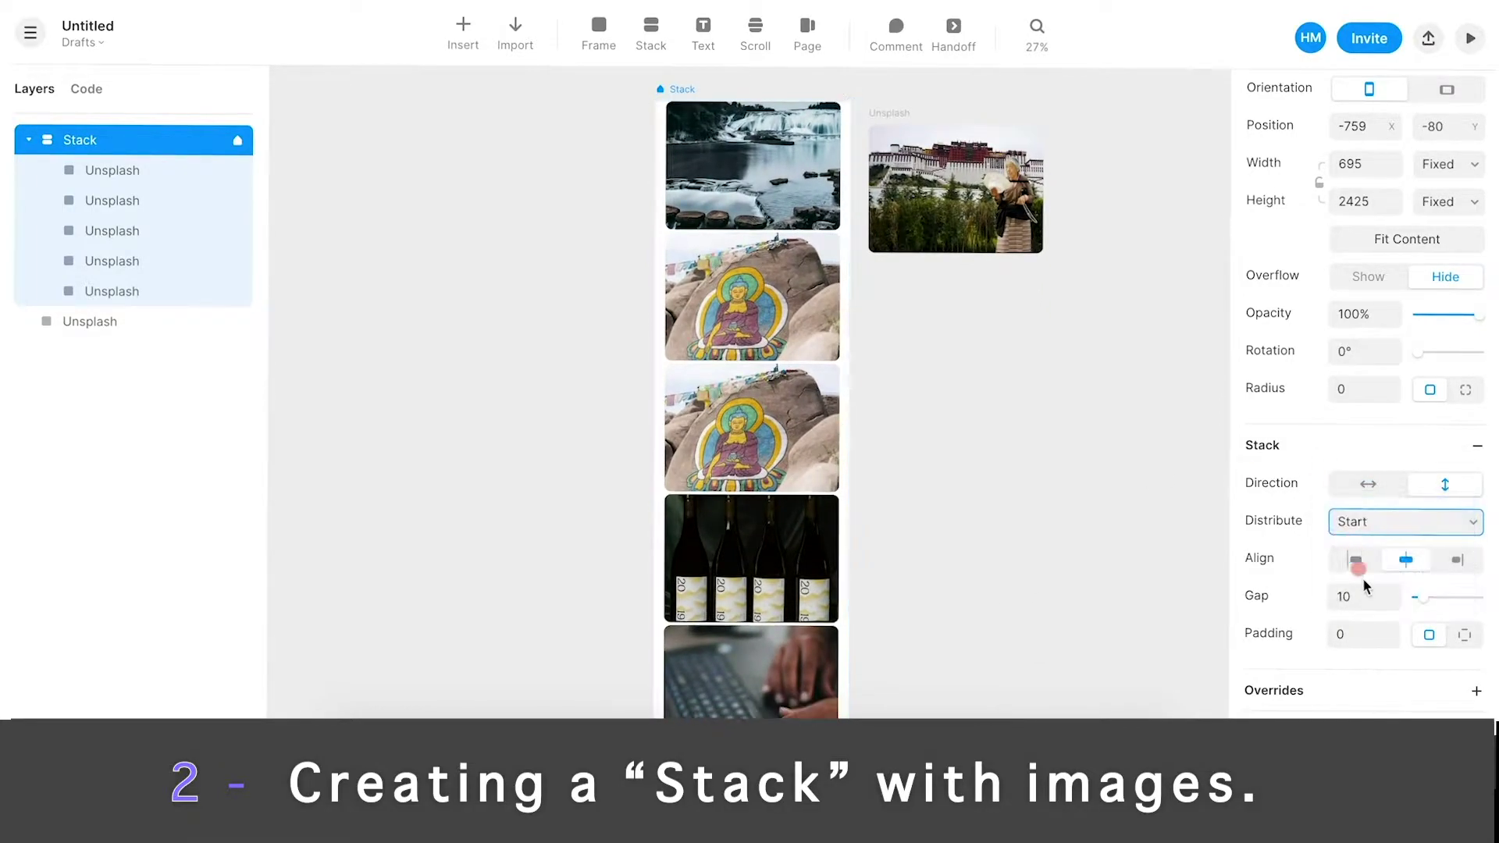
left_click_drag(1424, 599, 1435, 600)
- Try a horizontal direction with the stack widened to about 1717, undo the widening and restore the vertical direction
left_click(1371, 485)
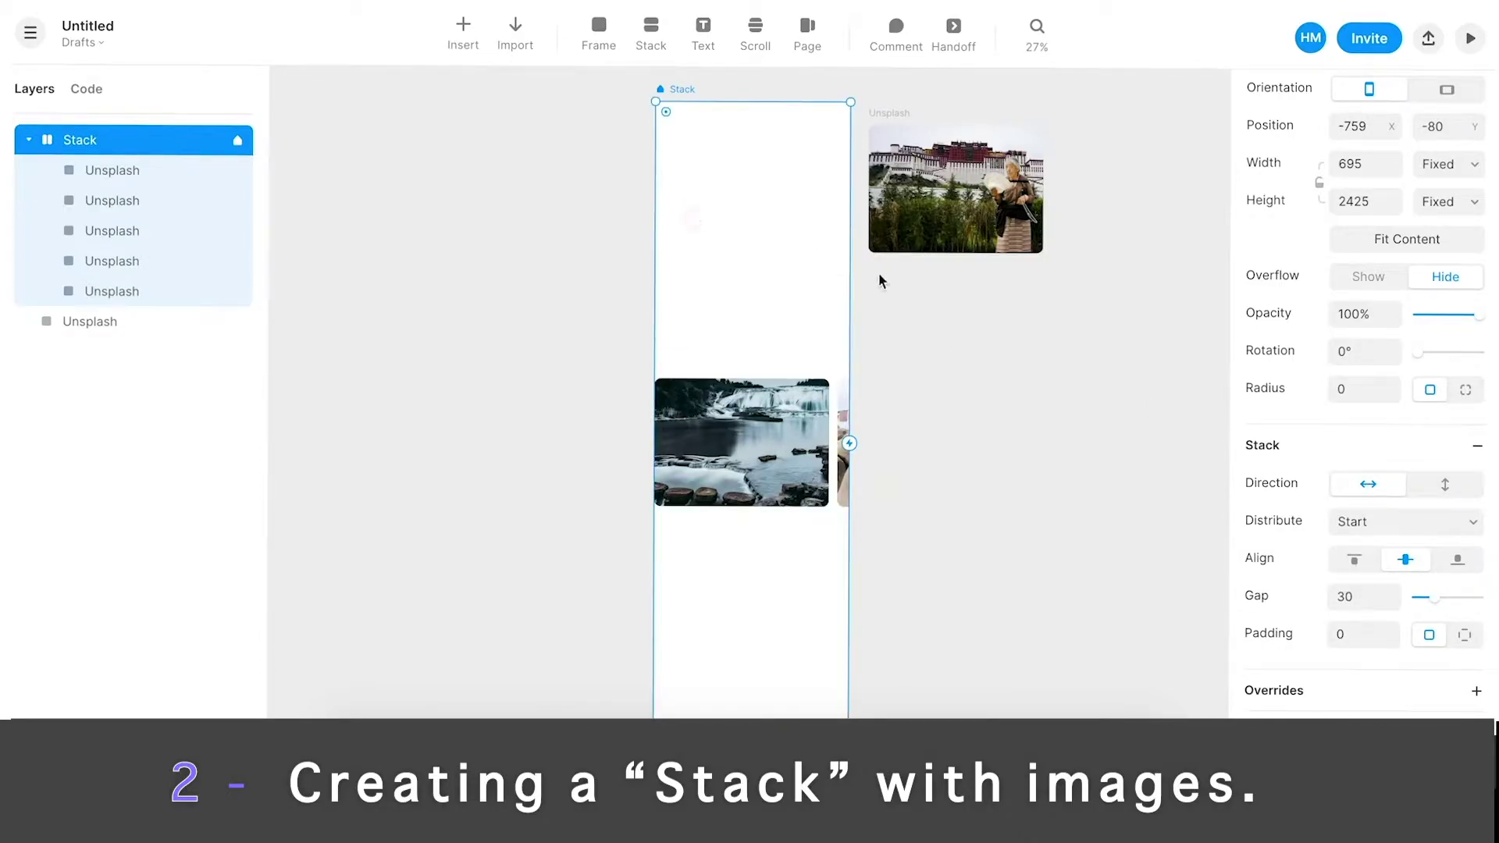
left_click_drag(848, 409, 1137, 445)
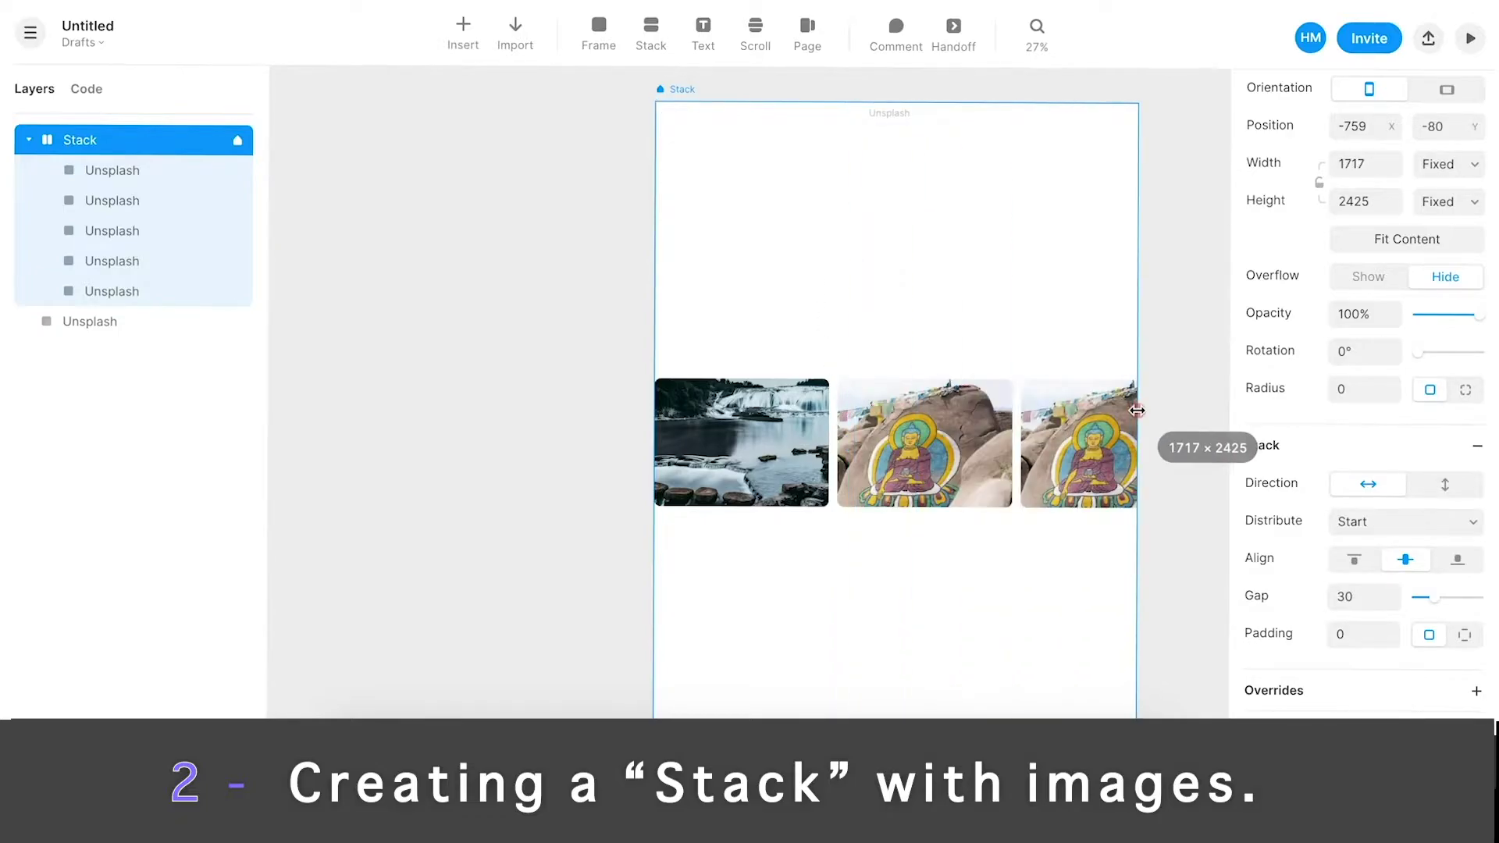
key("super+z")
left_click(1442, 486)
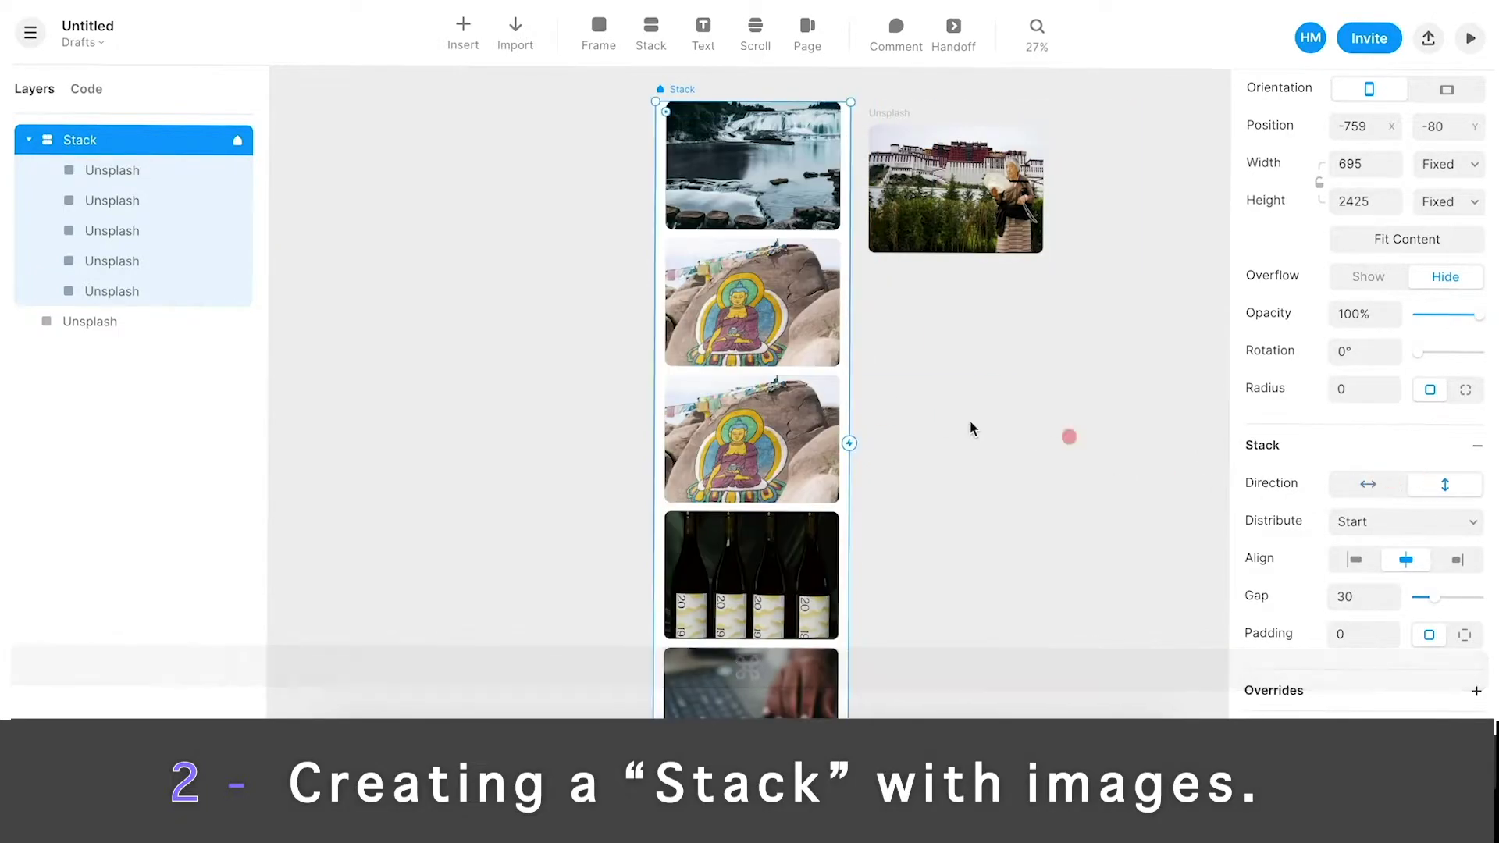
left_click(903, 377)
- Reorder the stack by moving the waterfall image from first to second place, below the first rock painting
left_click_drag(793, 204, 795, 260)
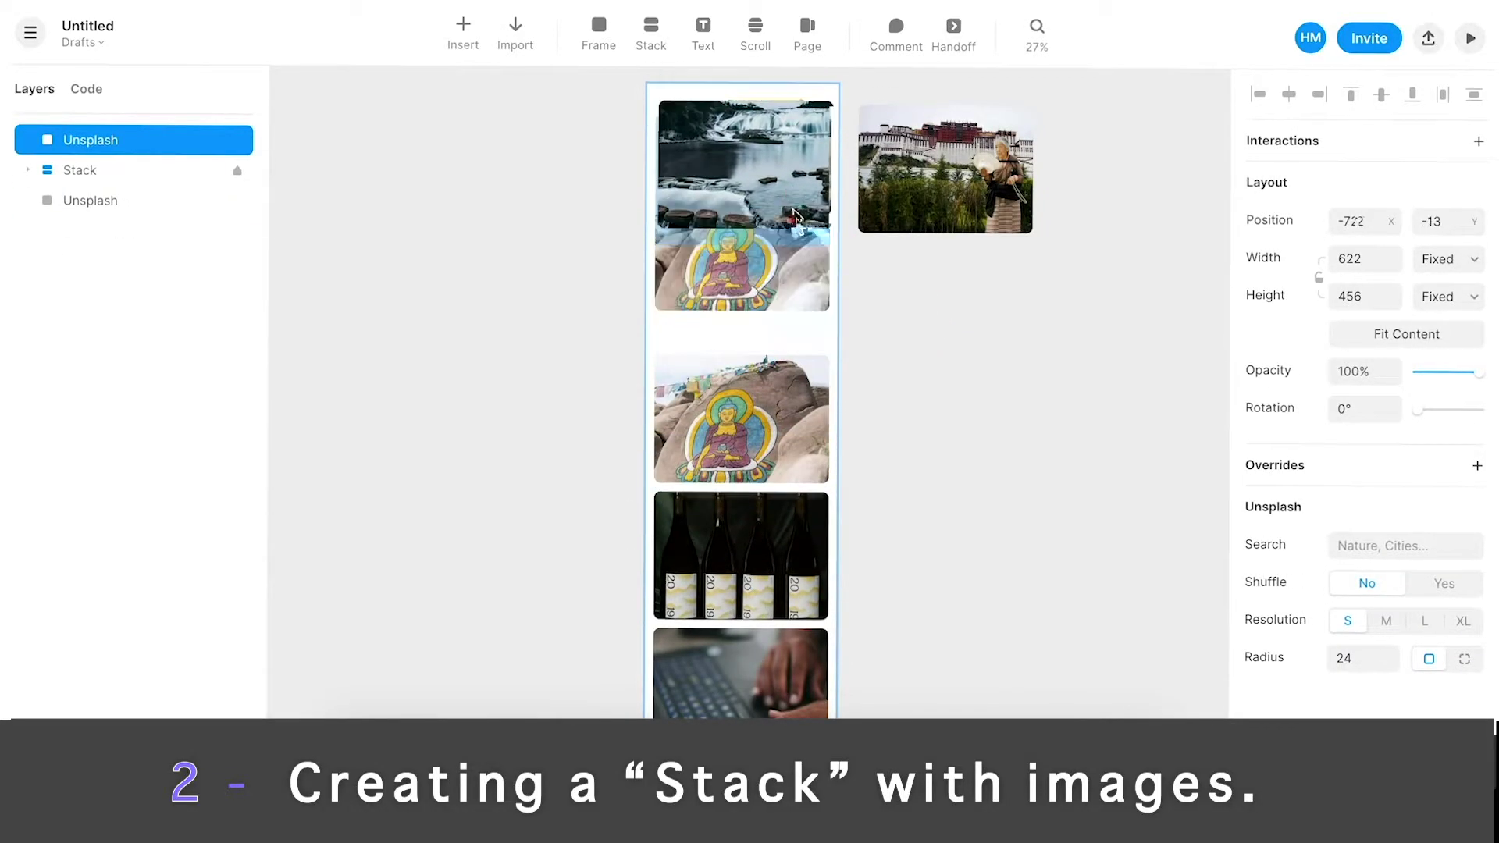
left_click(874, 344)
left_click(799, 402)
scroll(796, 398, "down", 5)
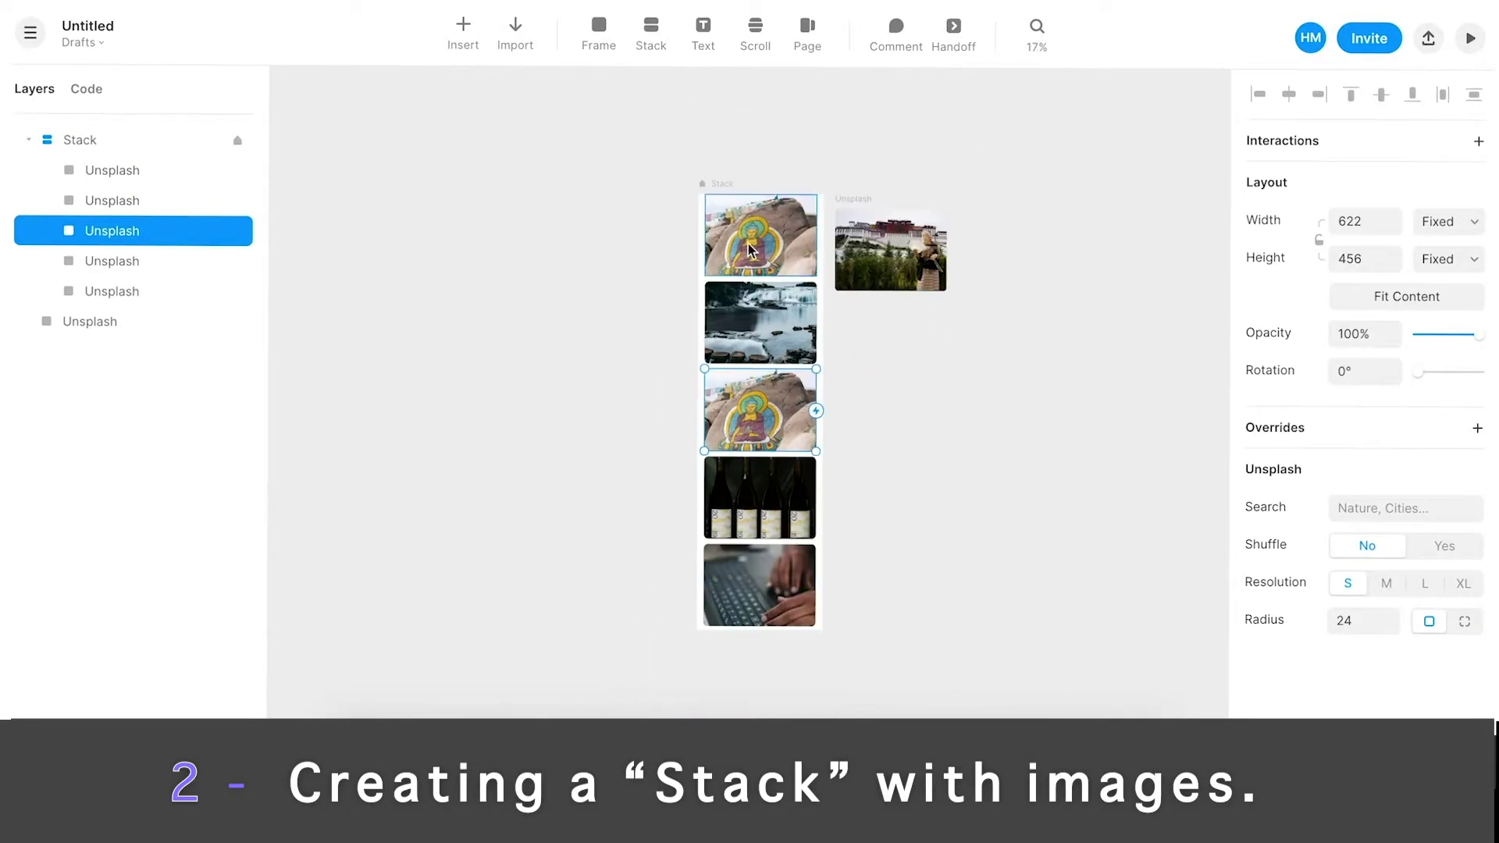
left_click(711, 186)
- Draw an empty viewport frame to the left of the image stack and enlarge it to about 1109 × 2197
scroll(712, 203, "up", 3)
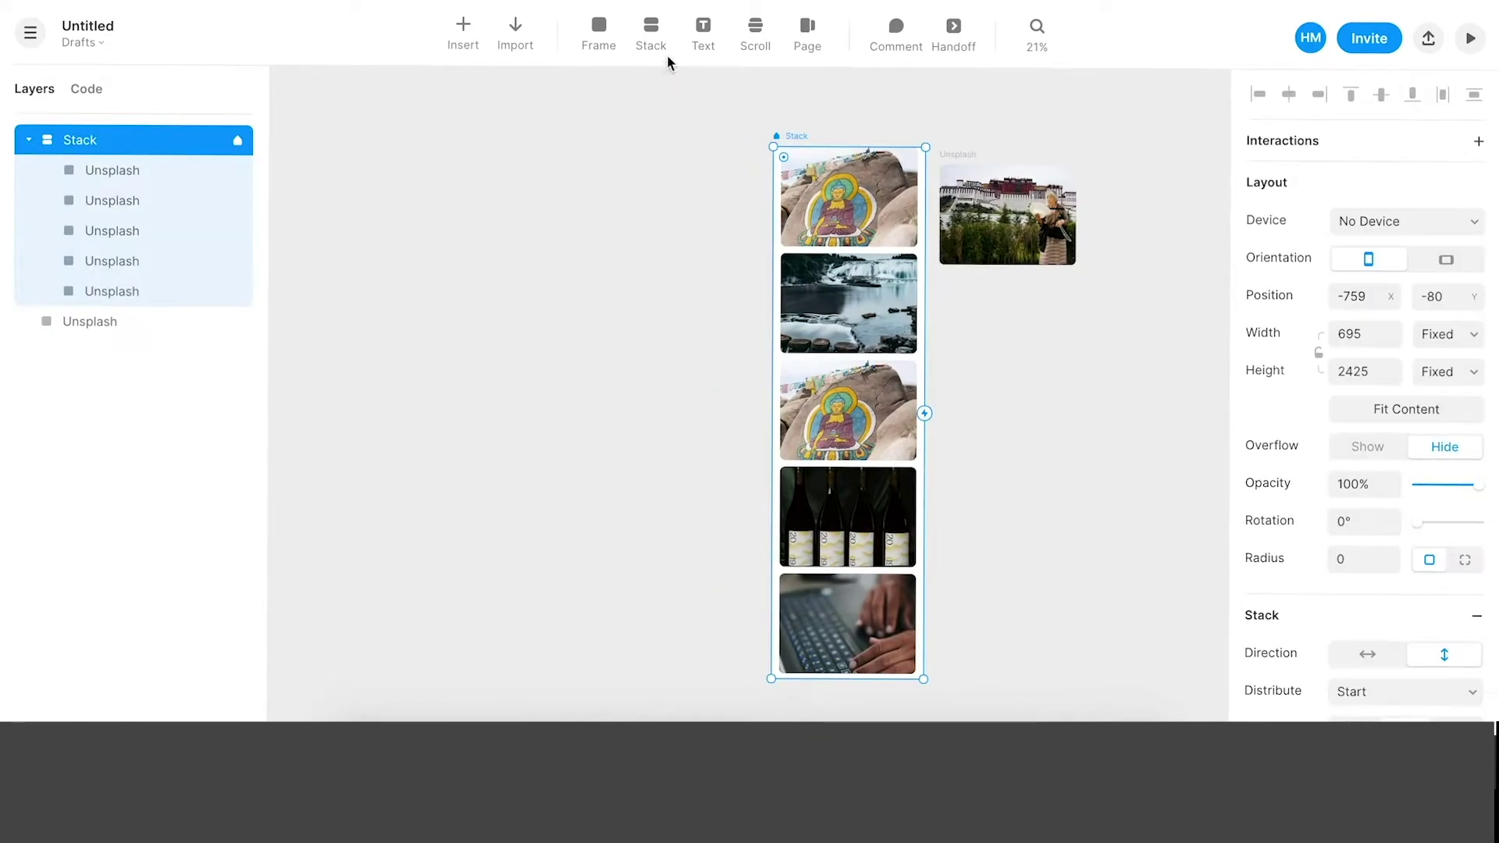
key("f")
left_click_drag(360, 146, 560, 583)
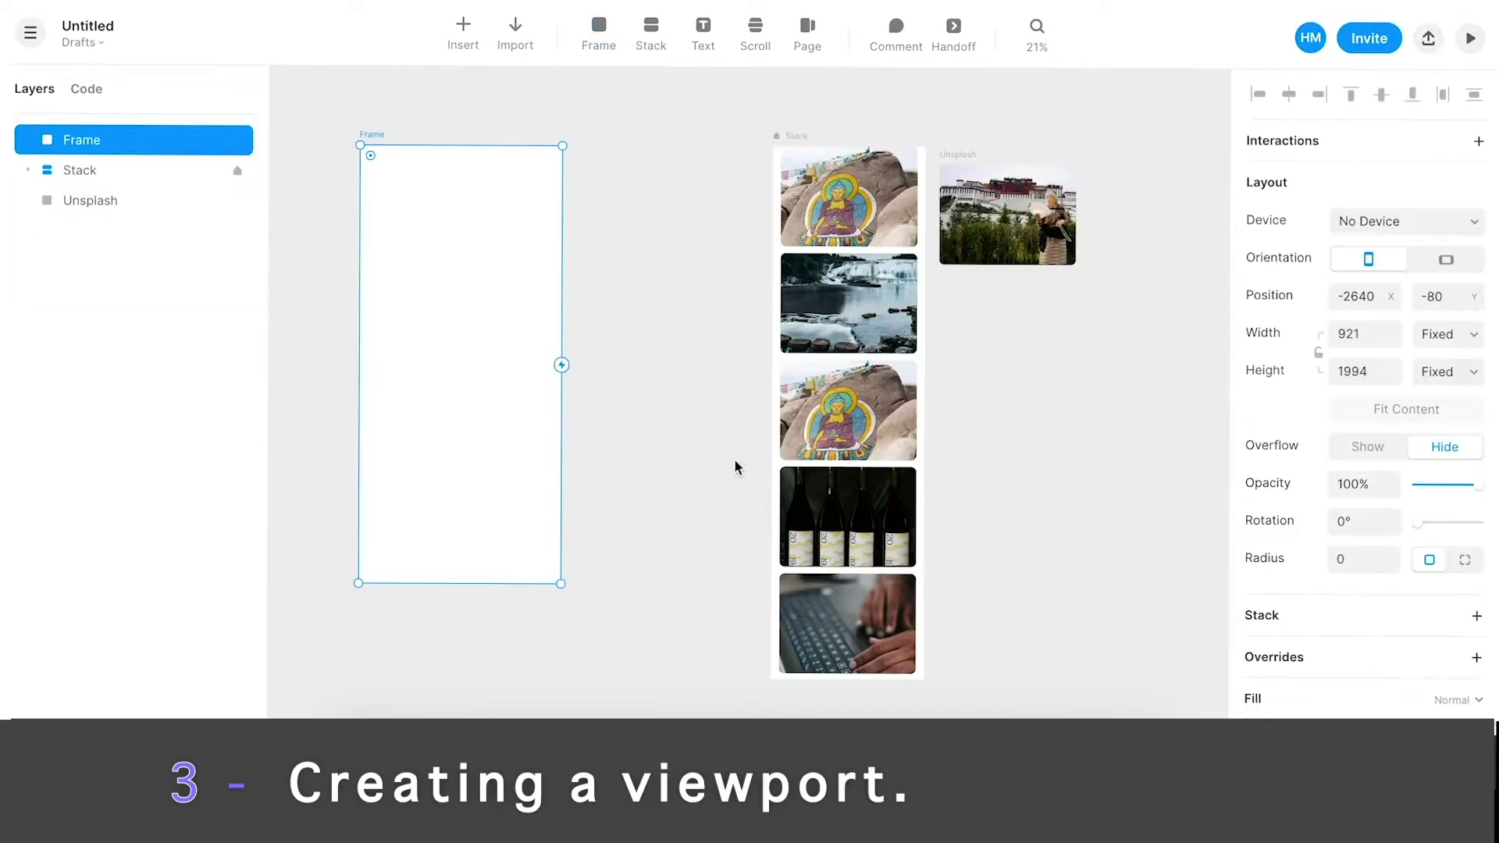
scroll(675, 306, "down", 1)
scroll(672, 305, "left", 2)
scroll(672, 304, "down", 1)
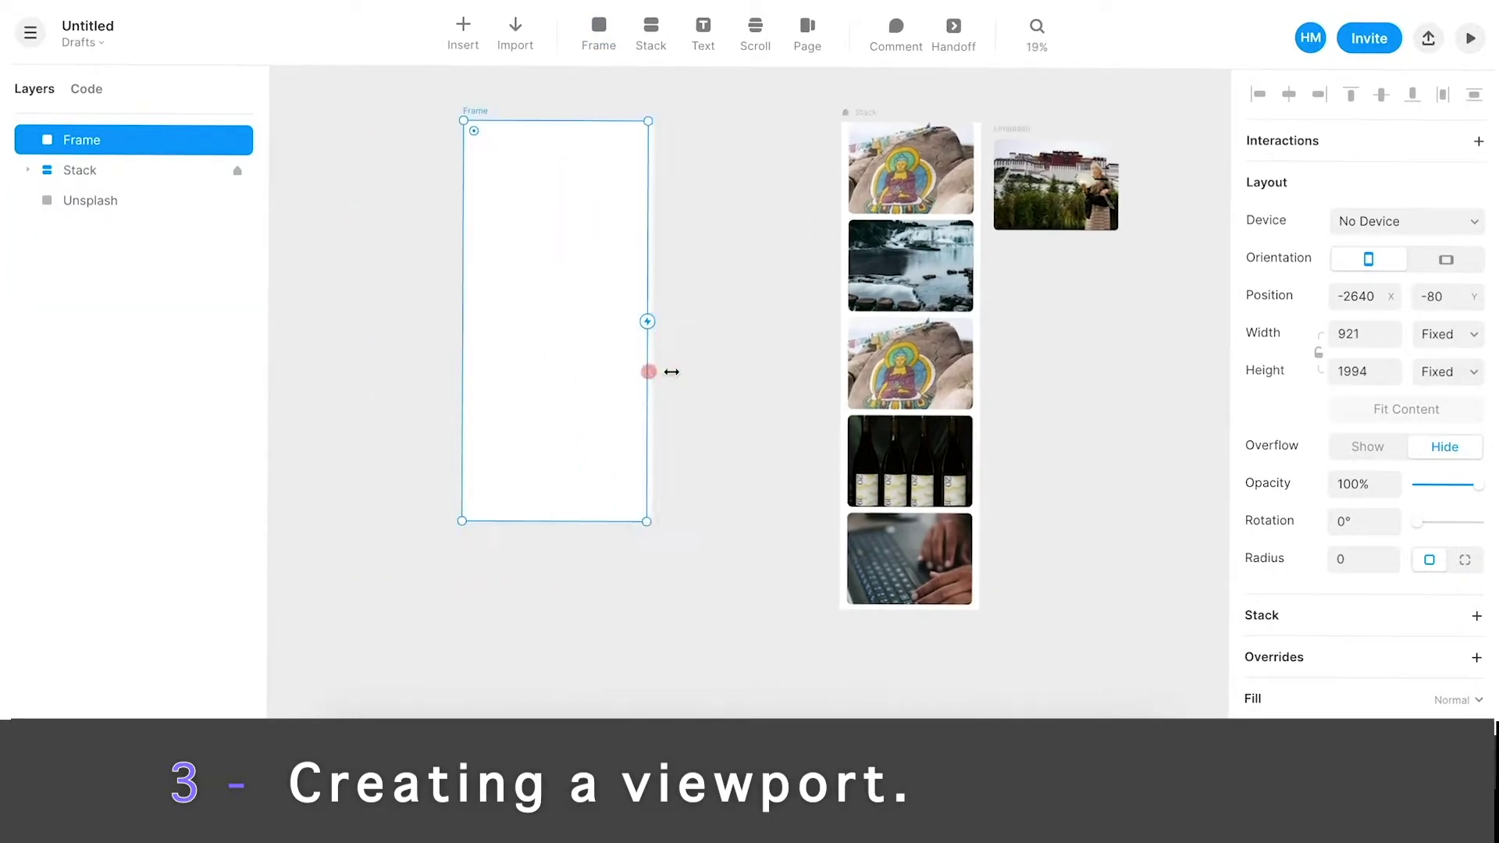
left_click_drag(649, 372, 685, 372)
left_click_drag(581, 519, 584, 562)
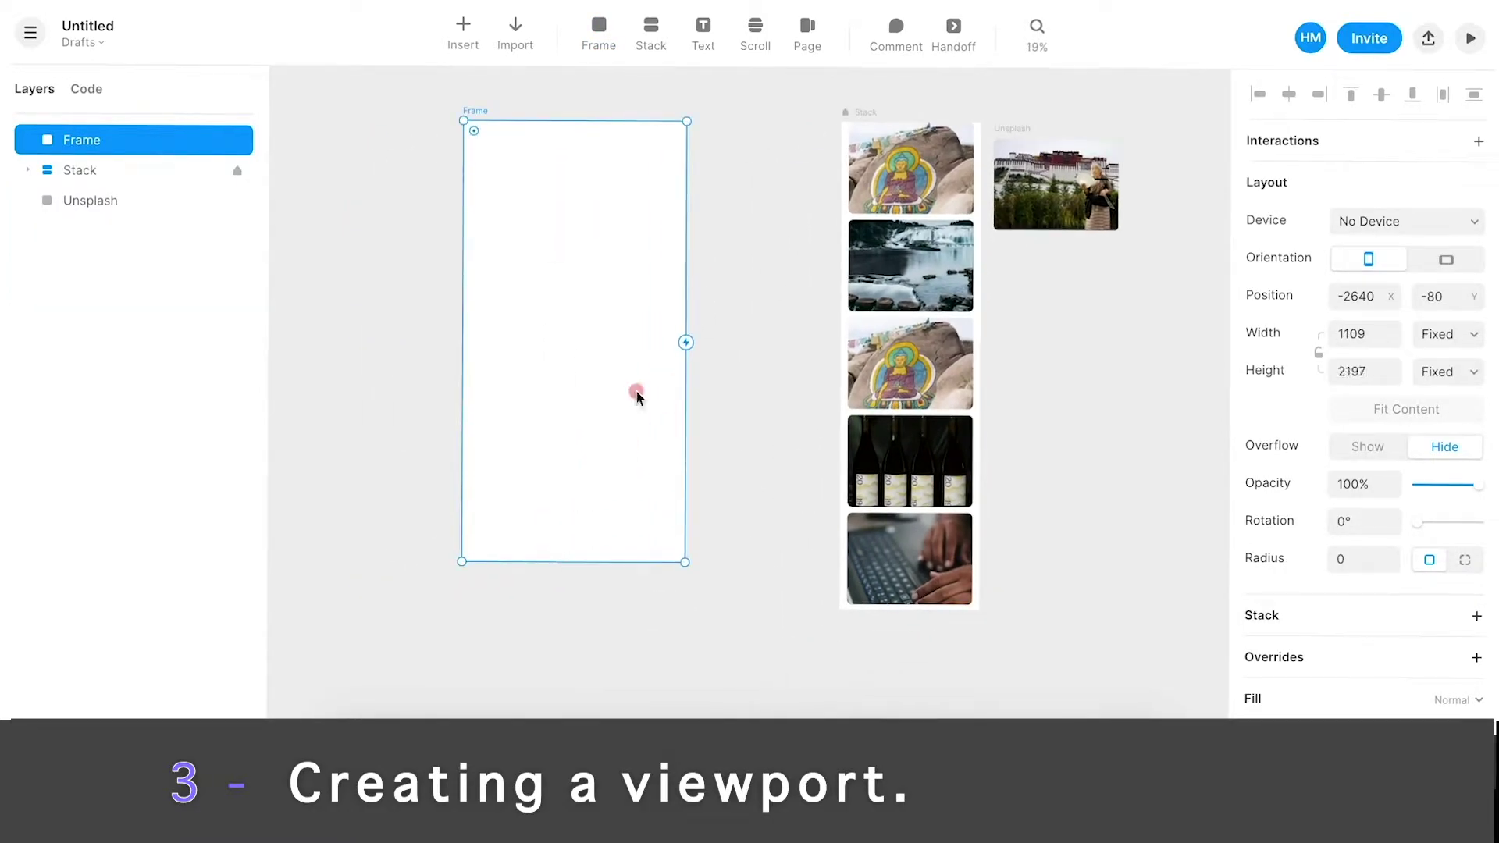
left_click(1390, 225)
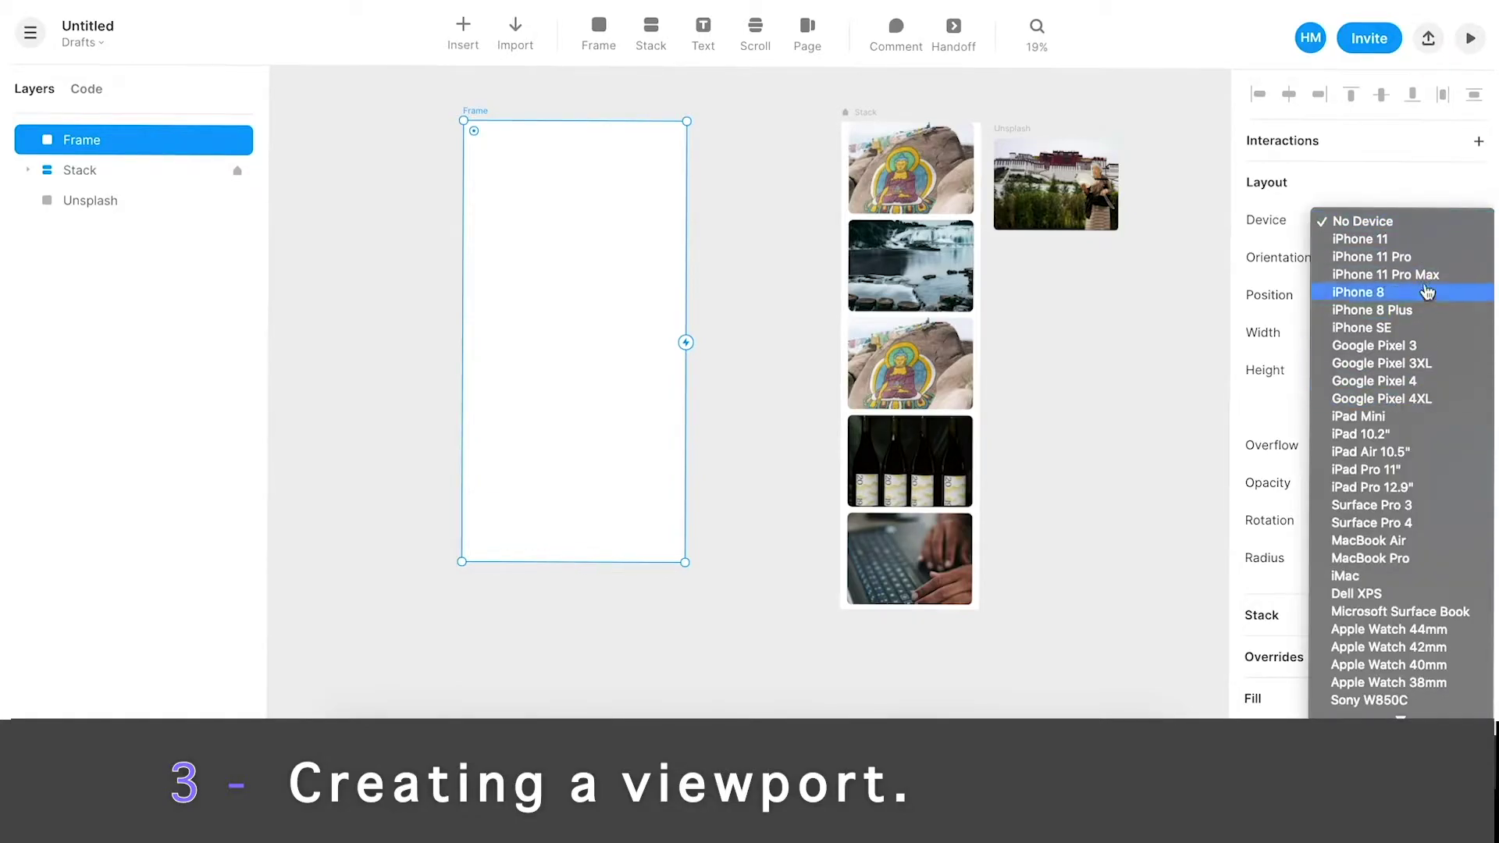
left_click(735, 224)
scroll(735, 223, "up", 4)
scroll(732, 224, "down", 2)
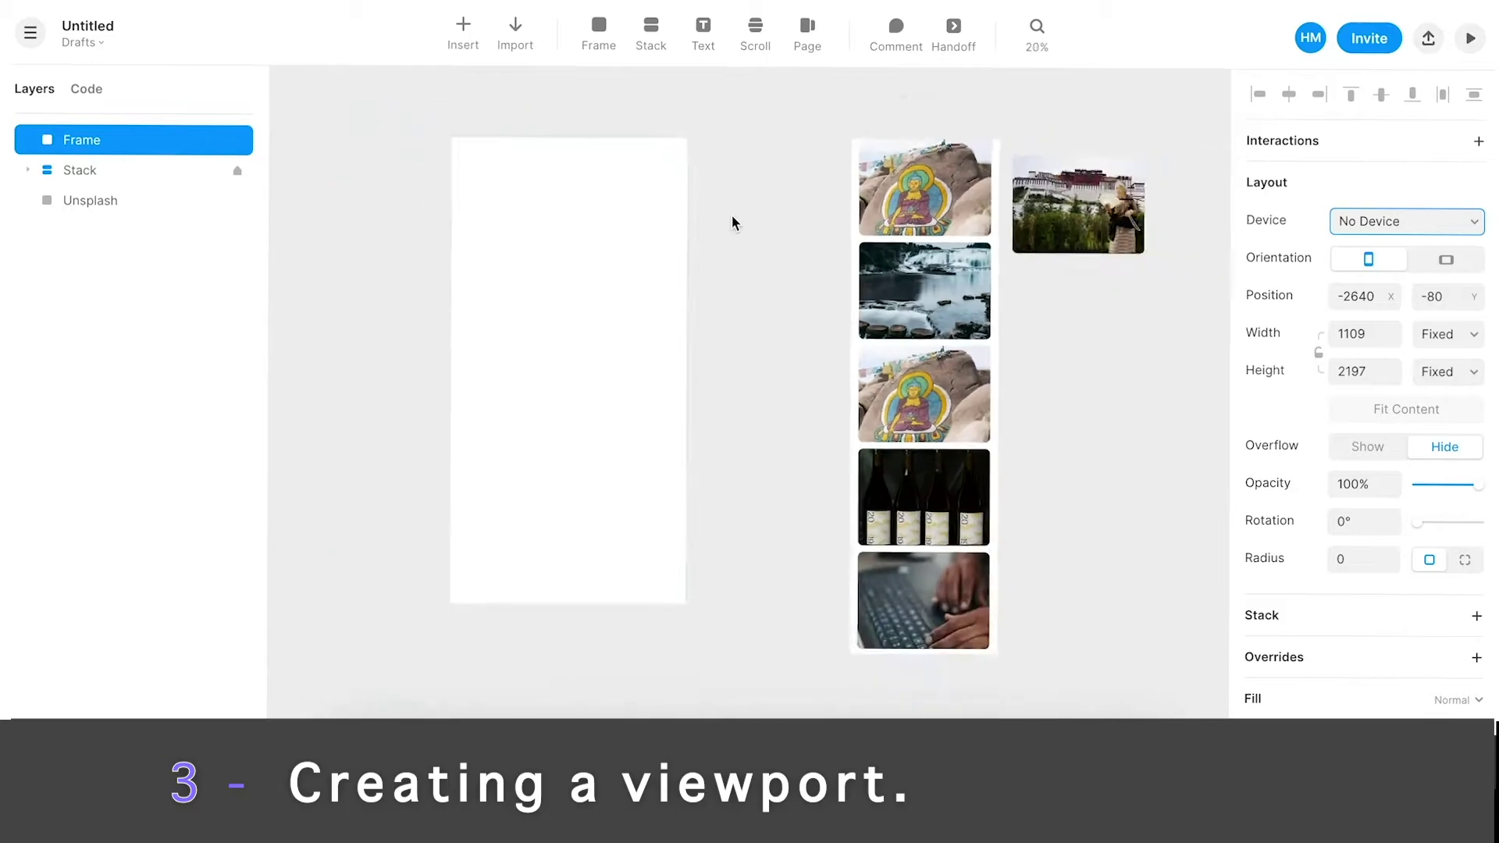
- Move the viewport frame farther left of the stack to an X position of about -3072
left_click(599, 190)
left_click_drag(600, 189, 508, 190)
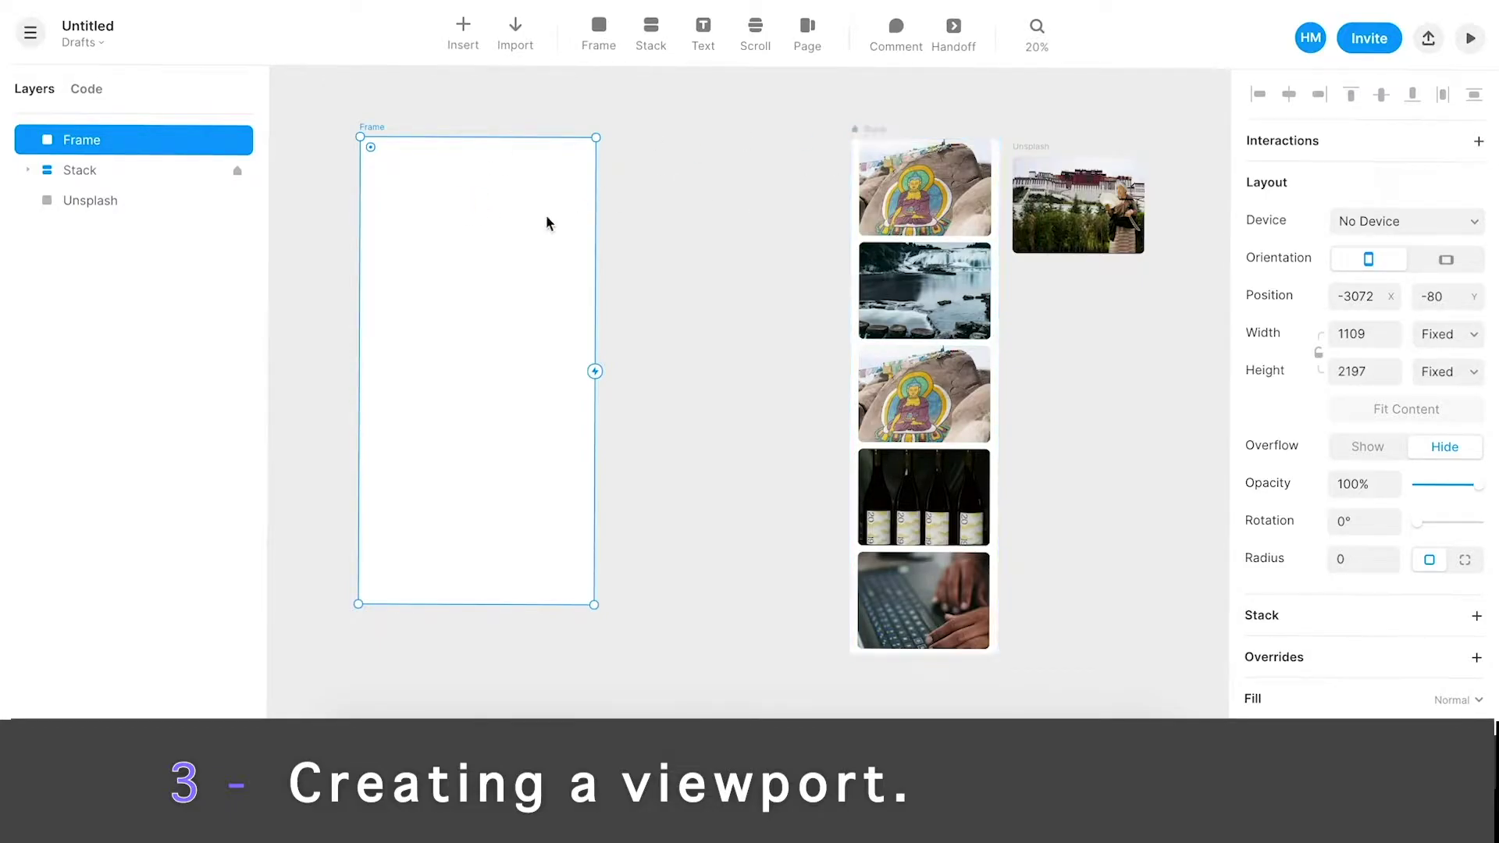
left_click(718, 200)
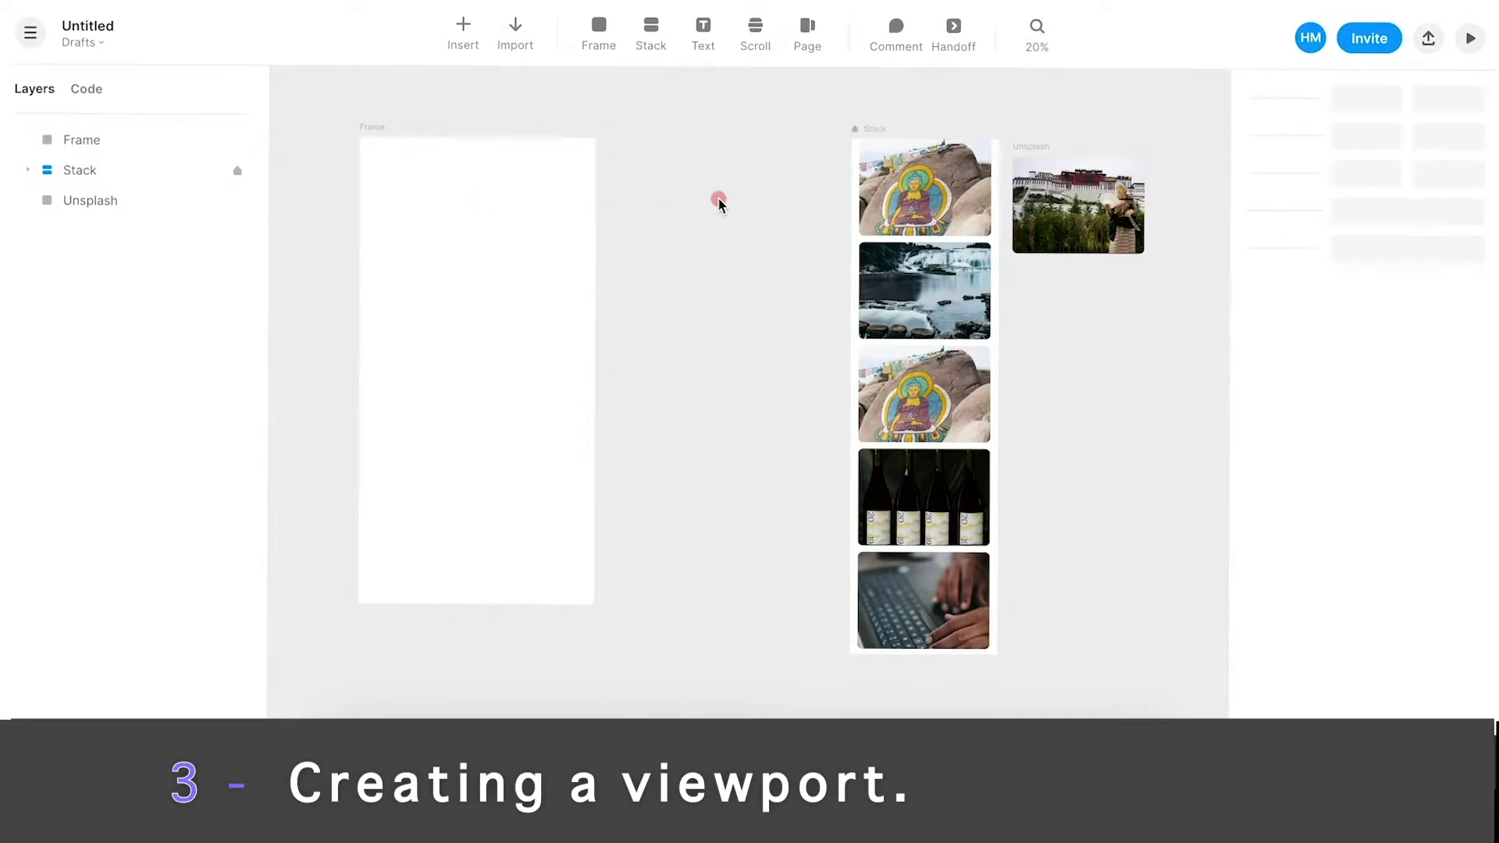
- Draw a Scroll area inside the viewport frame and extend it to the frame's left edge, about 1109 × 1527
left_click(754, 33)
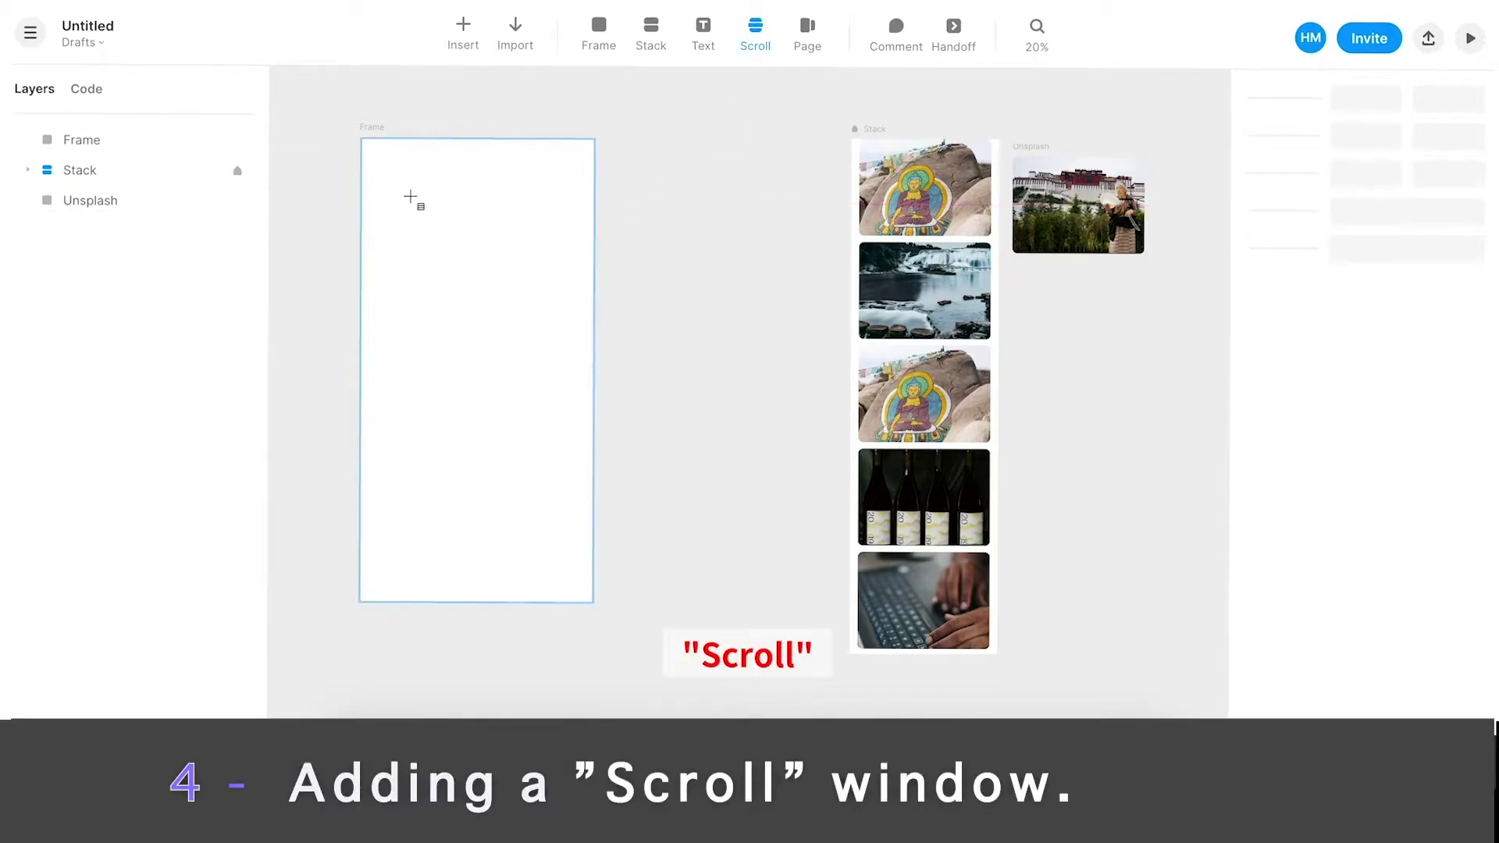
mouse_move(373, 190)
left_mouse_down()
mouse_move(575, 512)
mouse_move(594, 514)
left_mouse_up()
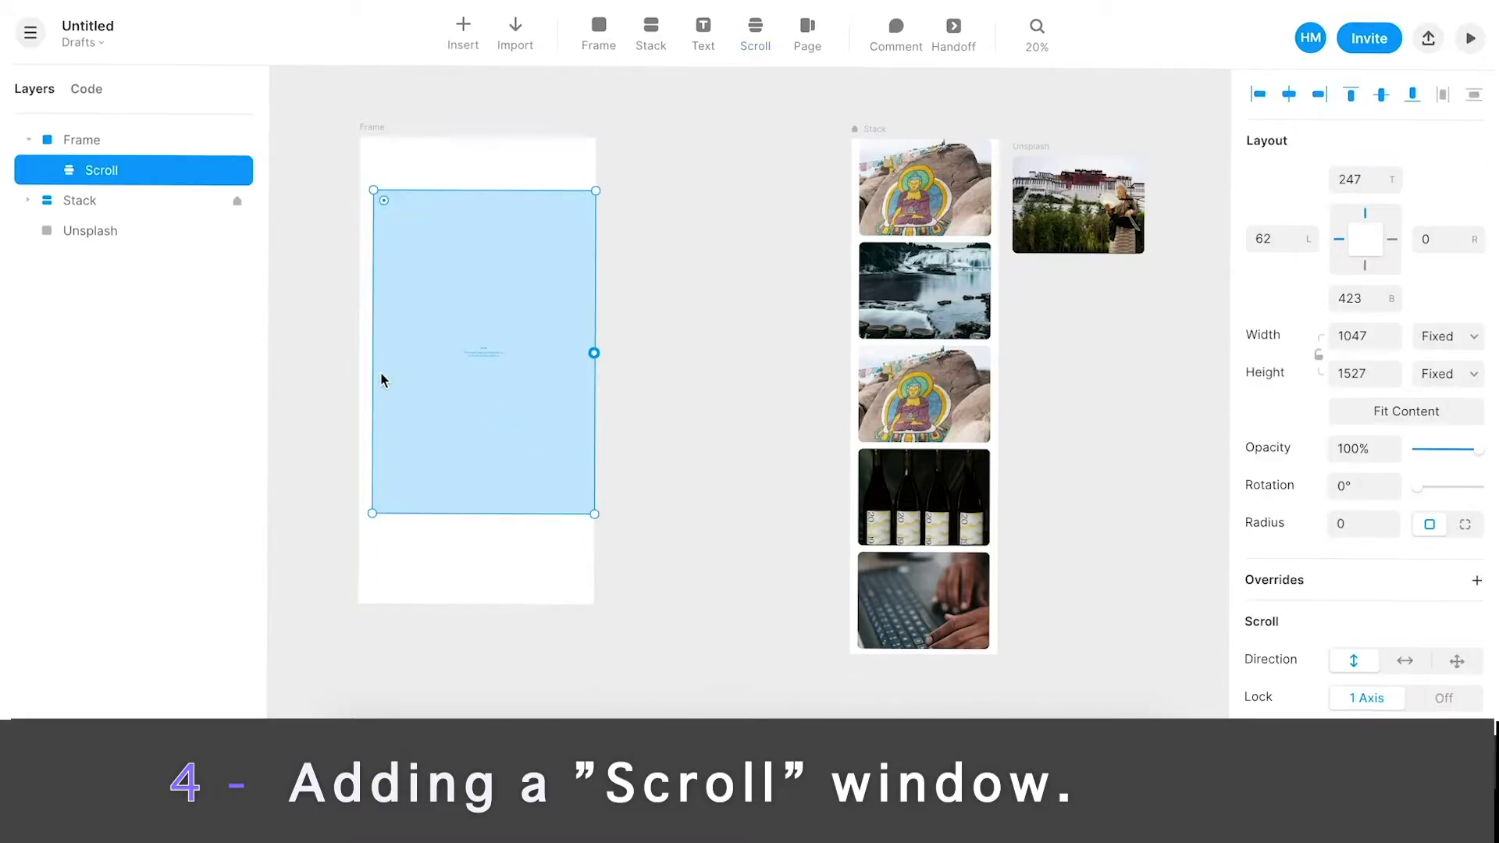
left_click_drag(374, 373, 360, 372)
left_click(641, 385)
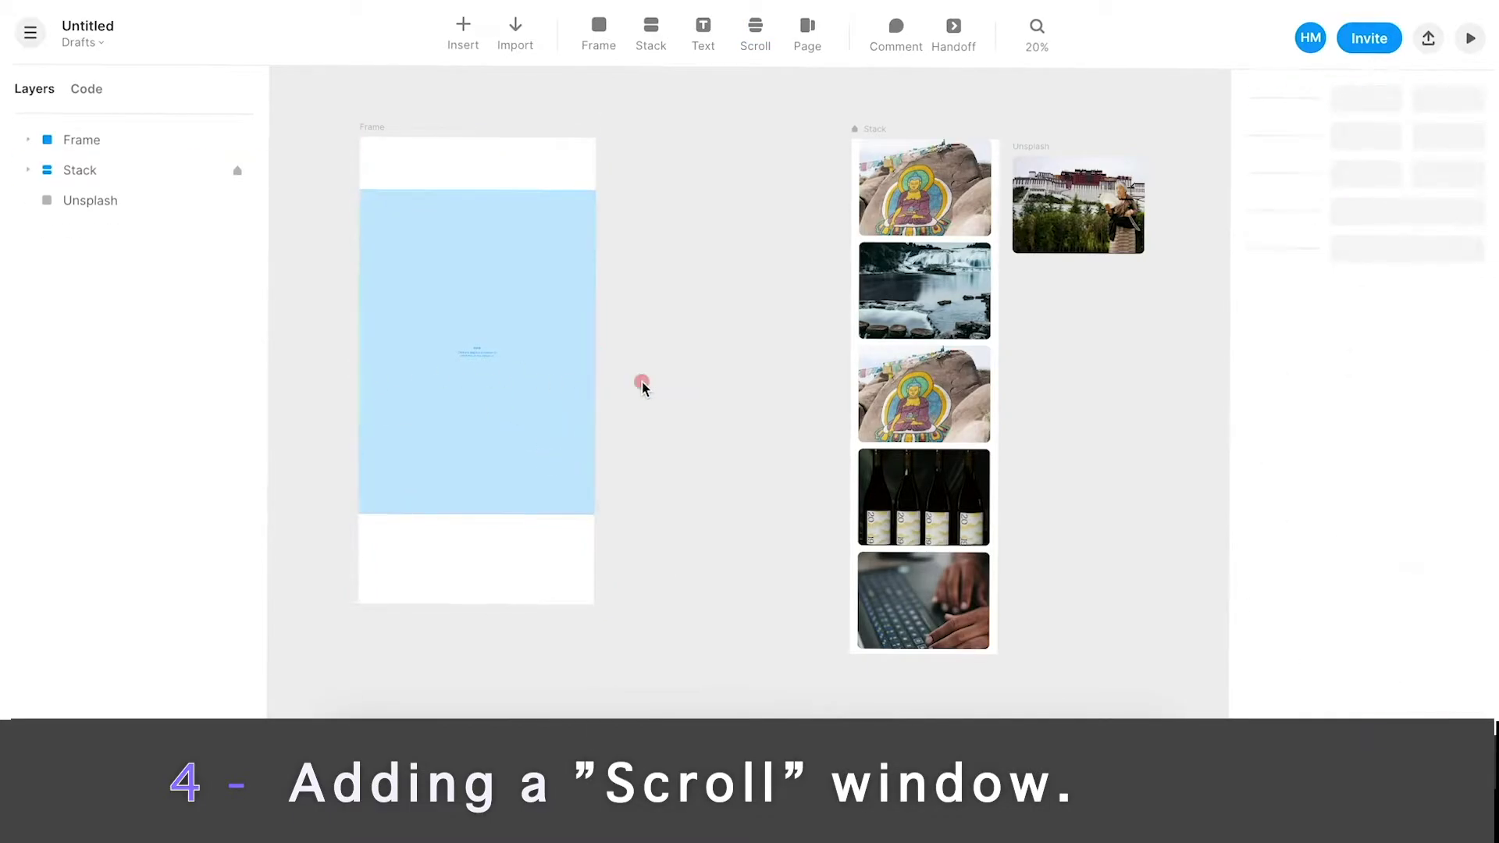
- Connect the Scroll area to the image stack as its scrollable content
left_click(555, 378)
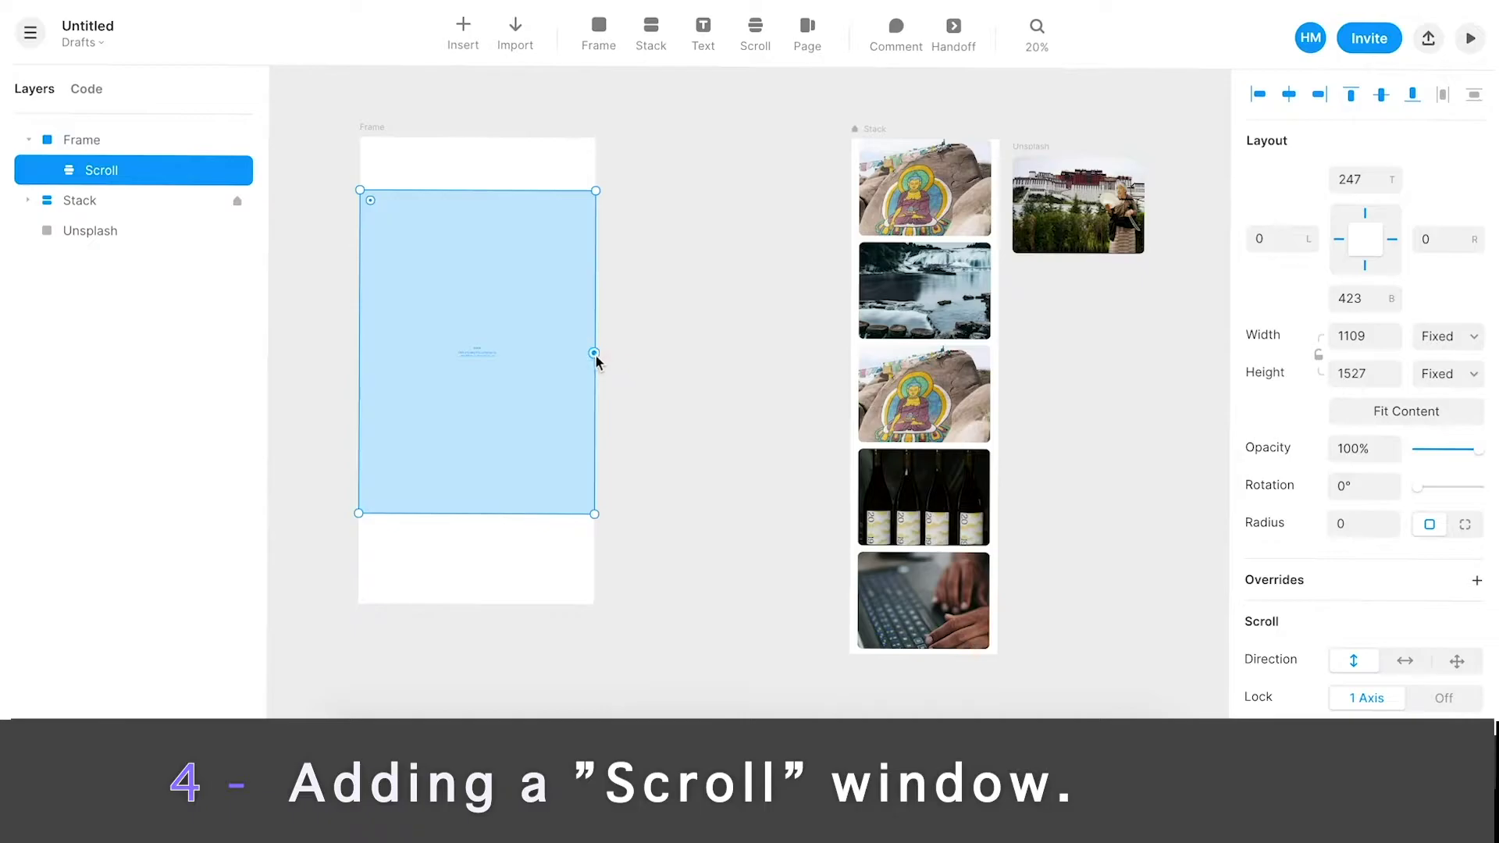
left_click_drag(595, 355, 596, 358)
left_click_drag(738, 371, 869, 322)
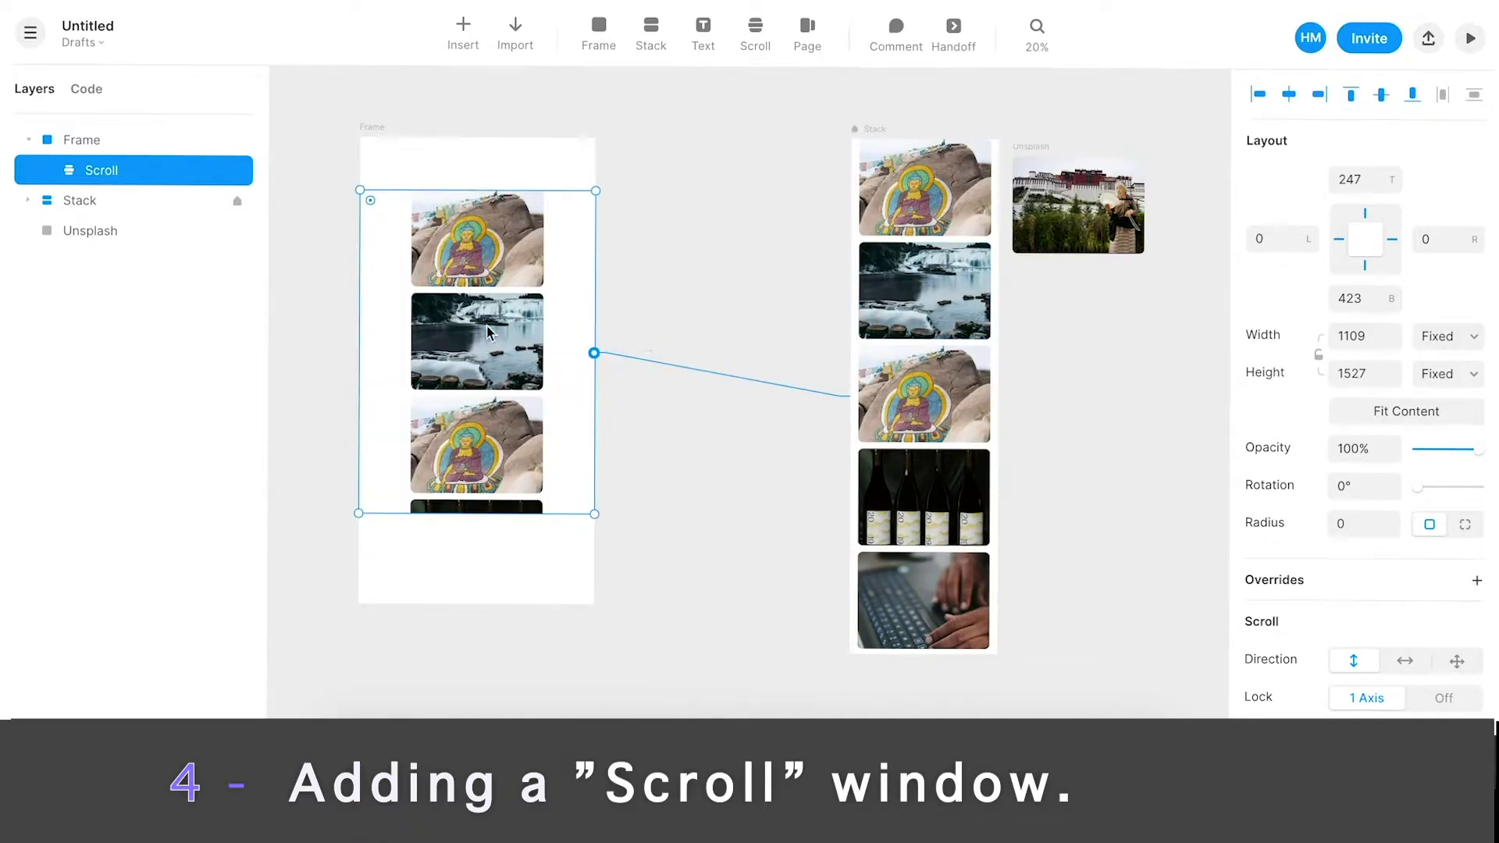
- Shorten the Scroll area from its lower edge to about half its height
left_click_drag(480, 509, 484, 356)
left_click(662, 147)
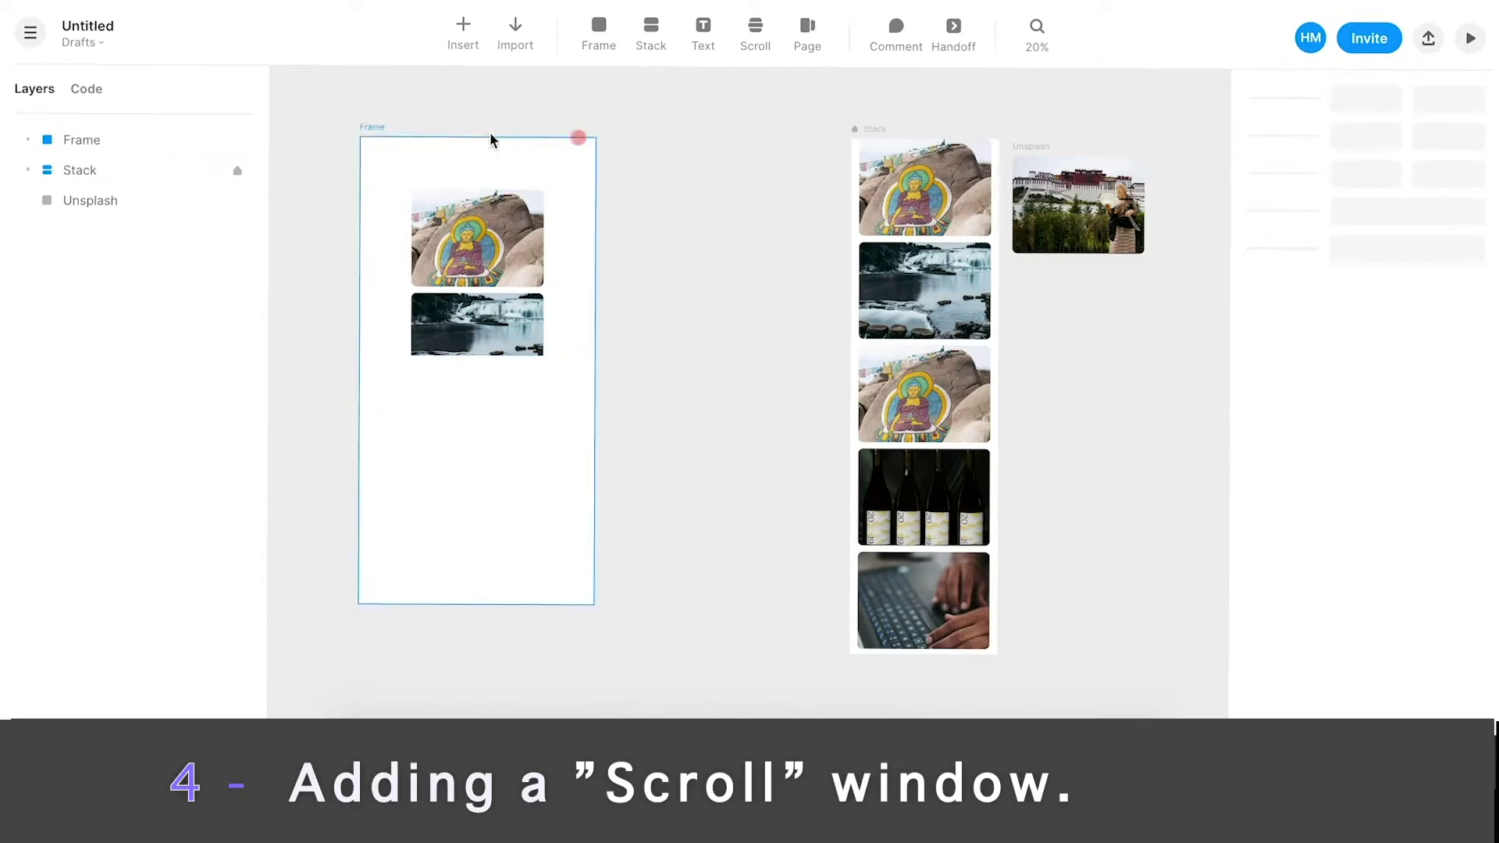
- Preview the viewport frame, scroll through the images to the end and back, and close the preview
left_click(492, 140)
left_click(1470, 38)
scroll(1160, 195, "down", 5)
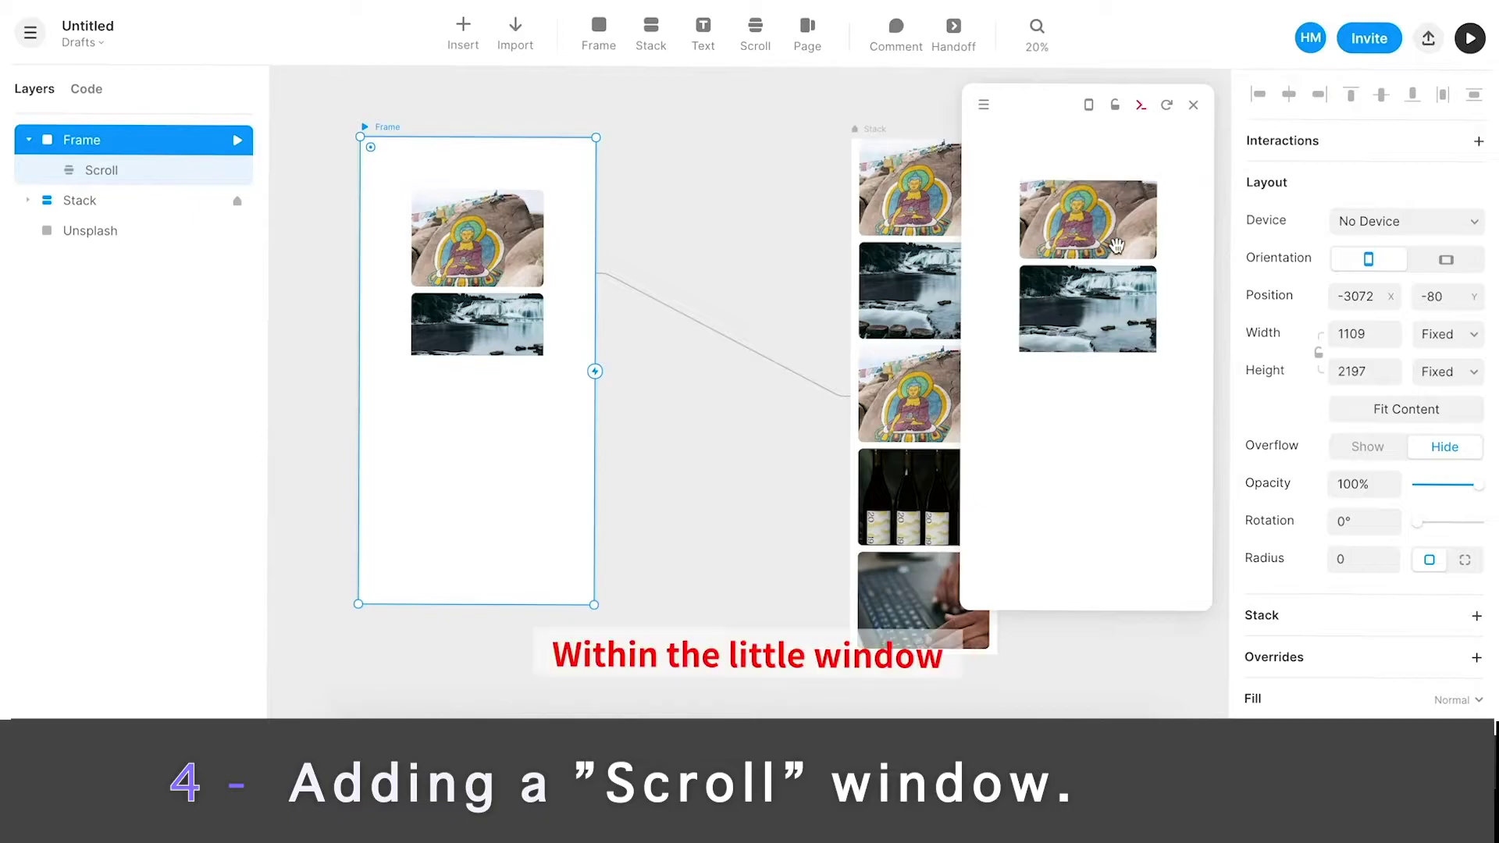
scroll(1117, 245, "down", 5)
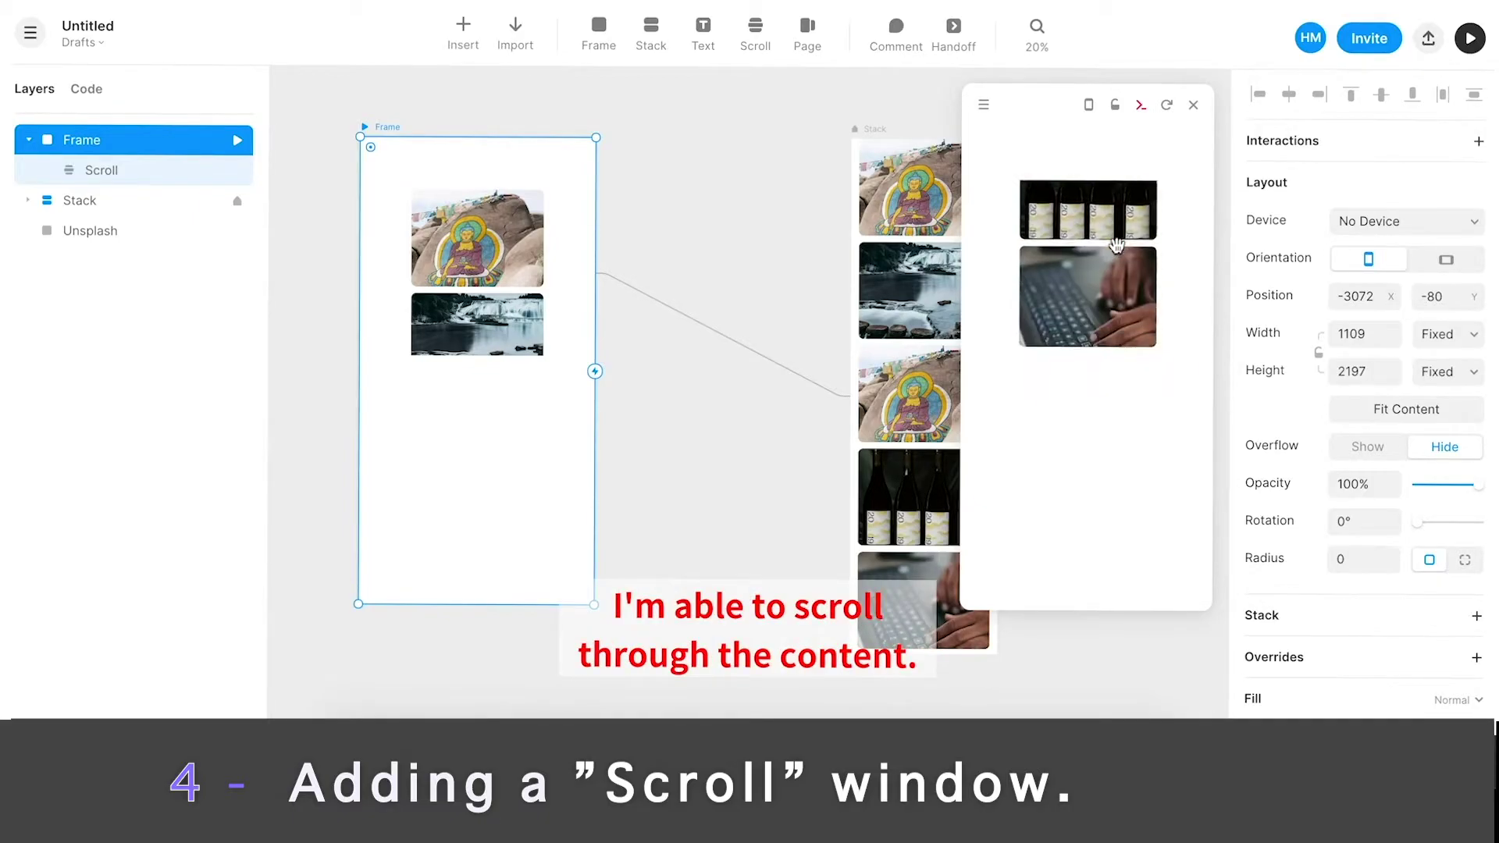
scroll(1116, 245, "up", 8)
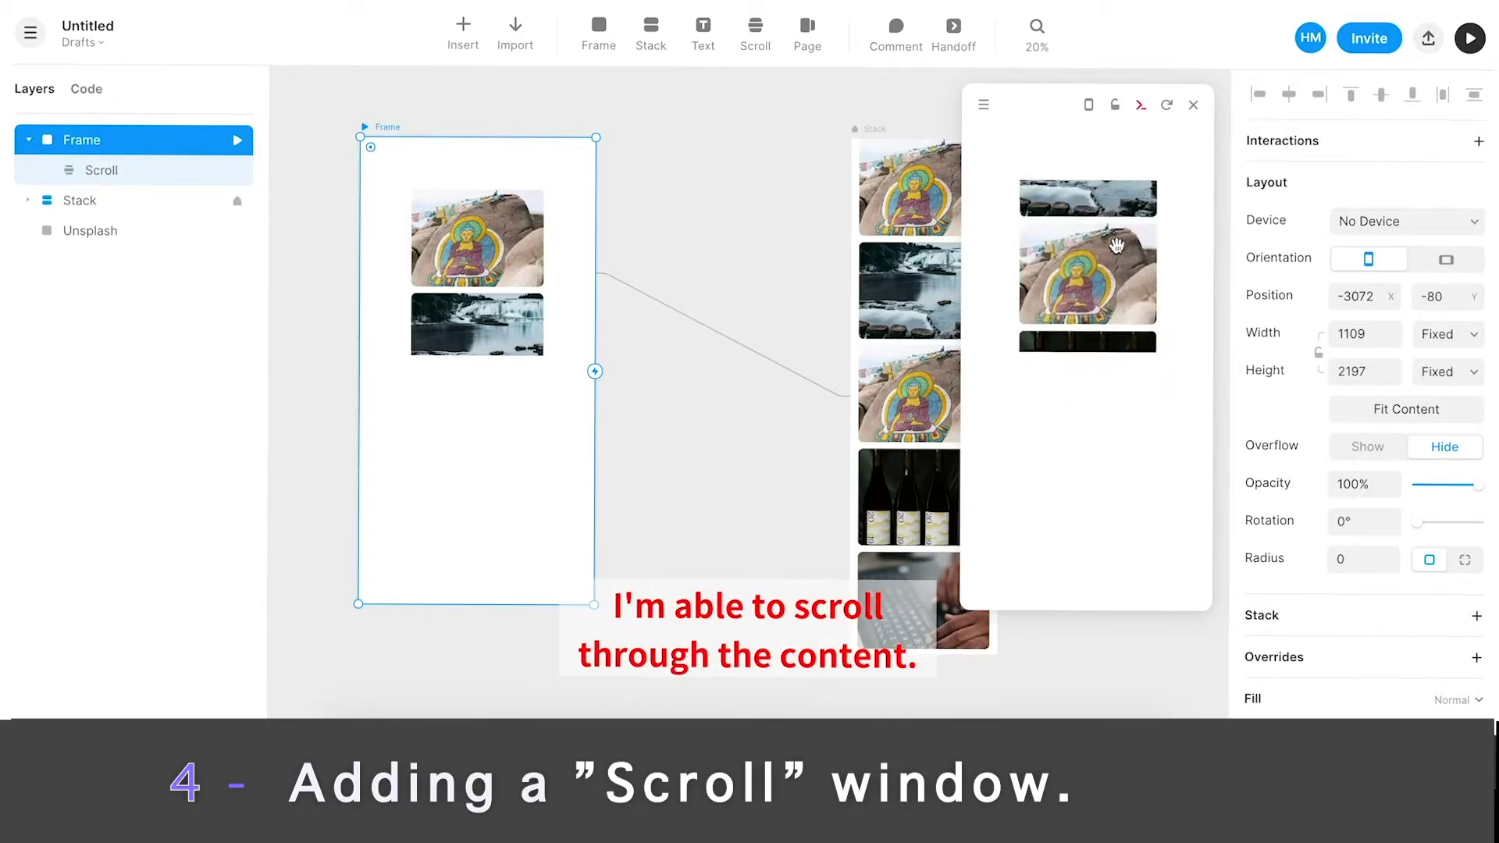
left_click(1196, 109)
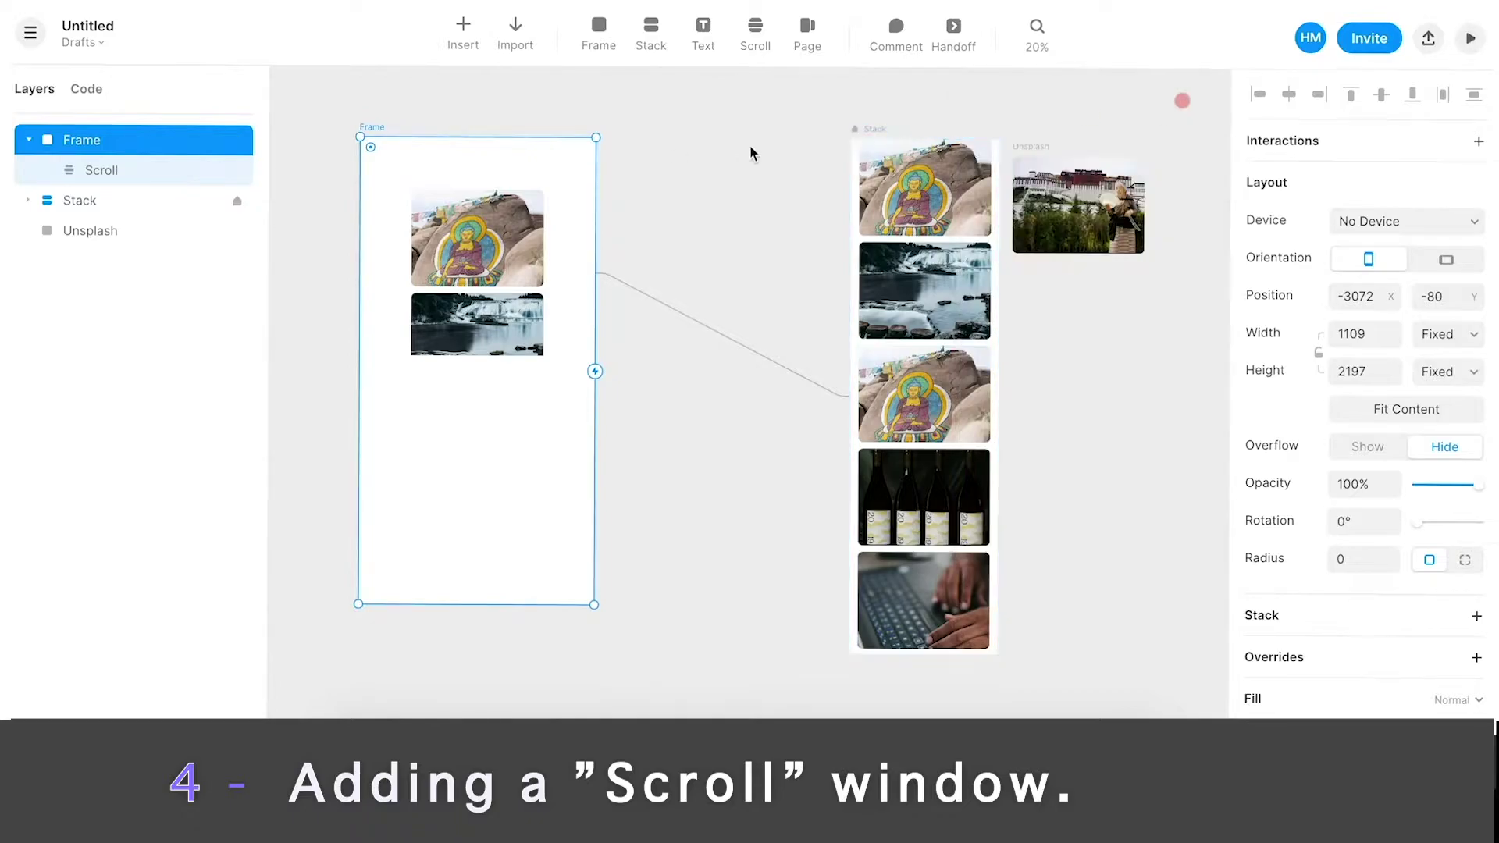
- Extend the Scroll area downward so that three full images and the edge of the fourth fit inside
left_click_drag(438, 658, 437, 505)
scroll(664, 473, "left", 1)
left_click(709, 462)
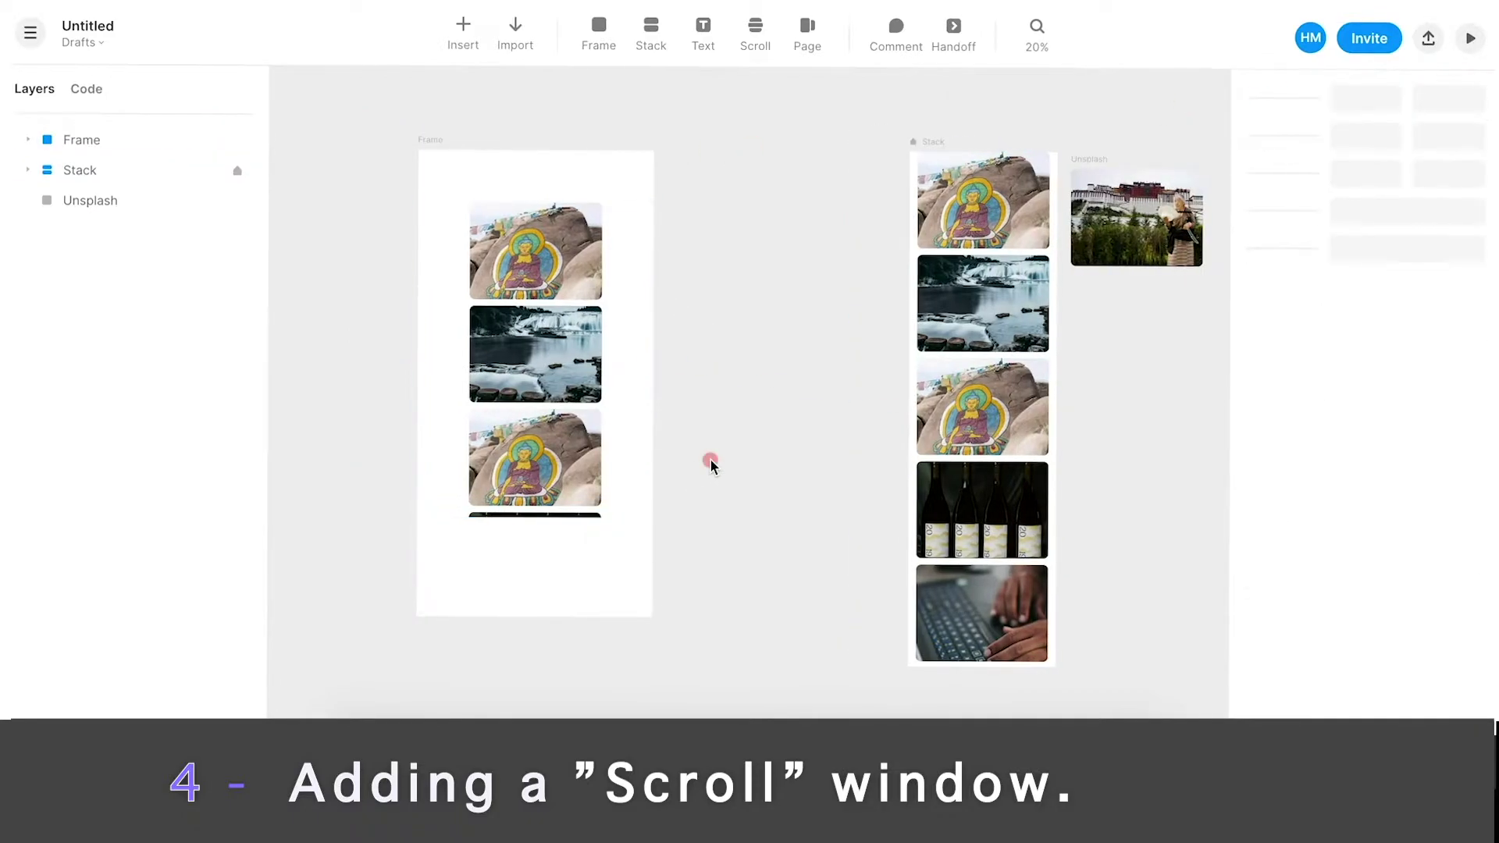
- Draw a frame about 1088 × 247 between the viewport and the stack, and duplicate it straight down to Y 1722
left_click(590, 389)
key("f")
left_click_drag(419, 203, 706, 575)
key("shift")
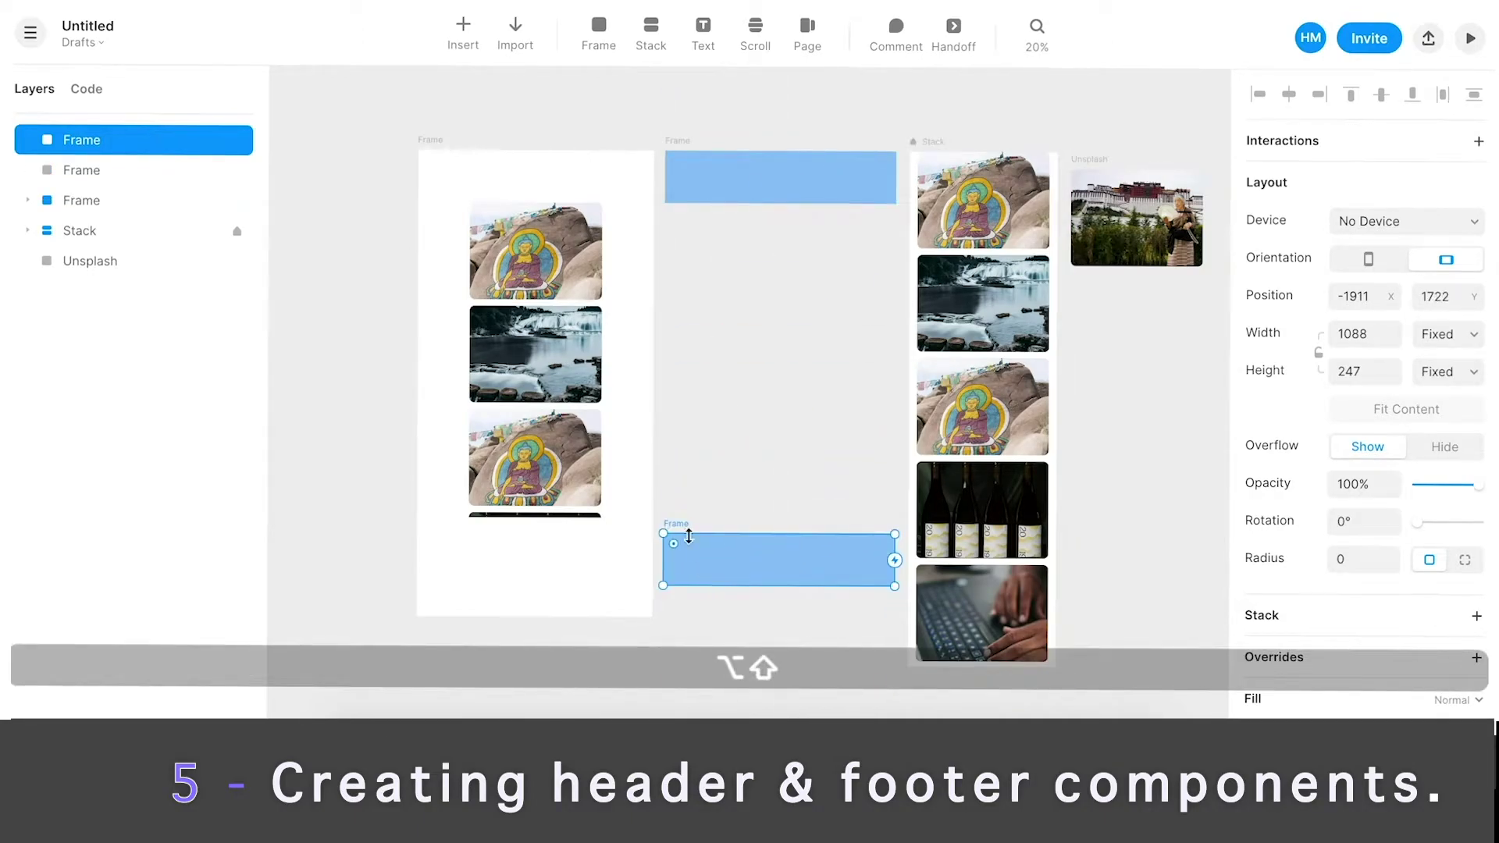
- Rename the lower new frame as Footer and the upper one as Header
key("super+r")
type("Fo")
left_click(769, 401)
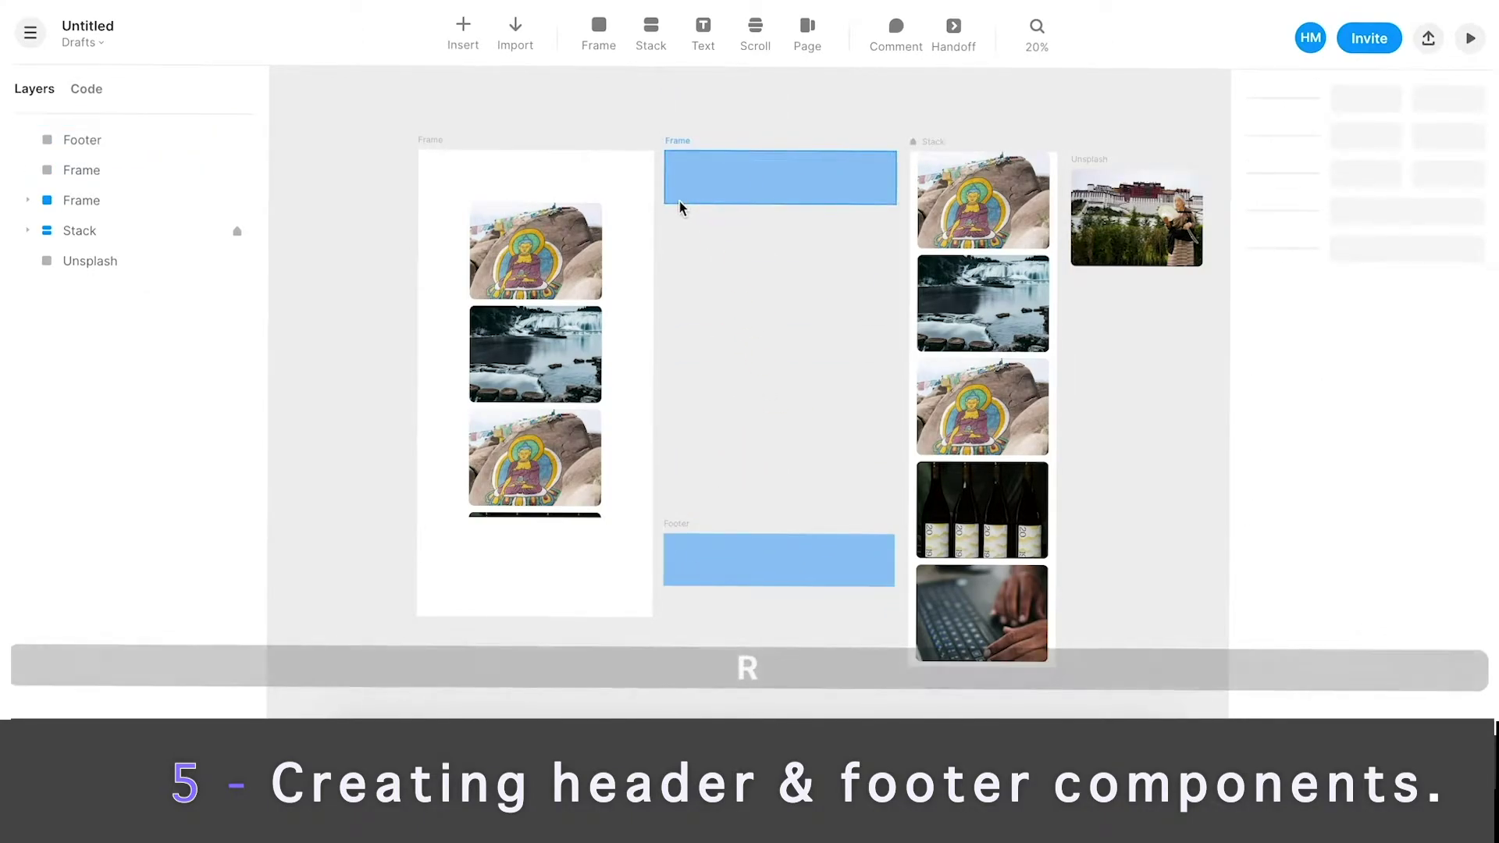
left_click(678, 144)
key("super+r")
type("Heade")
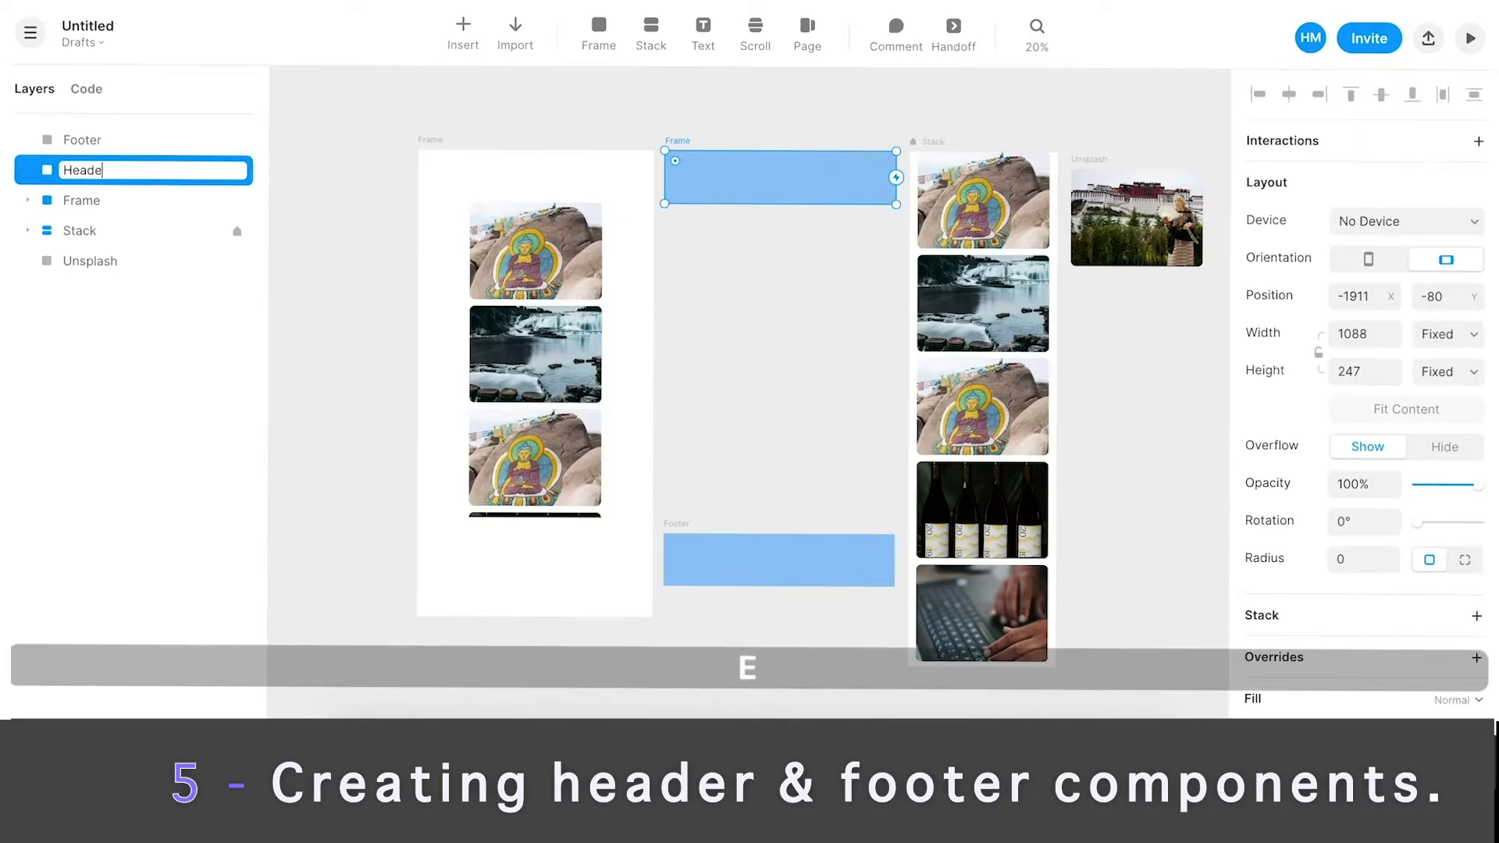
type("r")
left_click(756, 220)
- Change the Header frame's fill to solid white (#FFFFFF) at 50% opacity
left_click(764, 194)
scroll(1253, 501, "down", 3)
left_click(1291, 499)
left_click_drag(1080, 474, 949, 392)
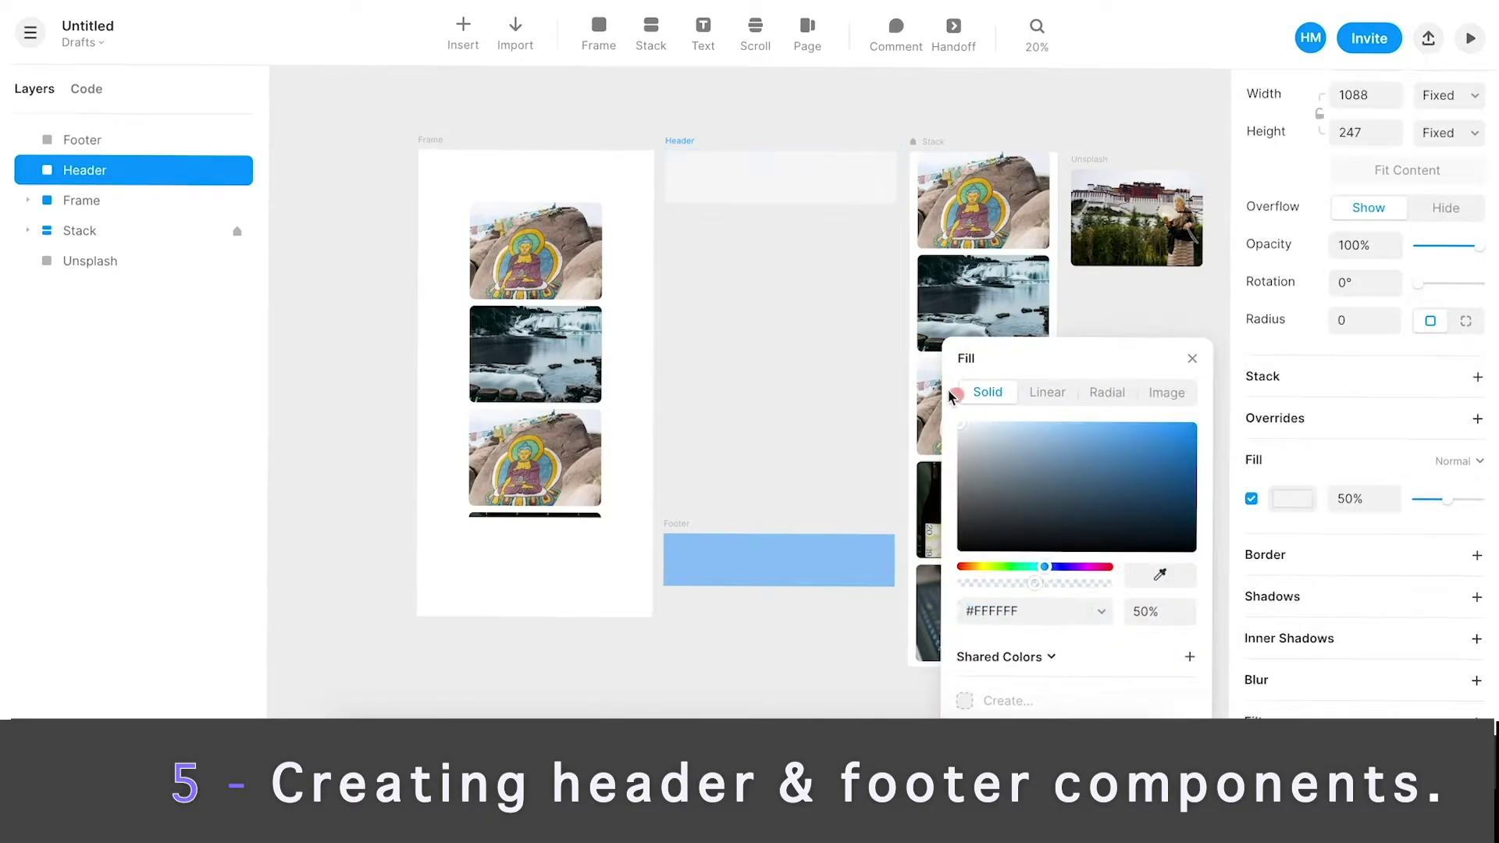
left_click(812, 304)
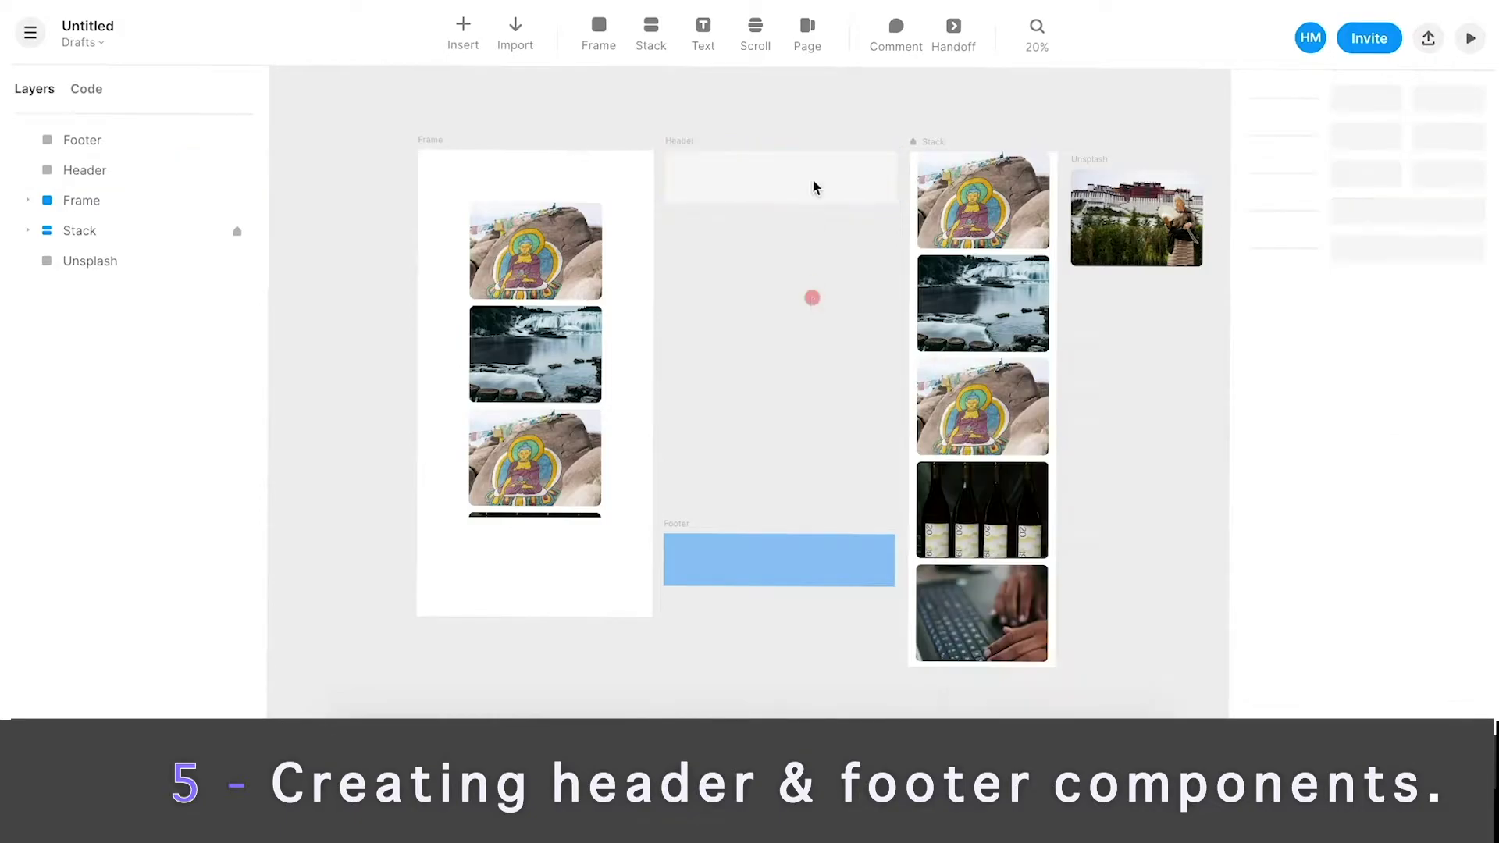
- Add a shadow to the Header frame with X 0, Y 2, blur 5 and spread 0
left_click(810, 166)
scroll(1317, 489, "down", 3)
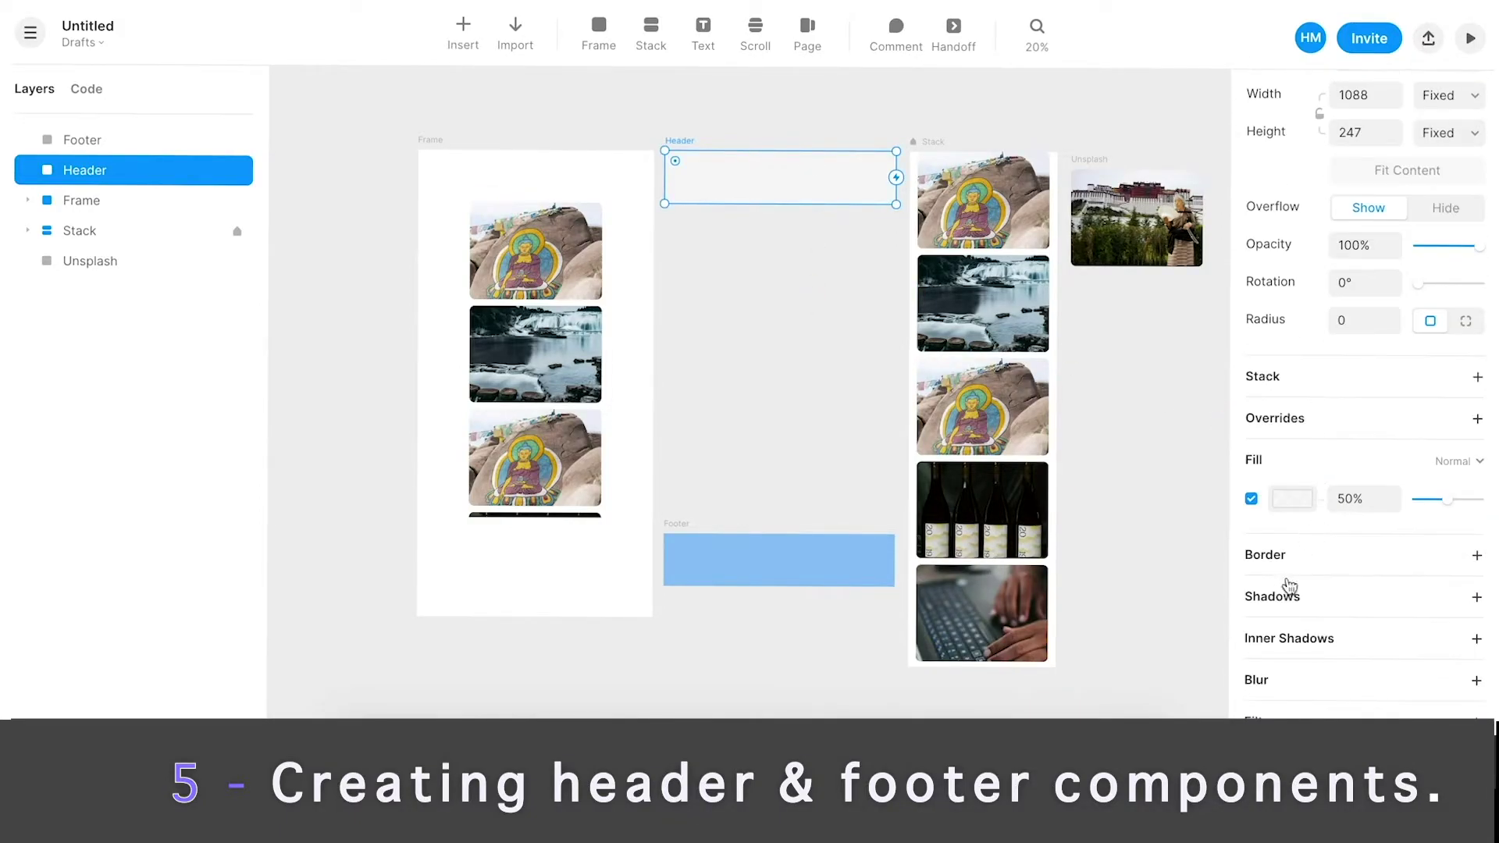
left_click(1317, 614)
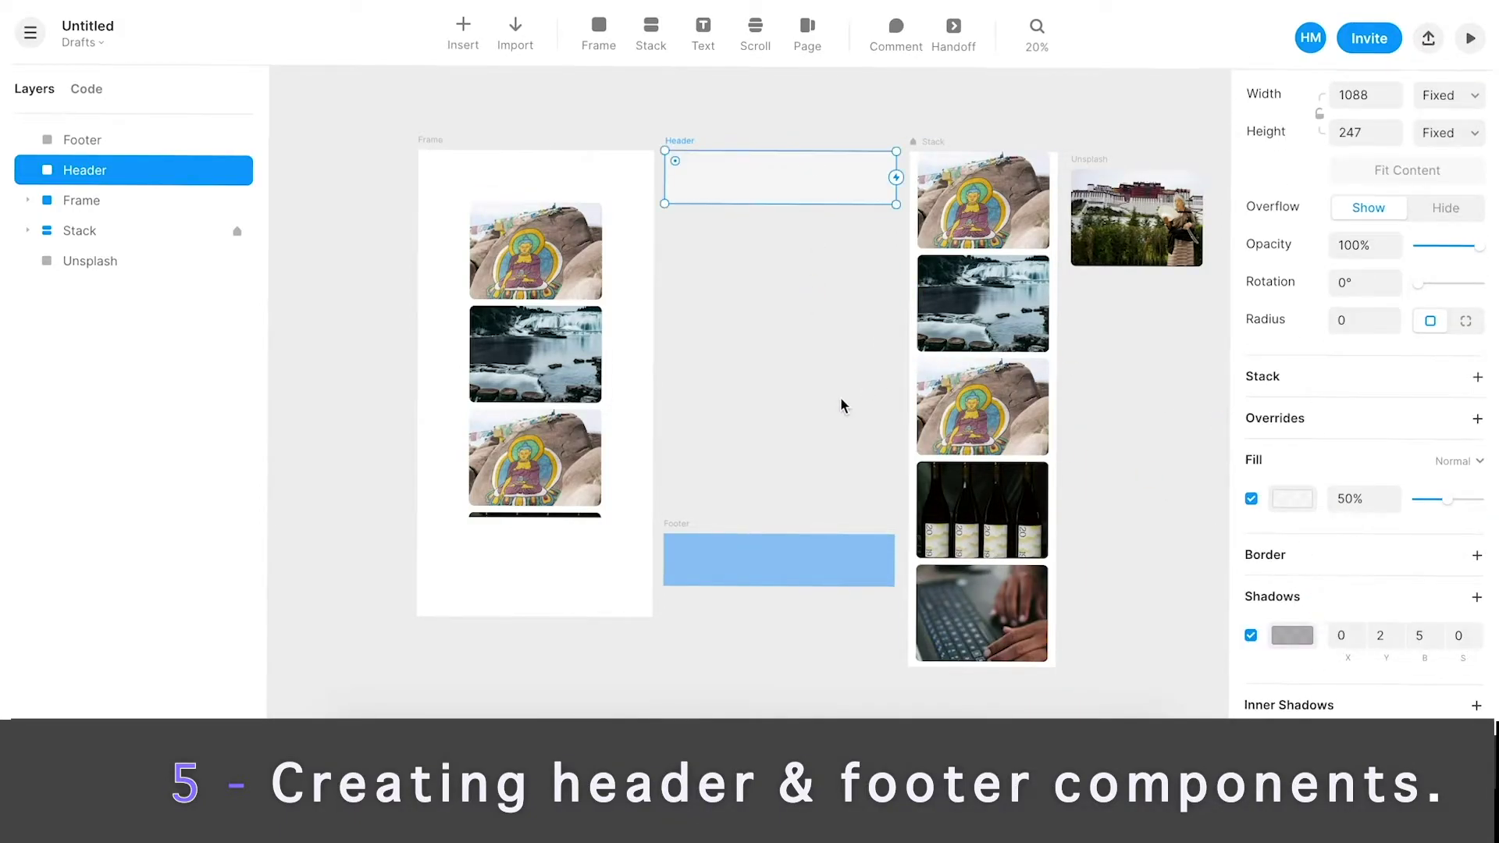
- Change the Footer frame's fill to a neutral dark colour at 10% opacity
left_click(827, 562)
scroll(1301, 562, "down", 3)
left_click(1294, 502)
left_click_drag(1100, 528, 1102, 584)
left_click_drag(1447, 500, 1424, 504)
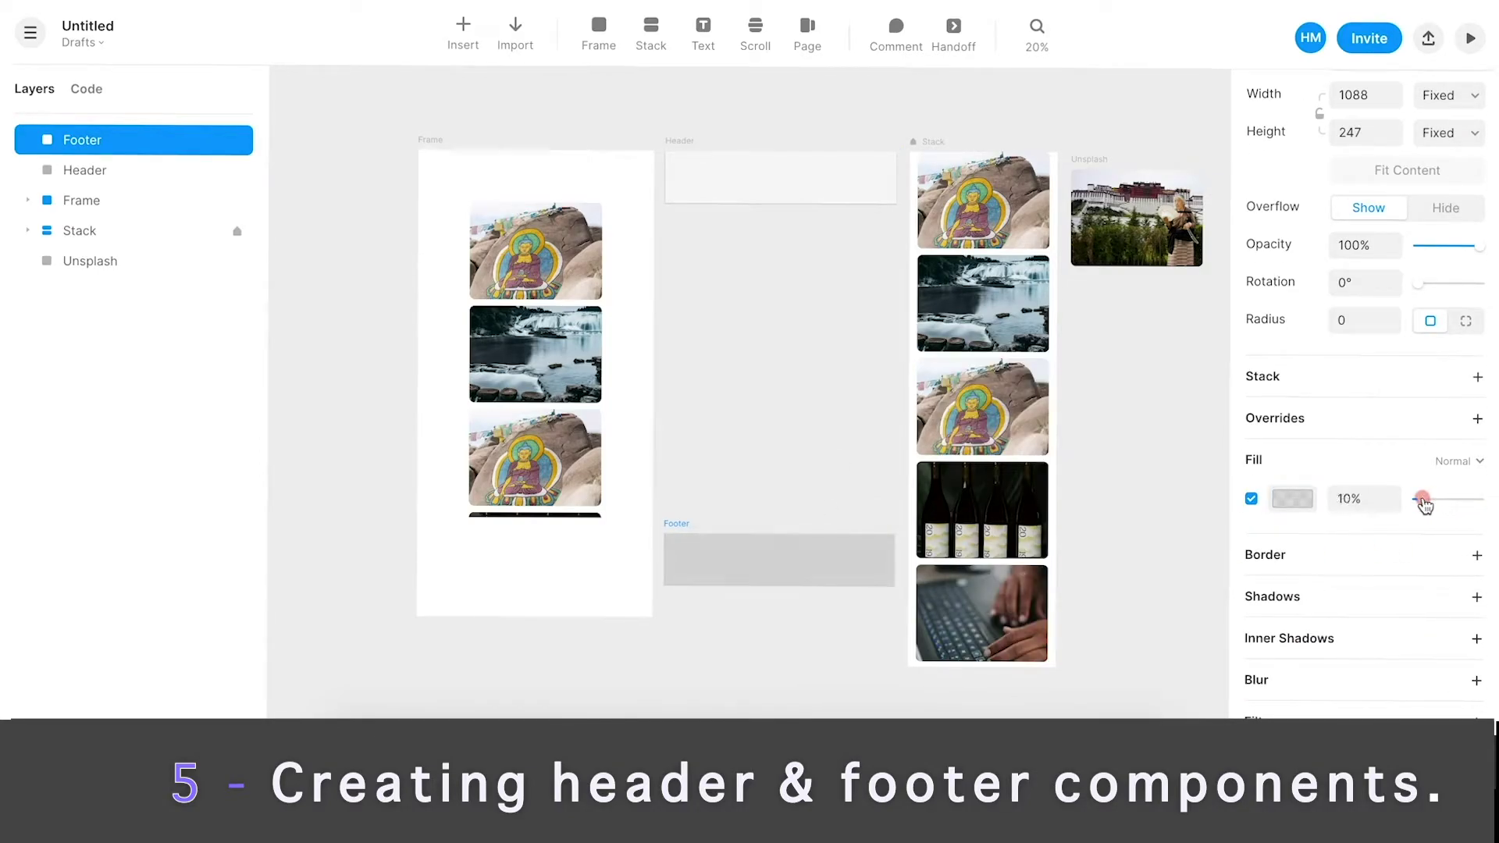
left_click(803, 455)
- Increase the Footer frame's height to about 395 by extending it downward
scroll(803, 509, "up", 1)
left_click_drag(765, 592, 767, 629)
left_click(768, 664)
left_click(764, 586)
scroll(764, 586, "up", 1)
- Convert the Footer frame and the Header frame into master components
left_click(754, 143)
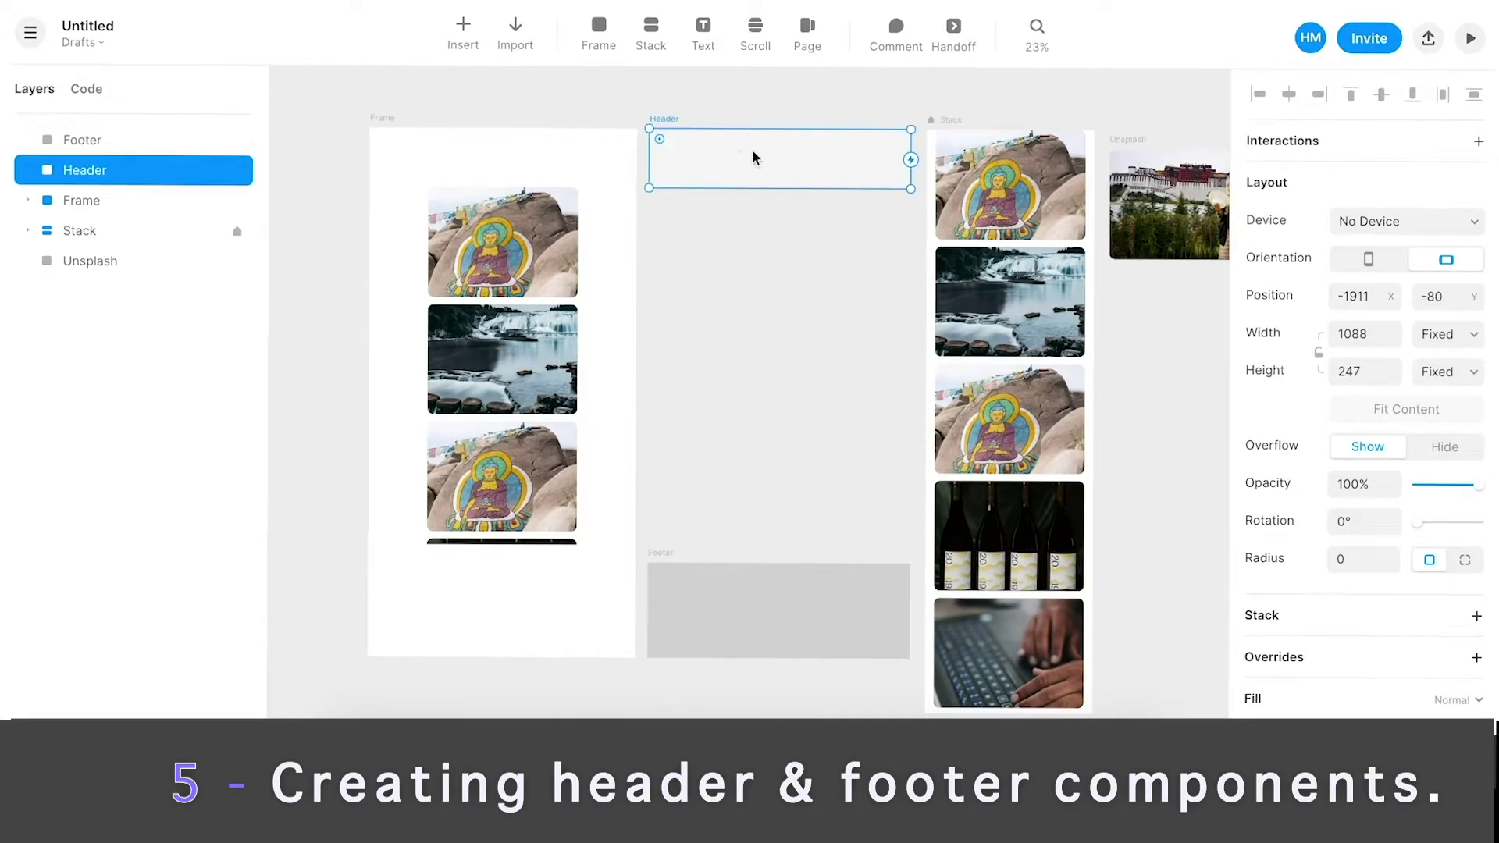
scroll(739, 596, "up", 1)
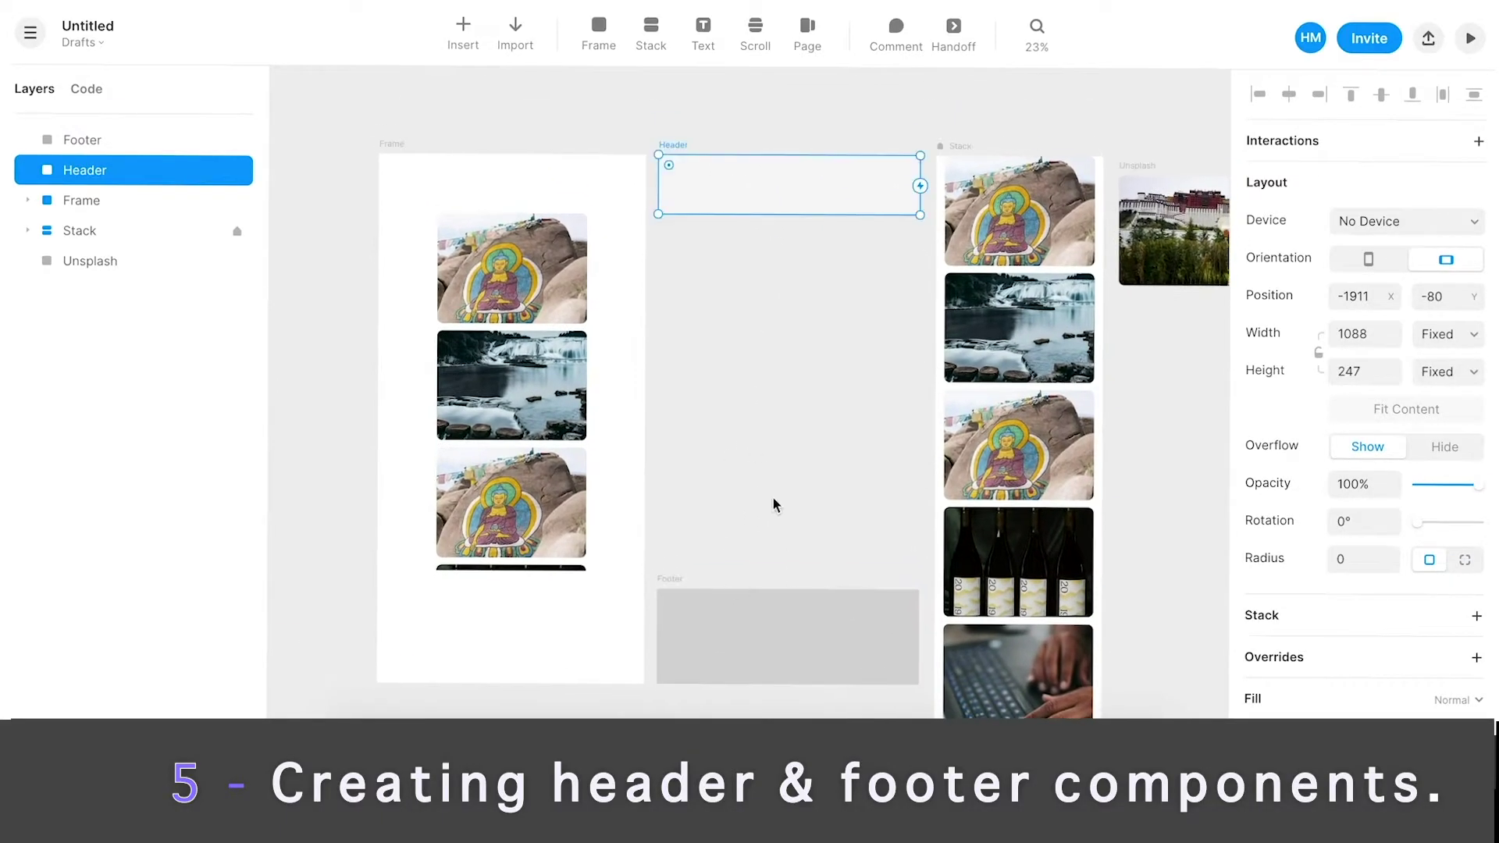
scroll(803, 582, "down", 1)
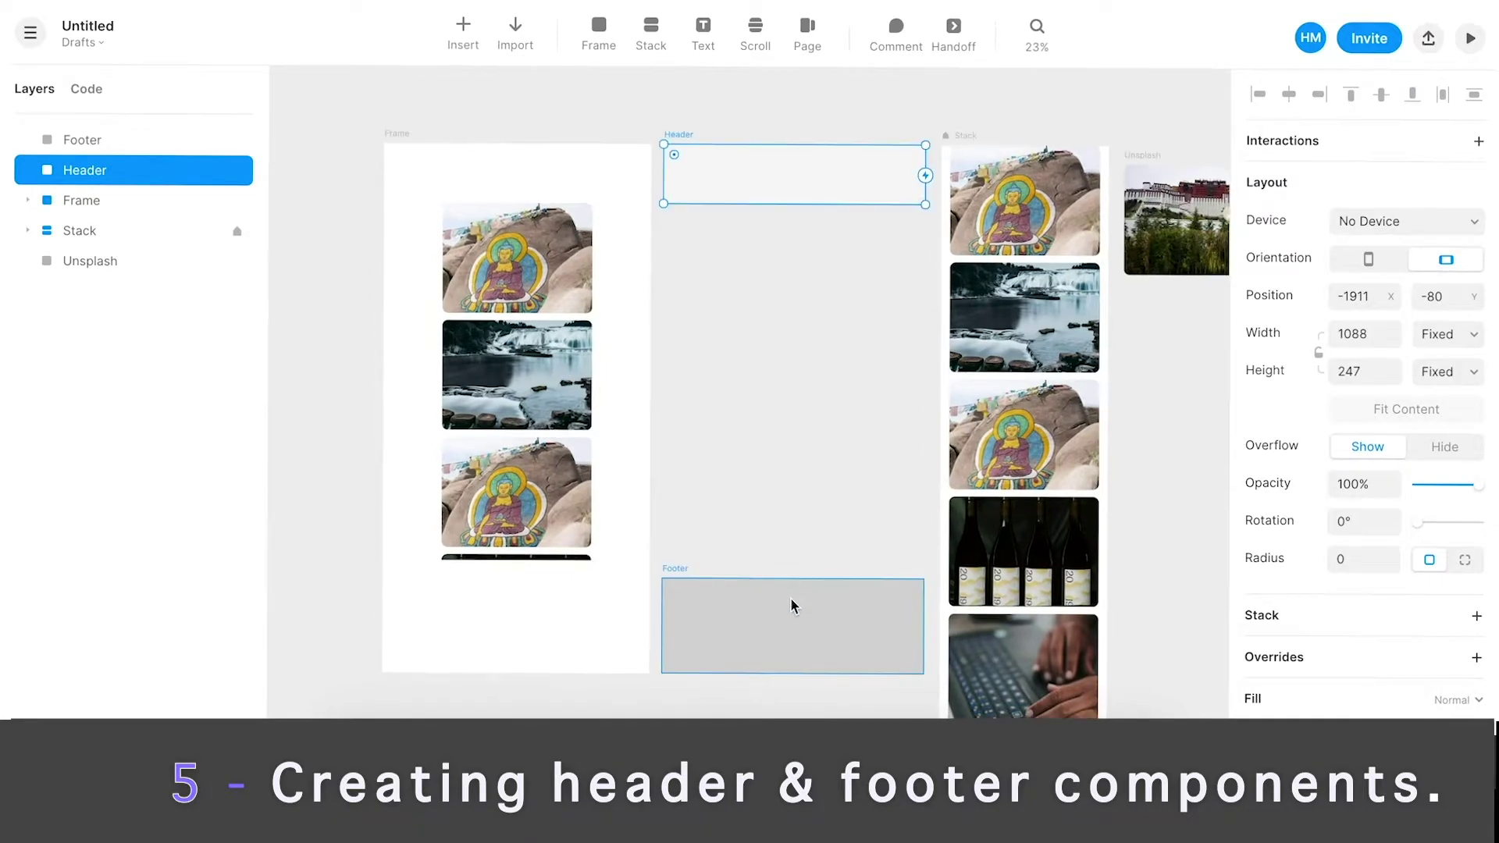
left_click(792, 604)
key("super+k")
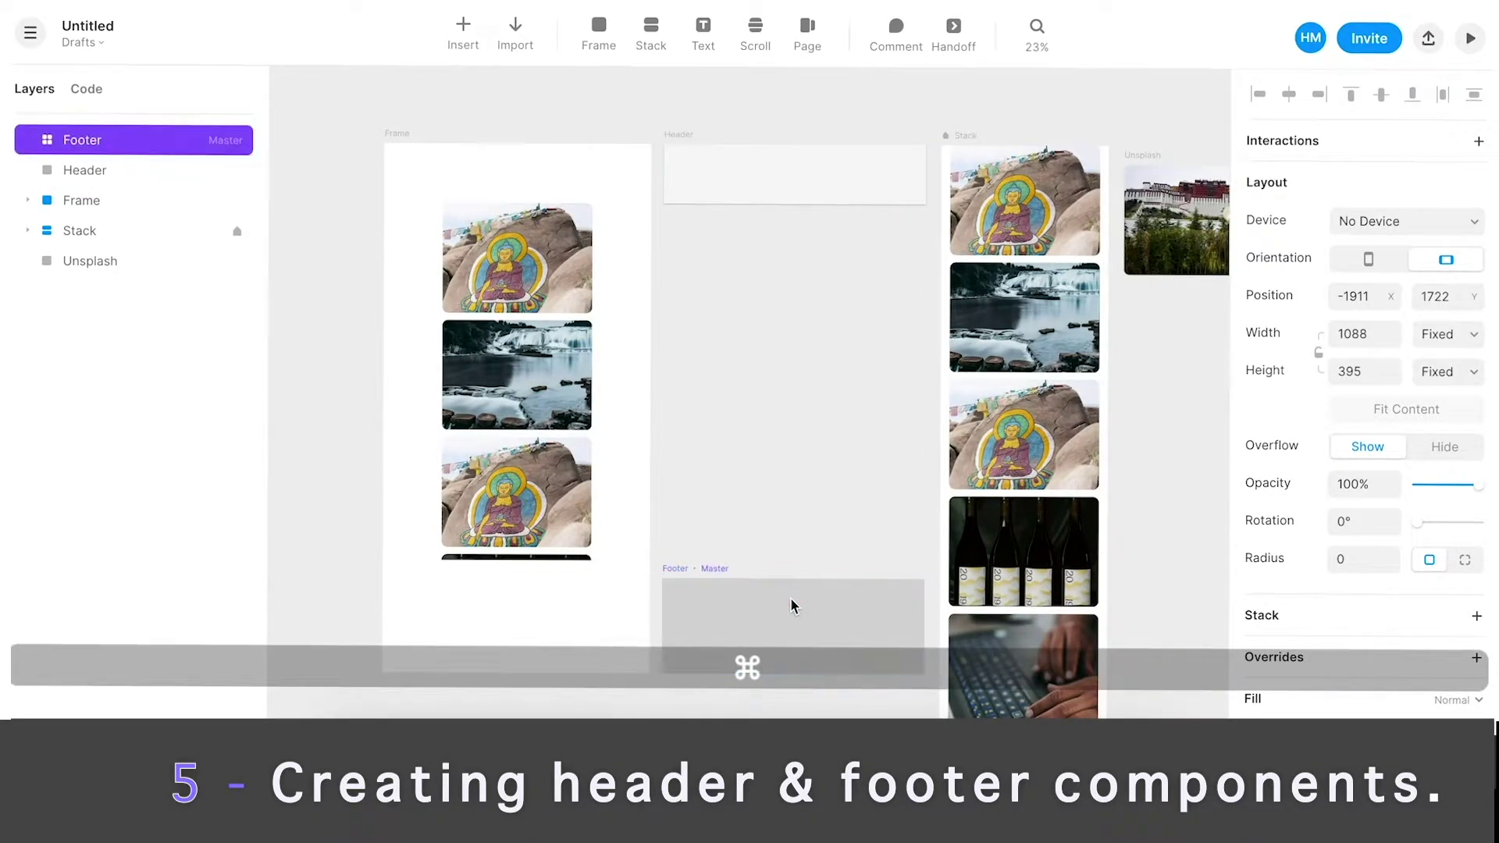
scroll(750, 218, "up", 1)
left_click(723, 187)
key("super+k")
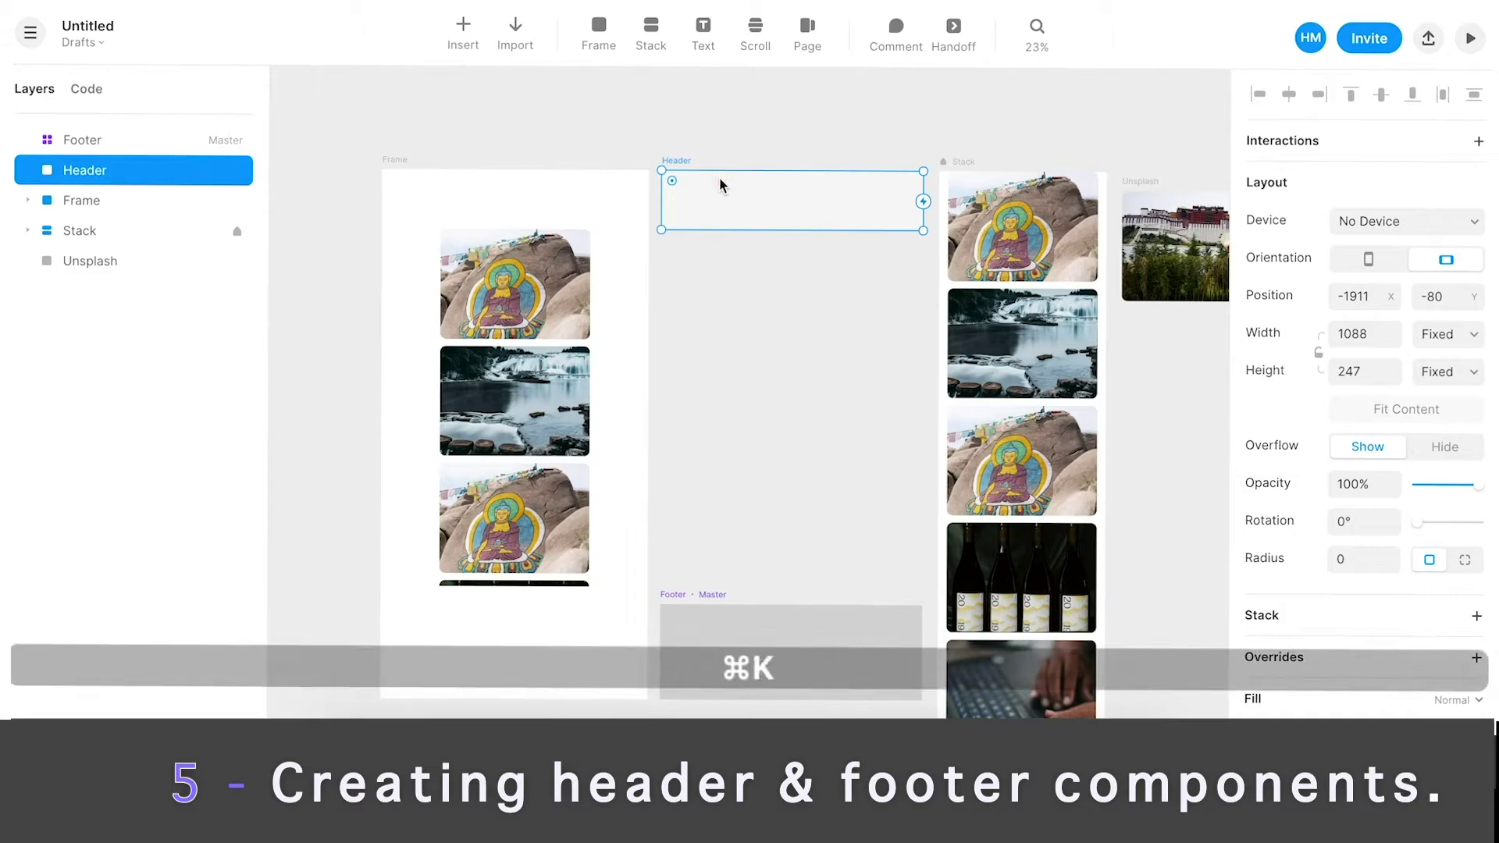
- Create an instance of the Header component and place it in the viewport frame's upper-left corner
left_click_drag(754, 184, 750, 265, "alt")
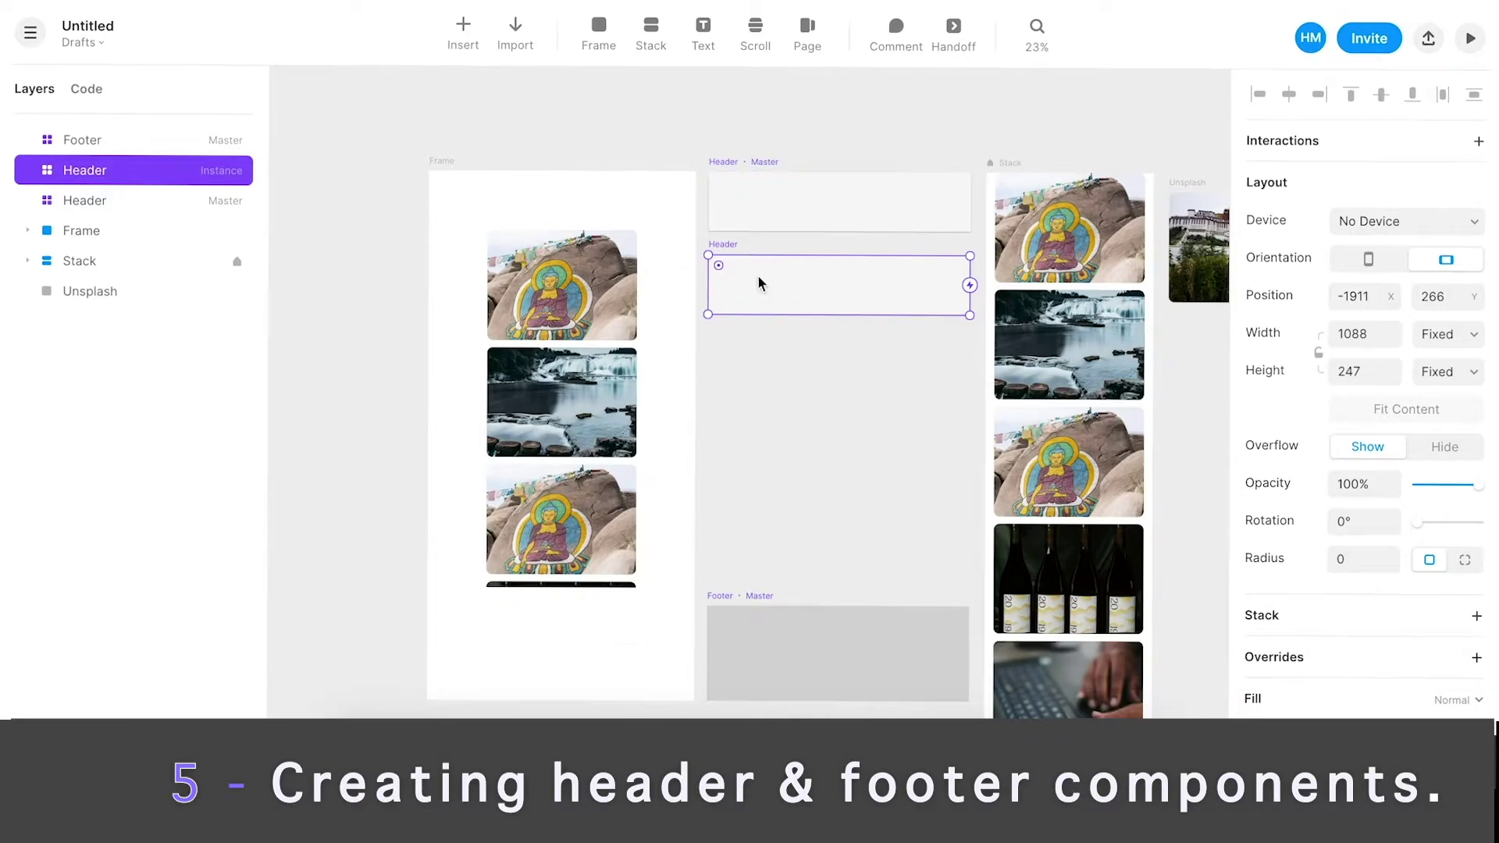
left_click_drag(758, 283, 509, 212)
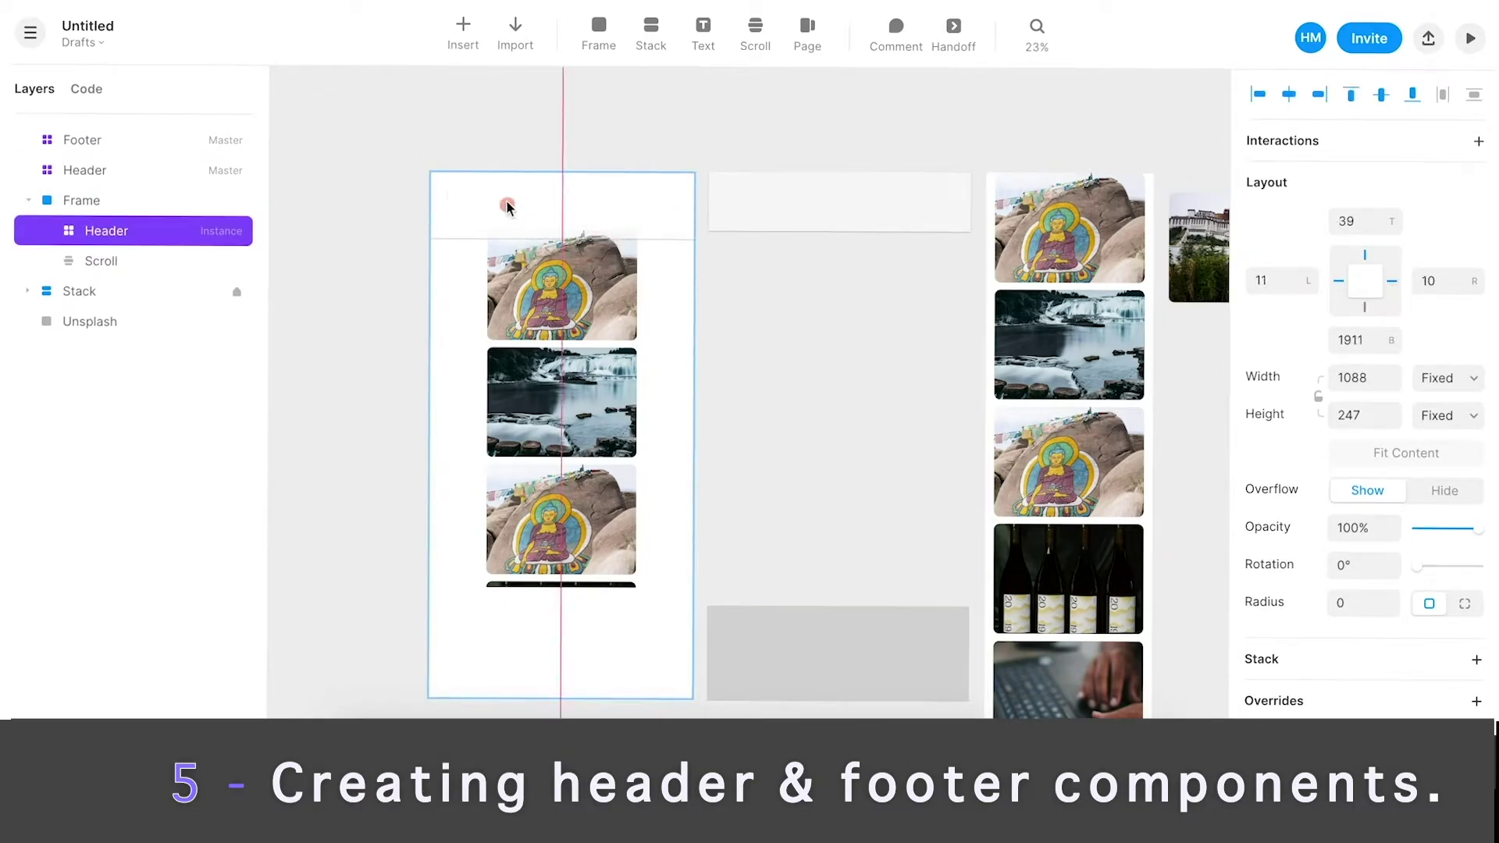
left_click_drag(508, 205, 504, 201)
- Widen the Header instance to 1109 so it spans the full width of the viewport frame
scroll(636, 234, "up", 3)
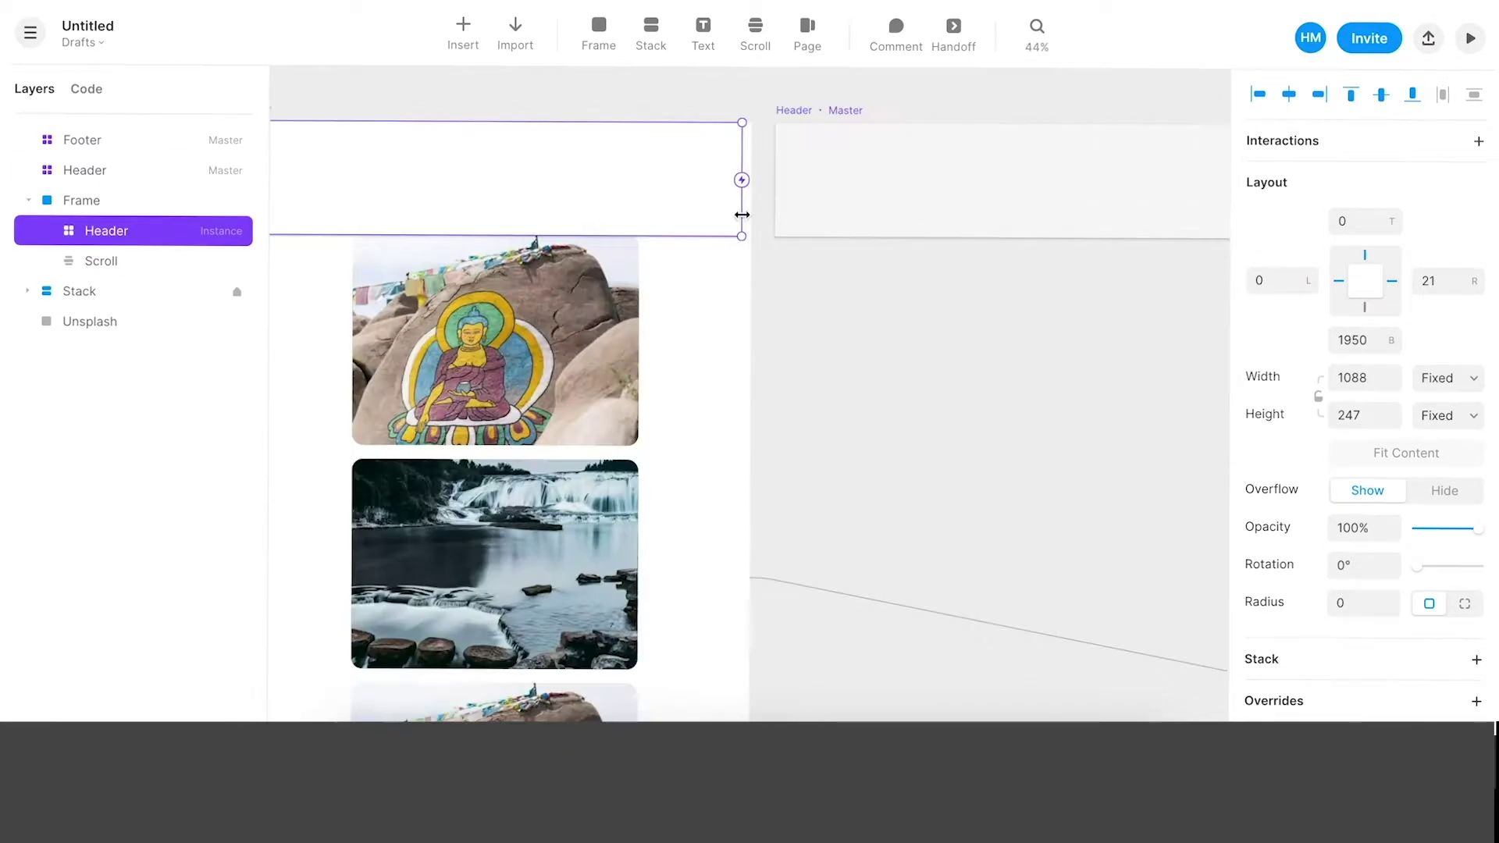
left_click_drag(742, 217, 750, 216)
scroll(751, 218, "down", 5)
scroll(685, 211, "up", 5)
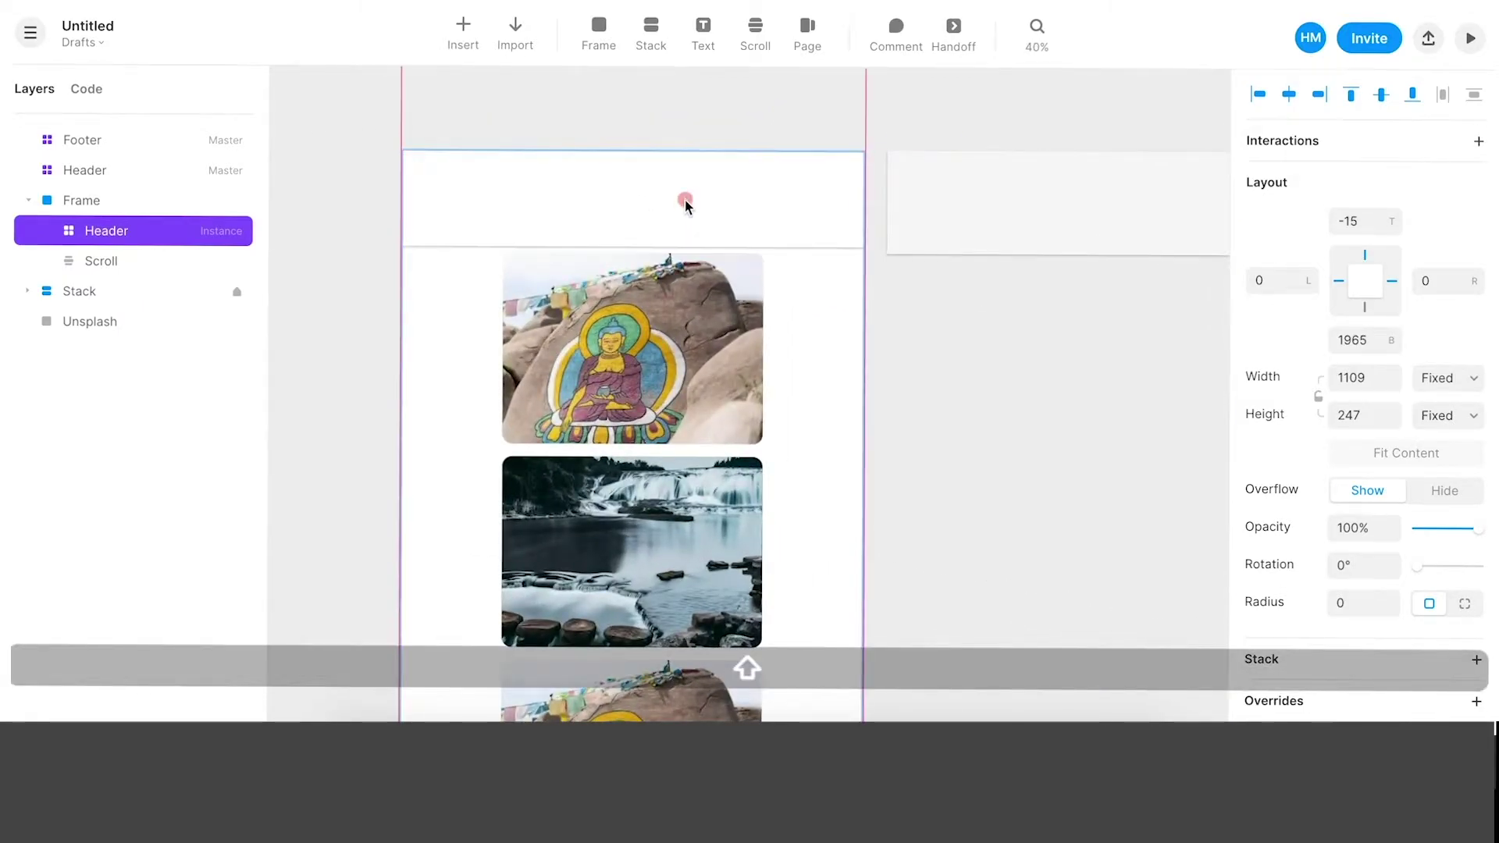
- Add the text "Photo Gallery" inside the Header master component
scroll(685, 210, "right", 4)
left_click(713, 208)
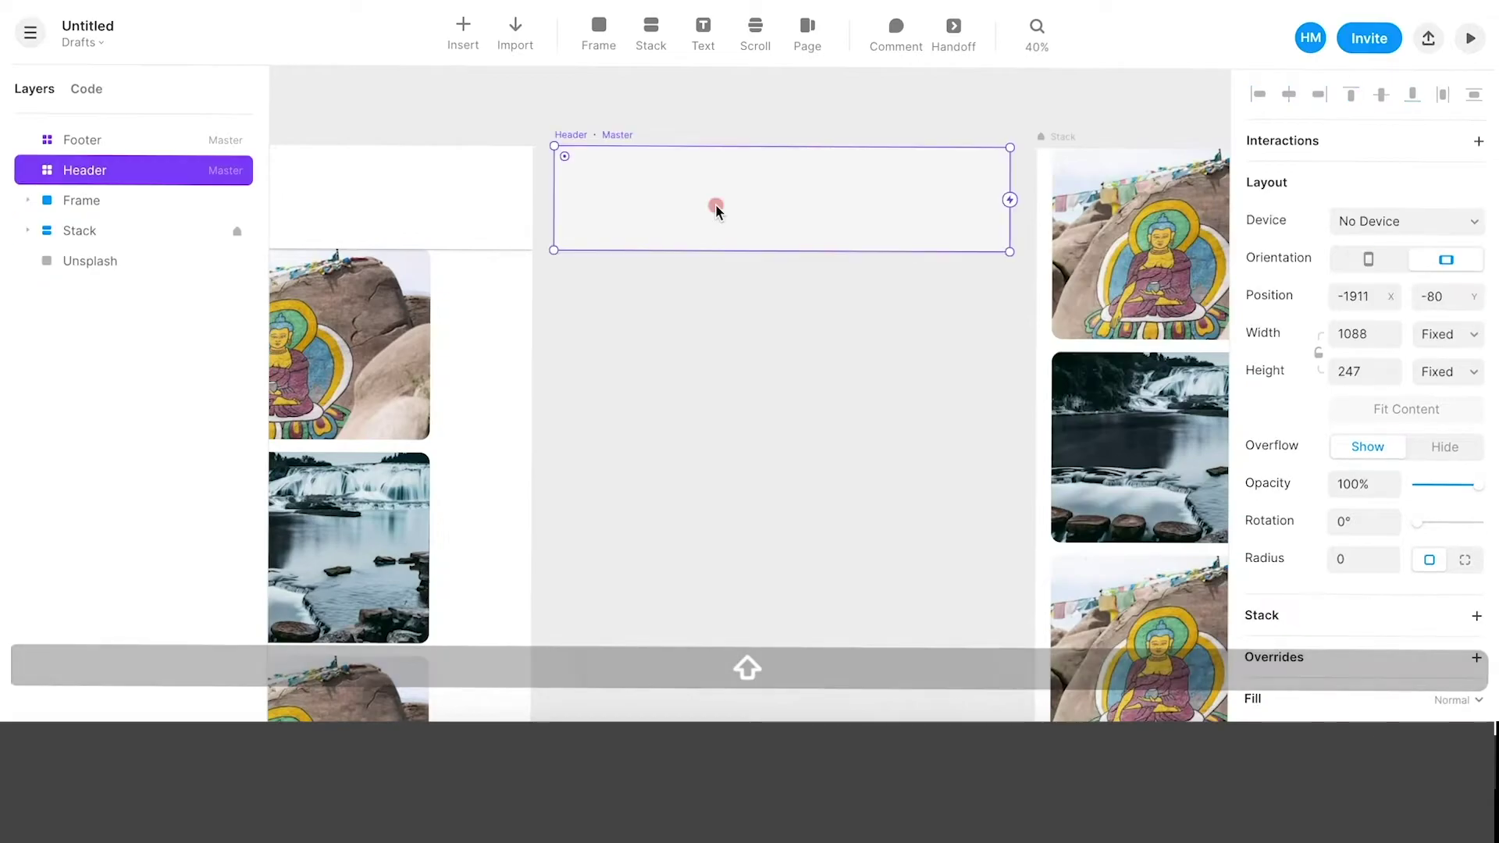
key("t")
left_click(615, 197)
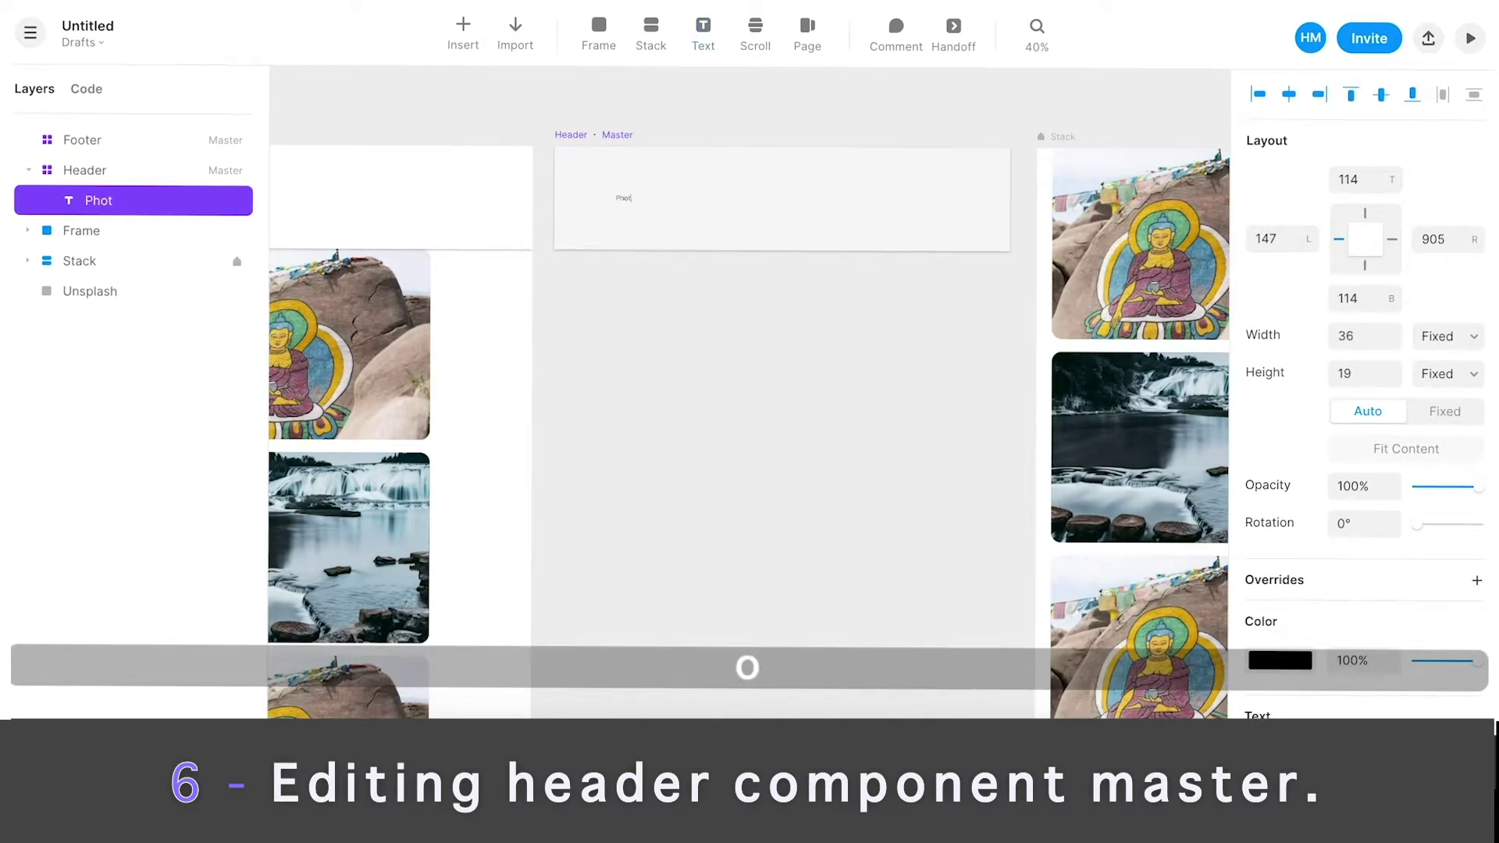
key("Escape")
- Enlarge the Photo Gallery title to size 63 and make it bold
scroll(1408, 471, "down", 4)
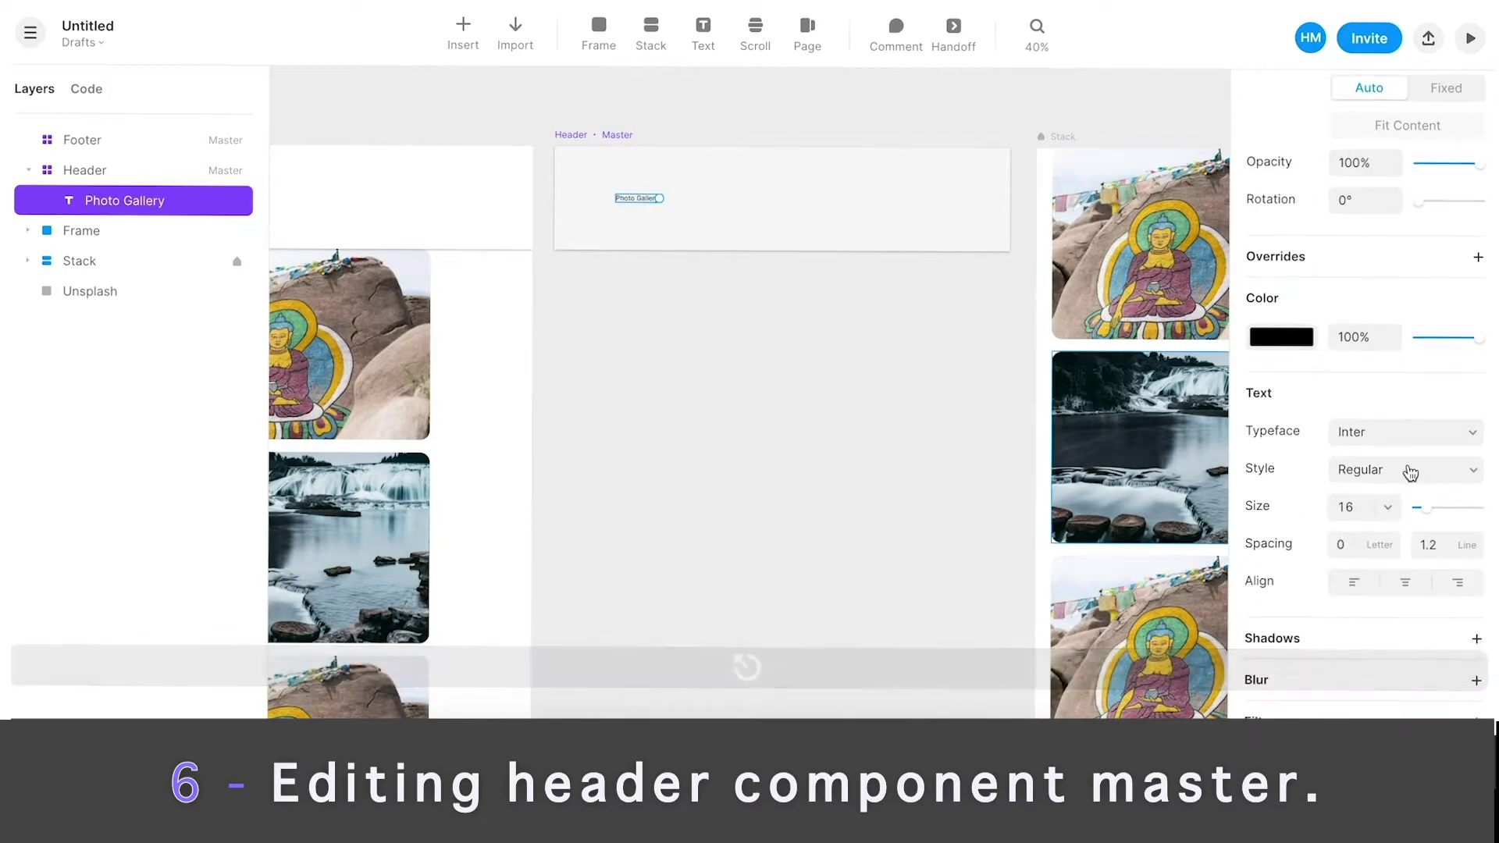
left_click_drag(1426, 516, 1457, 515)
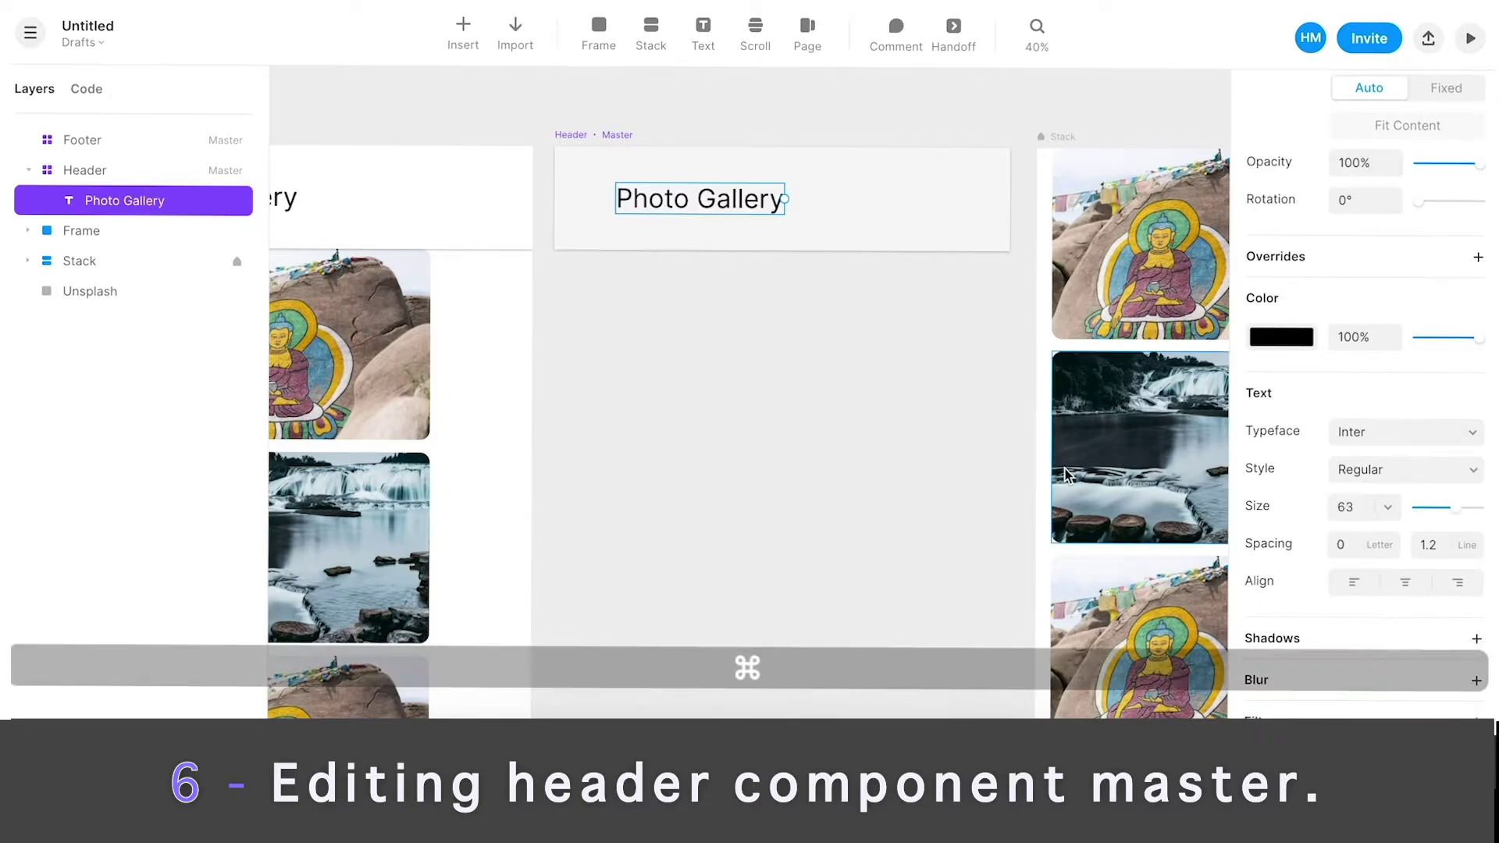
key("super+b")
left_click(663, 199)
left_click(662, 200, "super")
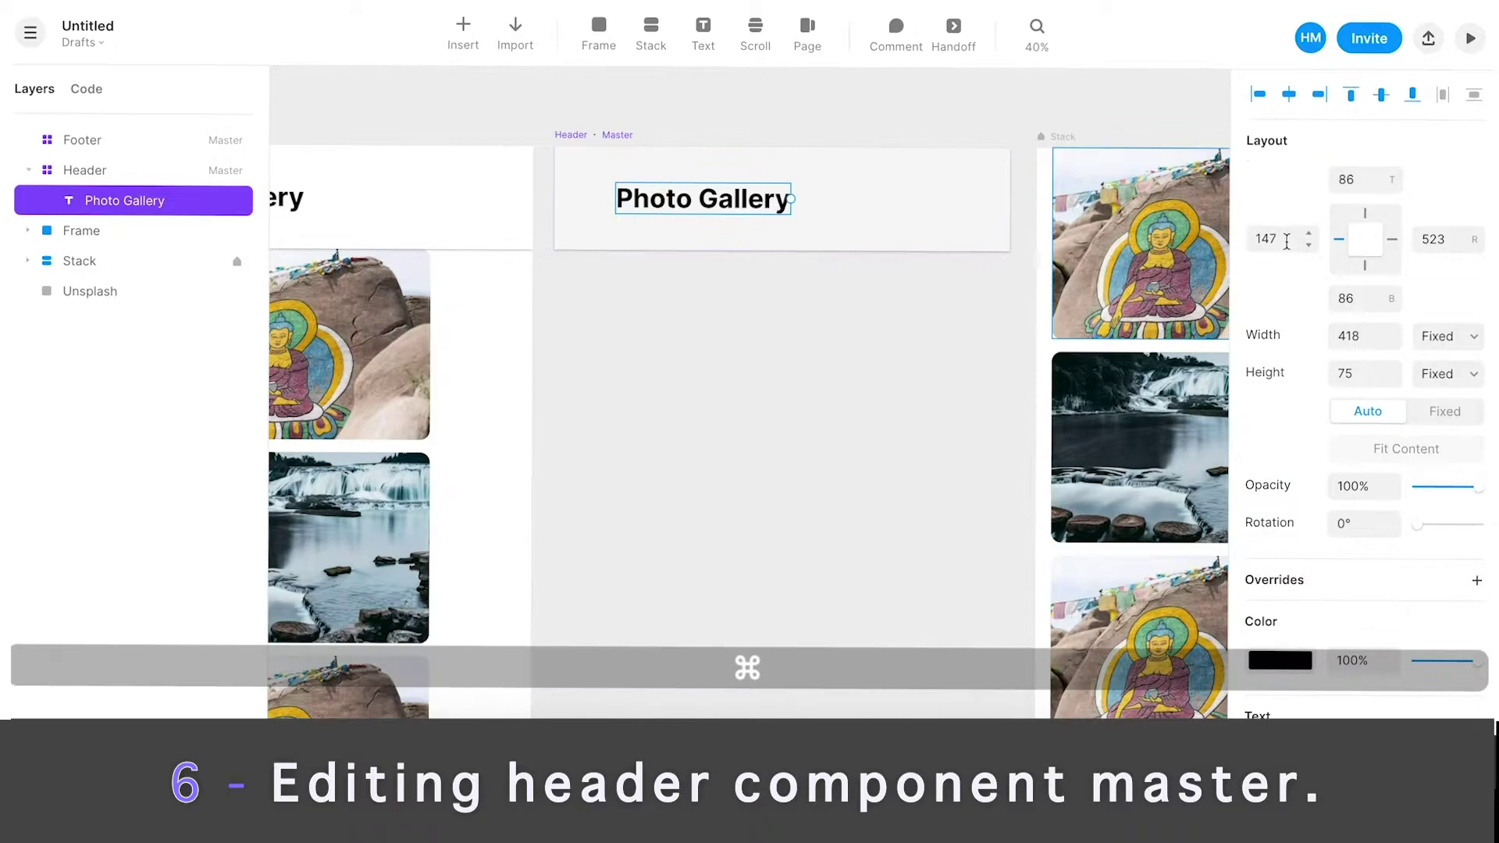
- Set the Photo Gallery title's left offset within the Header master to 56
left_click(1286, 239)
key("super+a")
key("Return")
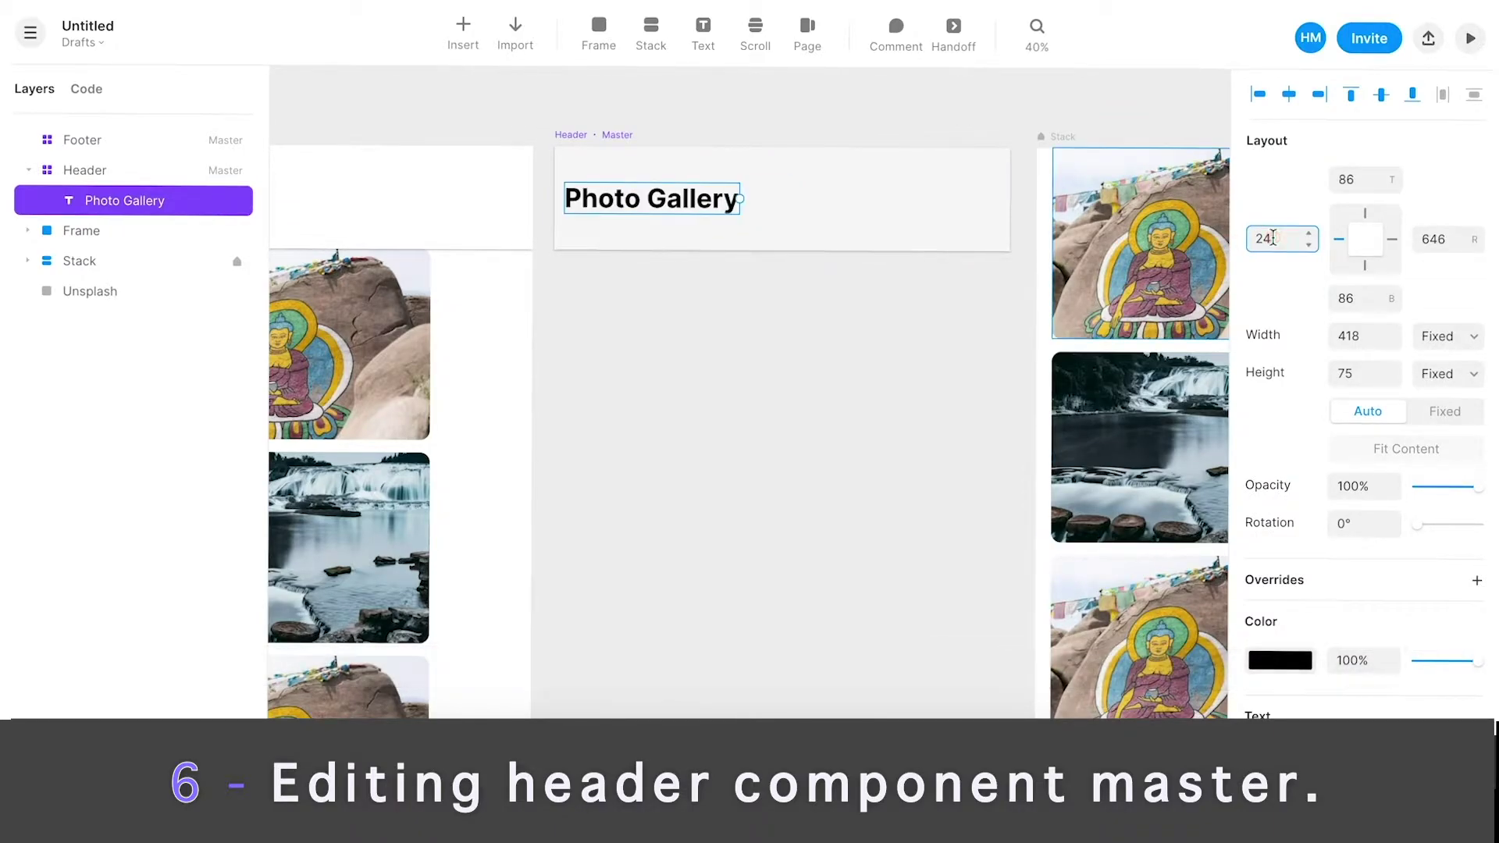
key("BackSpace")
type("56")
key("Return")
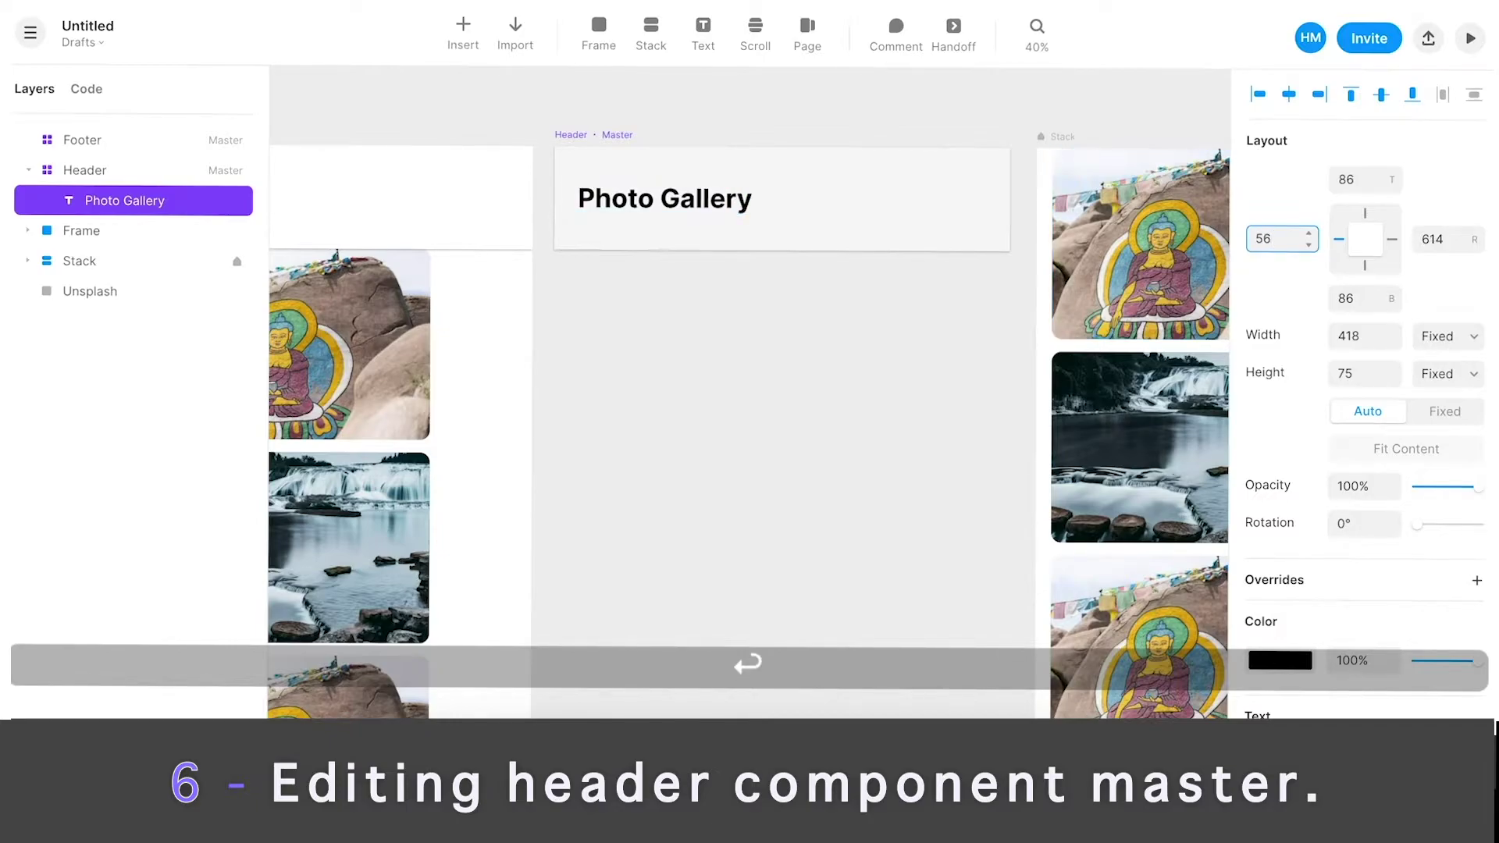
mouse_move(1370, 219)
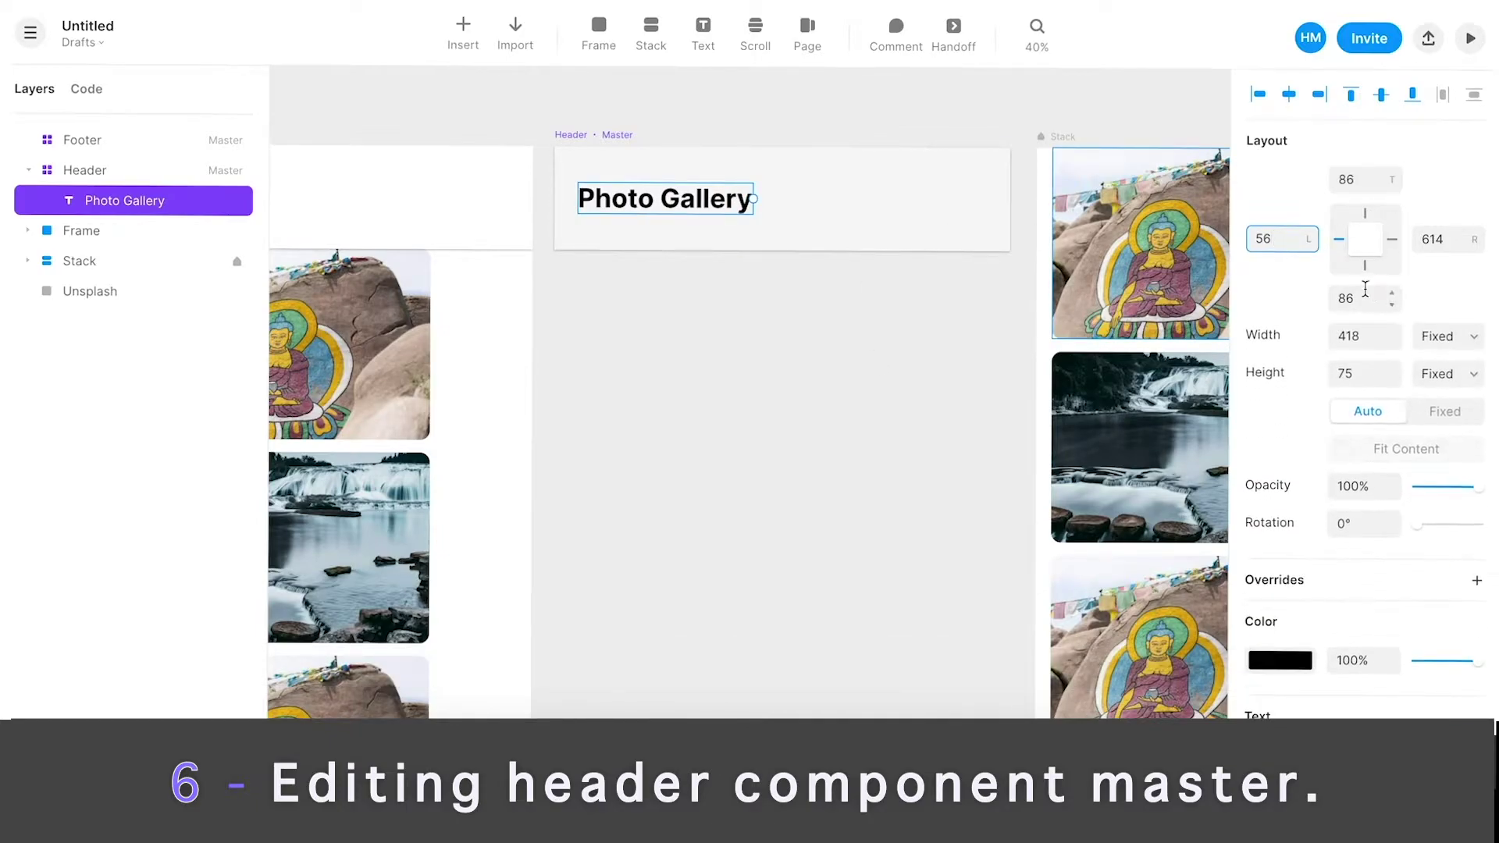
left_click(821, 353)
scroll(821, 352, "down", 5)
scroll(821, 353, "left", 1)
left_click(816, 263)
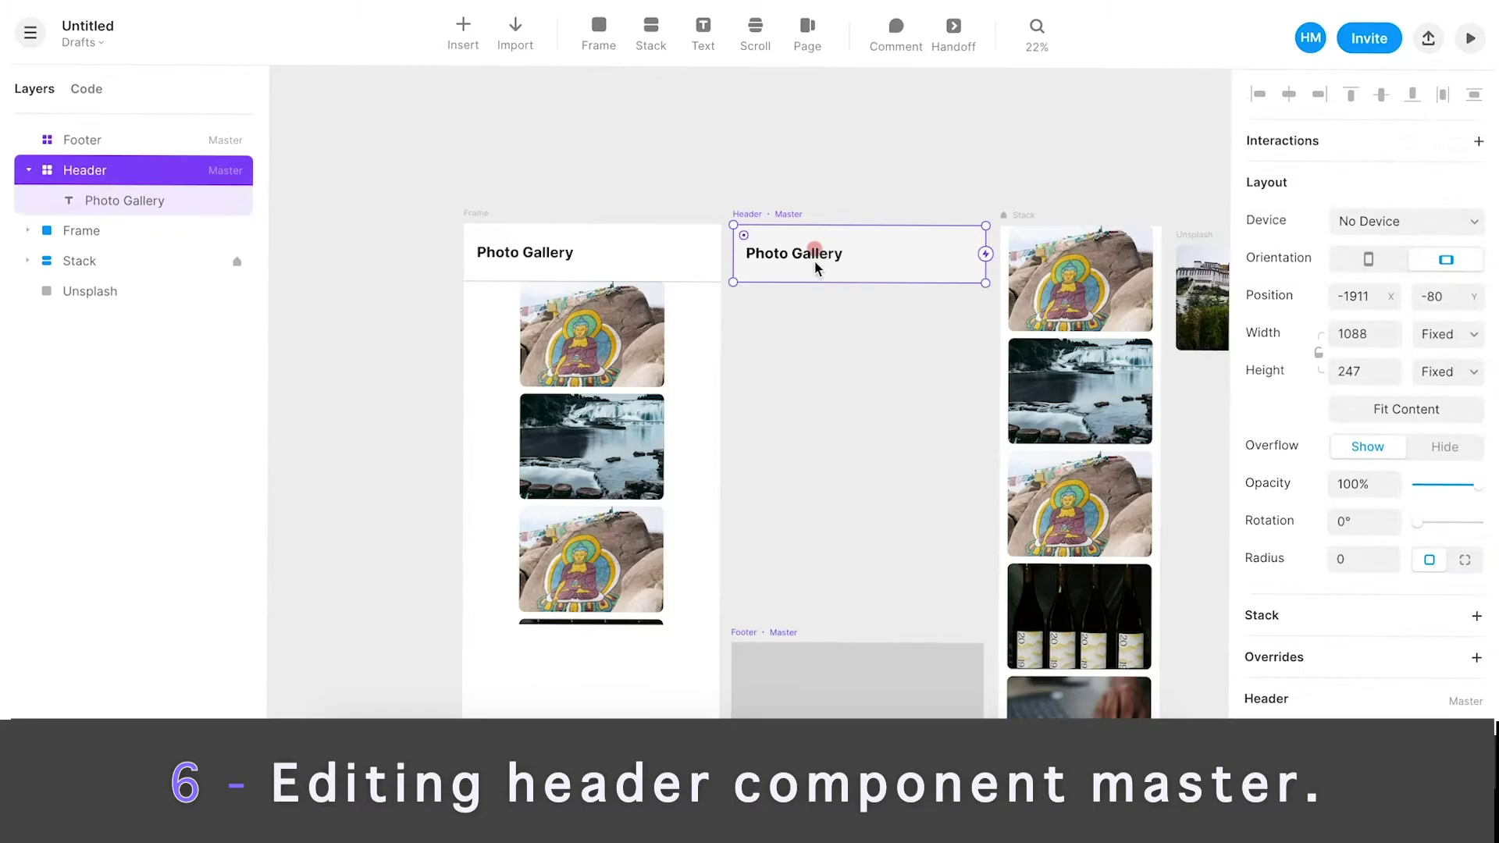
left_click(683, 260)
scroll(683, 260, "left", 1)
scroll(683, 260, "down", 1)
- Insert the default library's Input component into the Footer master
left_click(911, 643)
scroll(934, 523, "down", 3)
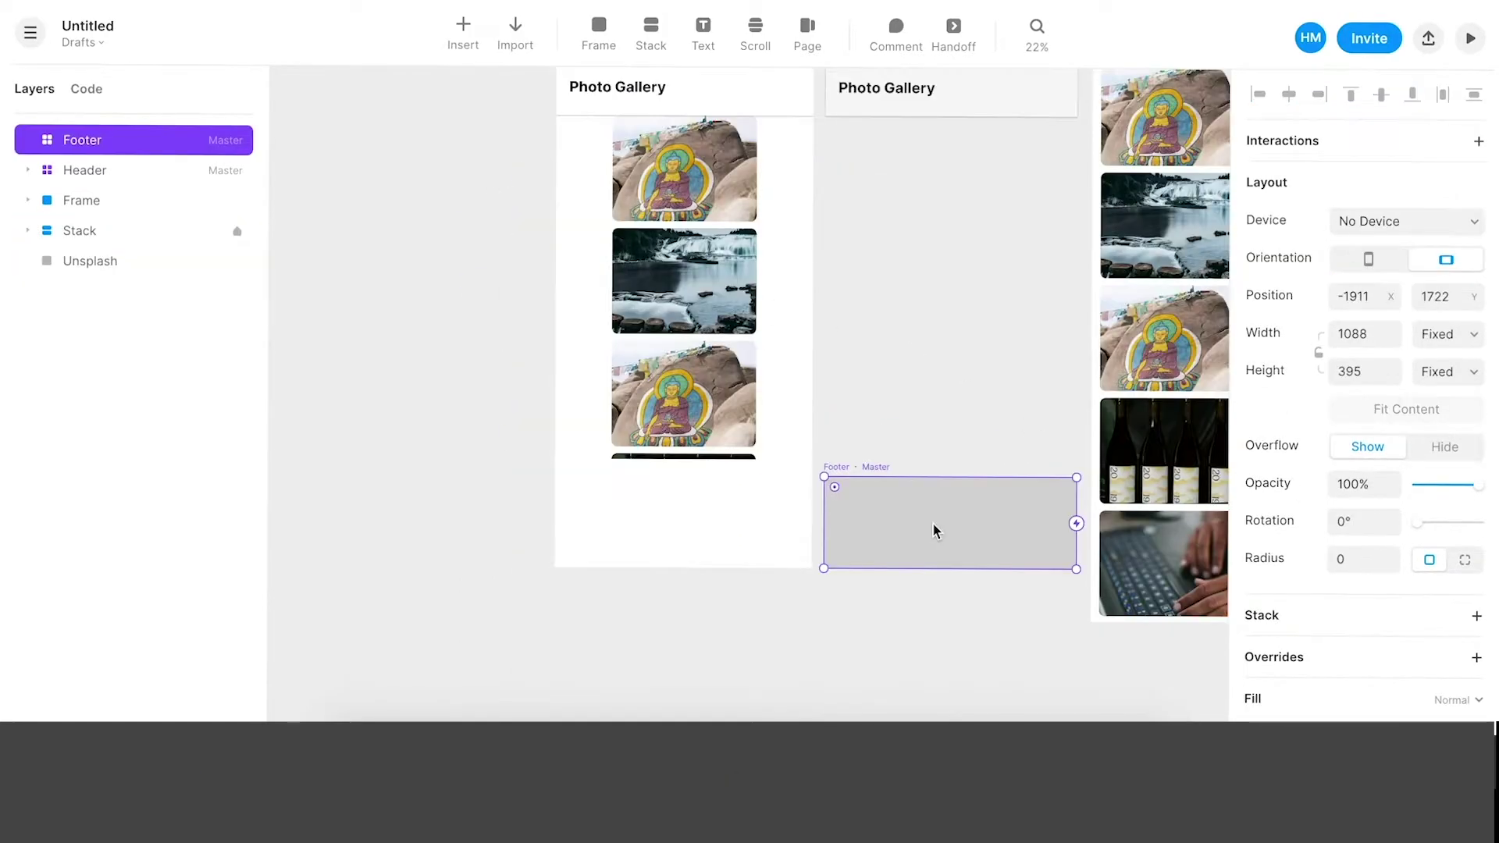
scroll(933, 523, "right", 1)
left_click(464, 47)
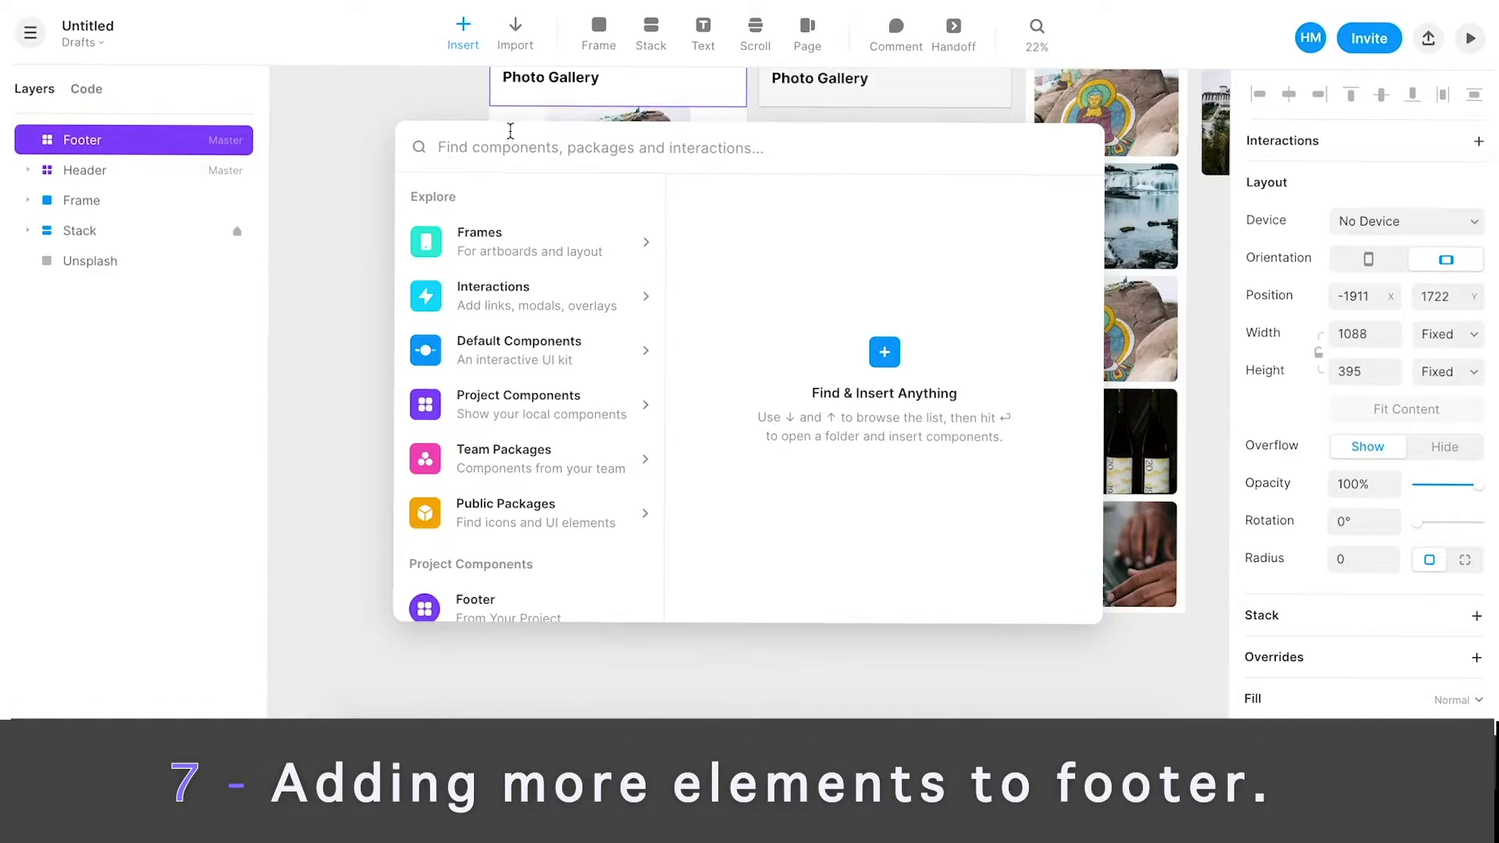
type("input")
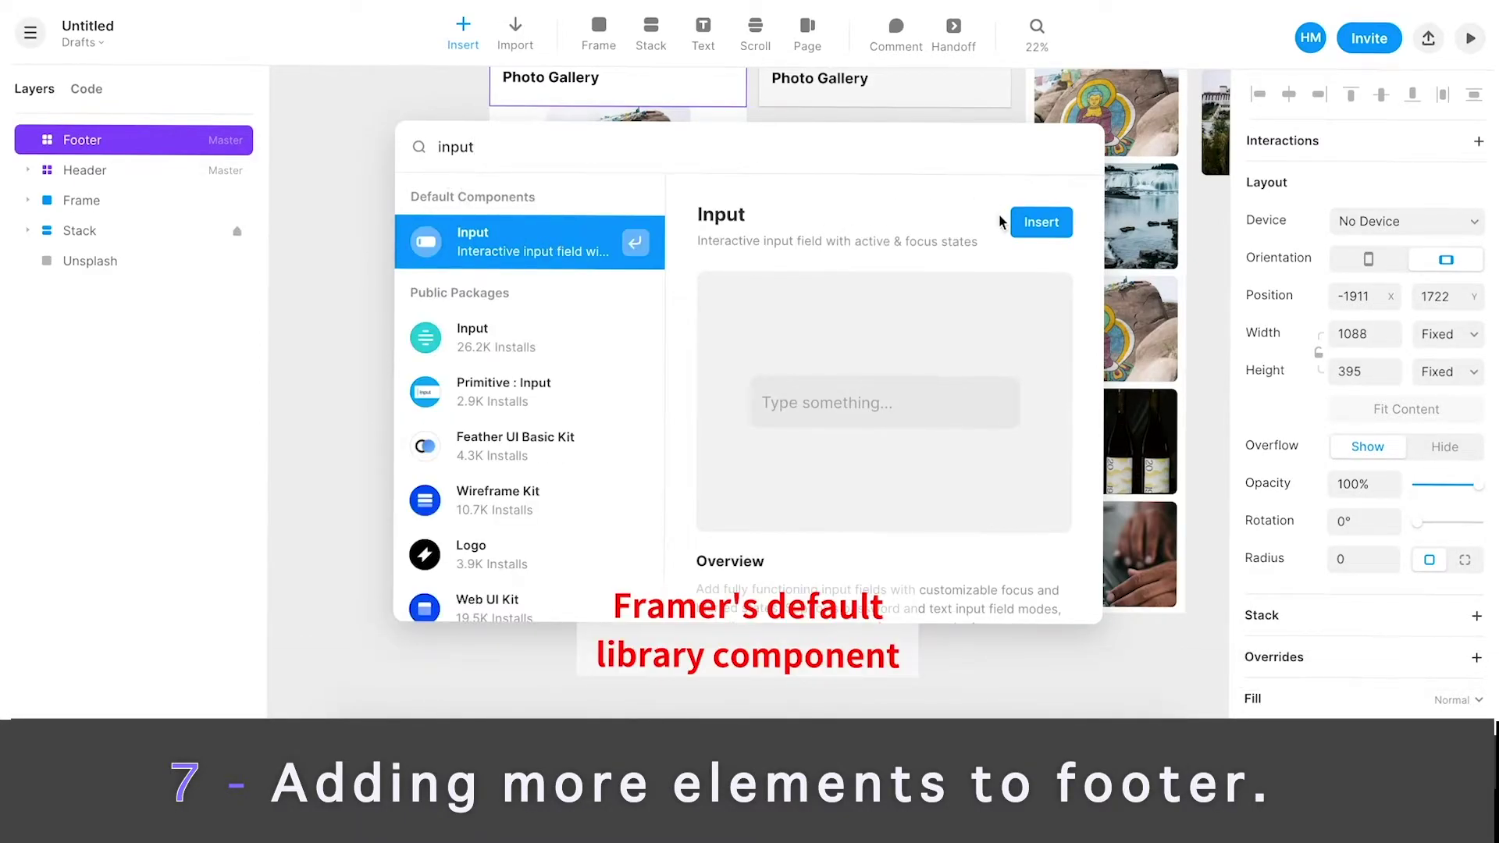
left_click(1034, 224)
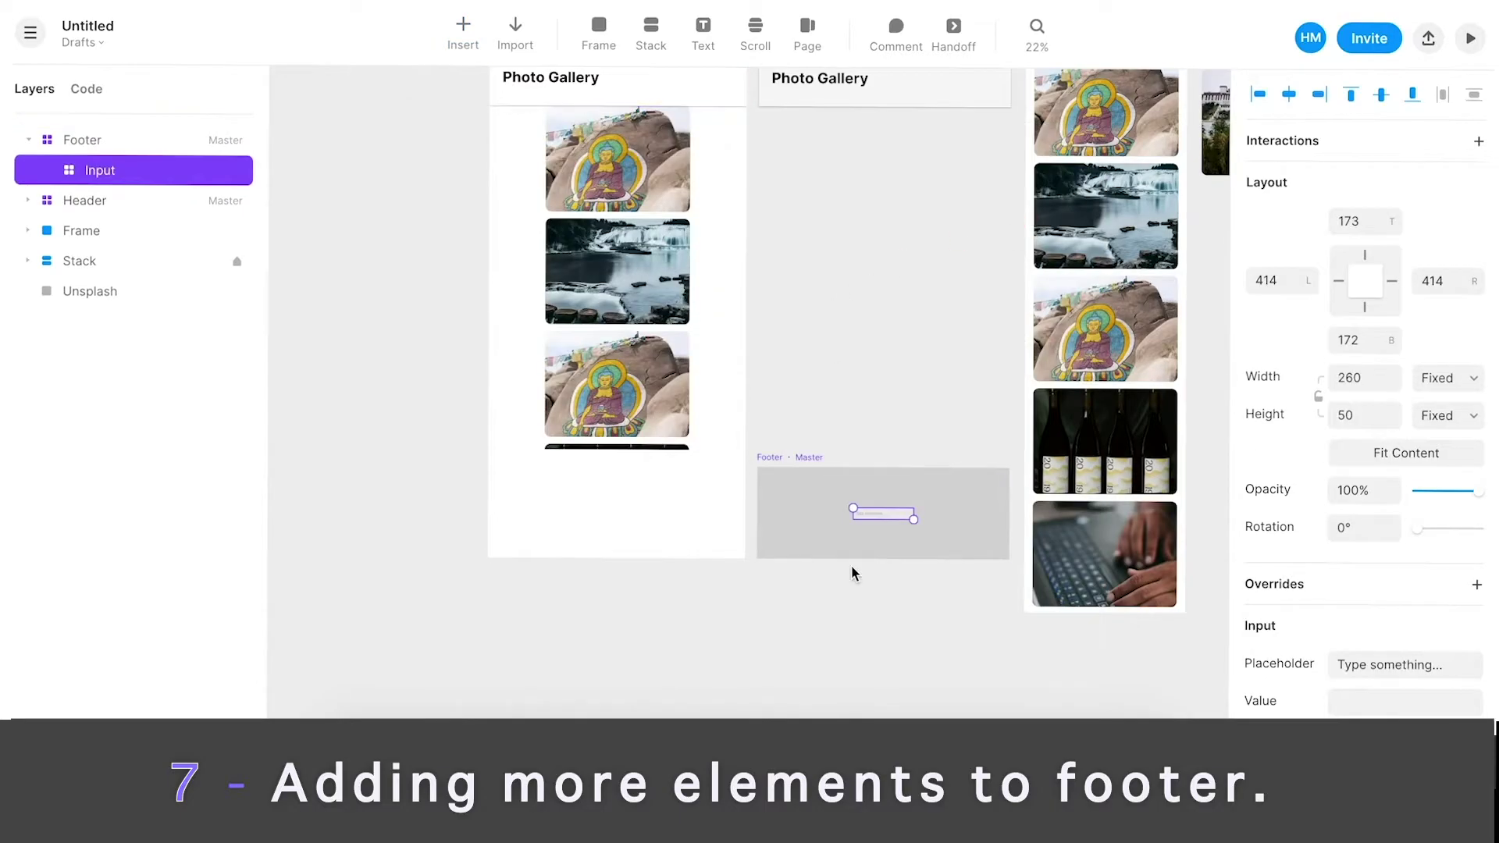
- Move the Input to the Footer master's upper-left area, 46 from its top edge, and enlarge it to about 676 by 85
scroll(852, 572, "up", 10)
scroll(857, 558, "down", 2)
left_click_drag(865, 456, 623, 363)
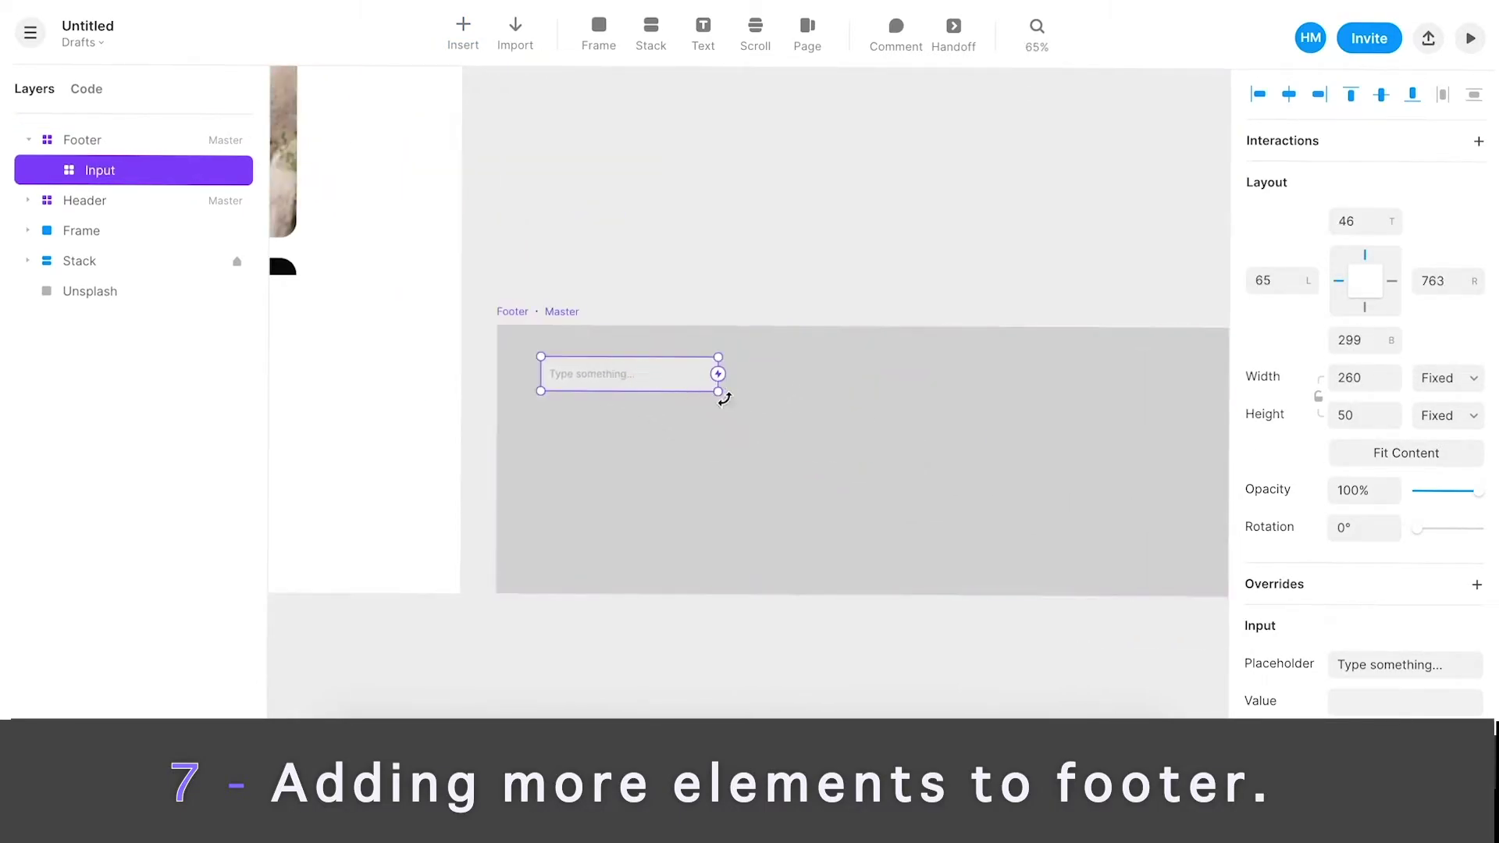
left_click_drag(736, 396, 993, 425)
scroll(1000, 422, "down", 3, "ctrl")
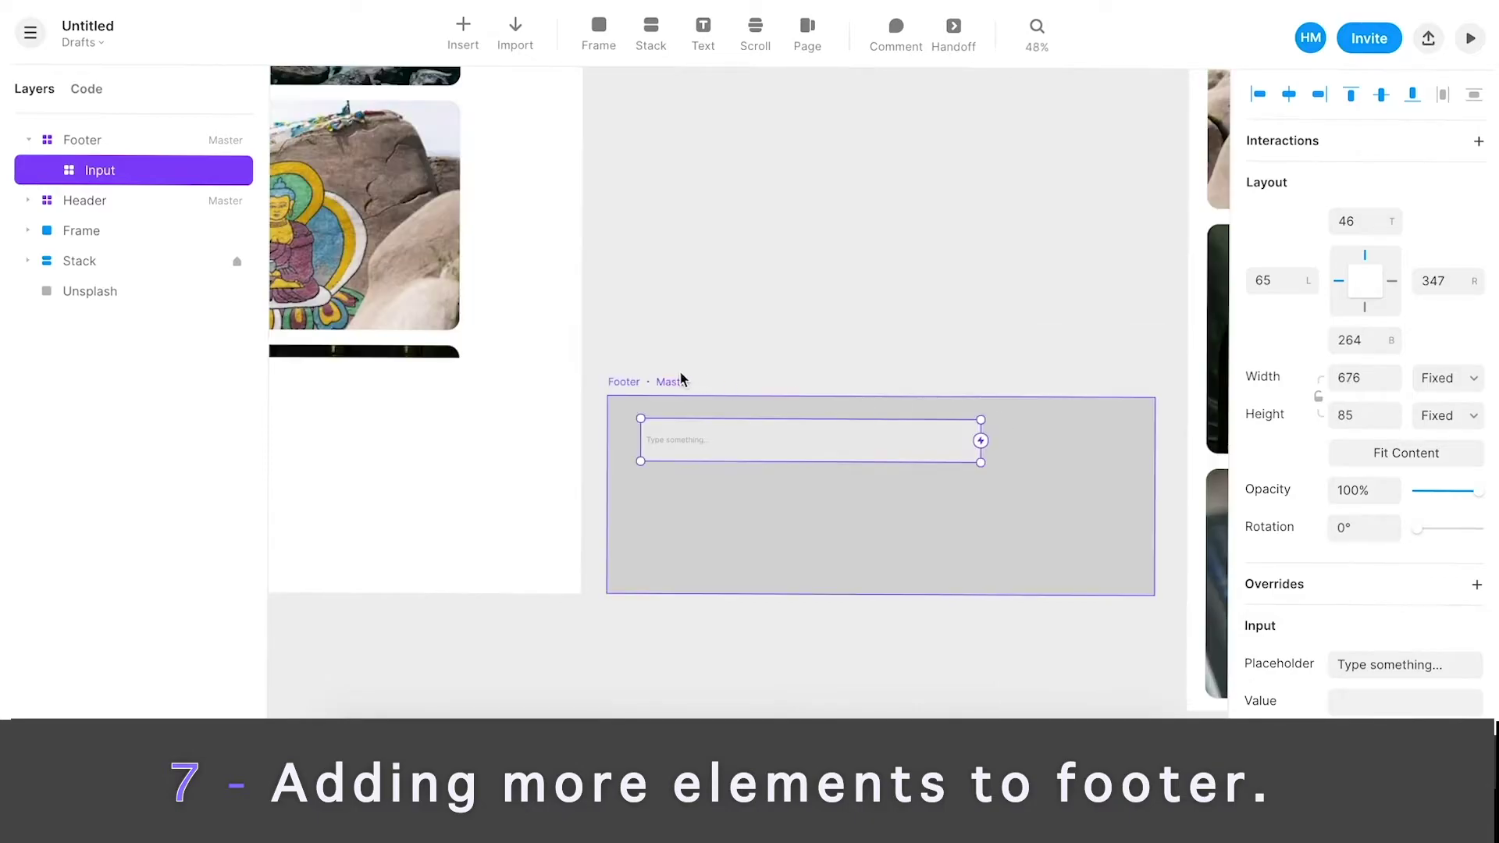
- Shift the Input slightly sideways within the Footer master to a left offset of about 63
left_click(674, 412)
scroll(678, 426, "up", 2)
scroll(733, 448, "down", 2)
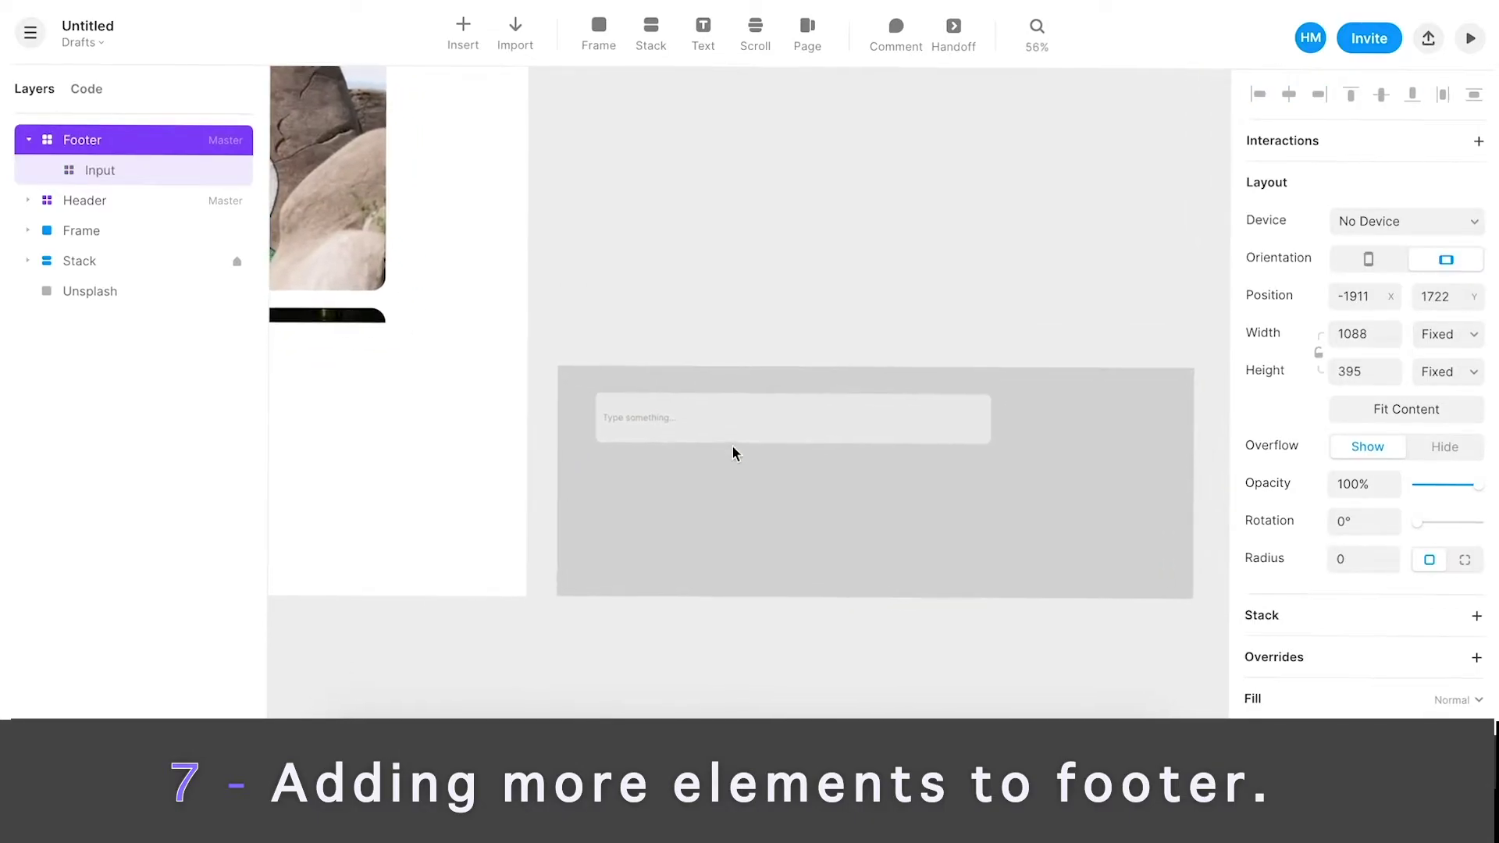
left_click(684, 427, "super")
mouse_move(685, 427)
left_mouse_down()
mouse_move(712, 422)
mouse_move(679, 424)
left_mouse_up()
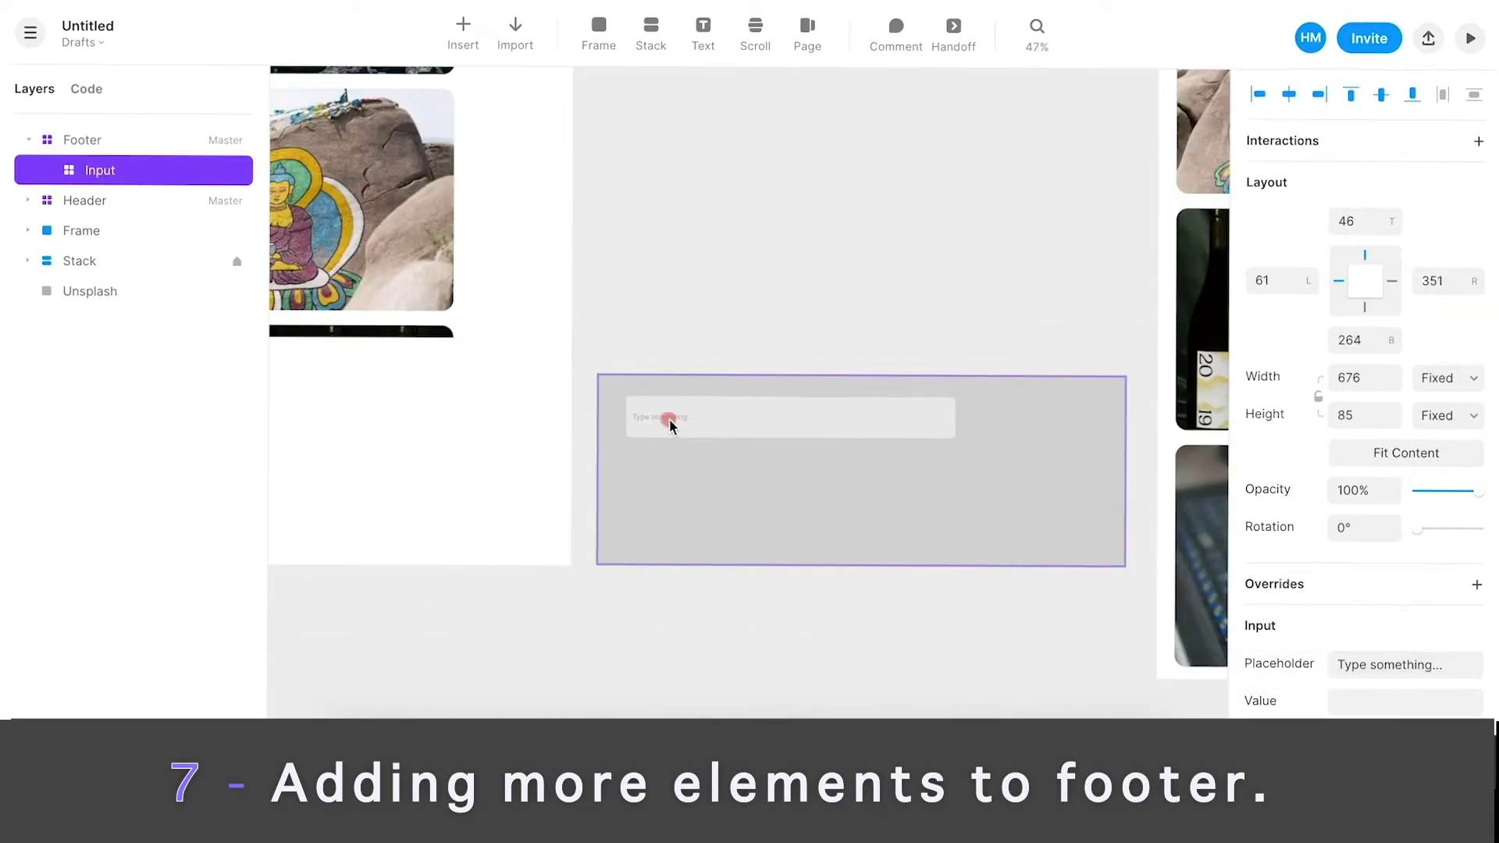
- Insert a Checkbox component into the Footer master and place it beneath the Input, aligned to the Input's left edge
scroll(669, 422, "down", 5)
left_click(462, 35)
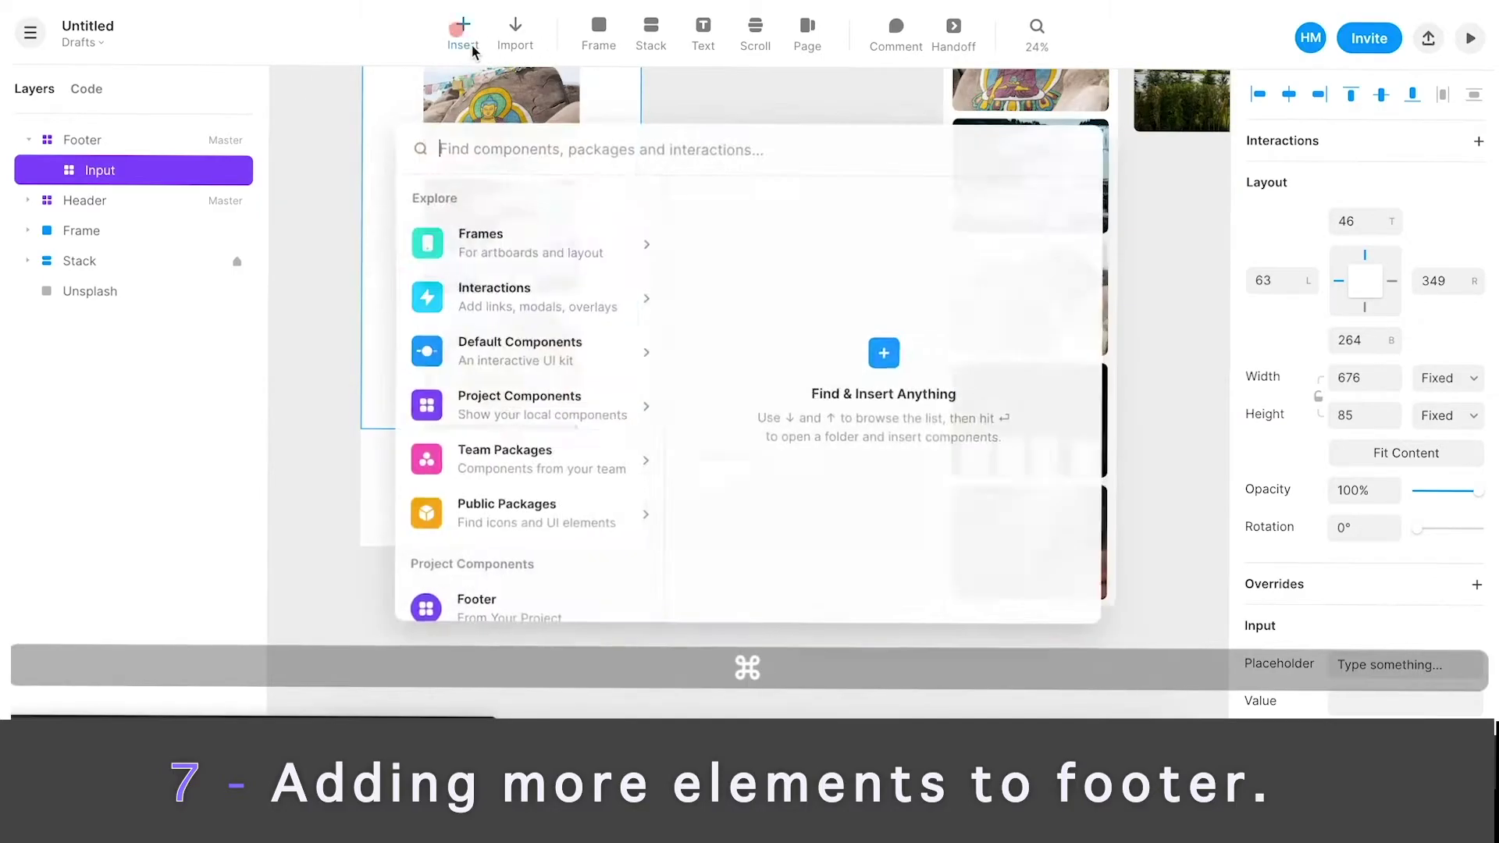
type("checkbo")
key("Return")
scroll(692, 546, "up", 5)
left_click_drag(978, 363, 649, 357)
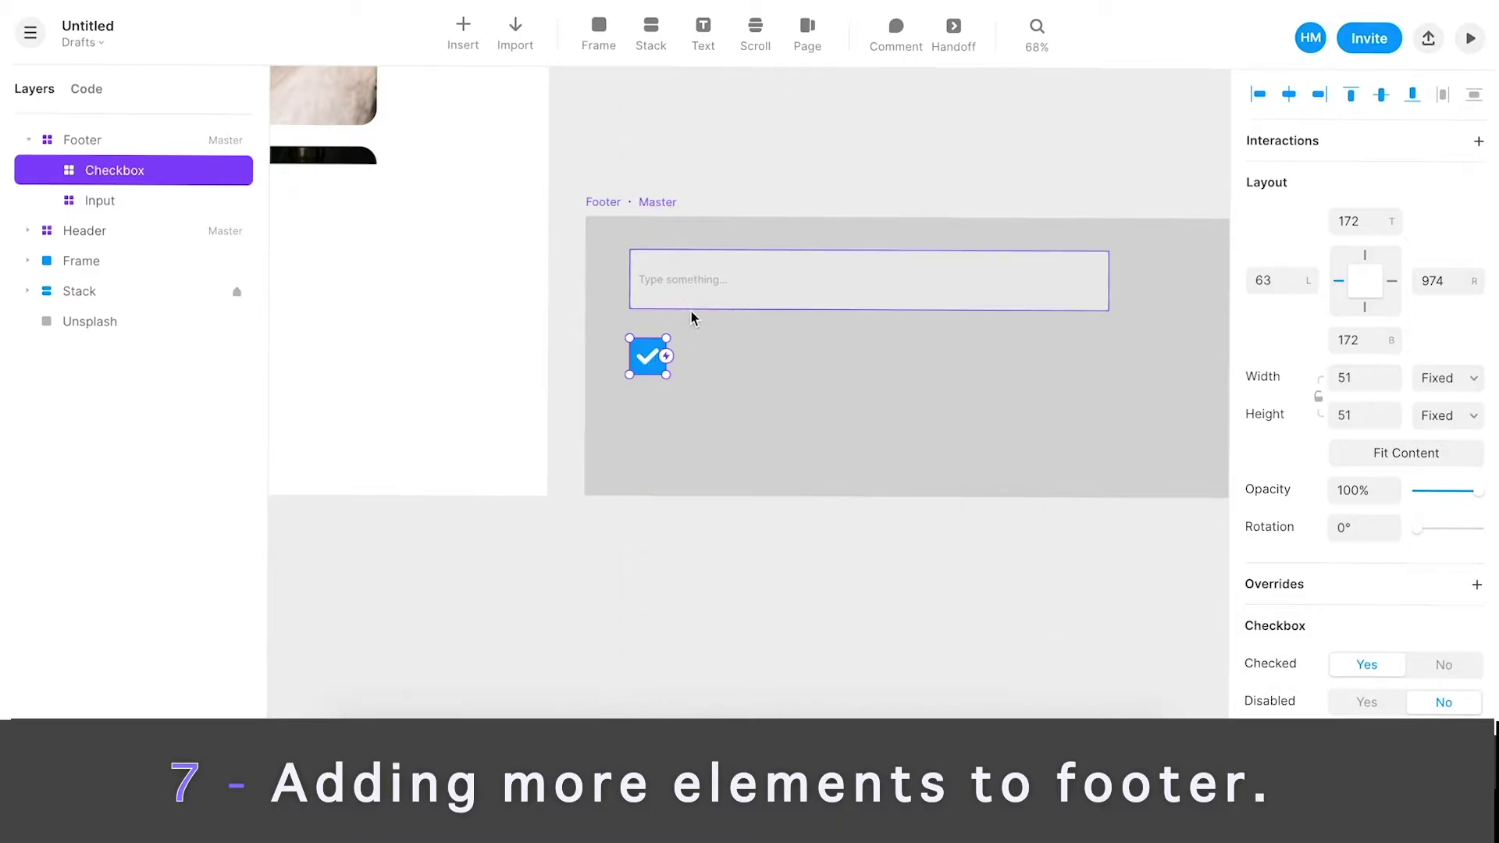
- Add the text "I agree to everything." beside the checkbox in the Footer master
key("t")
left_click(686, 351)
type("I")
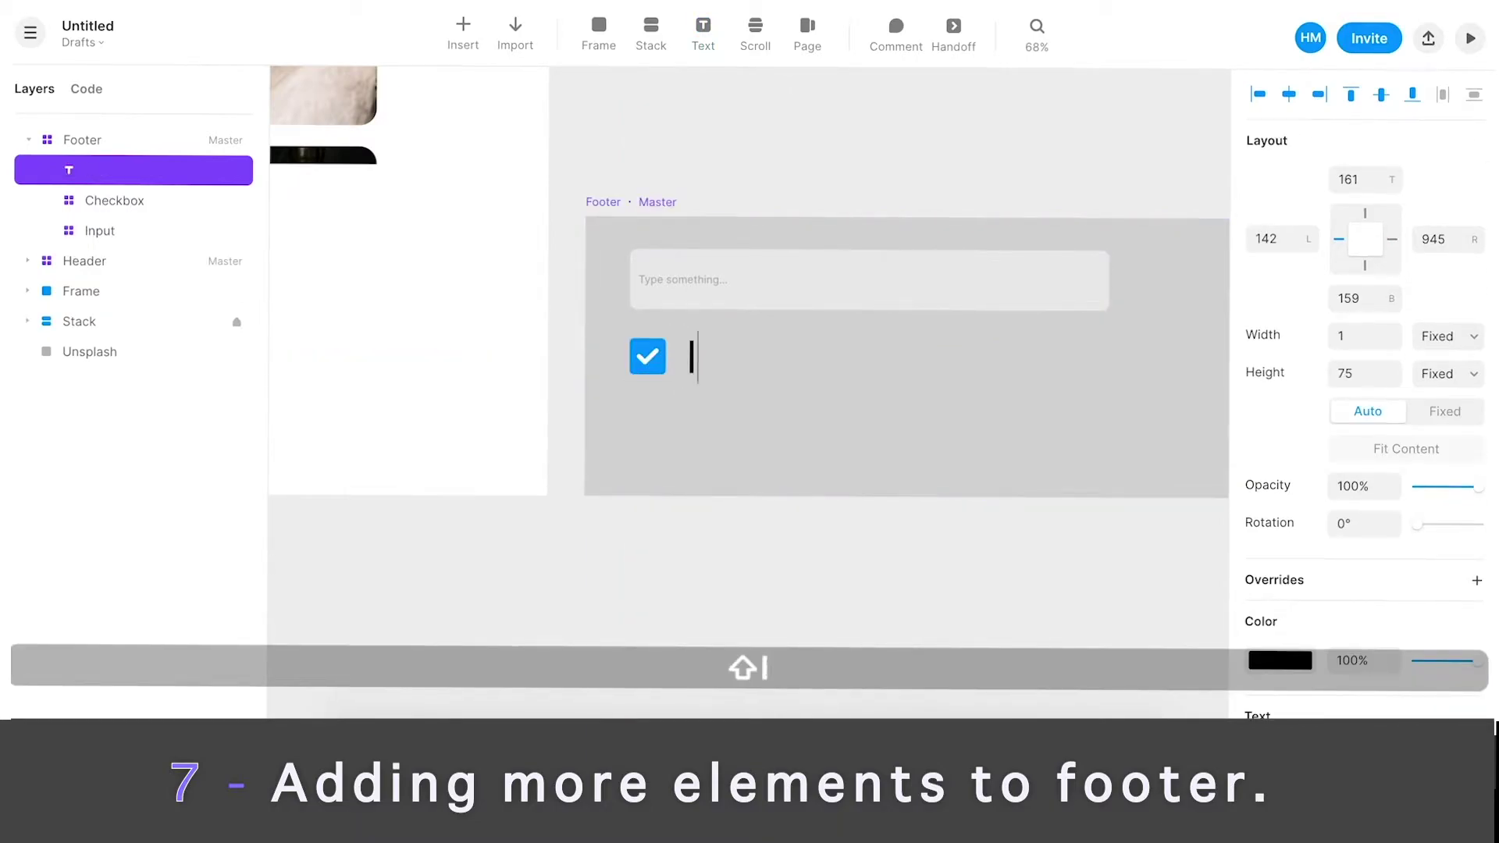
type(" agree to e")
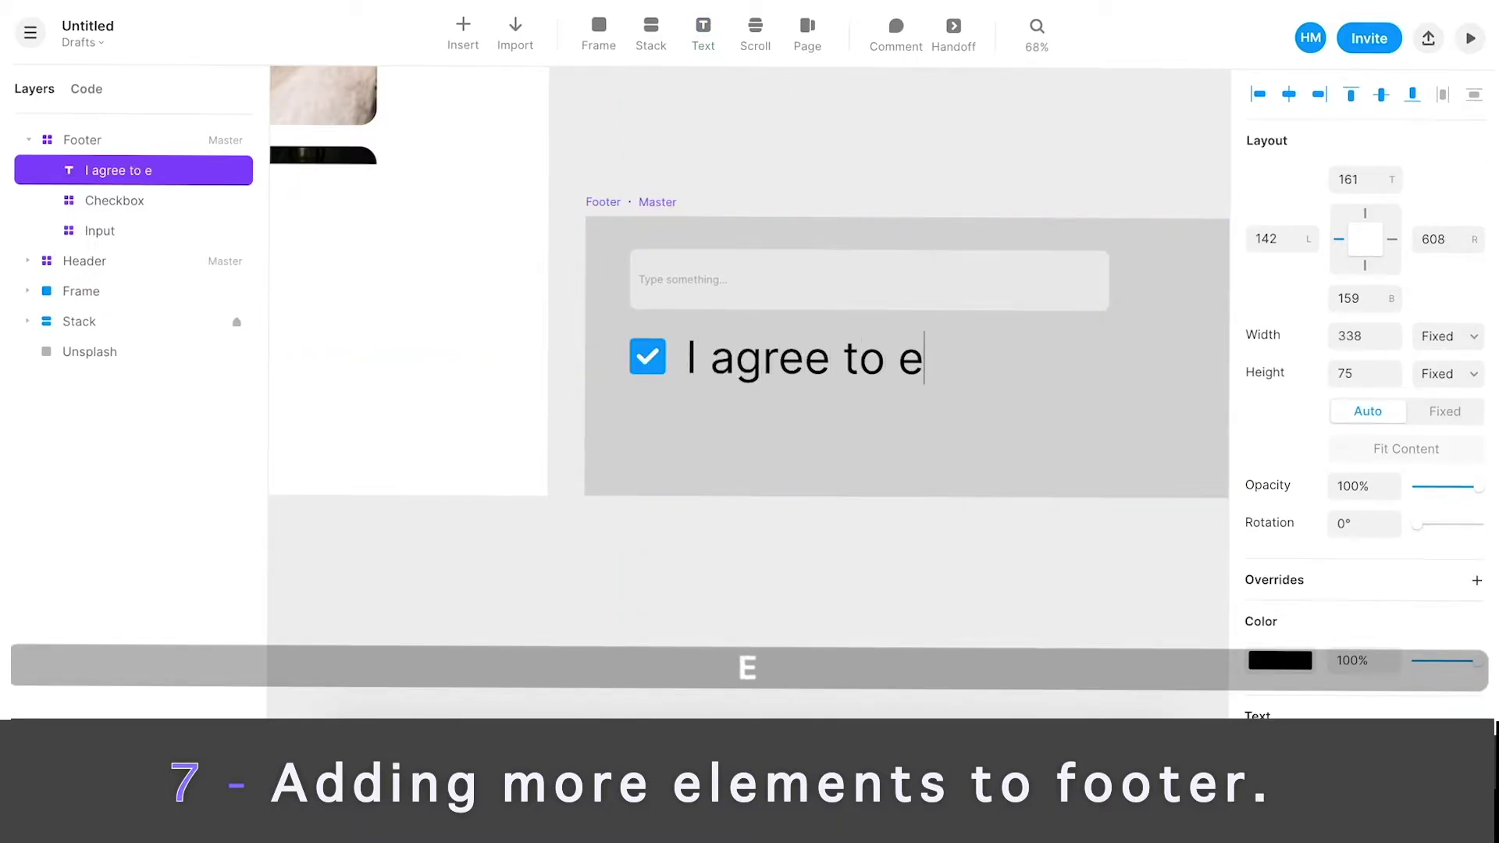
type("verything.")
key("Escape")
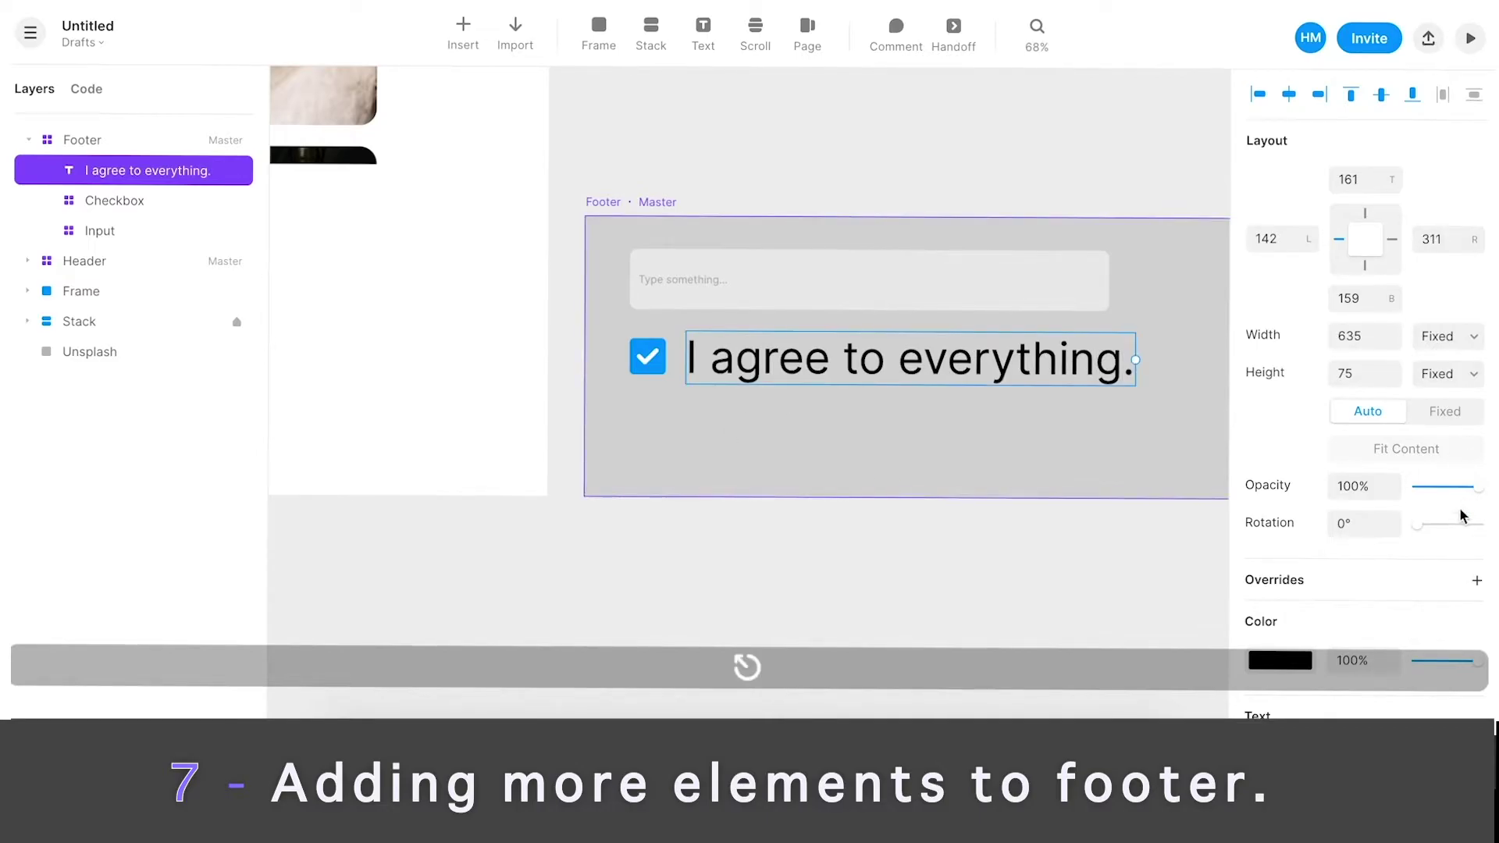
- Wrap the "I agree to everything." text and the Checkbox together in a new frame
scroll(1456, 515, "down", 5)
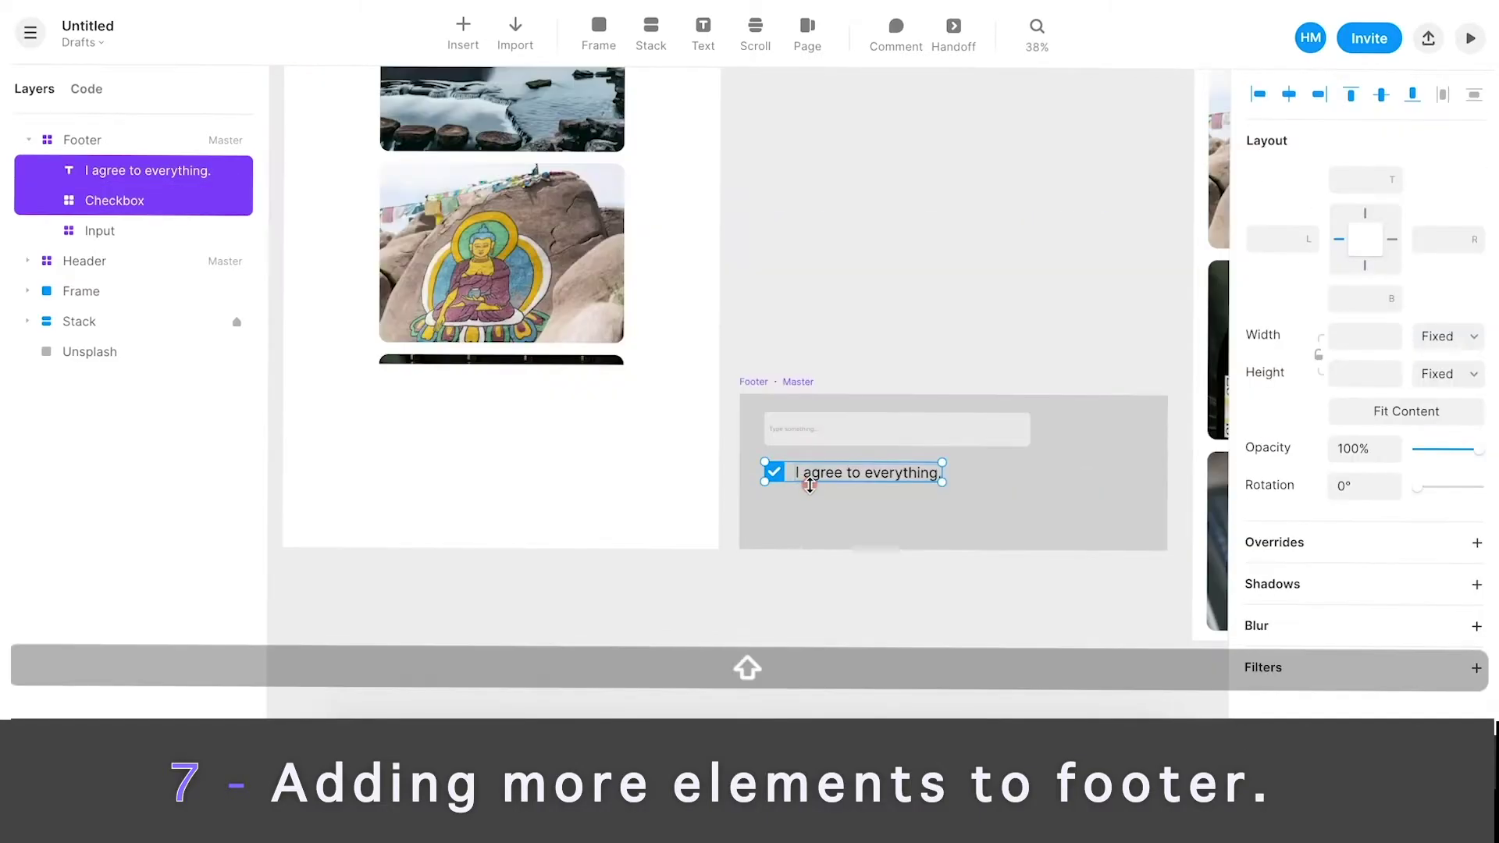
scroll(809, 485, "up", 5)
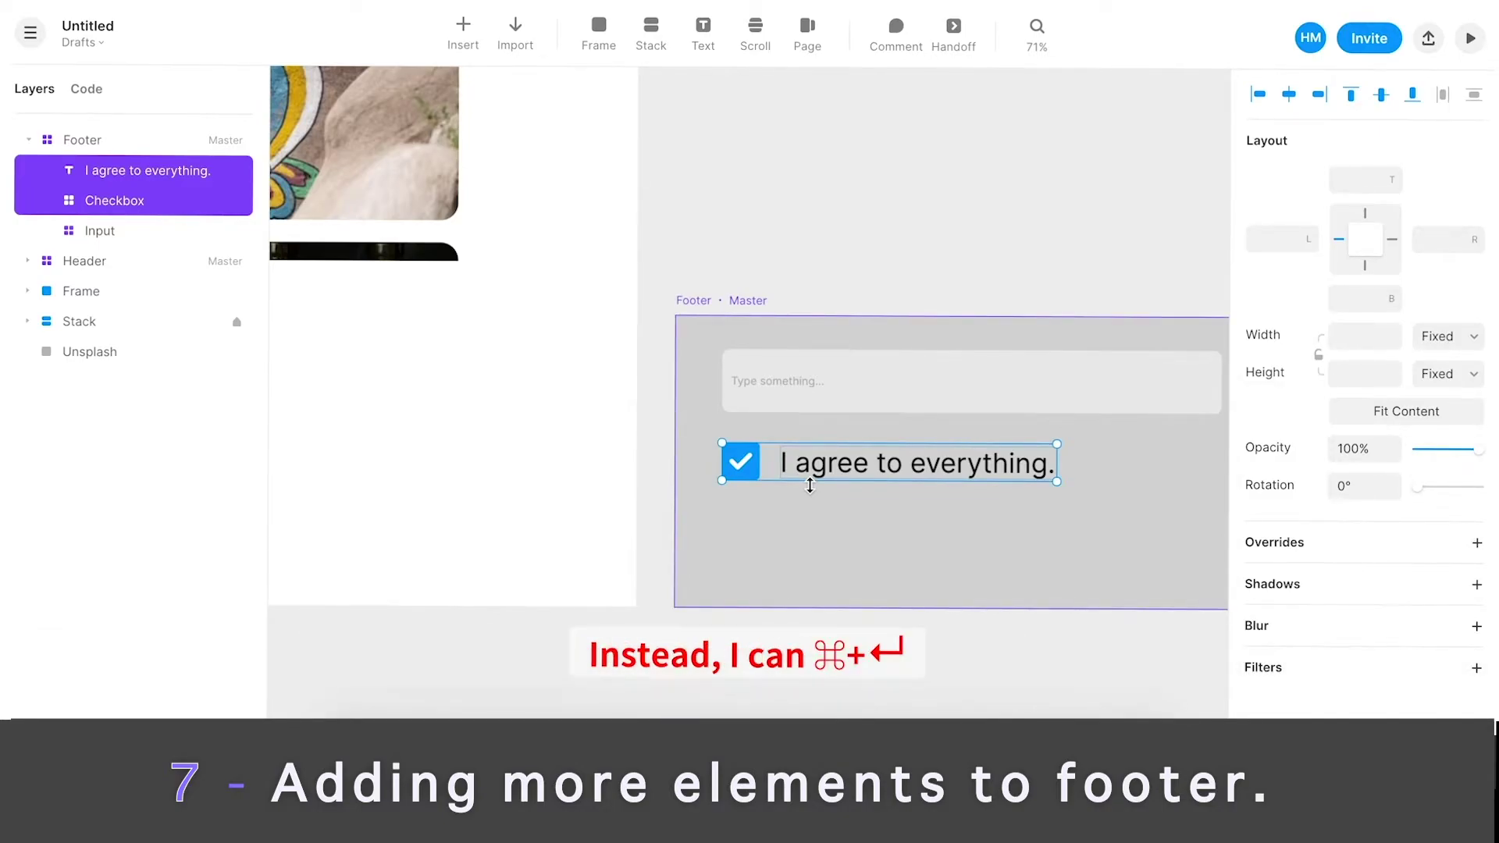
key("super+Return")
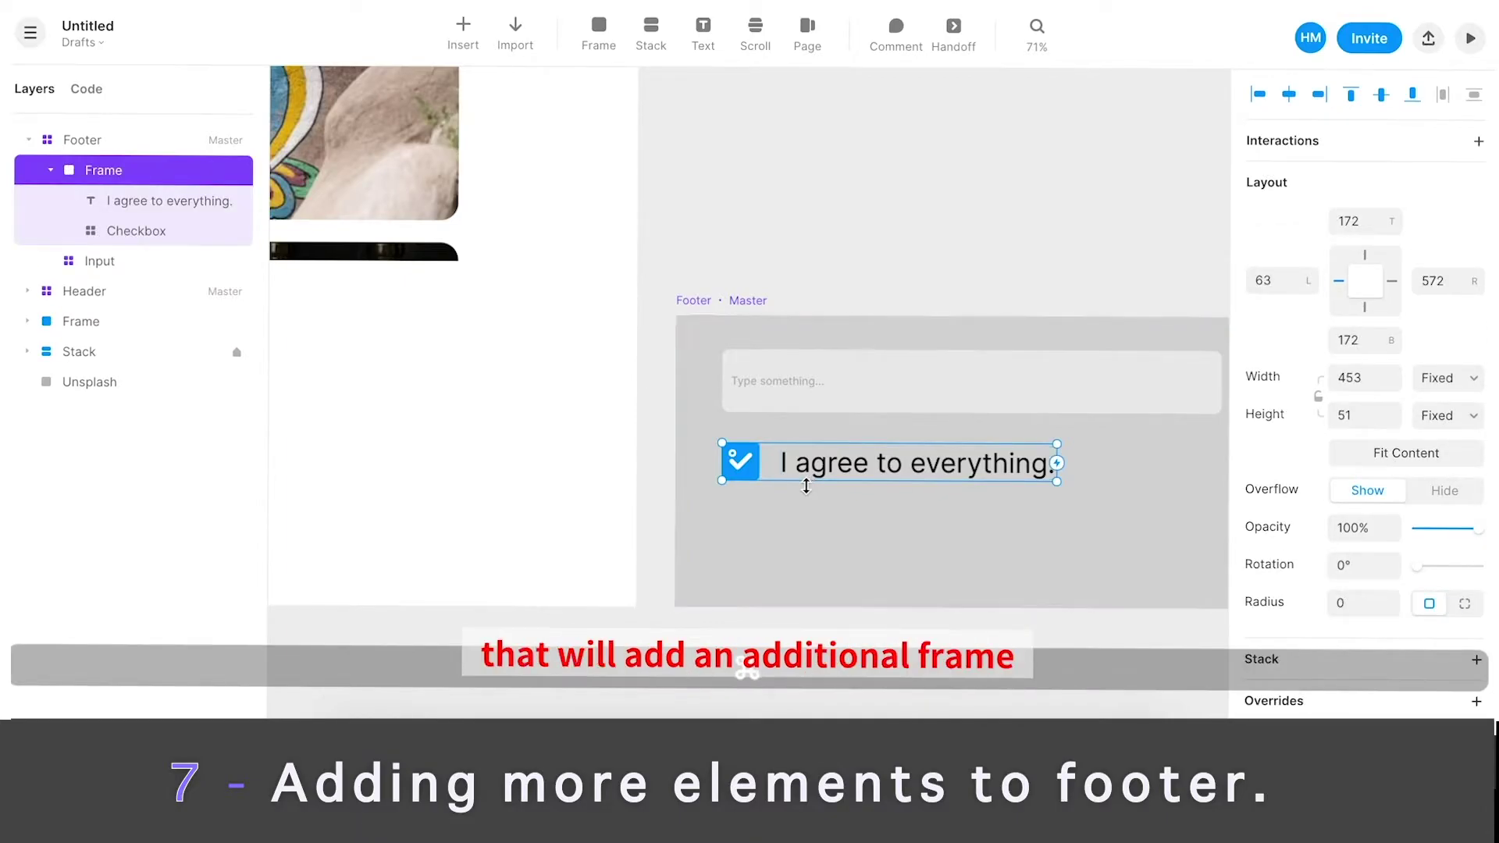
- Move the checkbox frame closer to the Input, to a top offset of 164 within the Footer master
scroll(773, 476, "right", 1)
scroll(774, 475, "down", 1)
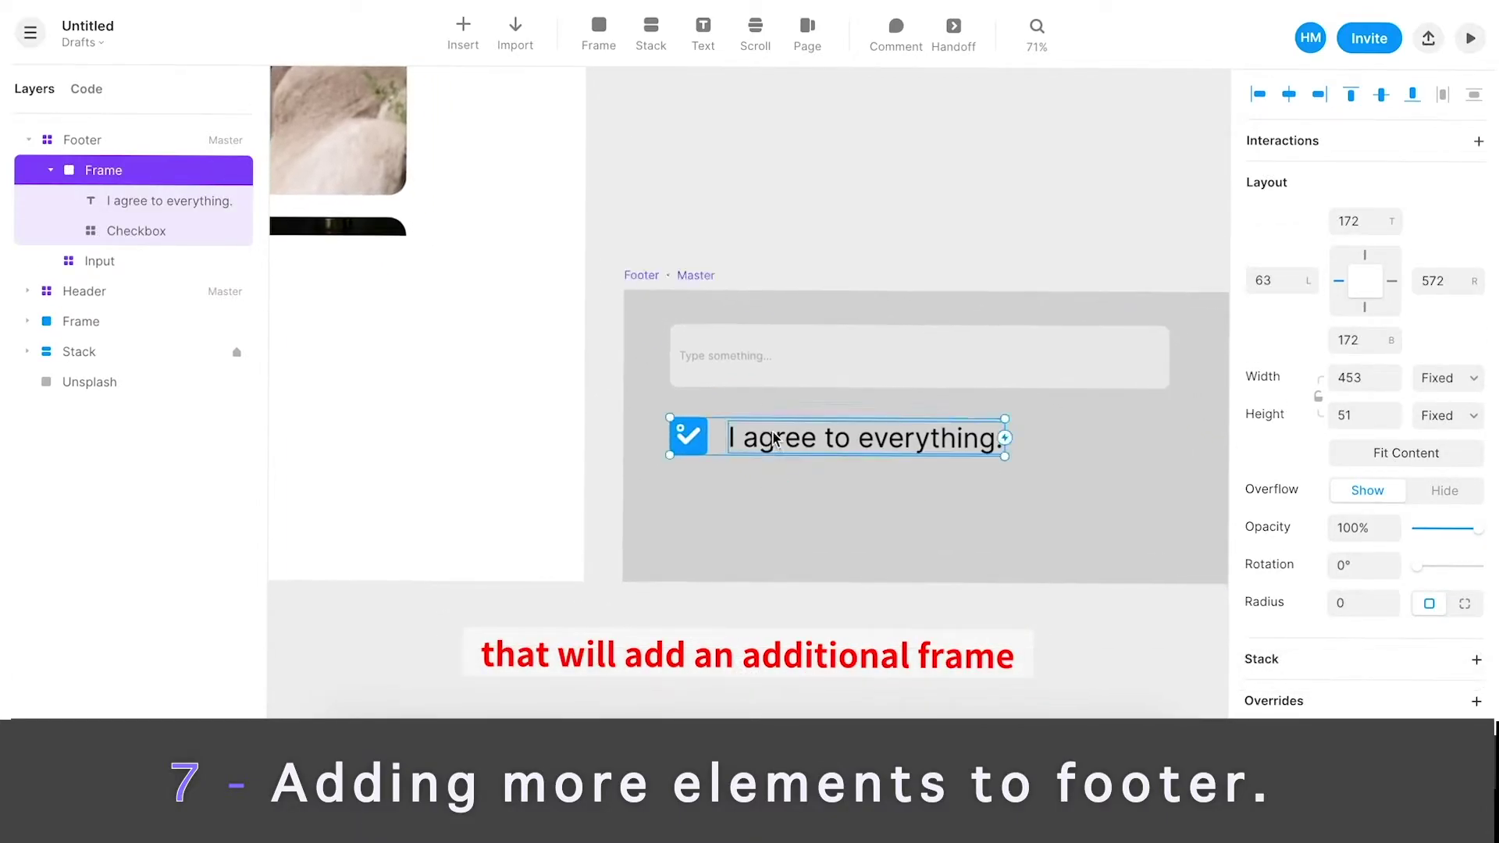
scroll(722, 451, "right", 2)
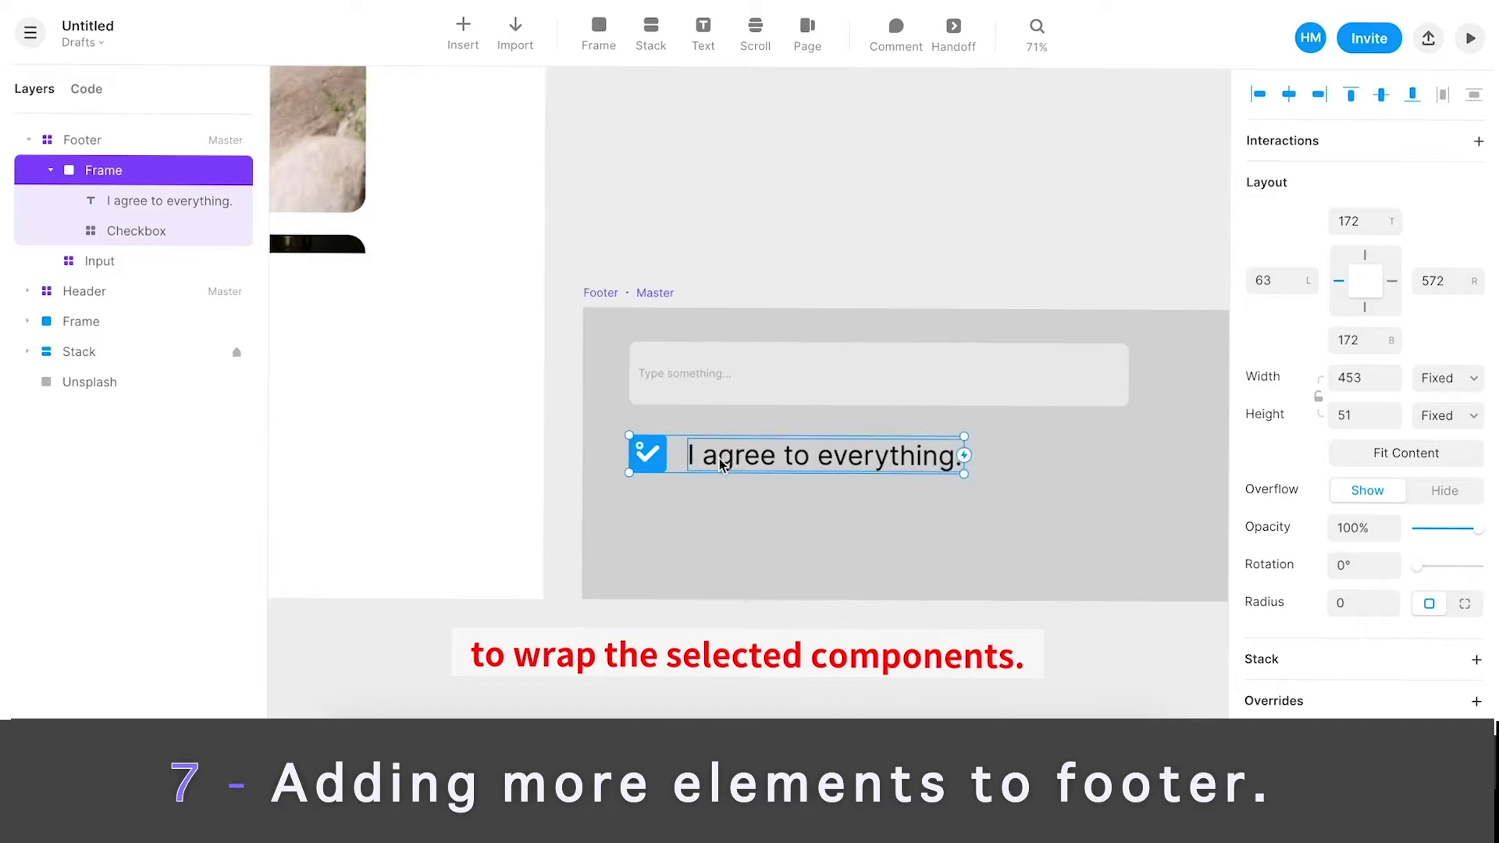
double_click(700, 462)
mouse_move(674, 461)
left_mouse_down()
mouse_move(673, 492)
mouse_move(674, 457)
left_mouse_up()
scroll(660, 421, "right", 2)
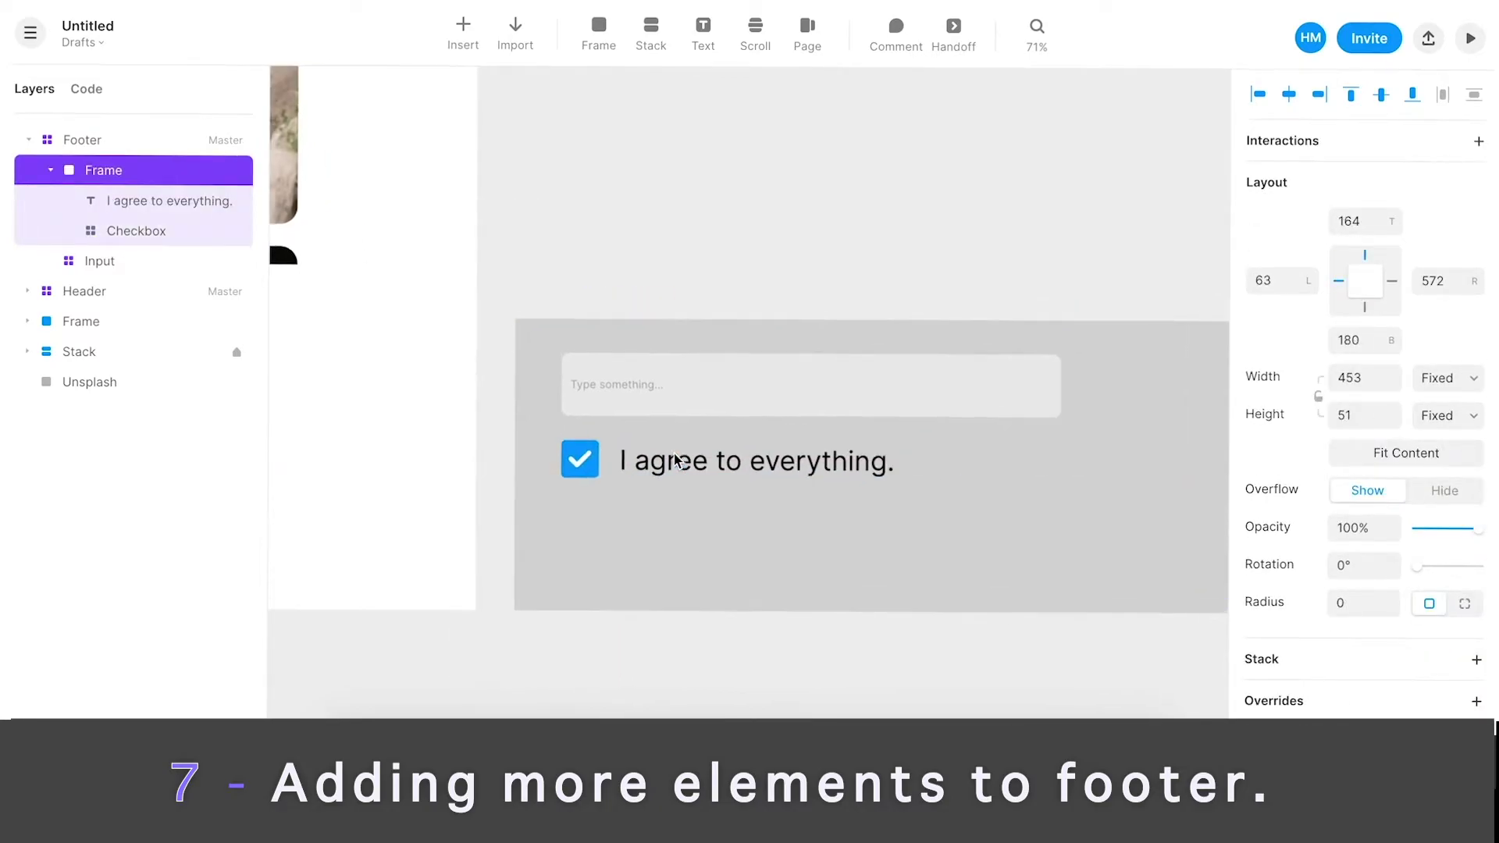
- Widen the Input across the Footer master and set its left and right offsets to 64
left_click(647, 392)
scroll(647, 393, "down", 3)
left_click_drag(883, 378, 1021, 381)
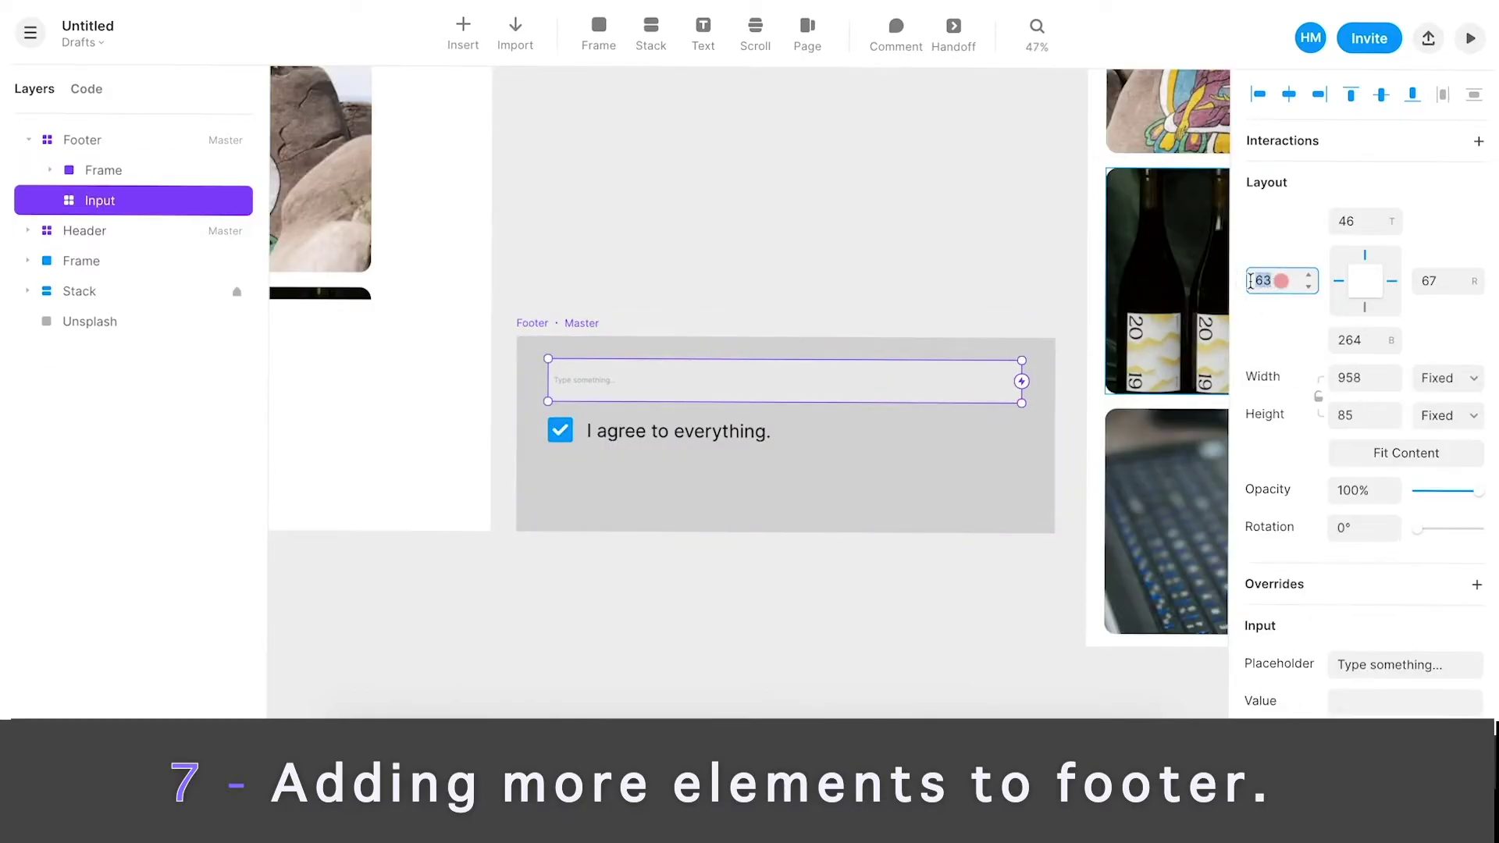
key("super+a")
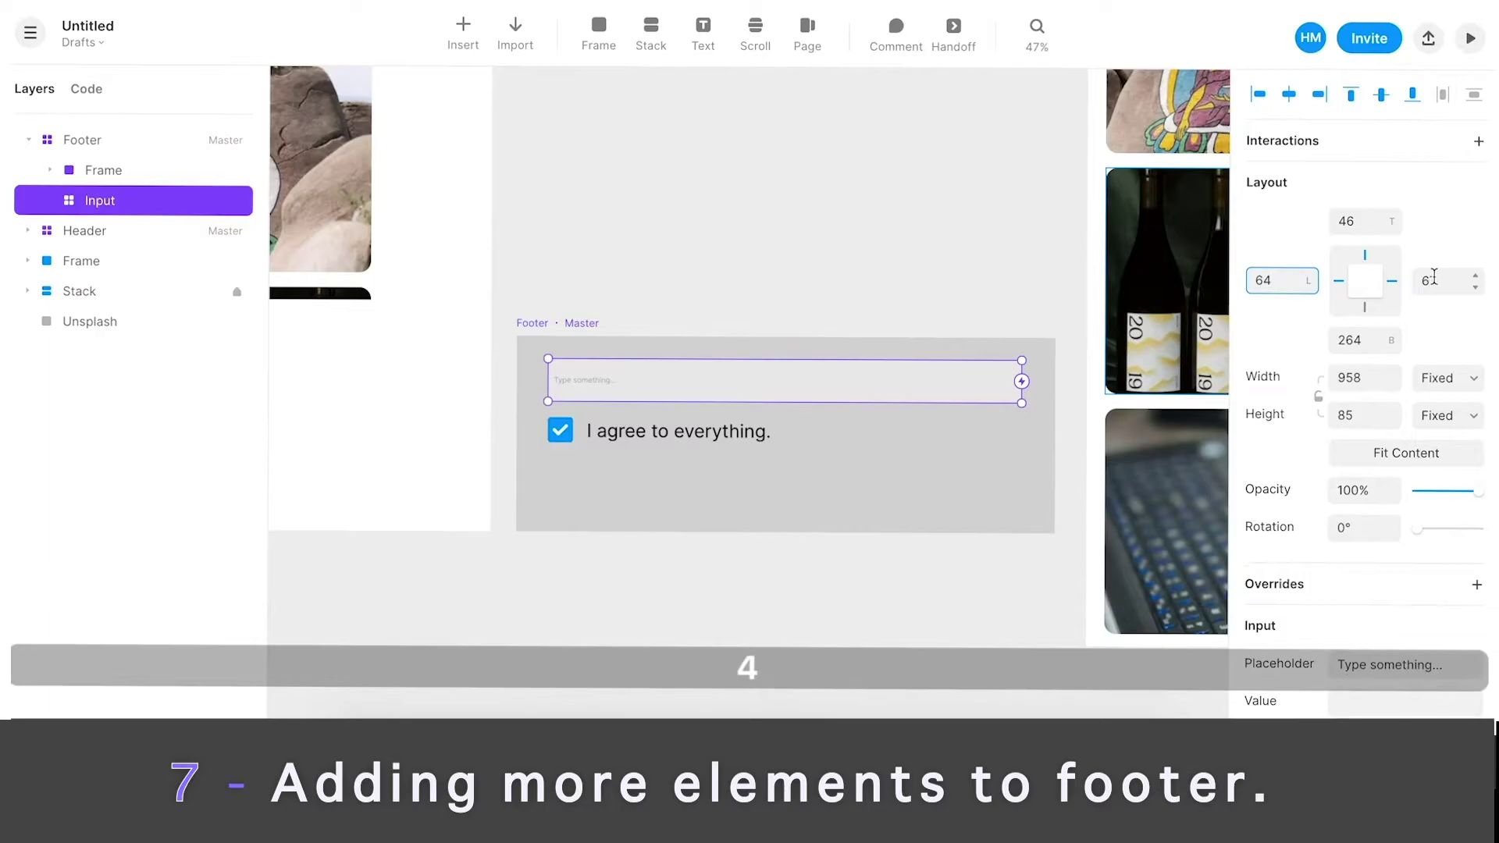
left_click(913, 244)
- Set the left offset of the checkbox frame within the Footer master to 64
left_click(621, 434)
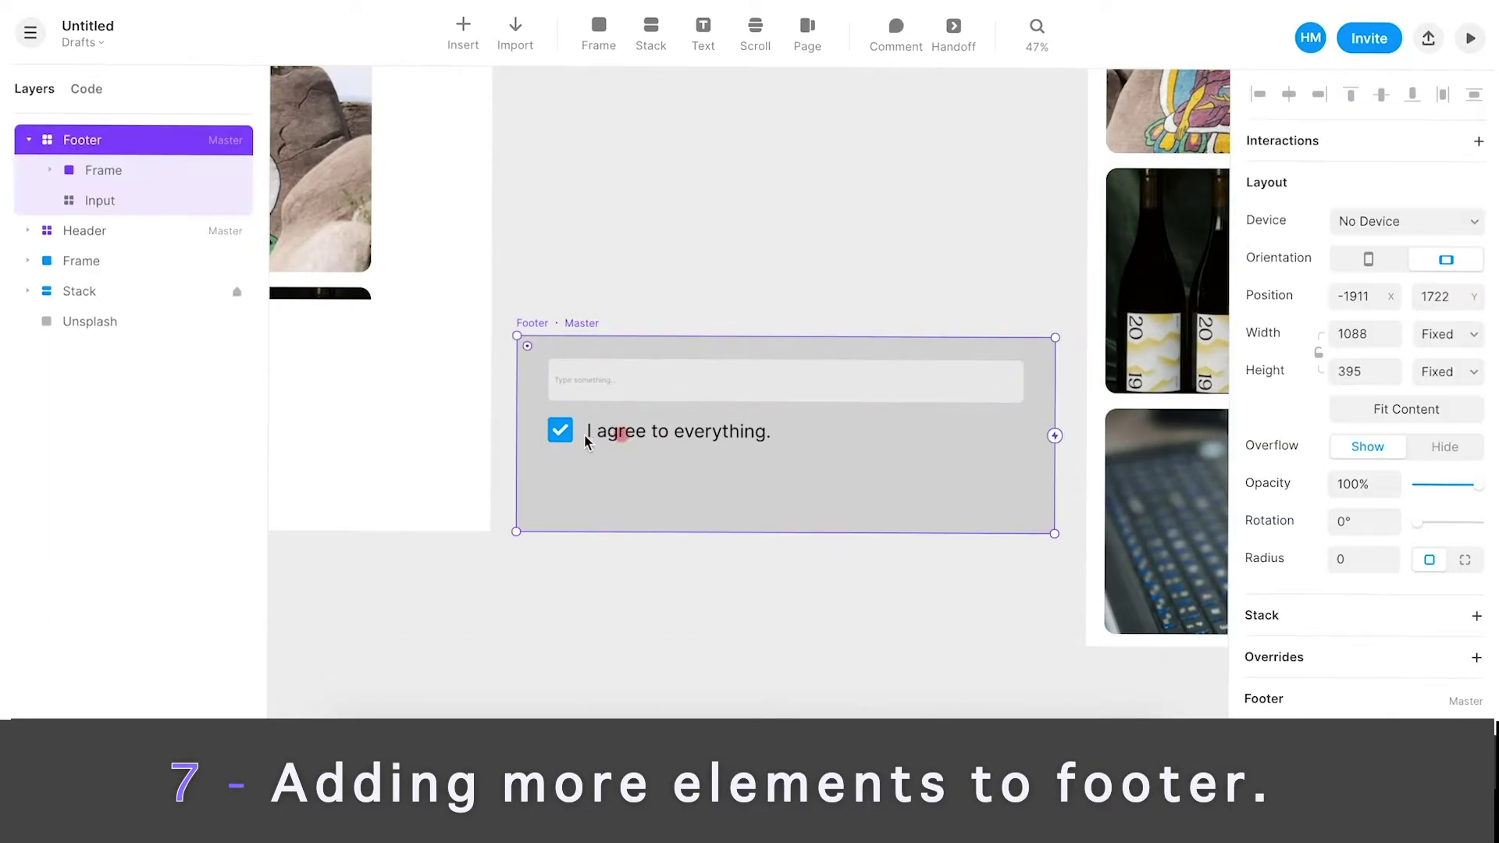
double_click(569, 429)
left_click(605, 429)
left_click(1273, 277)
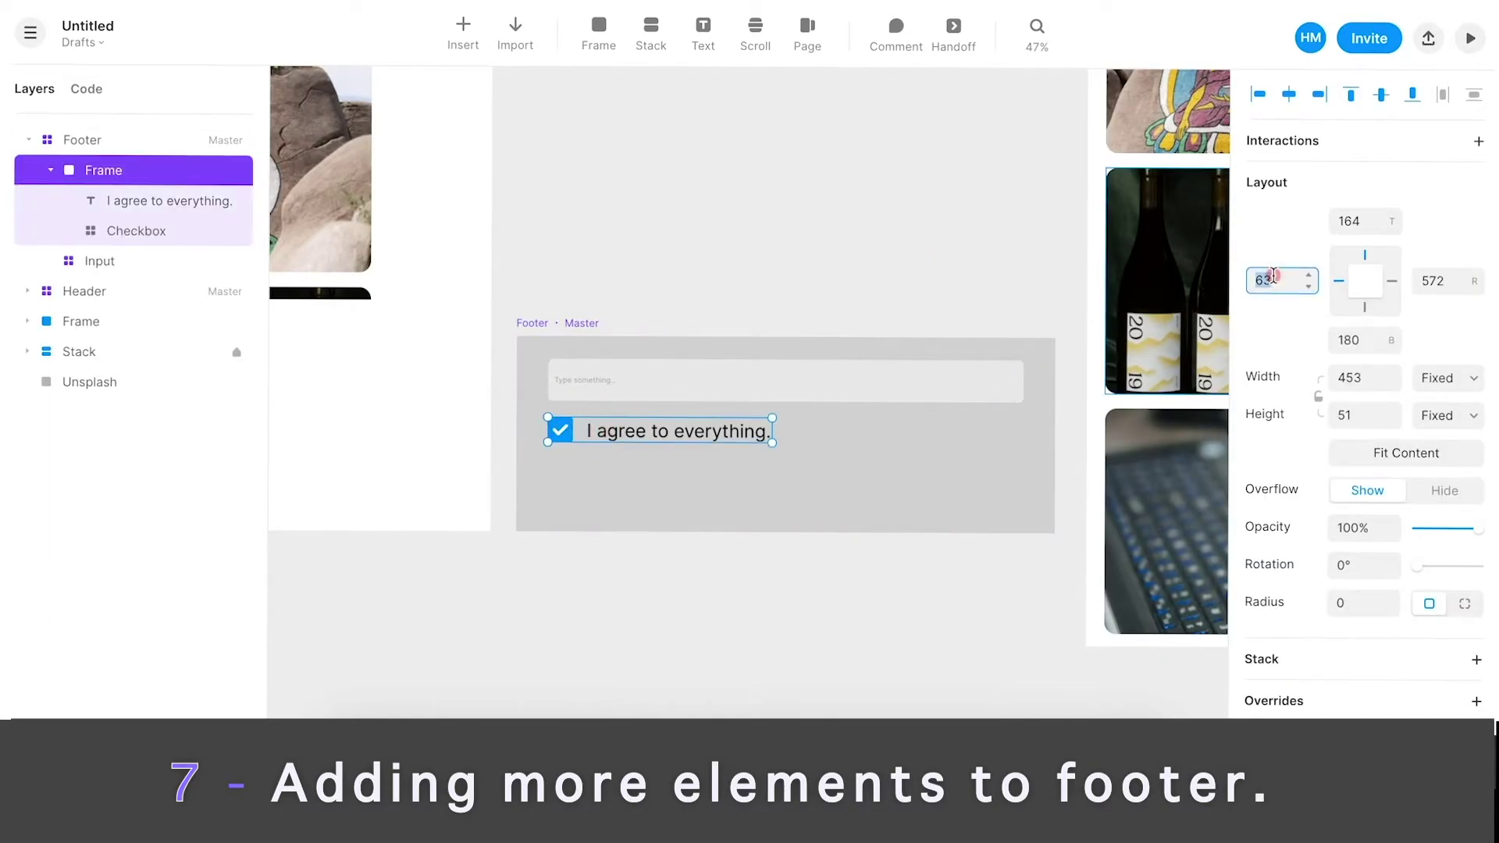
type("64")
key("Return")
left_click(968, 261)
- Place an instance of the Footer master at the bottom of the viewport frame
scroll(968, 261, "down", 5)
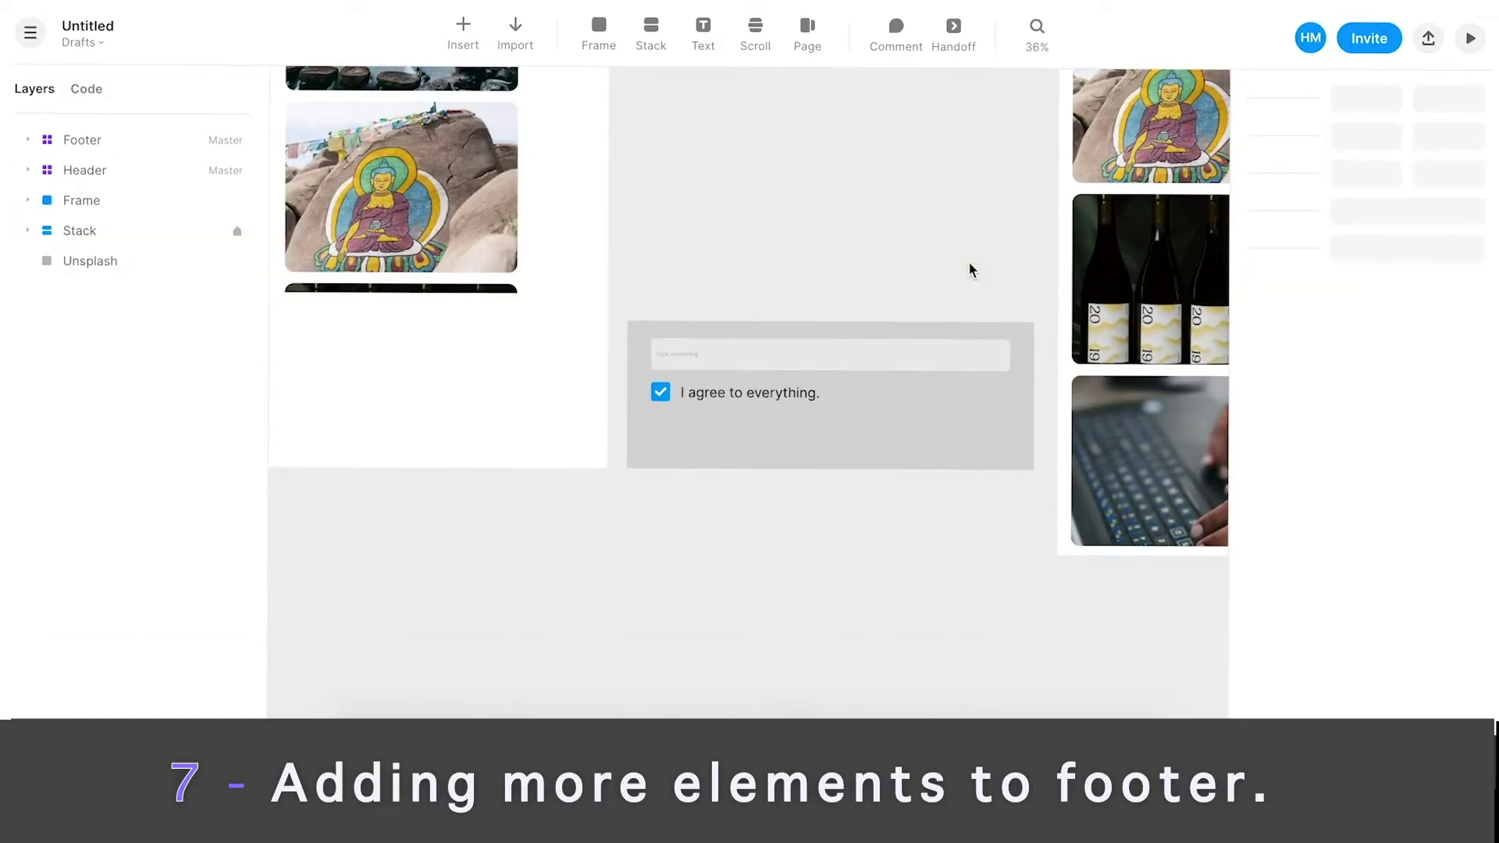
scroll(968, 261, "up", 3)
left_click(806, 509)
left_click_drag(807, 515, 545, 508)
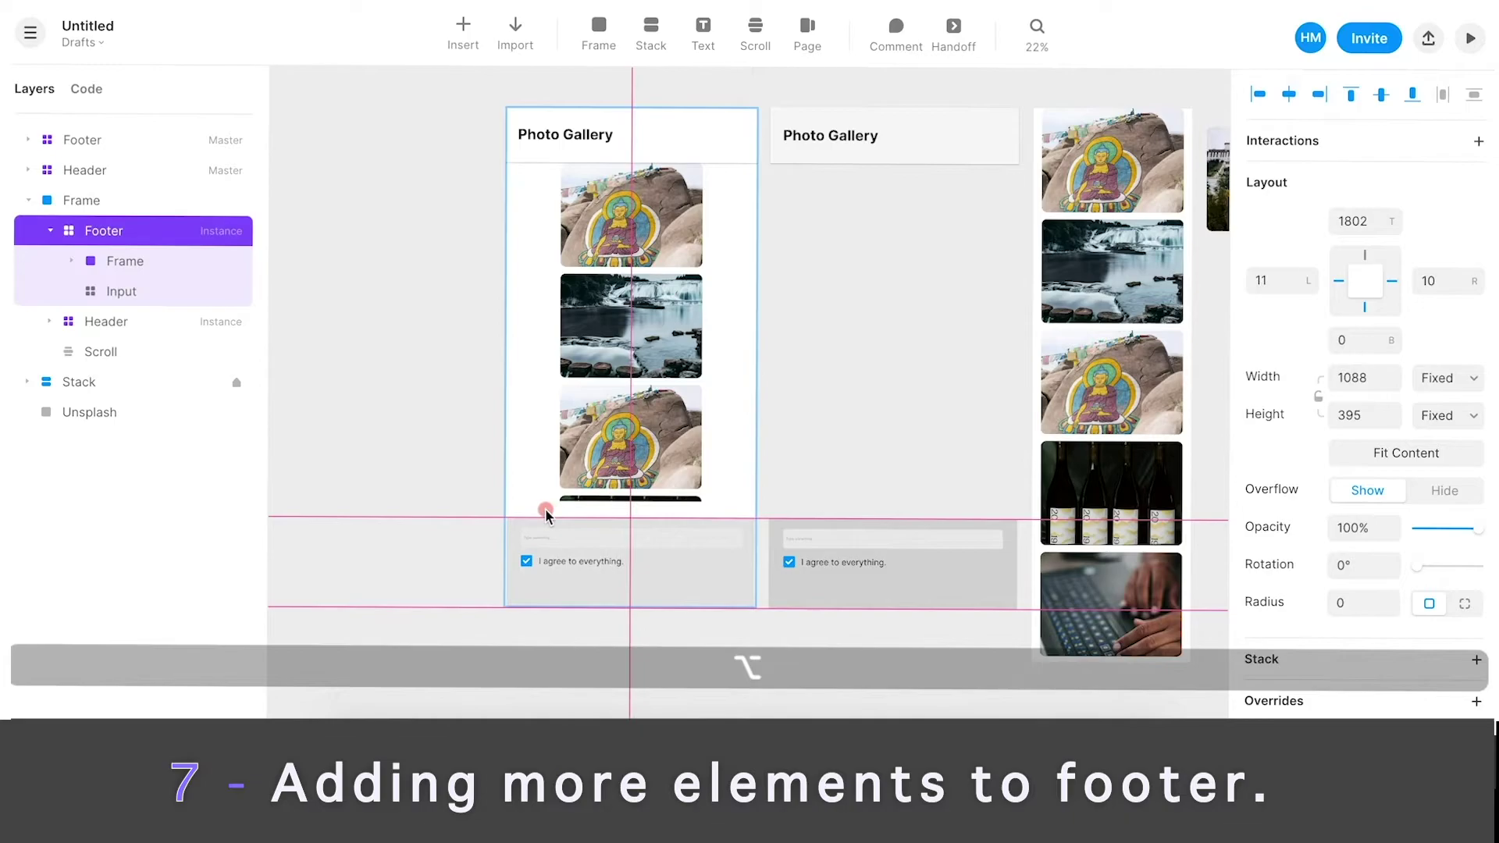
scroll(589, 574, "up", 3)
- Set the Footer instance's left and right offsets to 0 so it spans the full width of the viewport frame
left_click(1268, 280)
type("0")
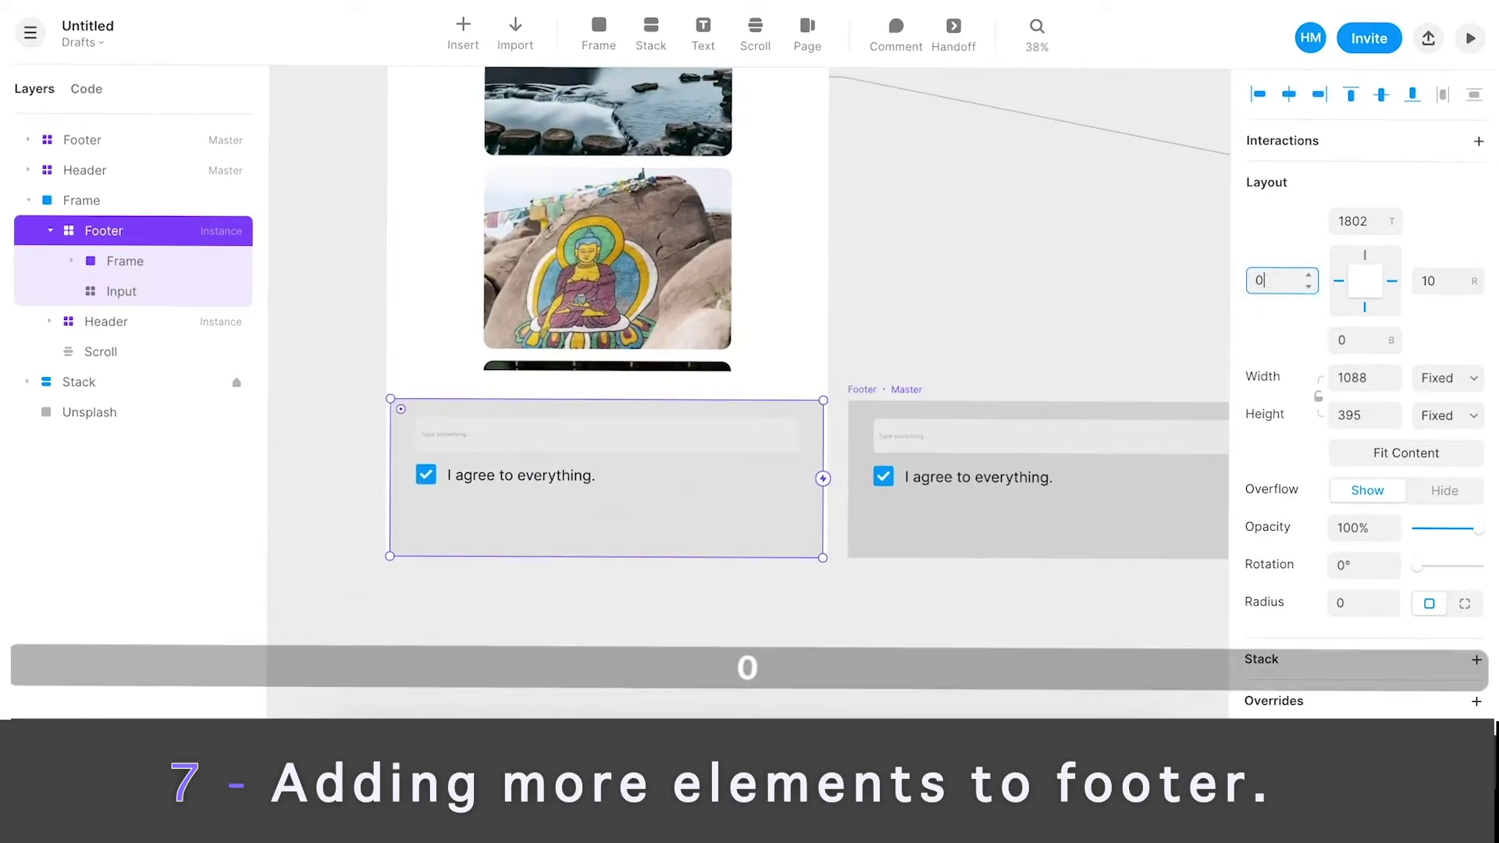
left_click(1436, 281)
type("0")
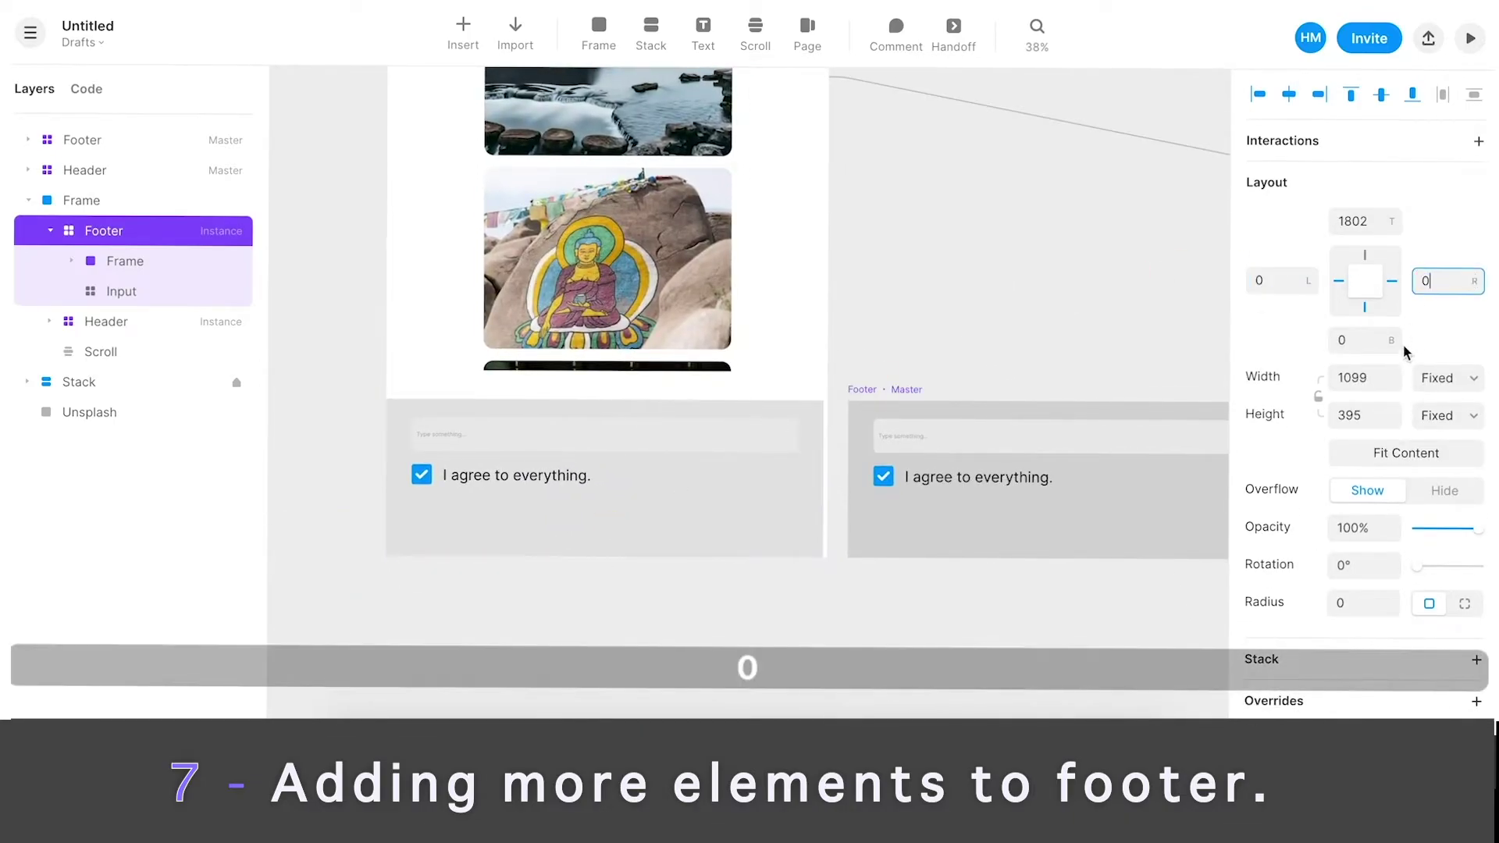
left_click(1358, 341)
left_click(663, 593)
- Change the background color of the Footer master's Input to white
scroll(663, 591, "down", 2)
left_click(923, 470)
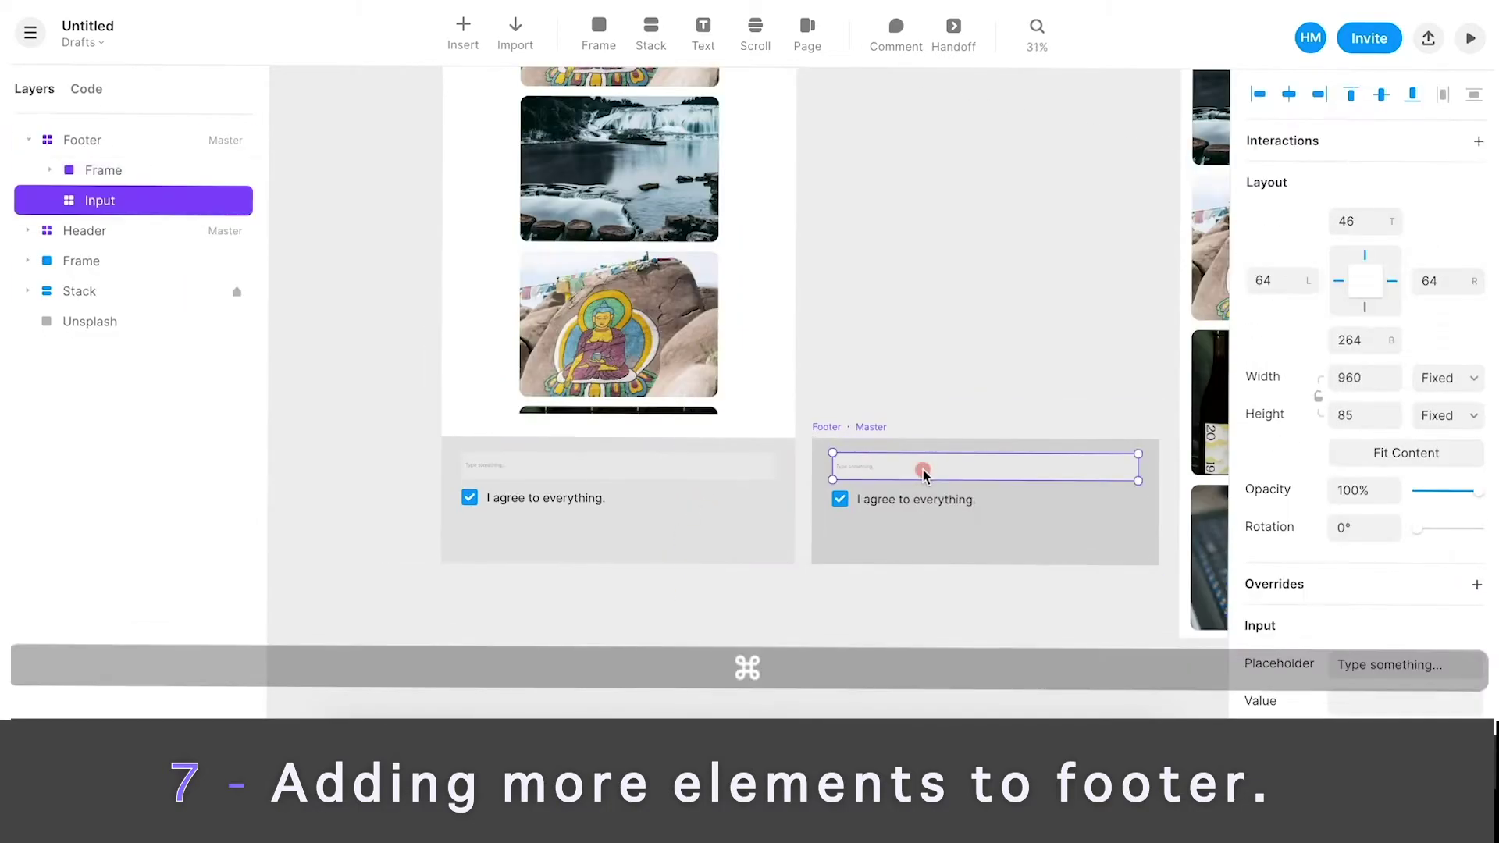
scroll(1449, 561, "down", 5)
left_click(1364, 332)
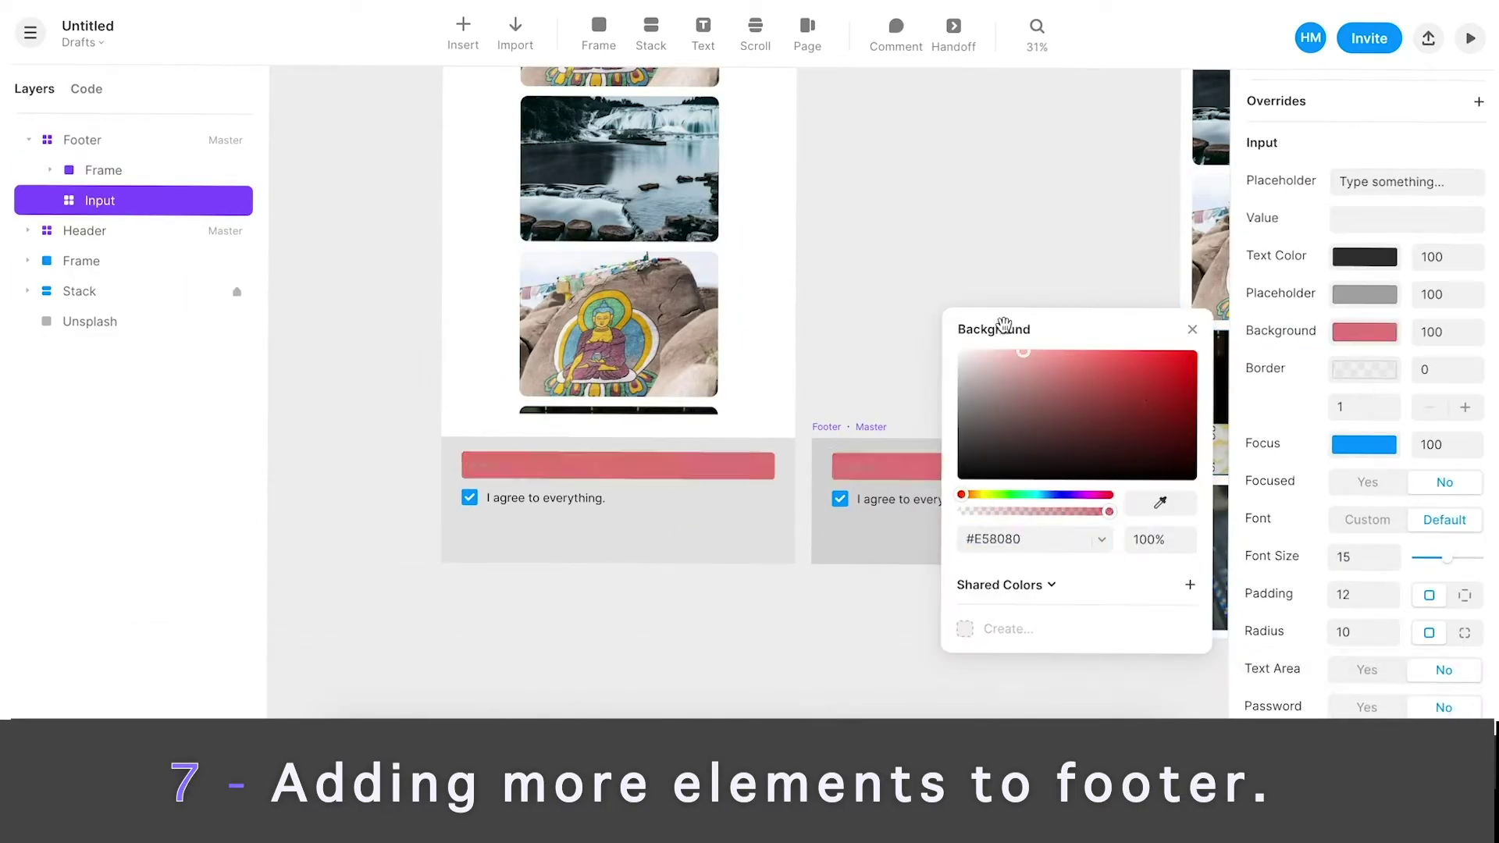
left_click(918, 228)
- Extend the Footer instance's top edge upward until it meets the end of the scroll area
scroll(995, 370, "down", 2)
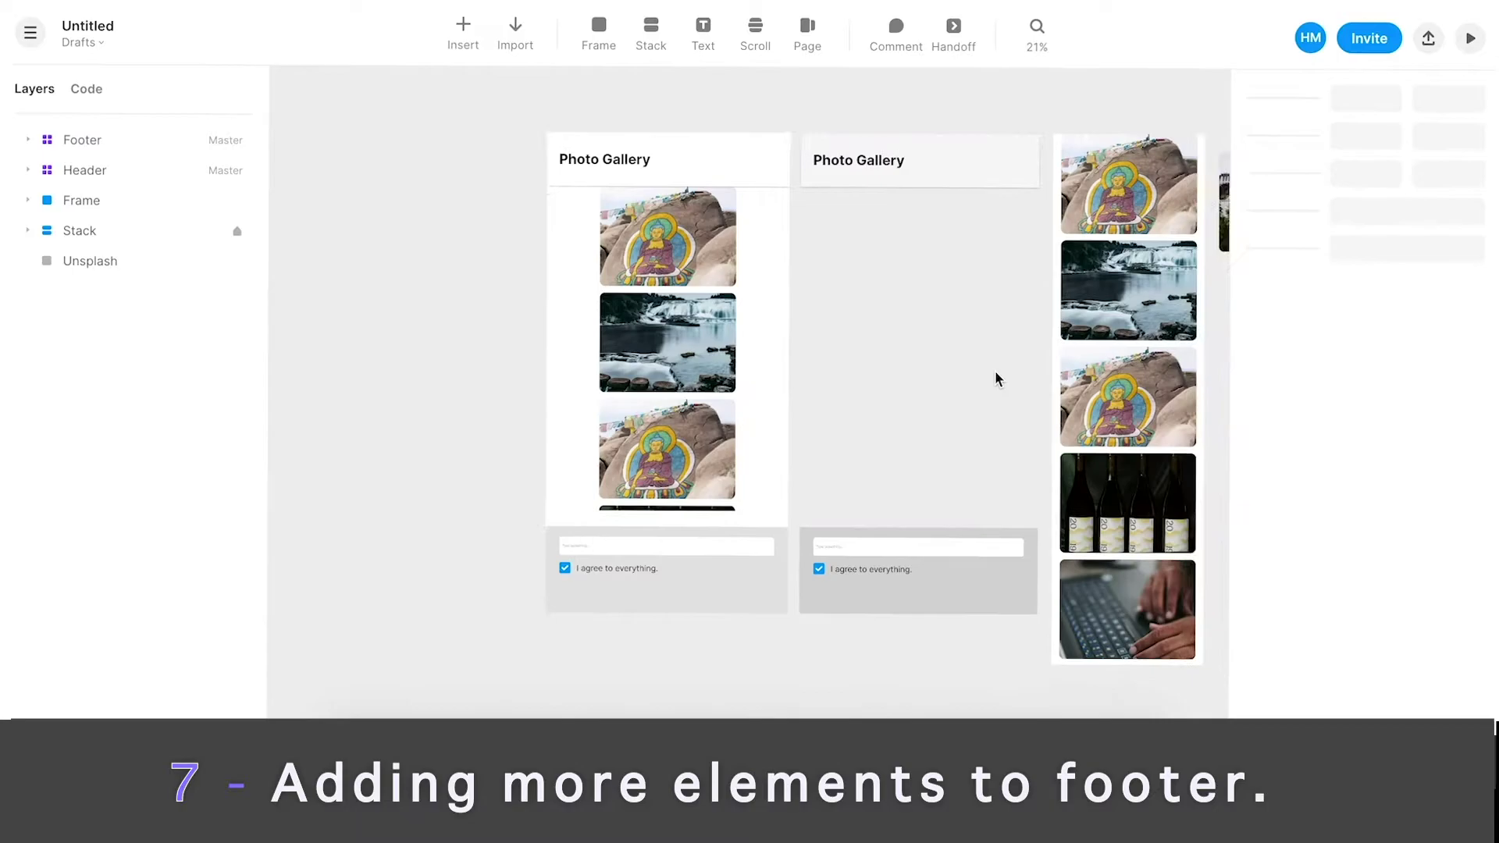
left_click(693, 533)
left_click_drag(693, 528, 697, 511)
- Rename the frame containing the Header and Footer instances as Viewport
left_click(559, 123)
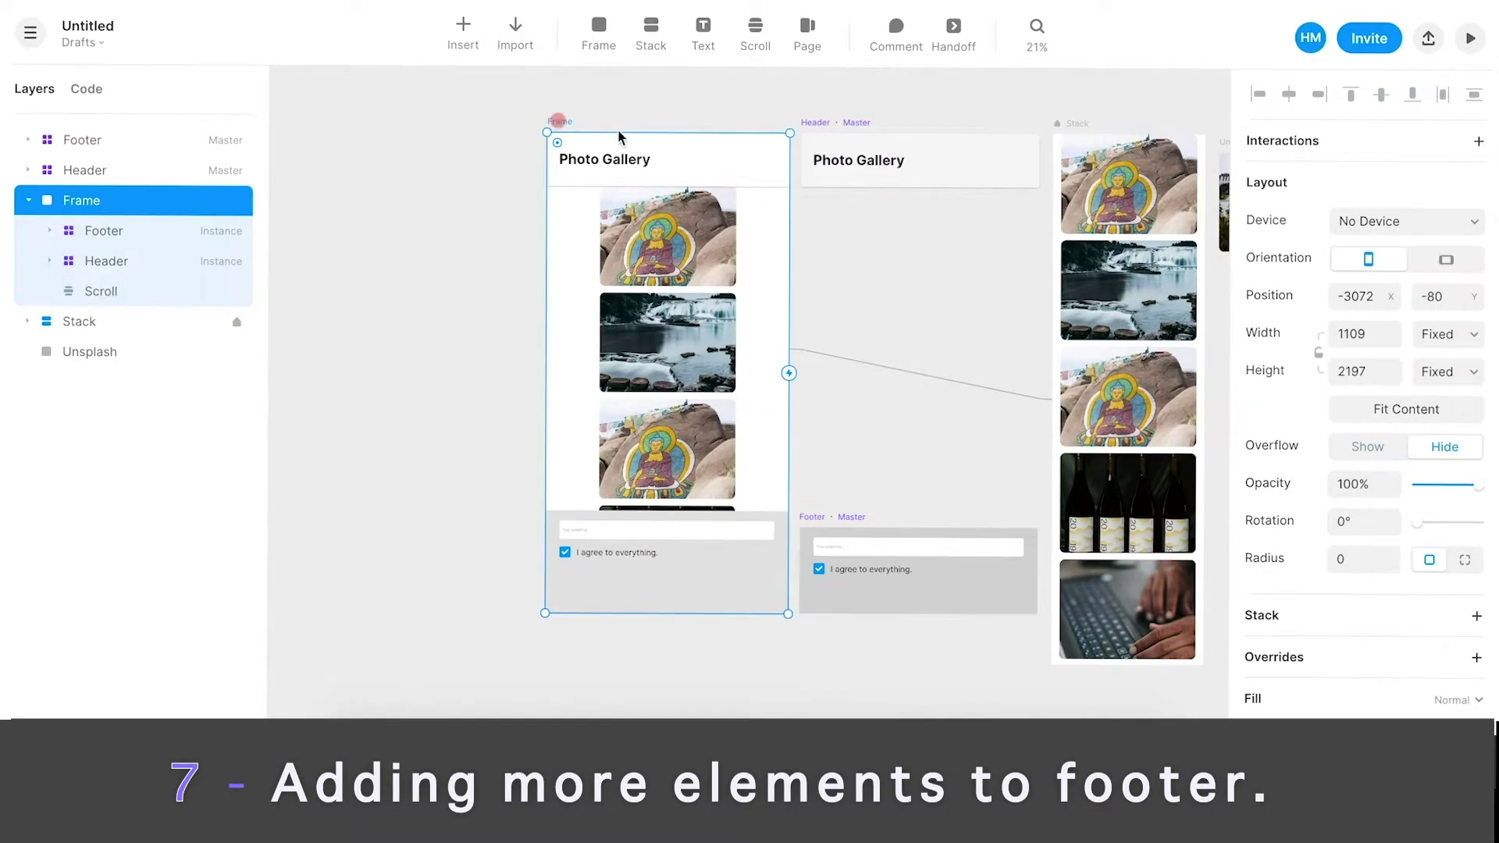
key("super+r")
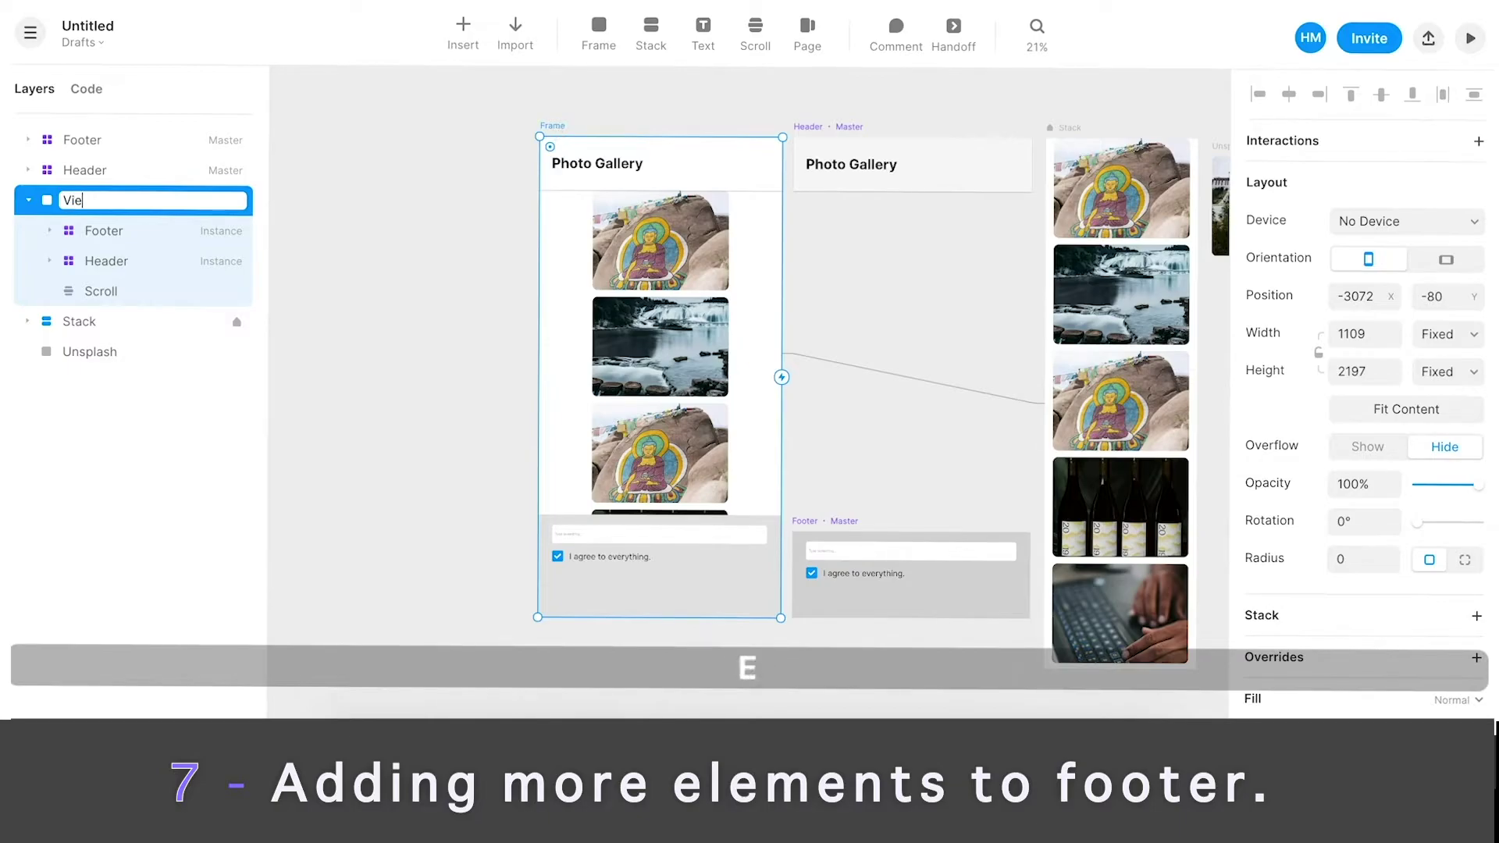
type("Viewport")
key("Return")
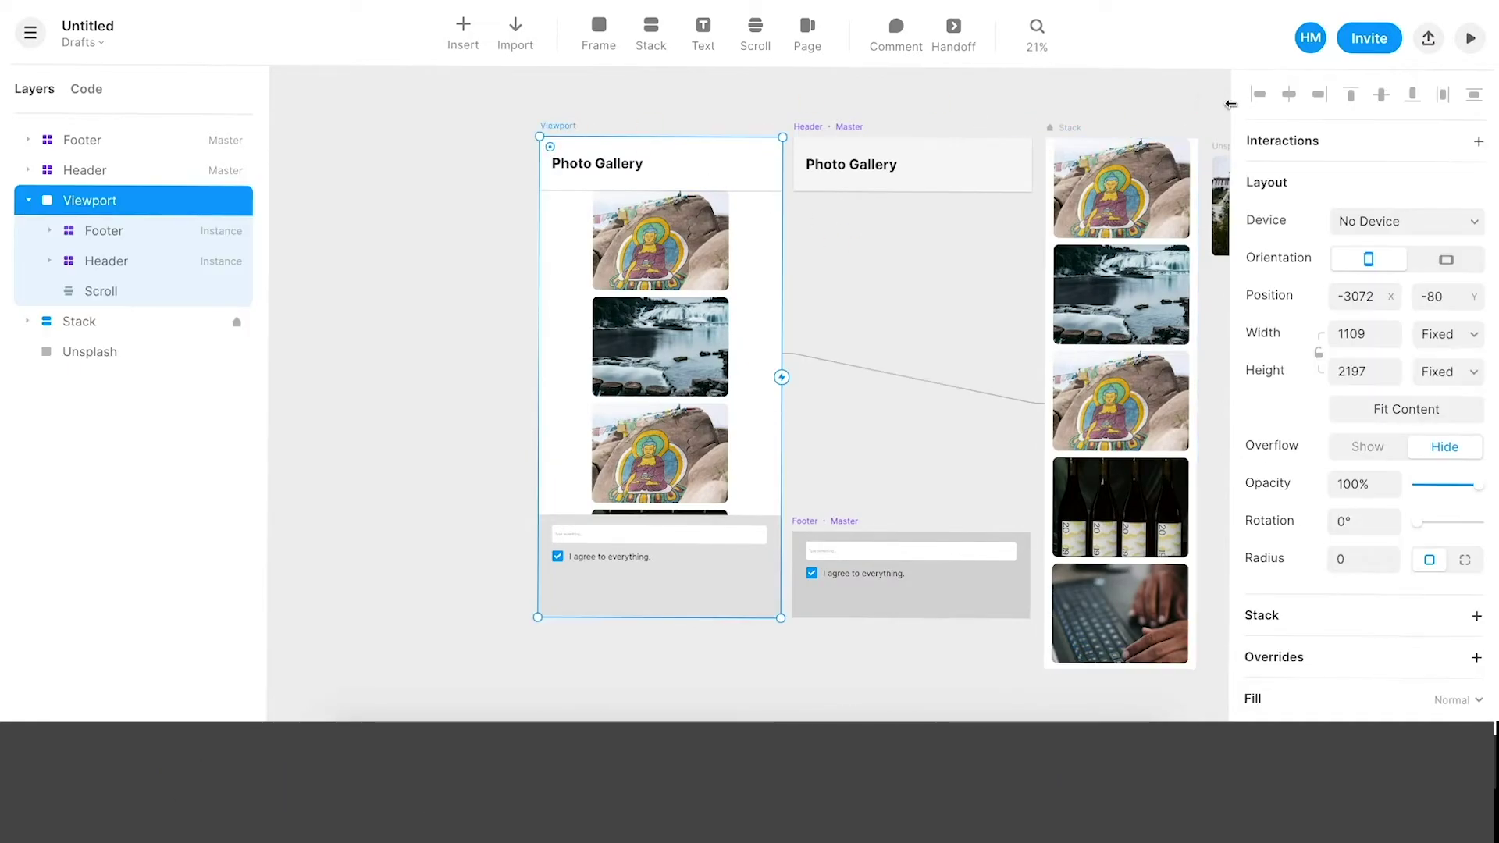
- Preview the Viewport frame and scroll the photo gallery down and back up between the header and footer
left_click(1468, 40)
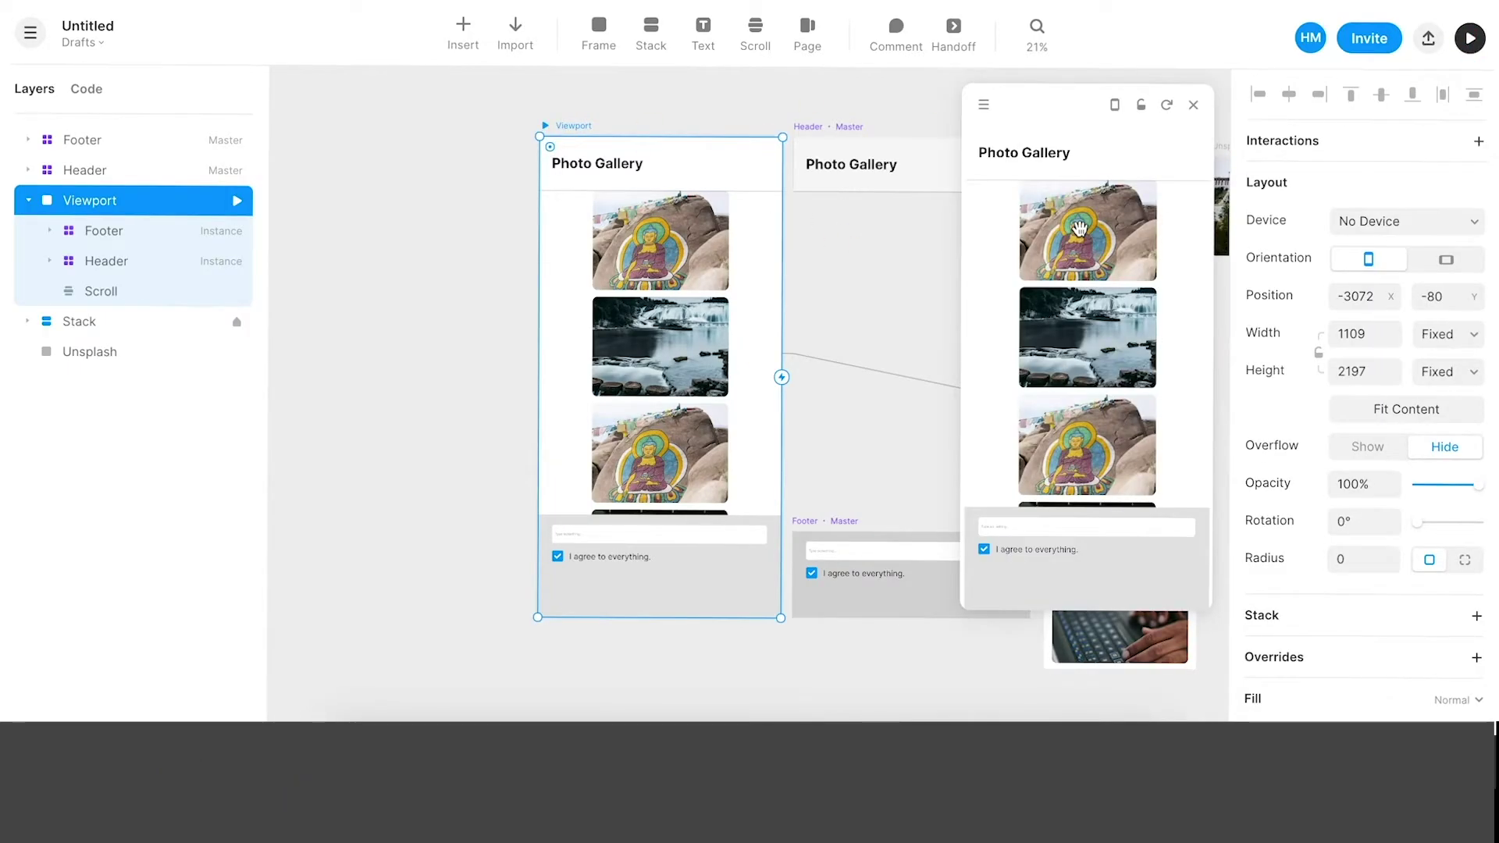
scroll(1080, 228, "down", 5)
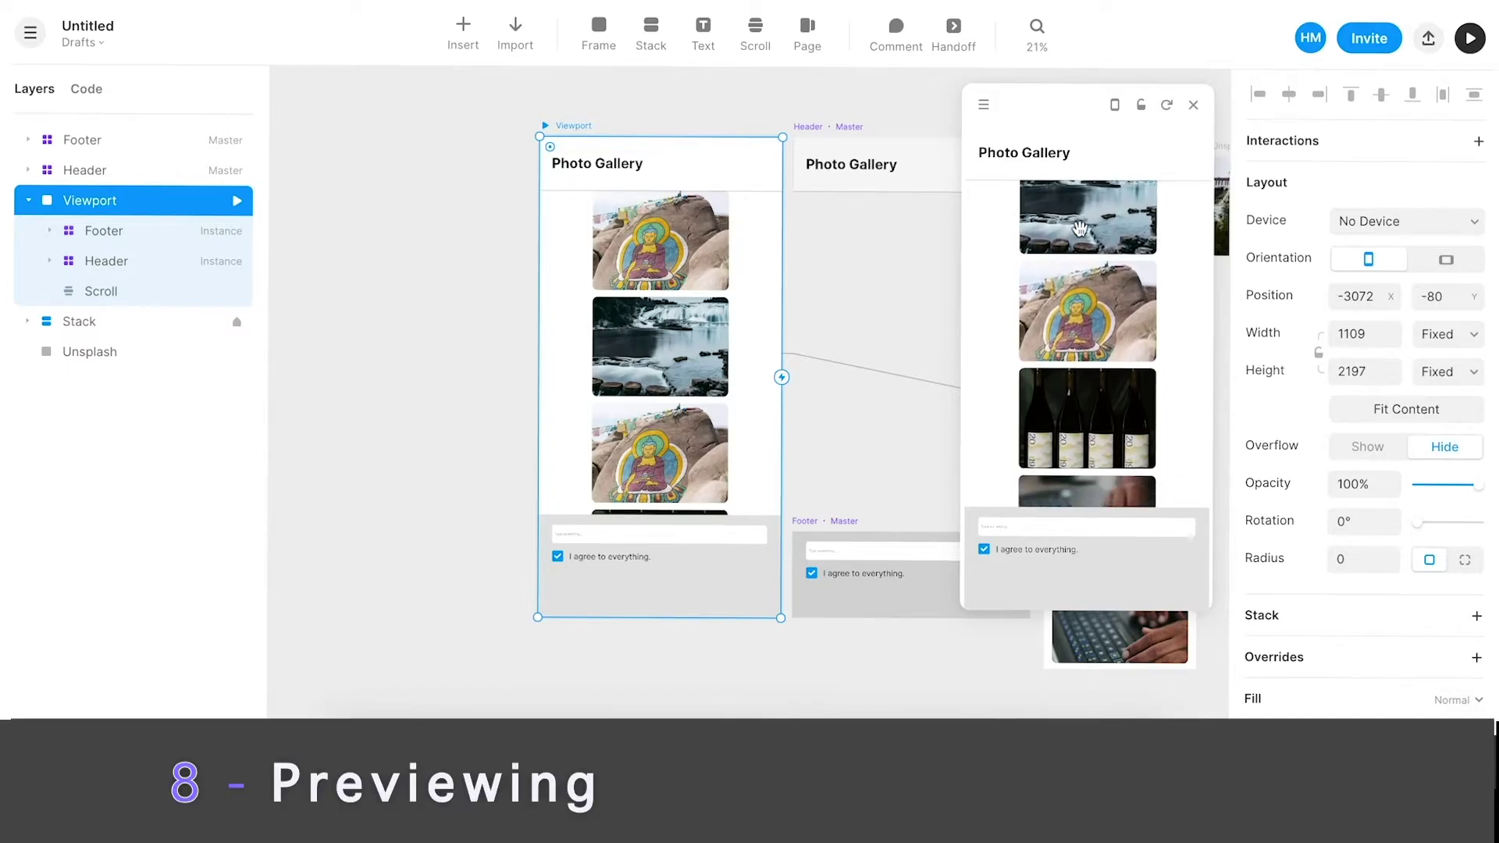
scroll(1080, 230, "up", 2)
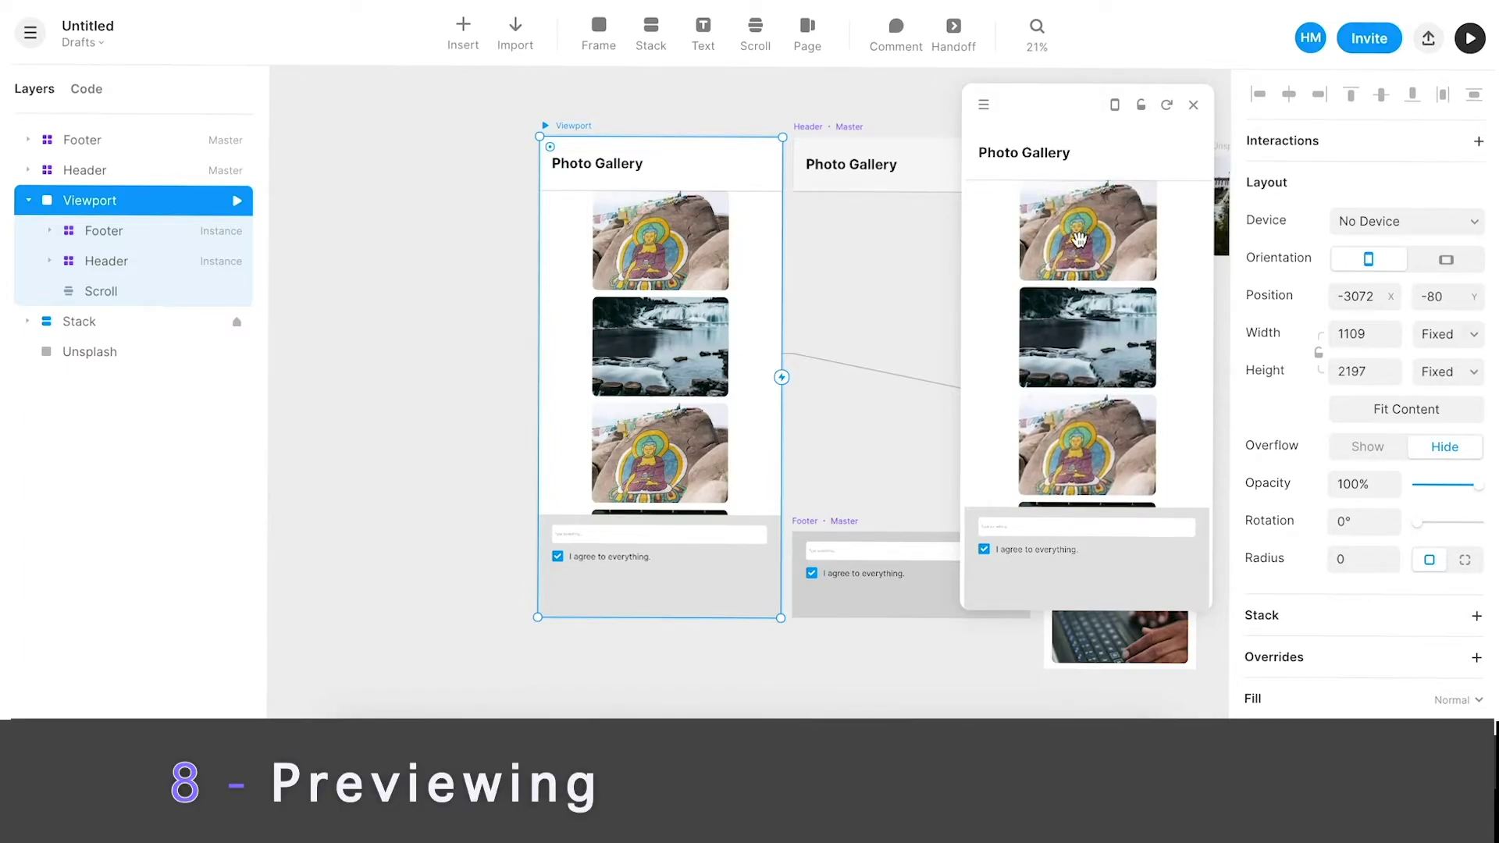
scroll(1080, 240, "down", 1)
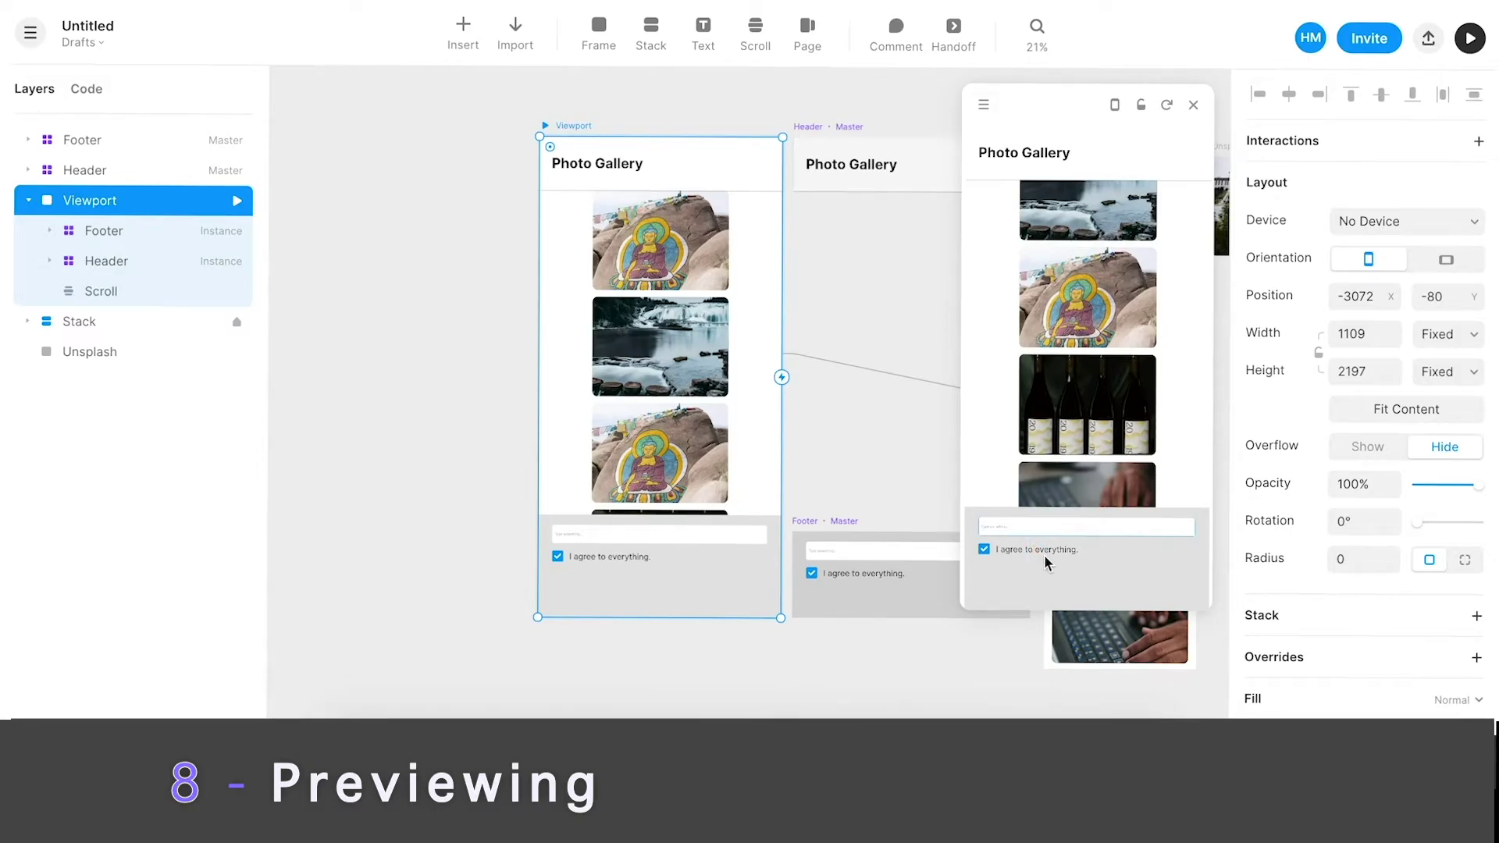
- Test the footer's text input with sample text and toggle the "I agree to everything." checkbox, closing the preview when done
type("a")
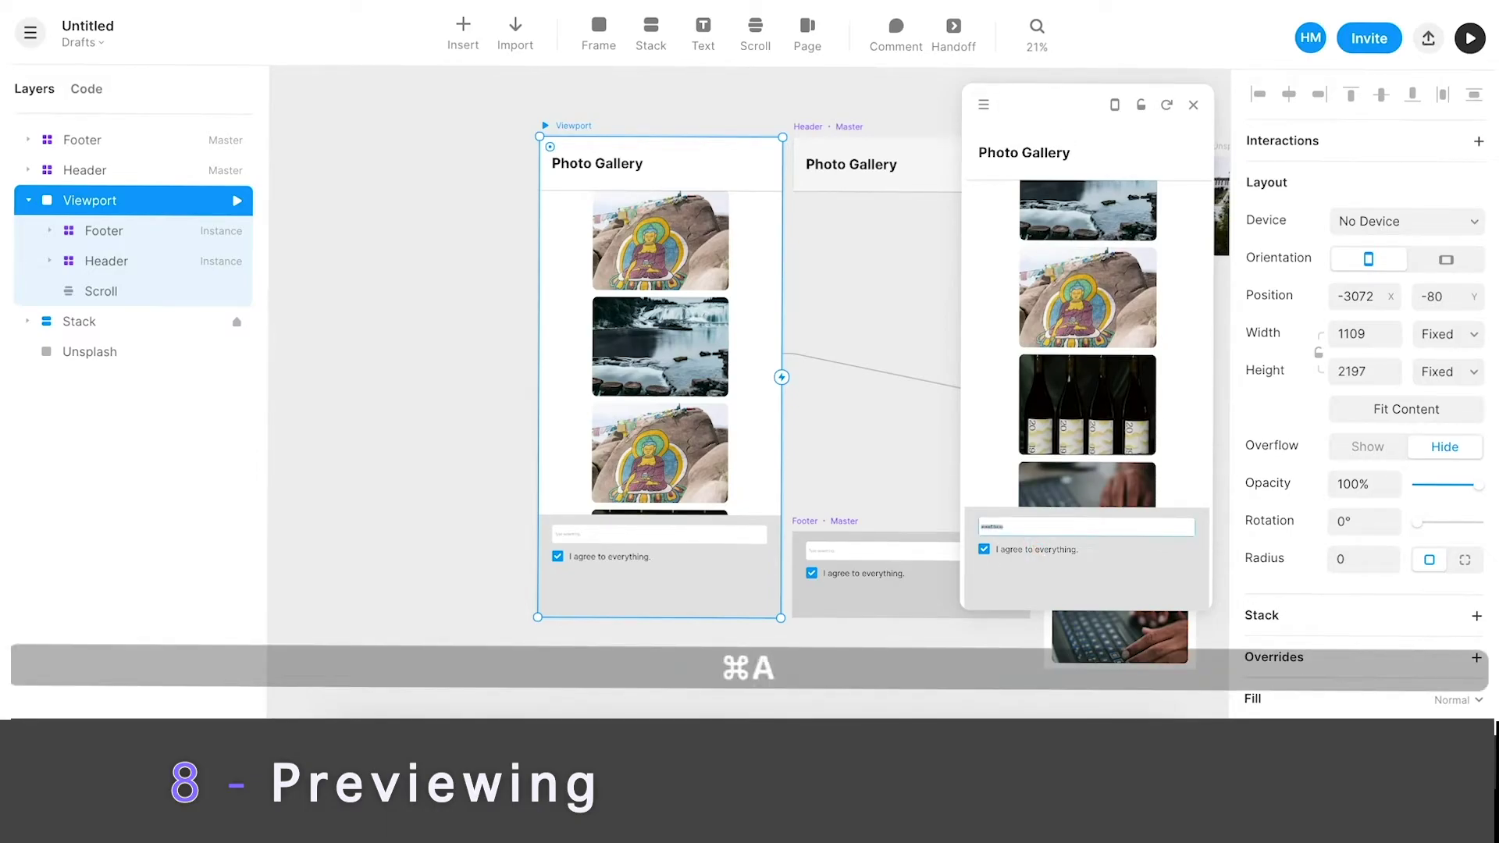
type("eafeafeafaefae")
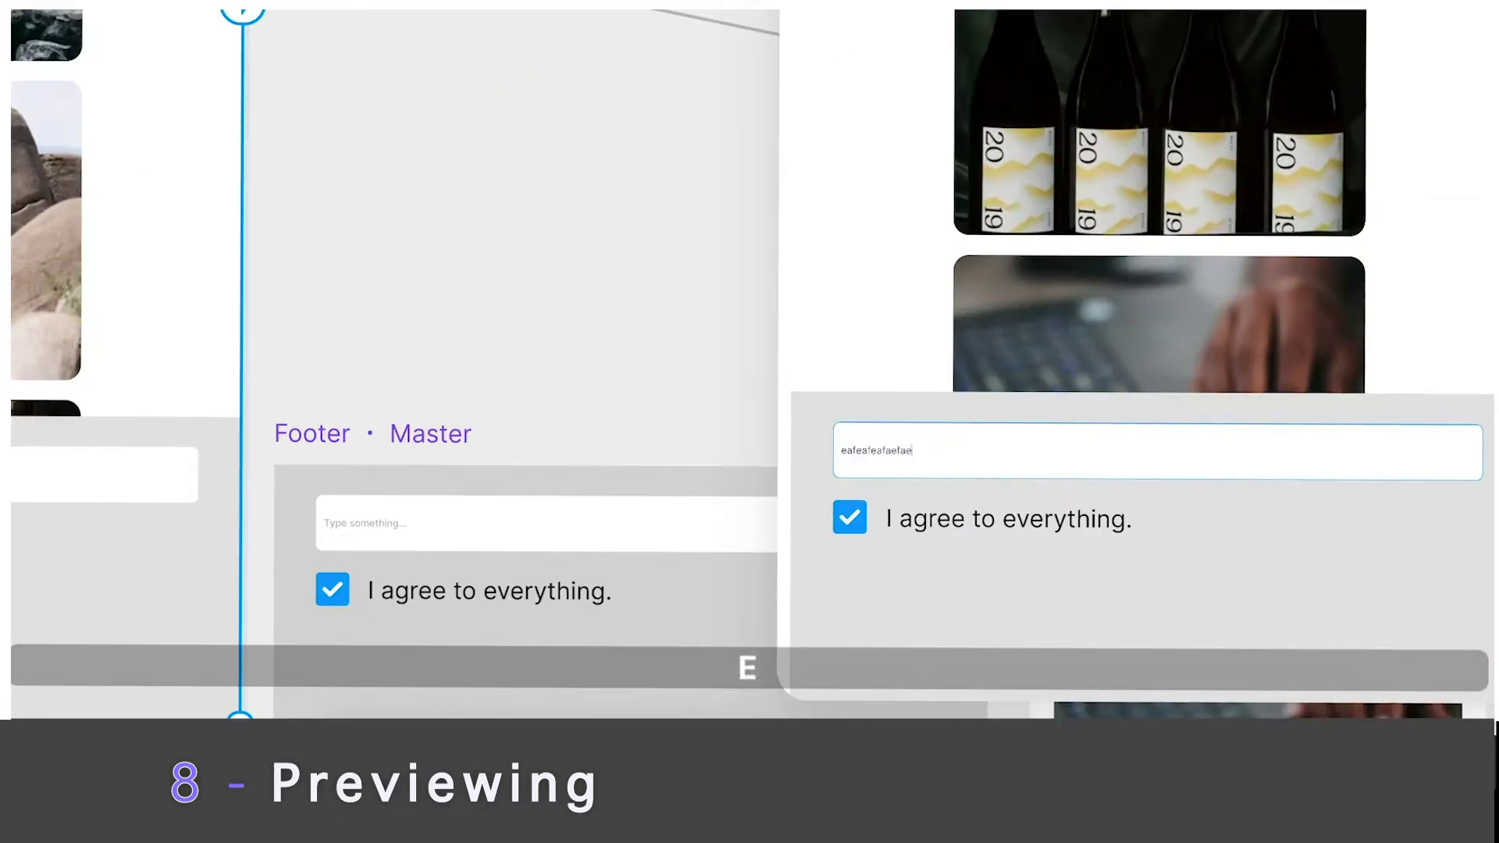
key("super+a")
left_click(849, 523)
left_click(848, 523)
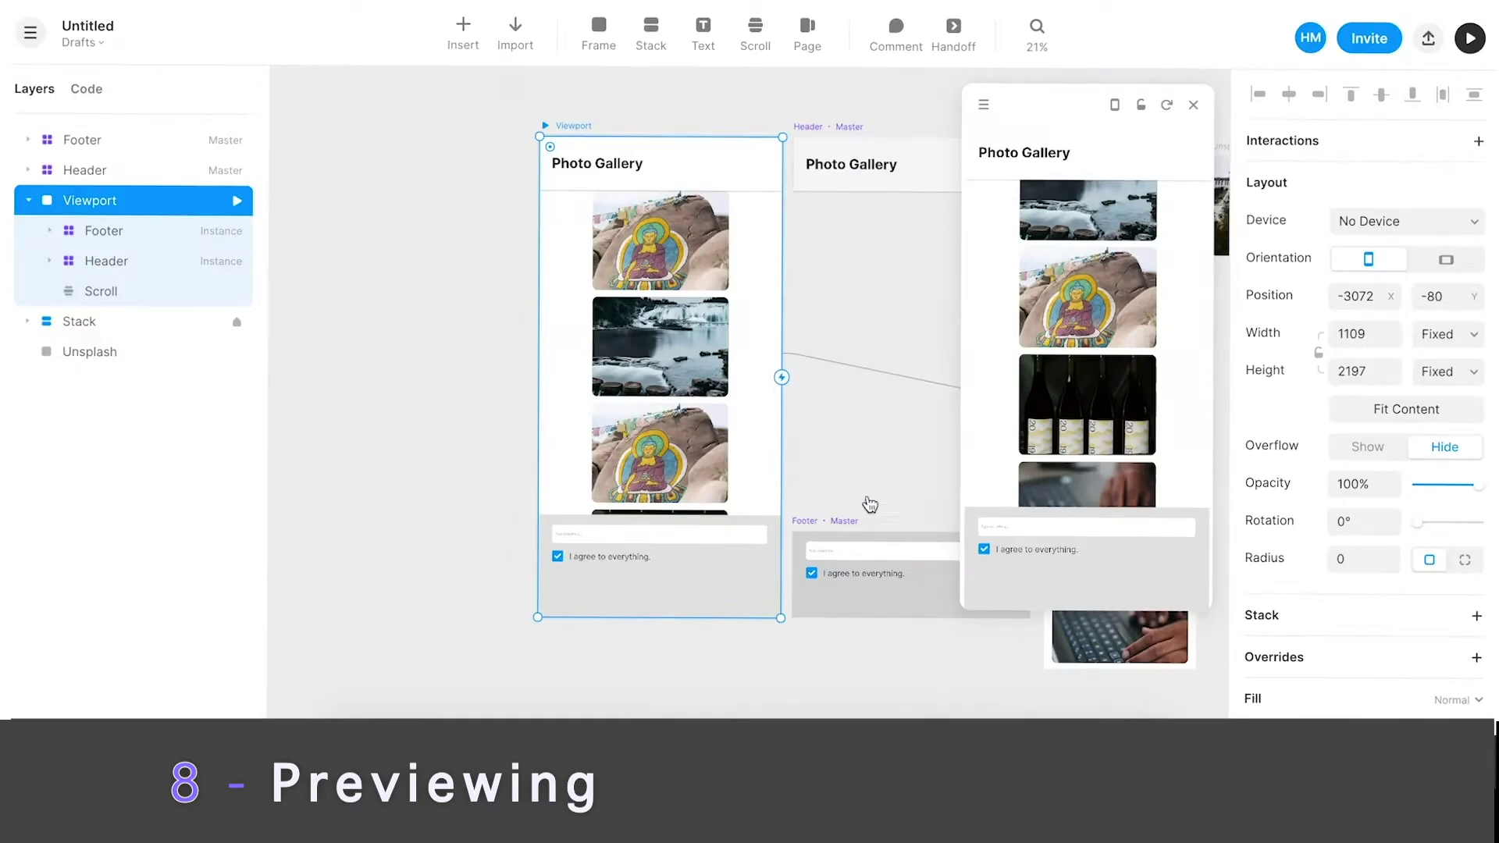
left_click(1198, 102)
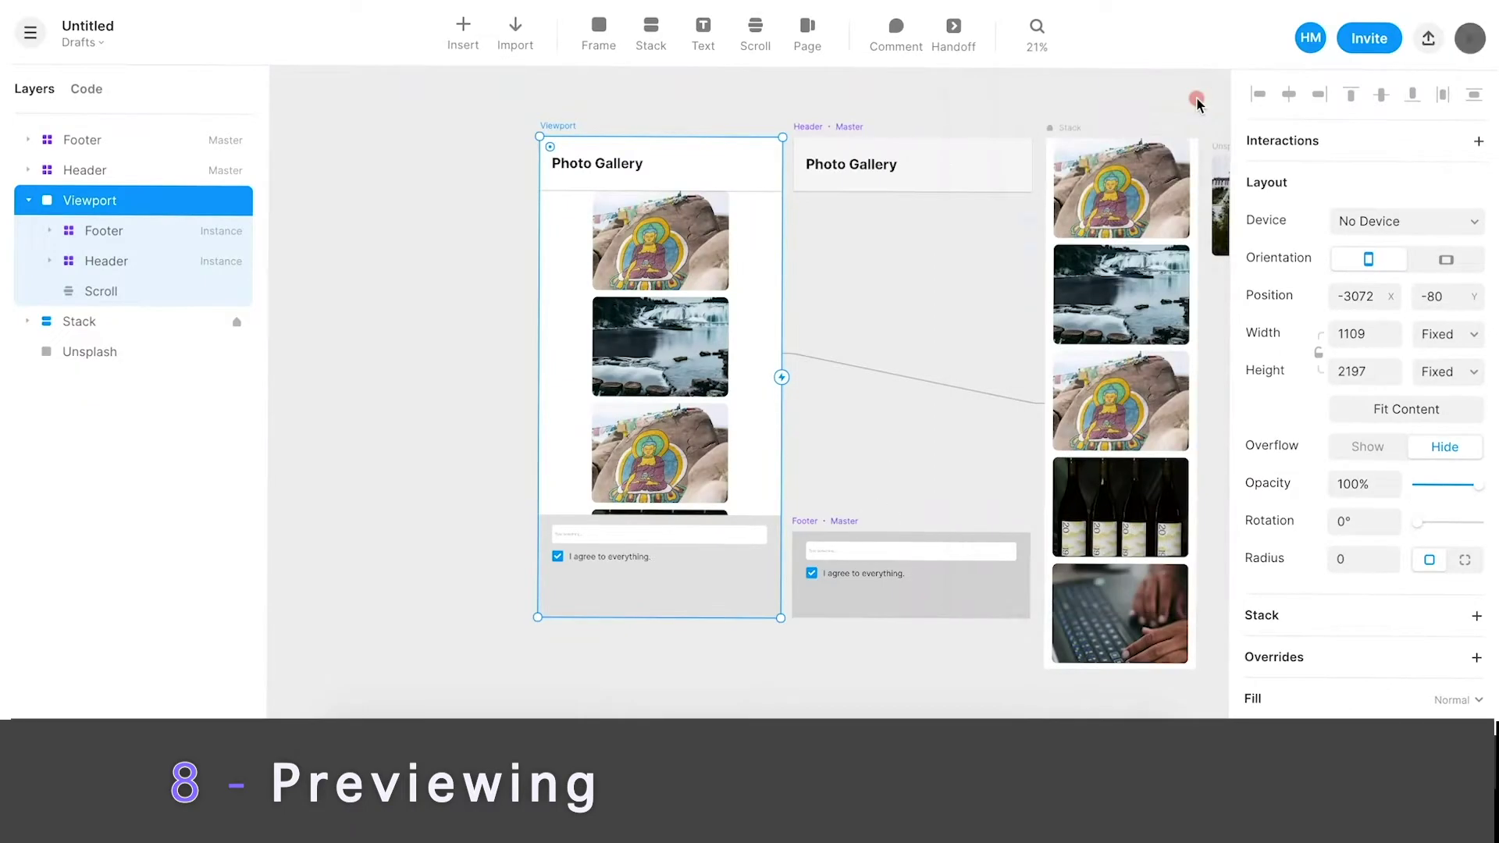
- Insert the default Button component and place it below the checkbox in the Footer master
scroll(904, 516, "down", 2)
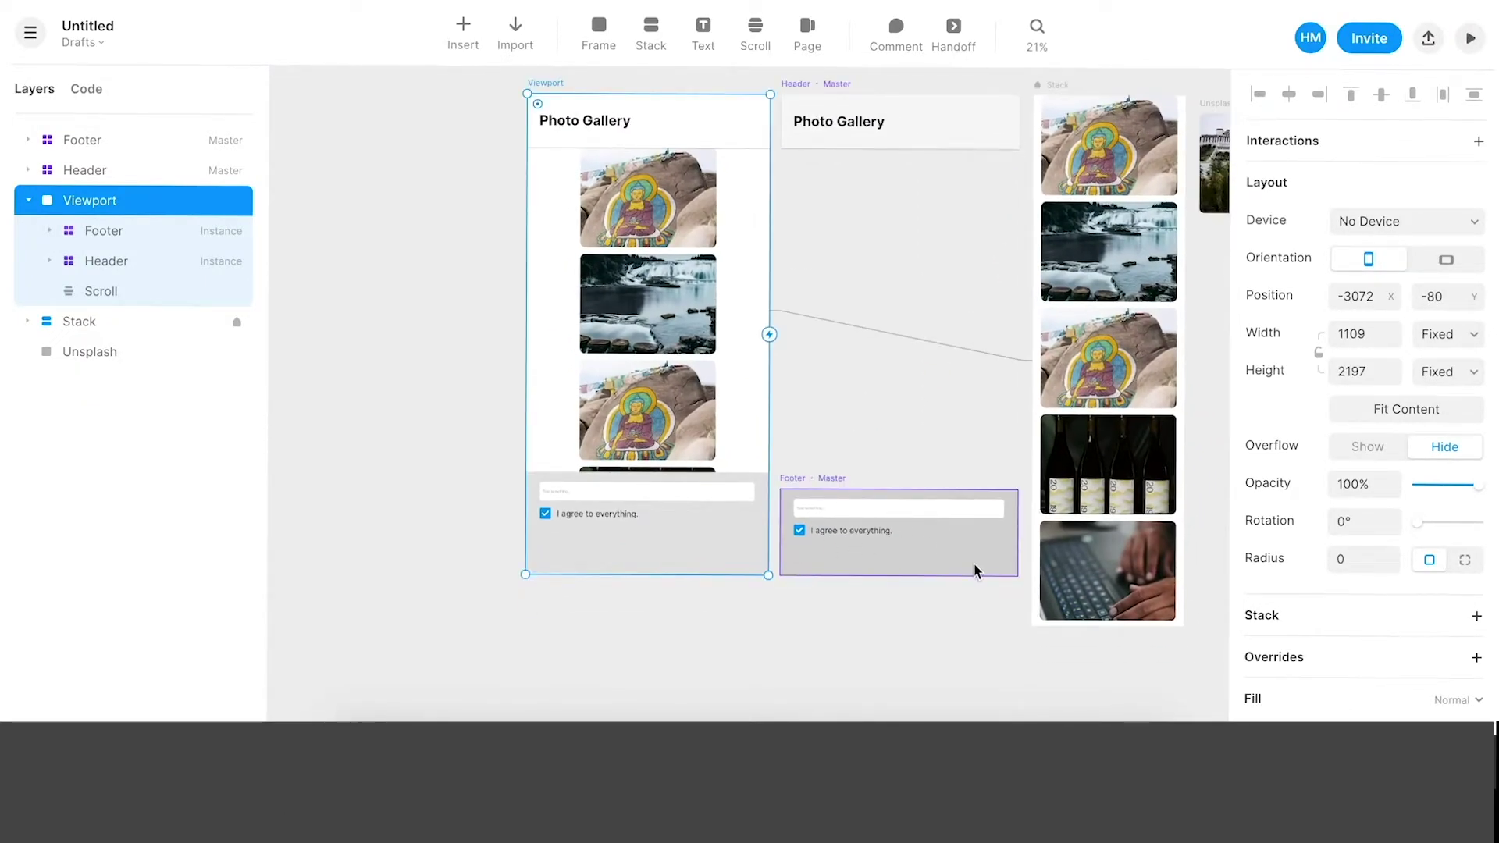
scroll(821, 575, "right", 2)
scroll(821, 576, "up", 2)
scroll(821, 575, "right", 2)
left_click(770, 548)
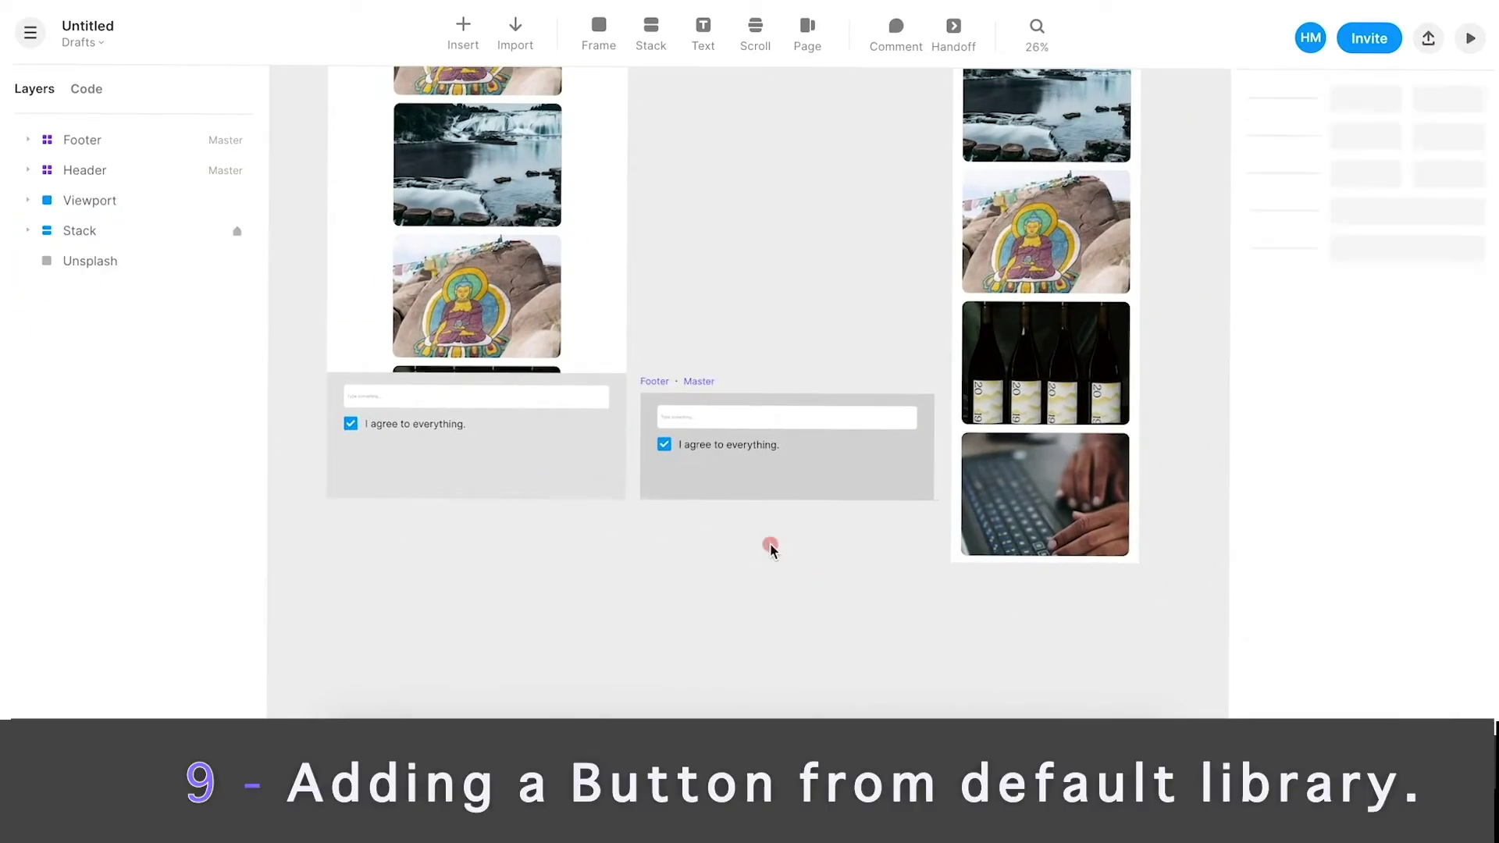
left_click(463, 32)
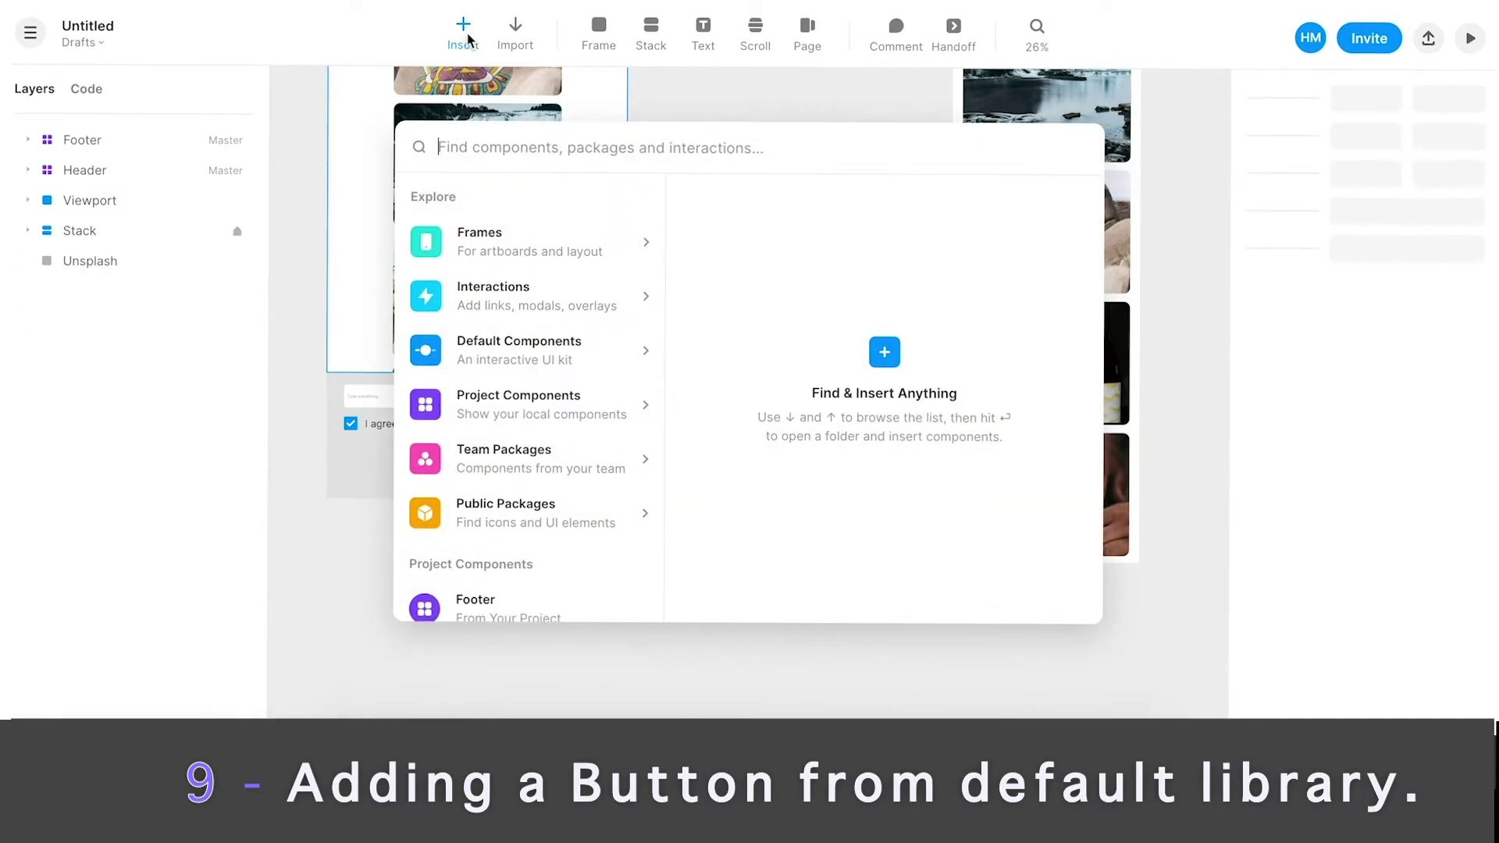
type("button")
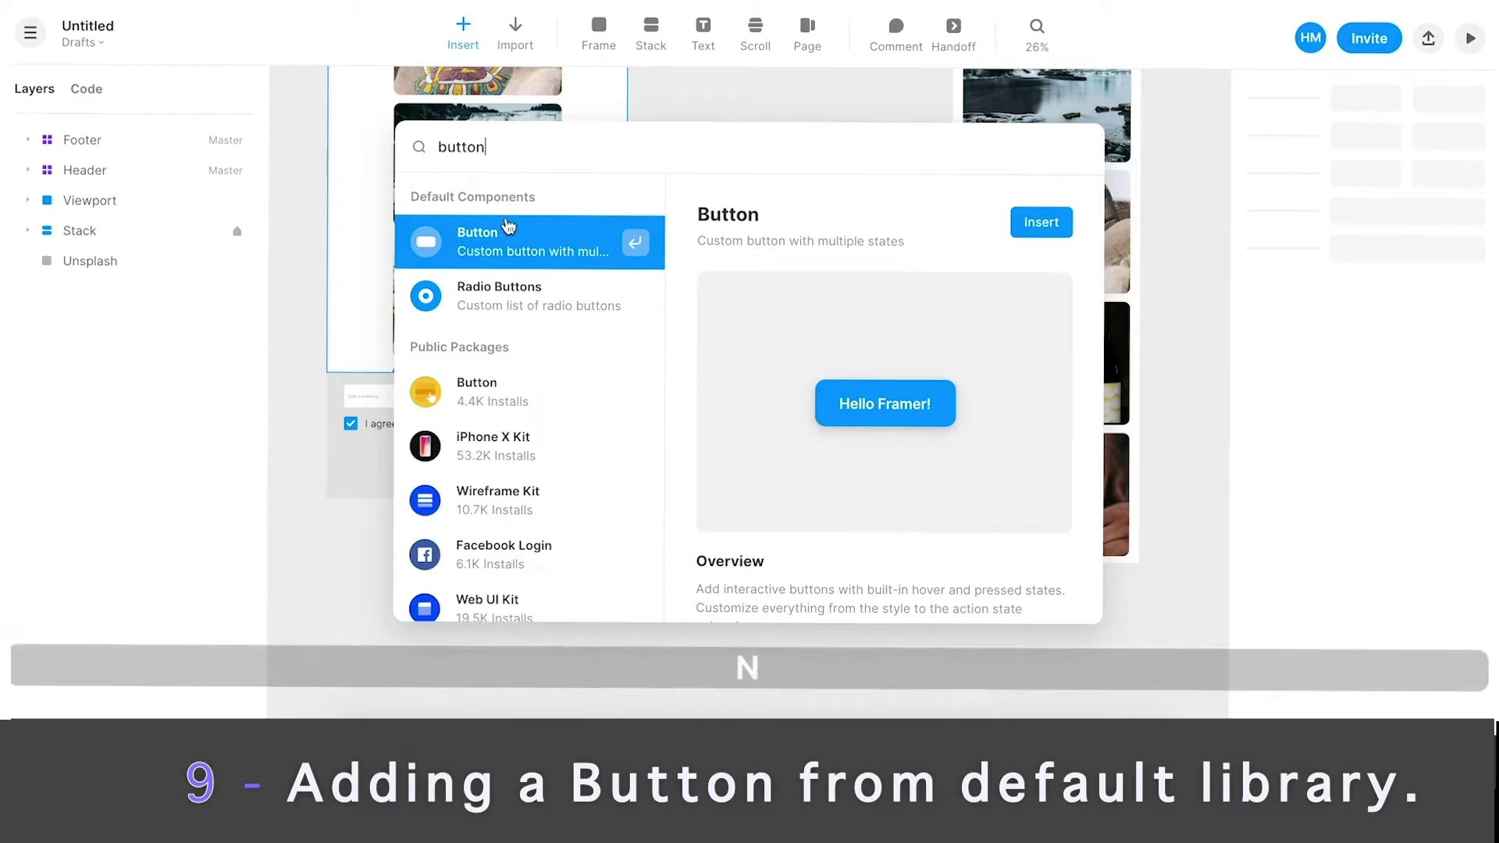
key("Return")
left_click_drag(730, 396, 753, 476)
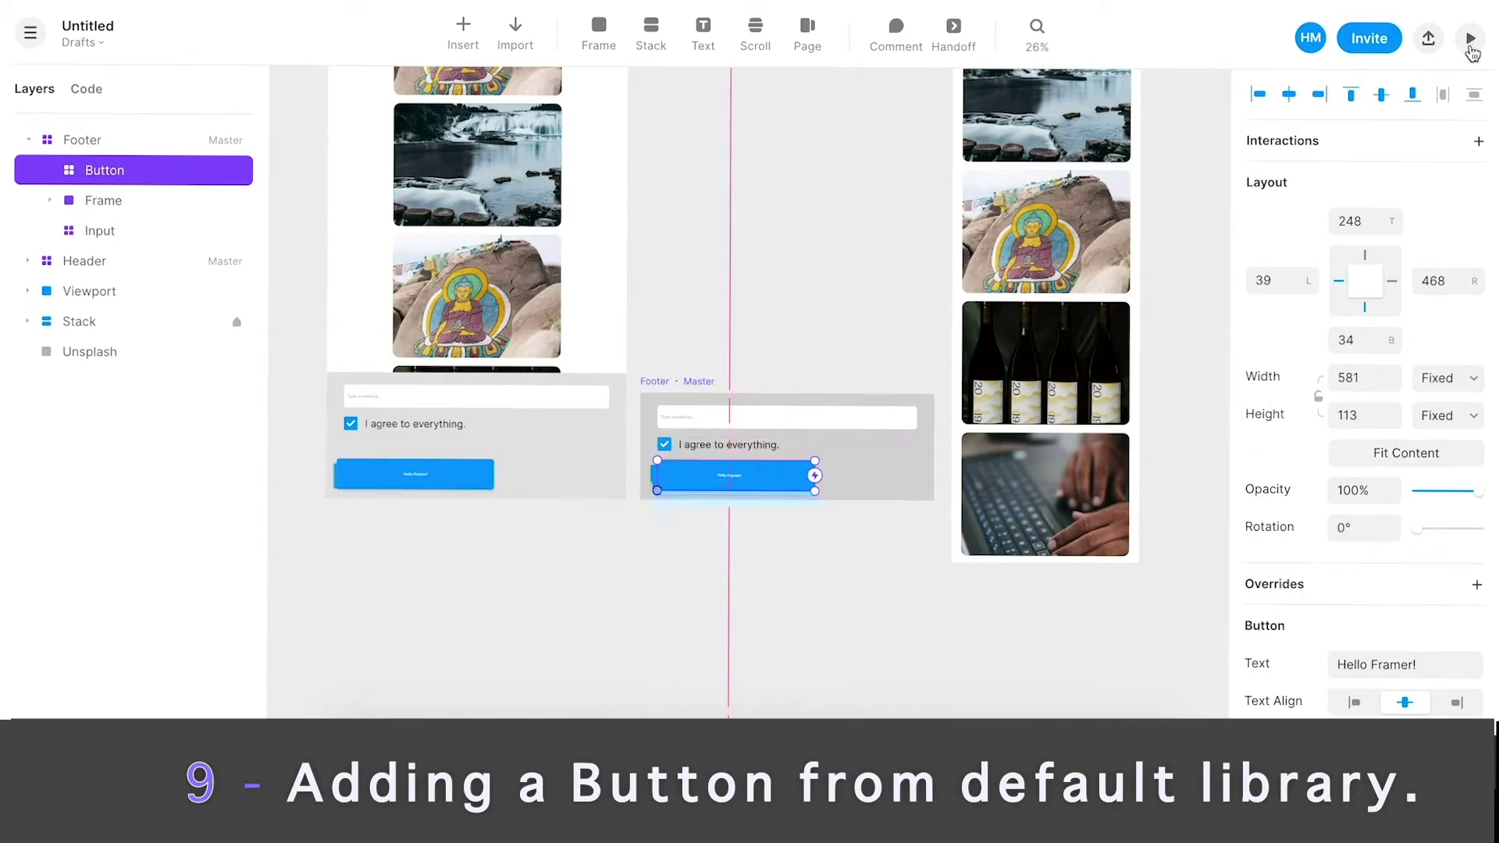
- Preview the Footer master, delete the default Button from it, and close the preview
left_click(1469, 45)
left_click(754, 476)
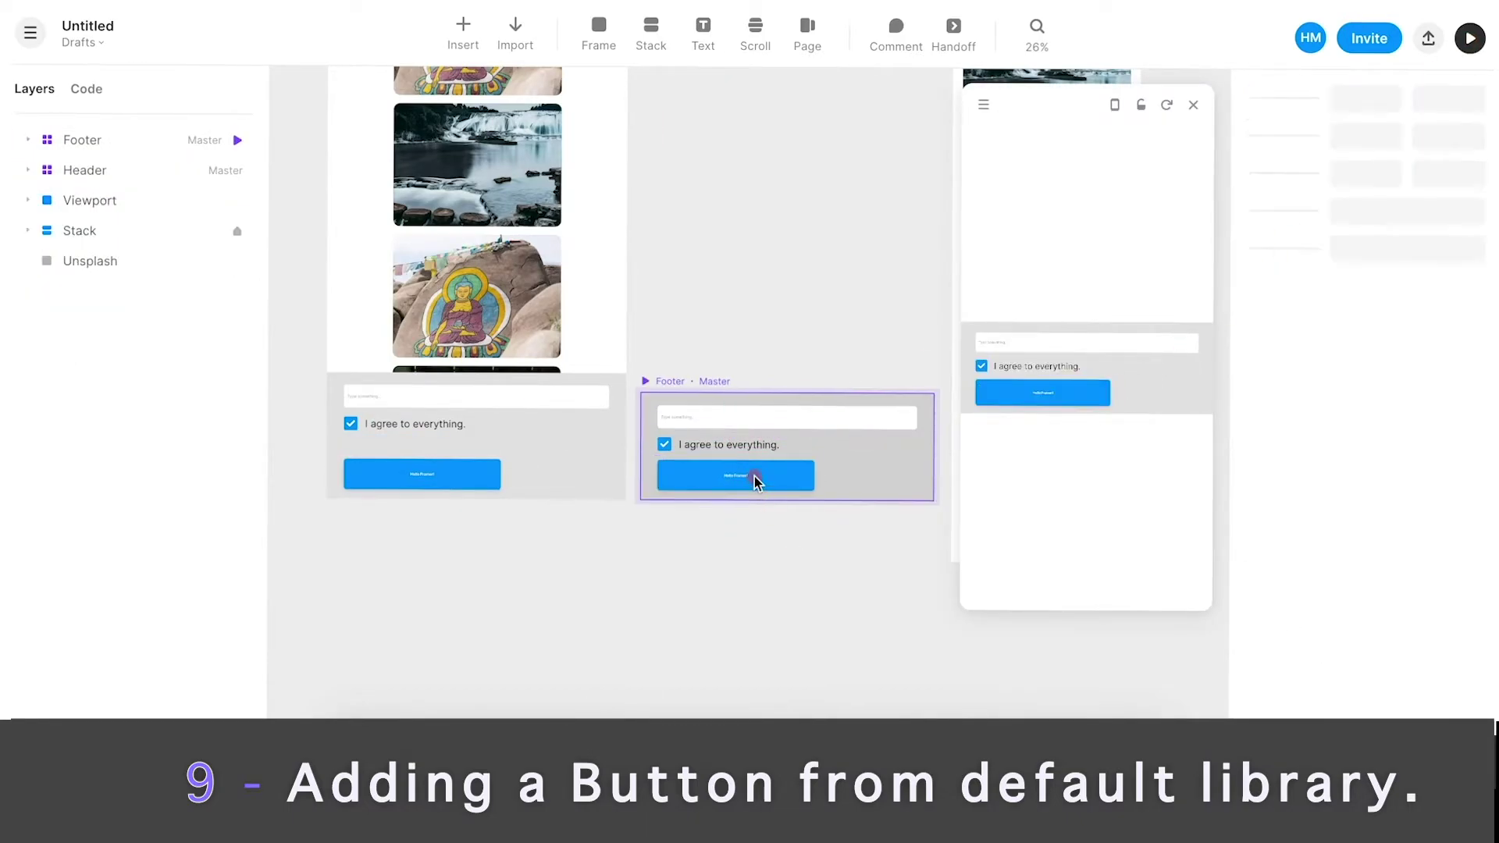
left_click(754, 476, "super")
key("Delete")
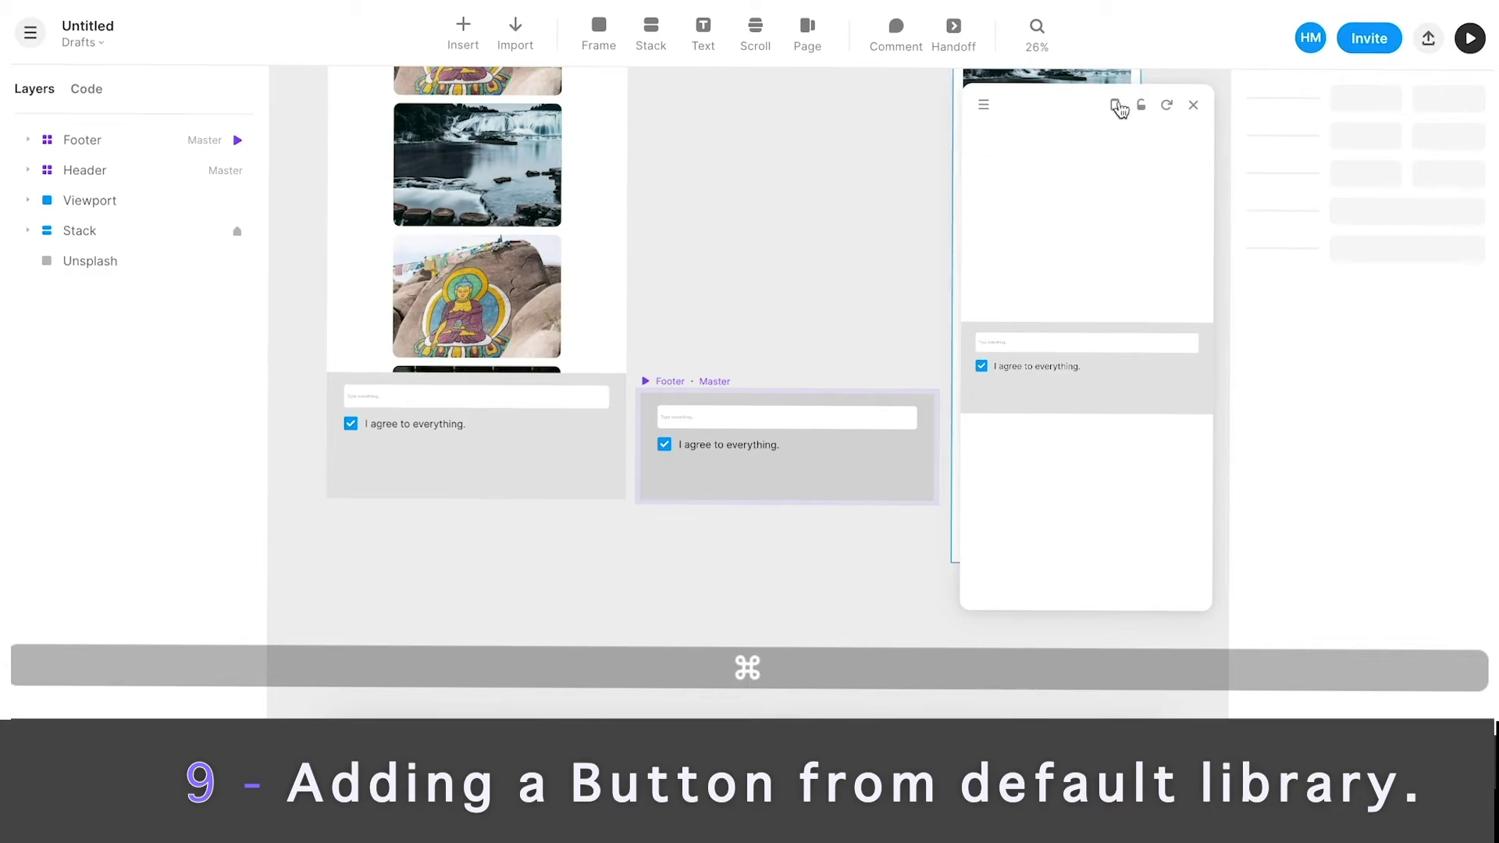
left_click(1193, 105)
- Draw a frame about 1088 by 154 directly below the Footer master, matching its width
scroll(742, 548, "up", 3)
scroll(739, 550, "right", 2)
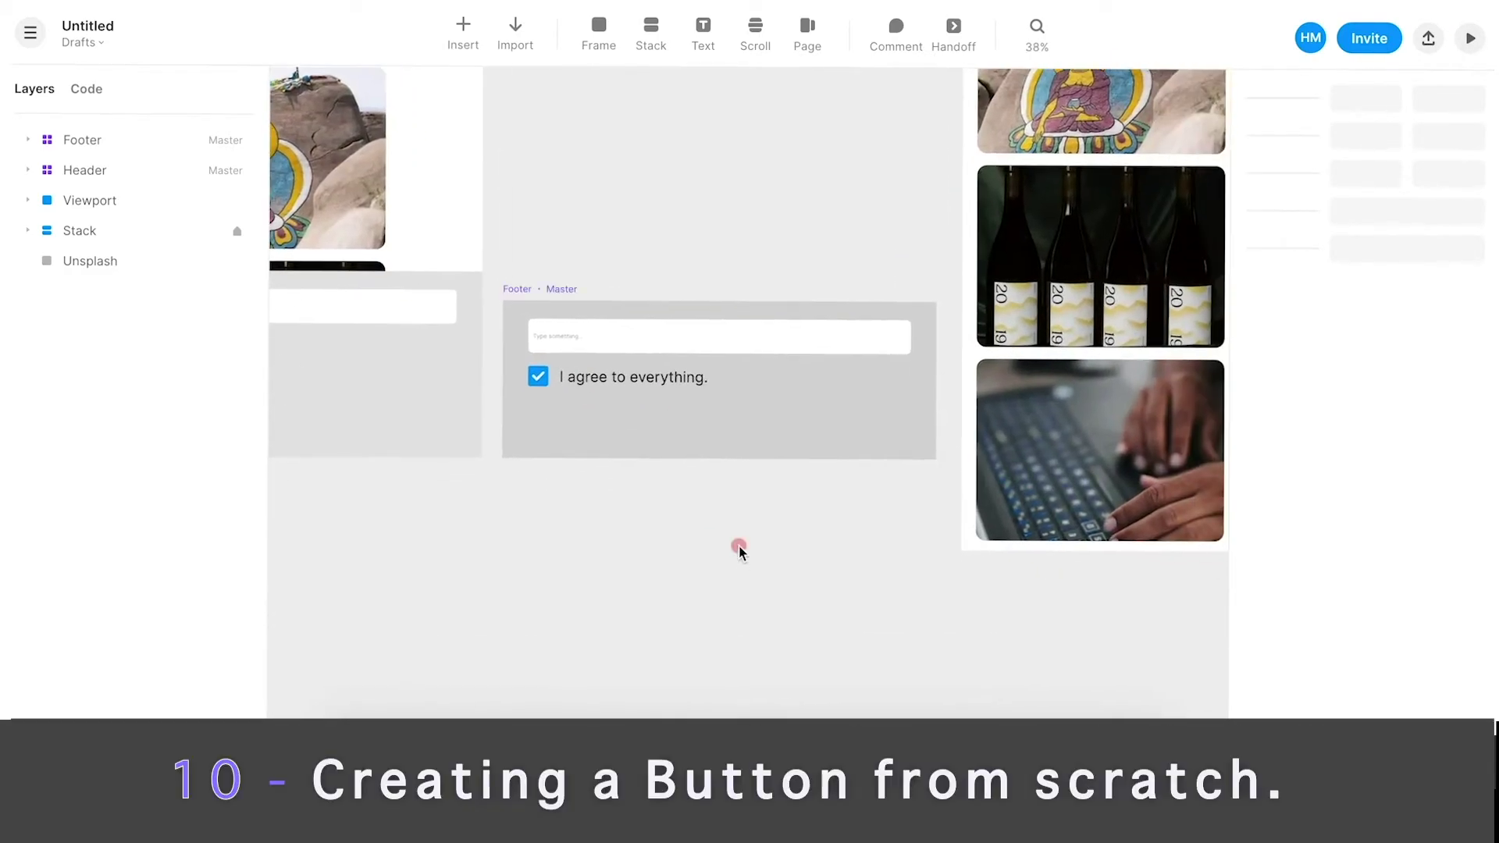
key("f")
left_click_drag(503, 476, 935, 536)
- Fill the new frame with solid violet-blue #6B77FF and set its corner radius to 24
left_click(1292, 499)
left_click(1058, 566)
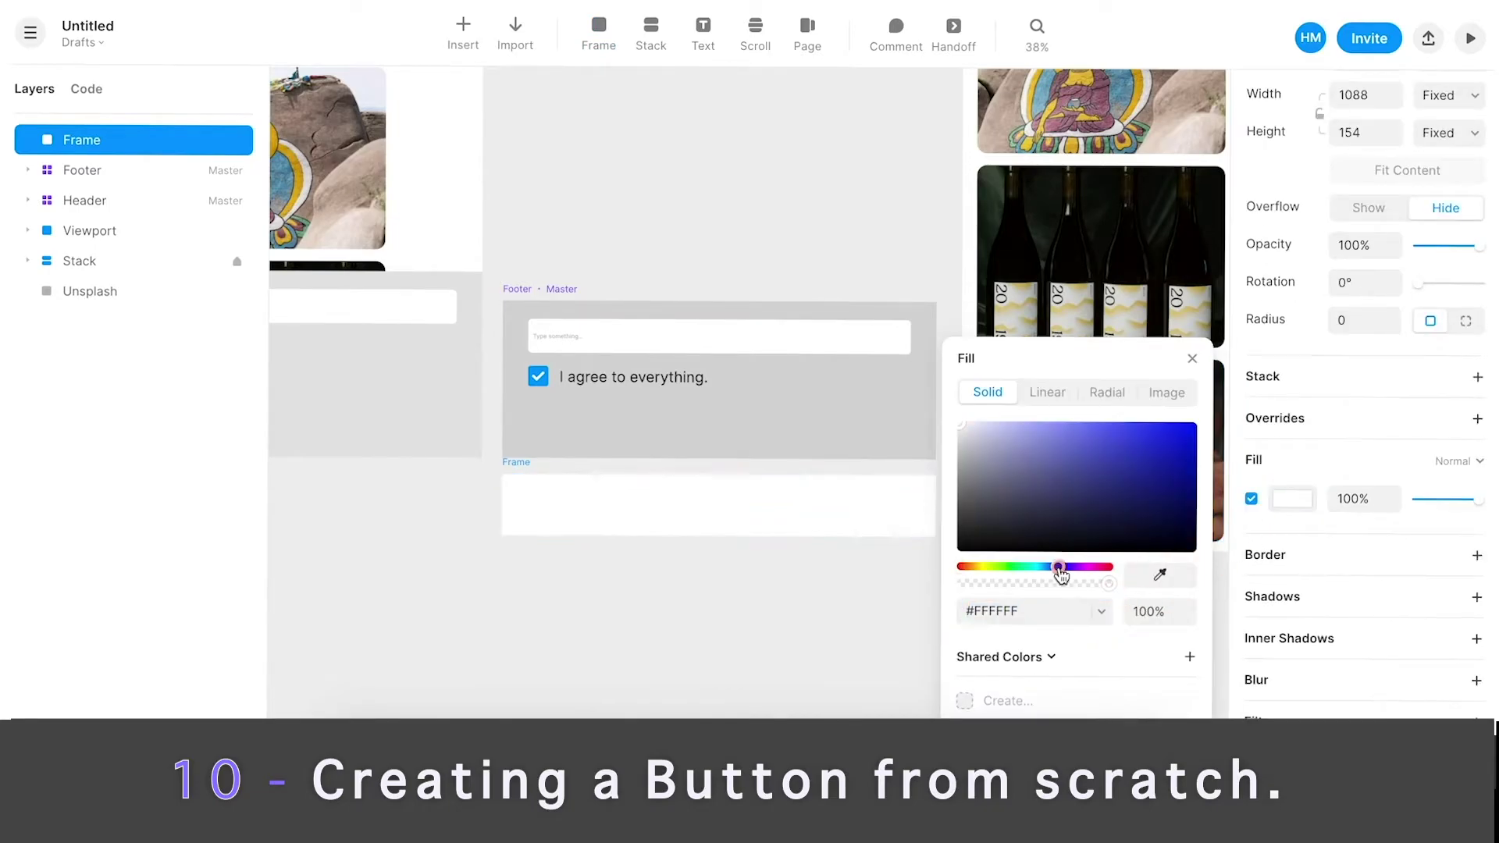
left_click_drag(1093, 468, 1098, 423)
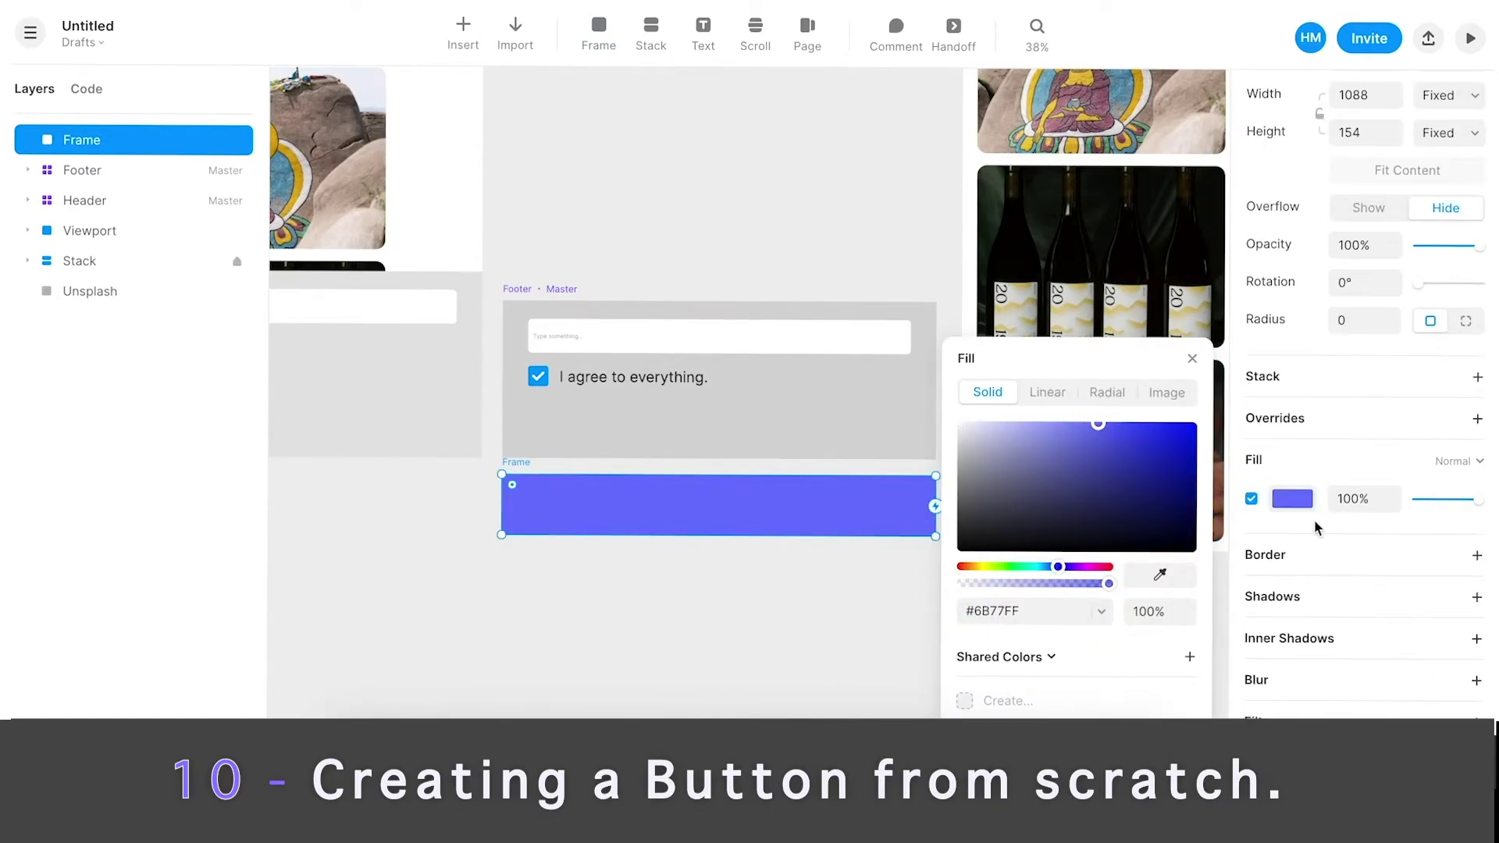
left_click(1365, 323)
type("24")
key("Return")
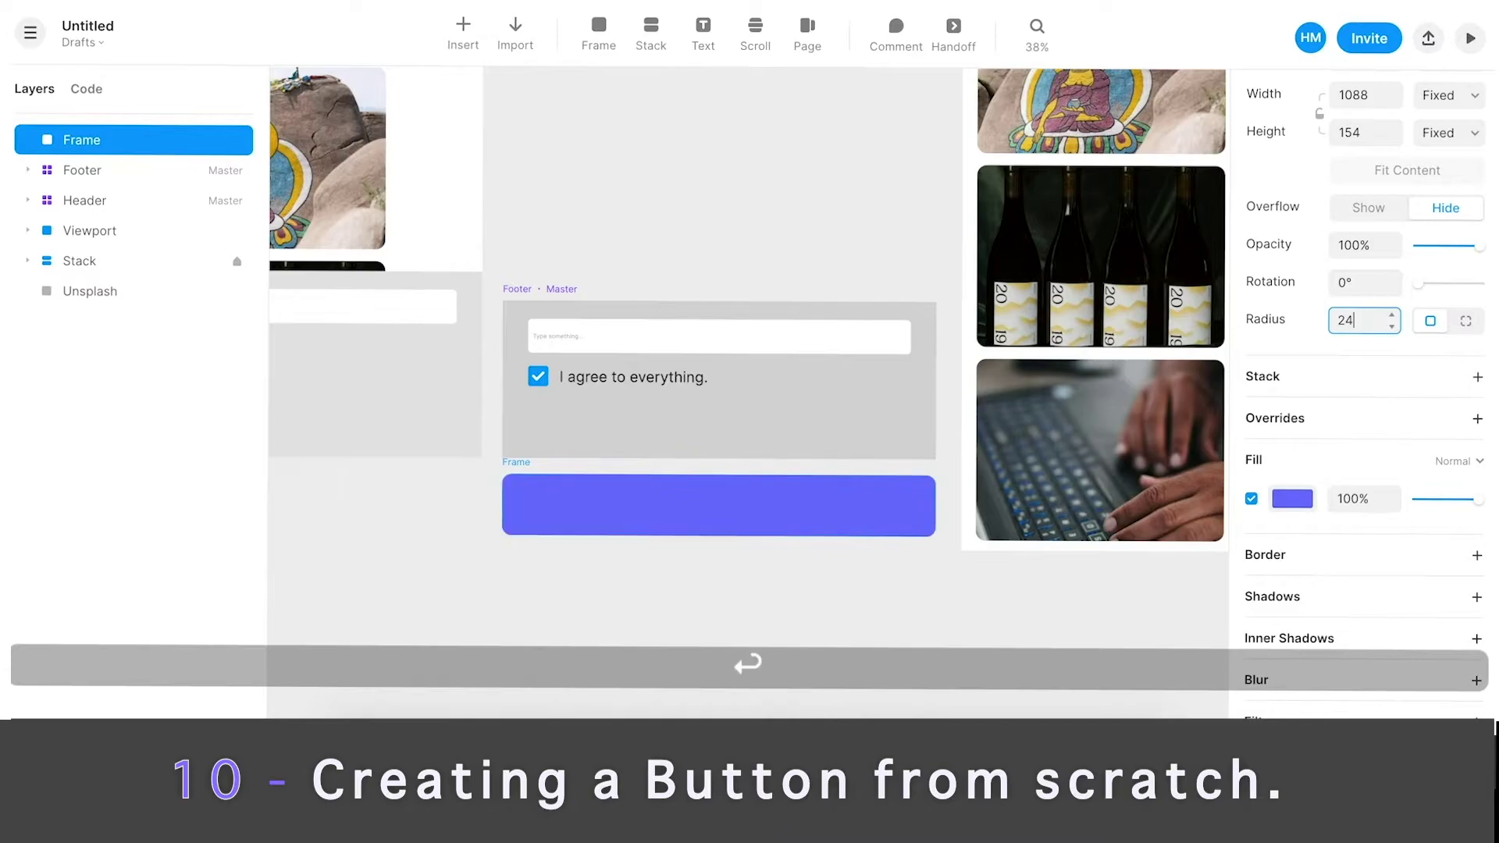
- Add a text layer reading "Submit" inside the violet-blue frame
key("t")
left_click(724, 504)
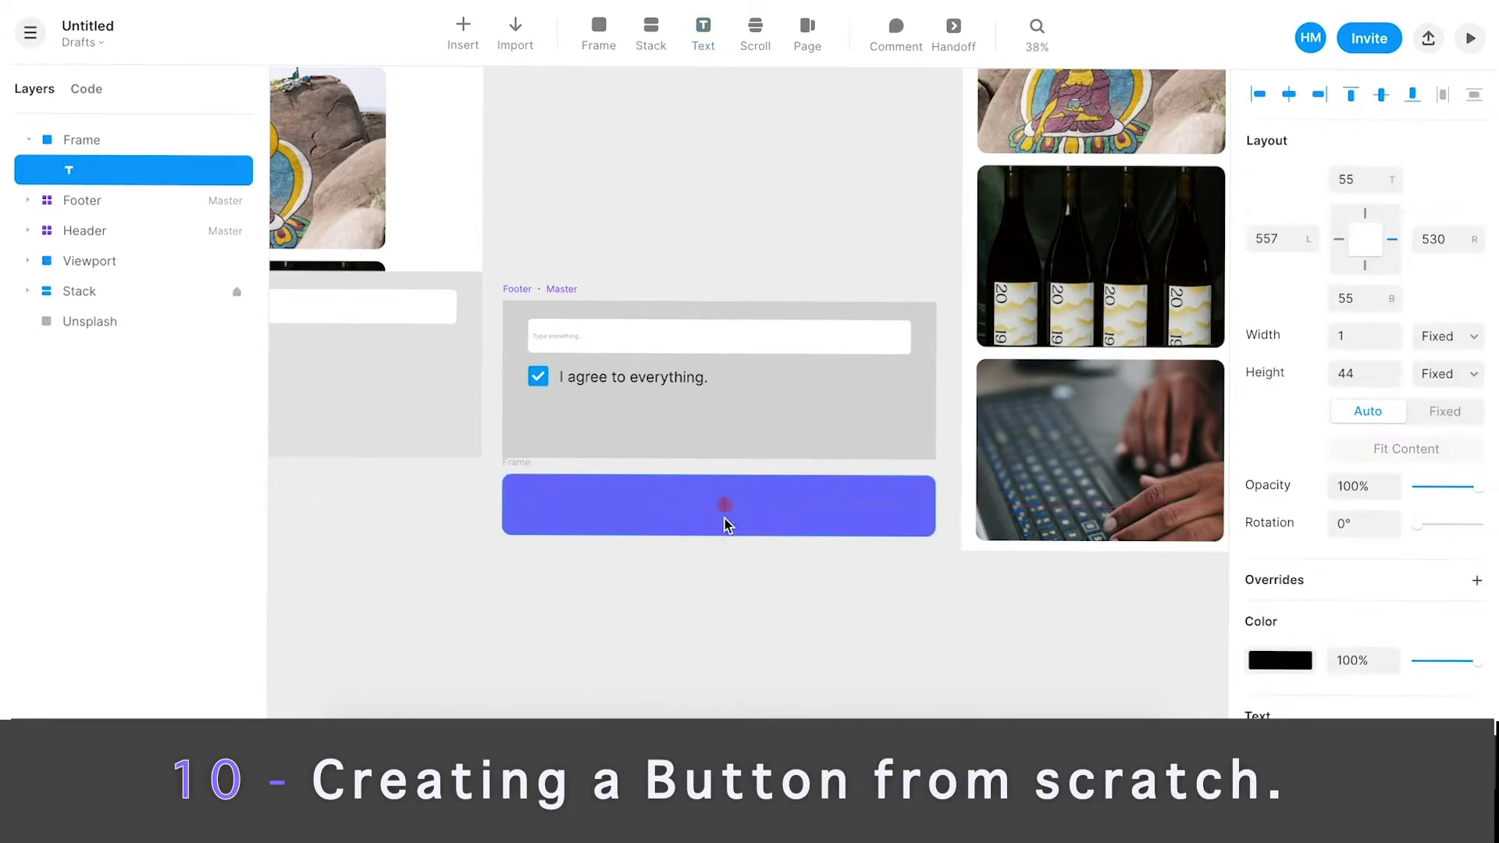
key("shift")
type("Submit")
- Format the Submit text as center-aligned, bold, white and size 57, and center it within the frame
scroll(1405, 547, "down", 5)
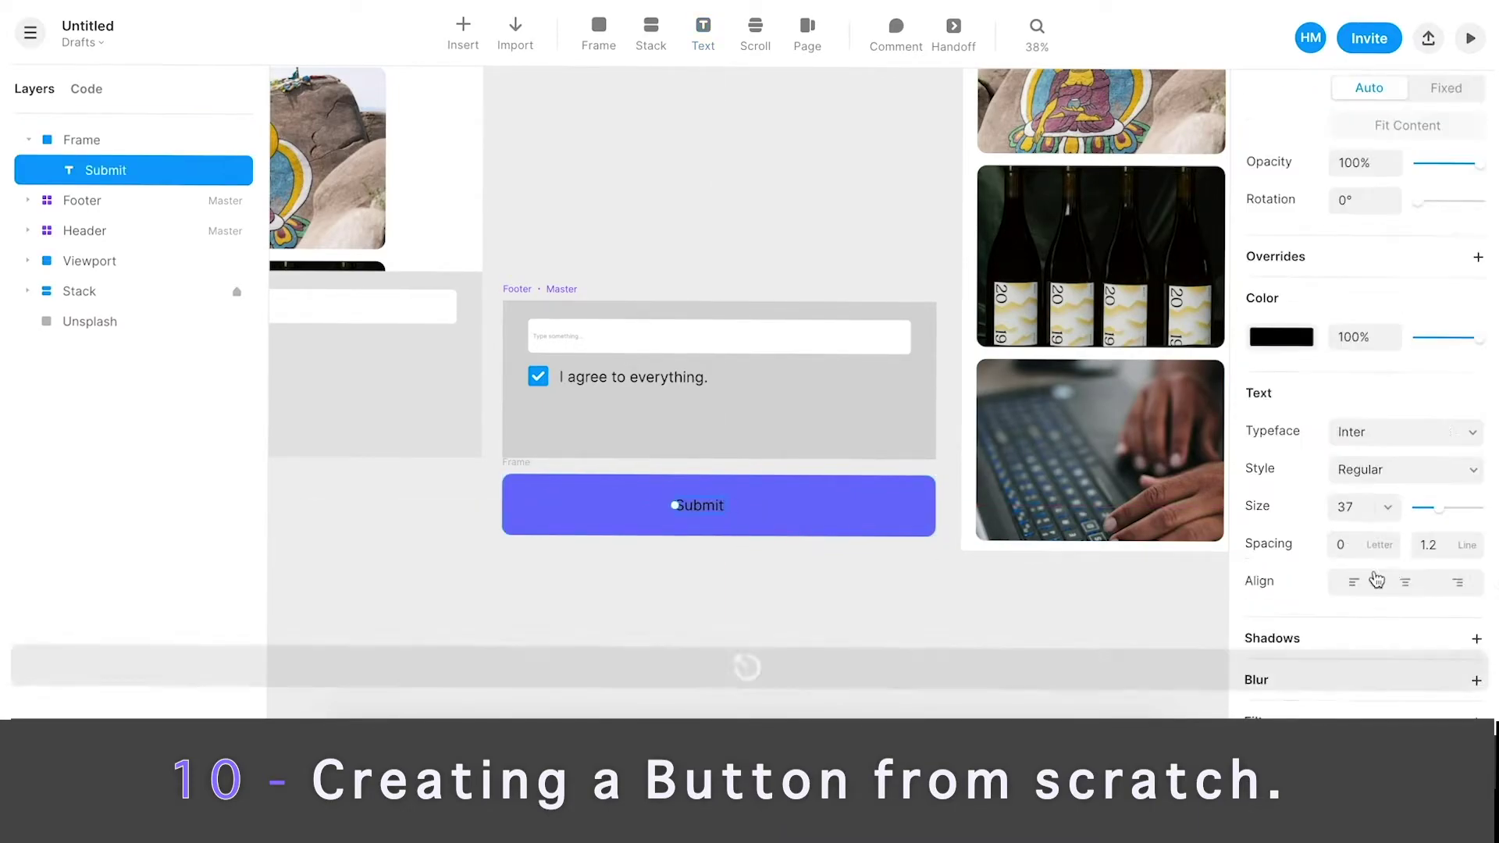
left_click(1403, 584)
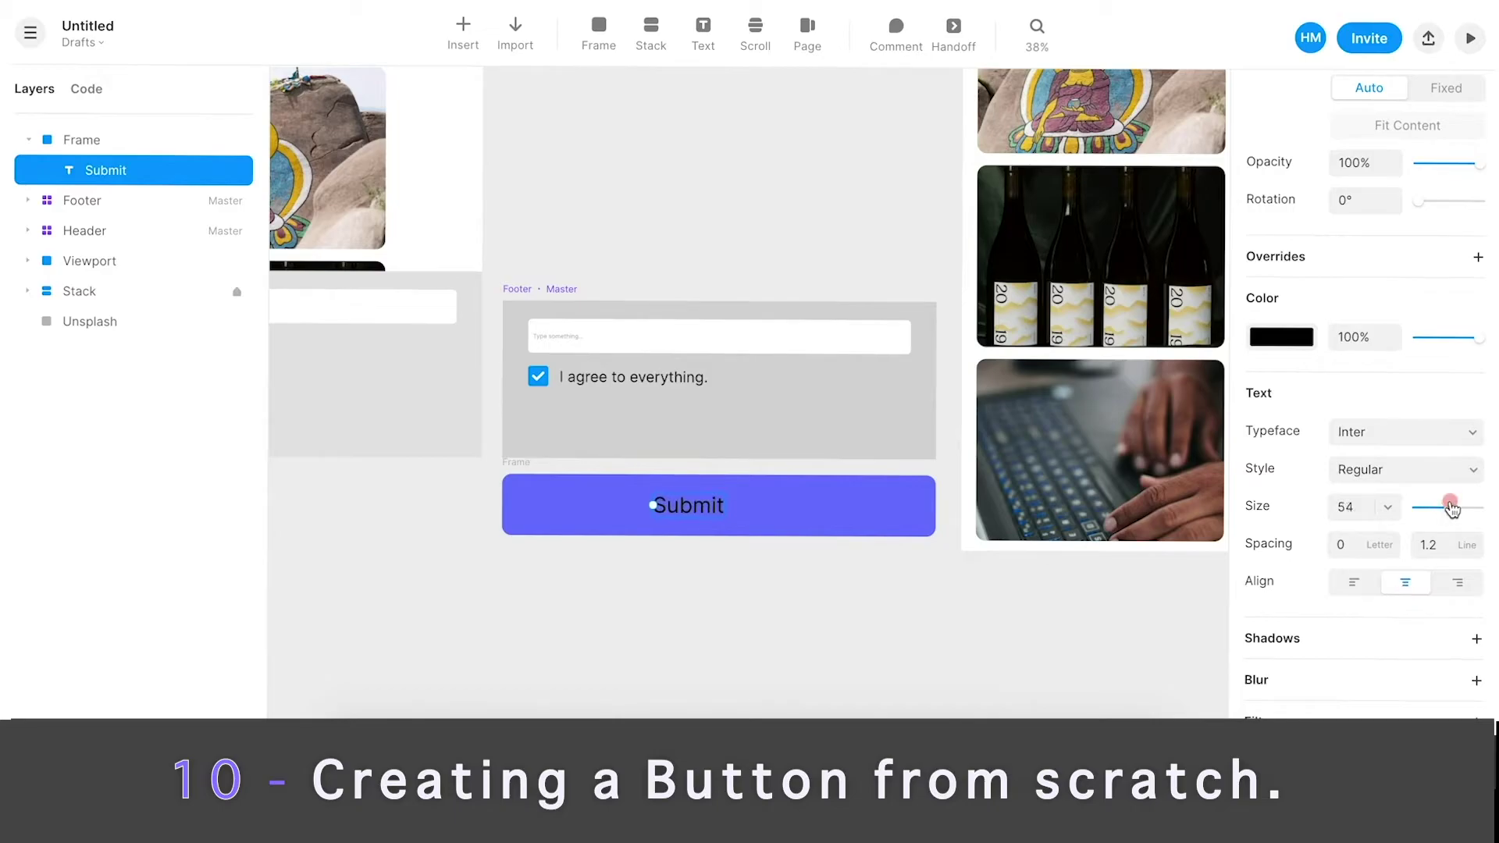
key("super+b")
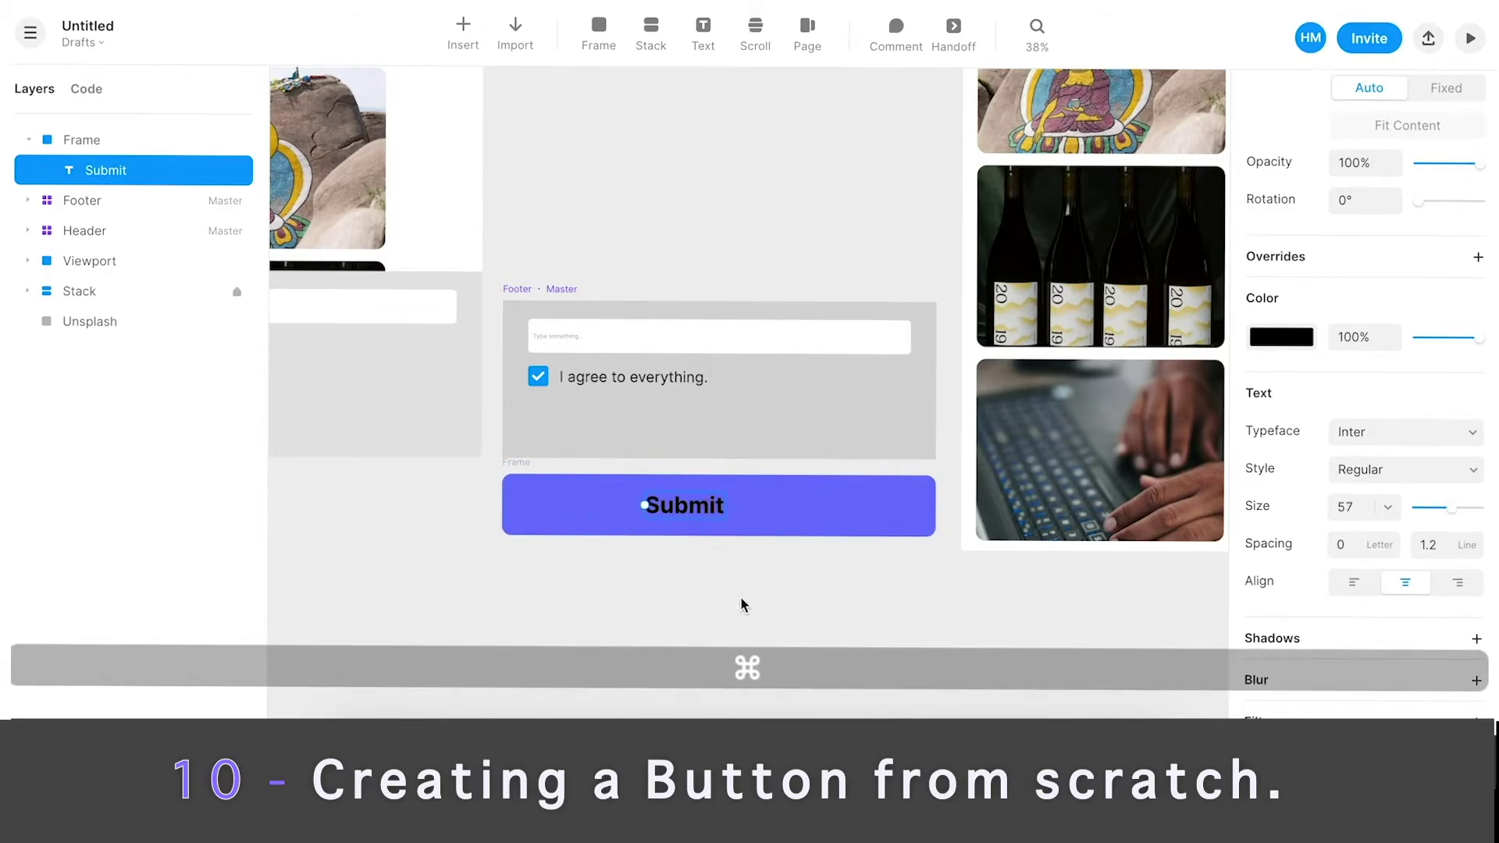
left_click(1278, 340)
left_click_drag(1027, 405, 843, 312)
left_click_drag(694, 511, 726, 510)
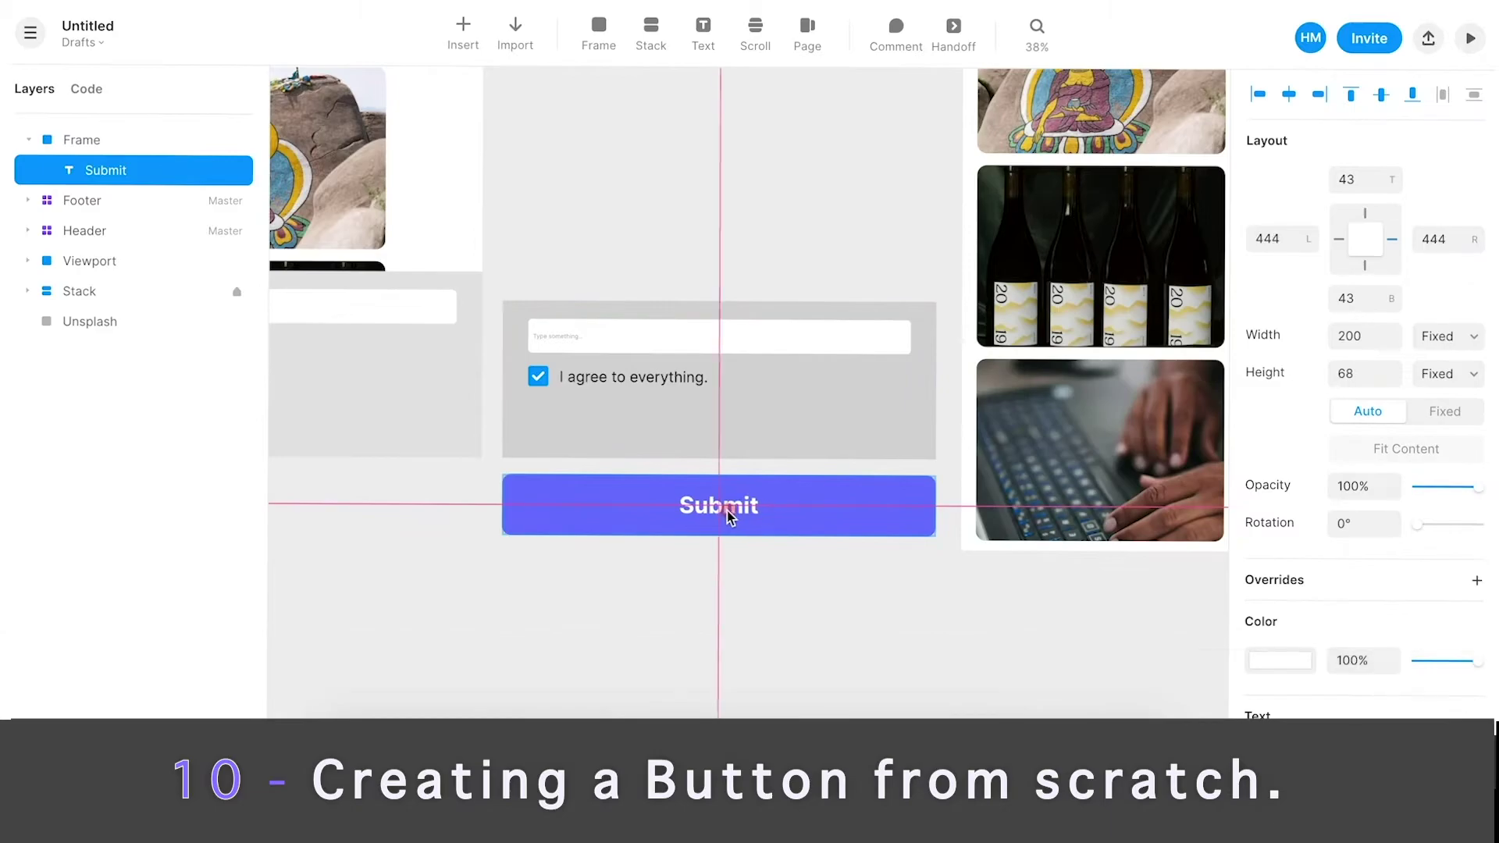
left_click(754, 614)
- Try stretching the Submit frame to about 329 high and narrowing it, and undo both resizes
left_click(730, 513)
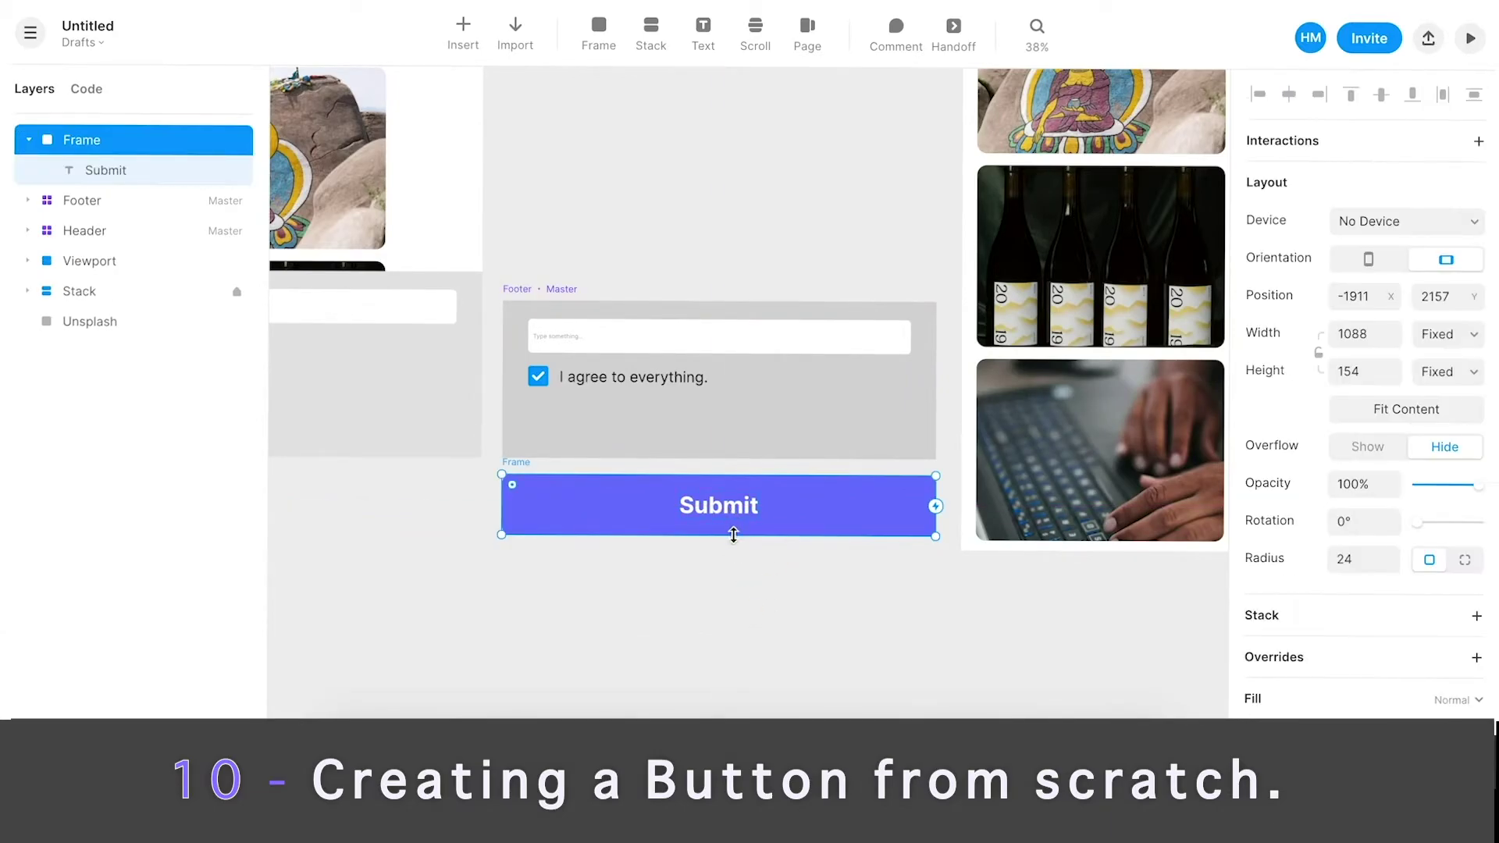
left_click_drag(732, 536, 728, 606)
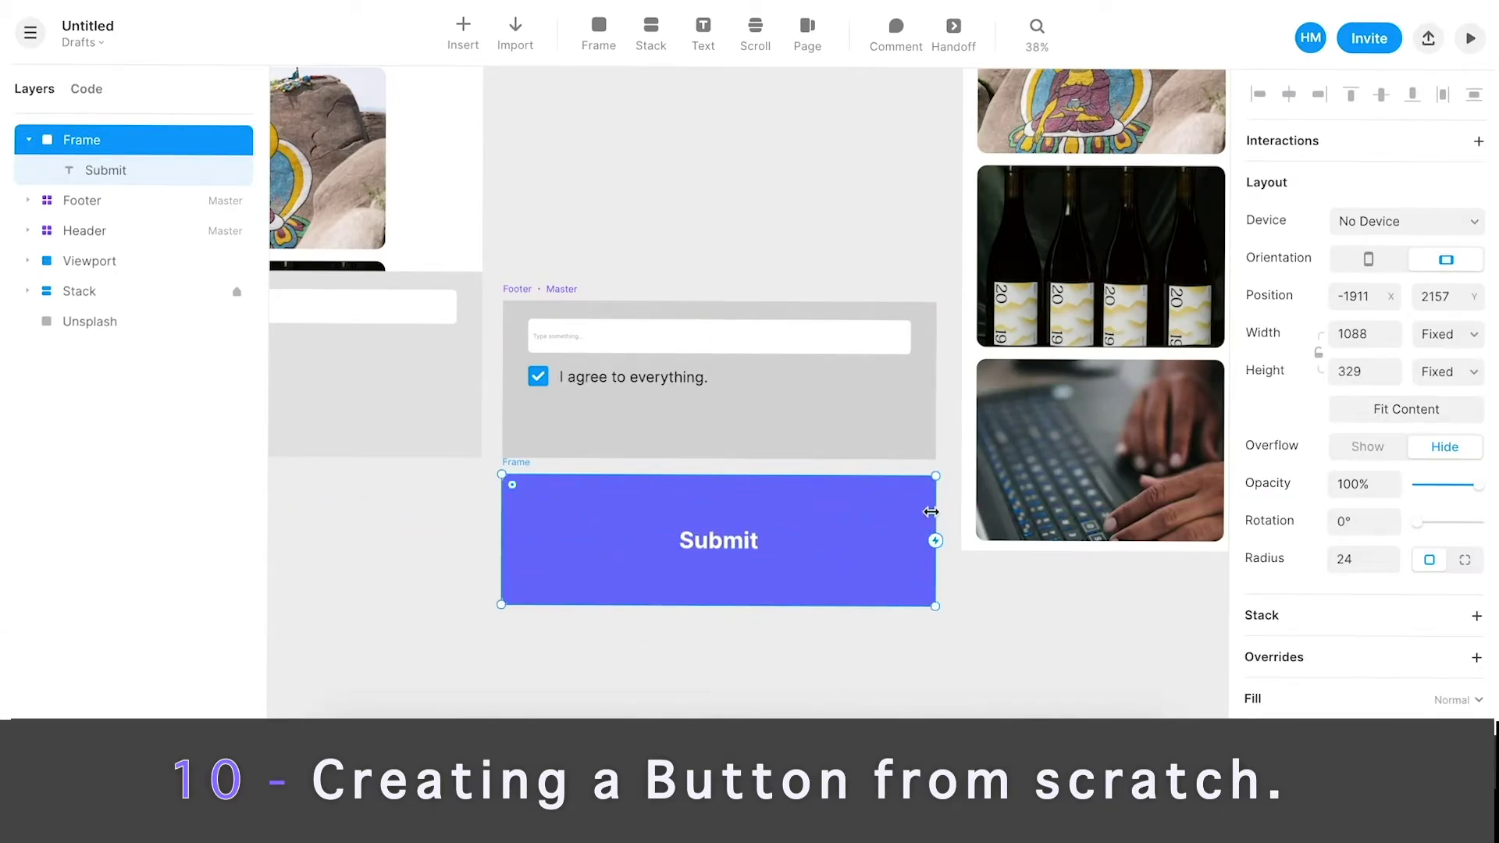
mouse_move(931, 512)
left_mouse_down()
mouse_move(837, 510)
mouse_move(906, 507)
left_mouse_up()
key("super+z")
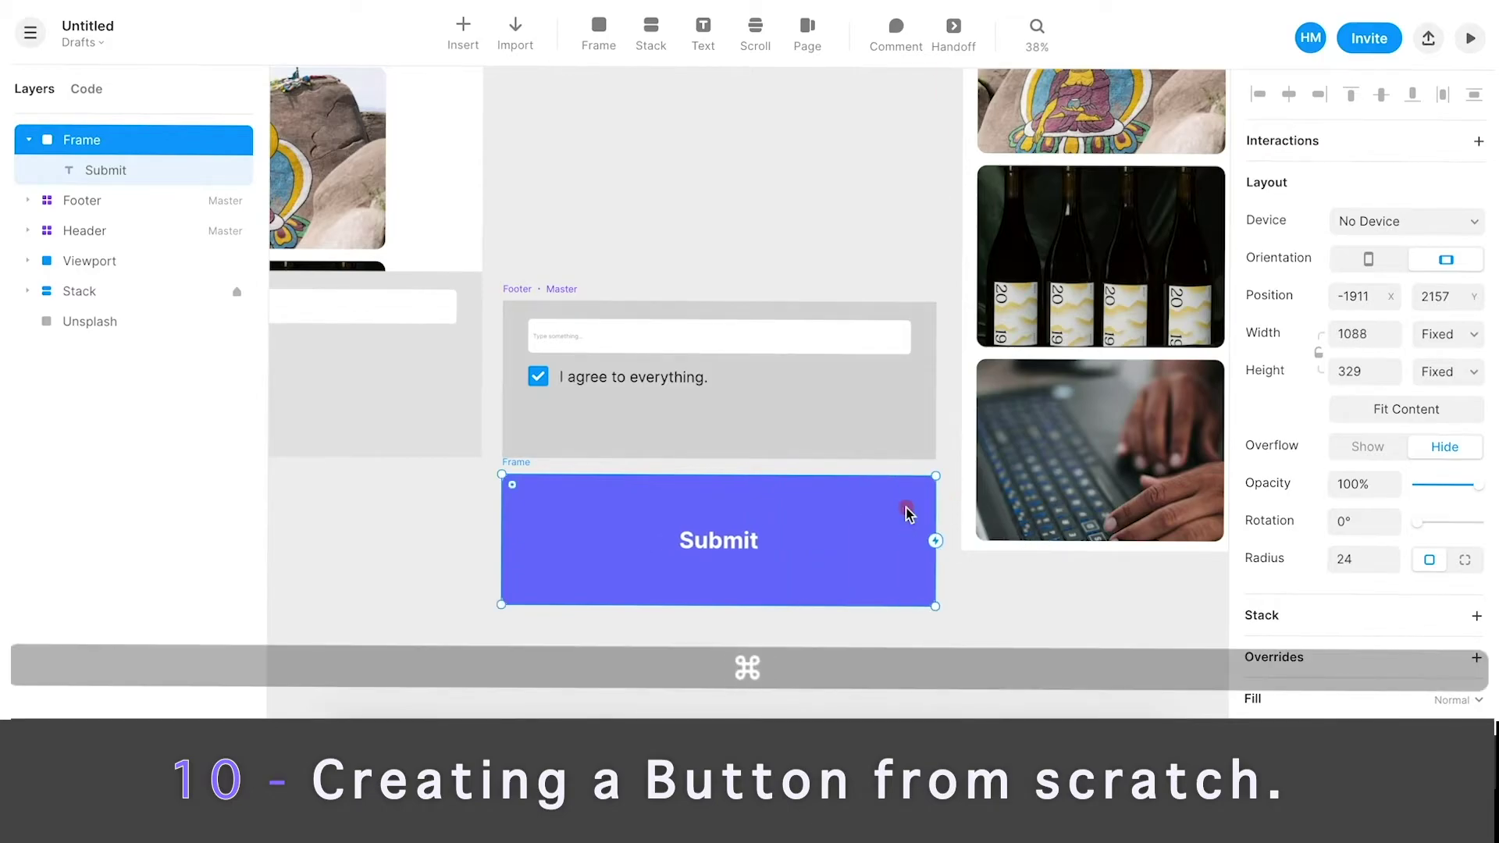
key("super+z")
- Move the Submit frame down to about Y 2249, away from the Footer master, and rename it Button
left_click(839, 582)
left_click(828, 499)
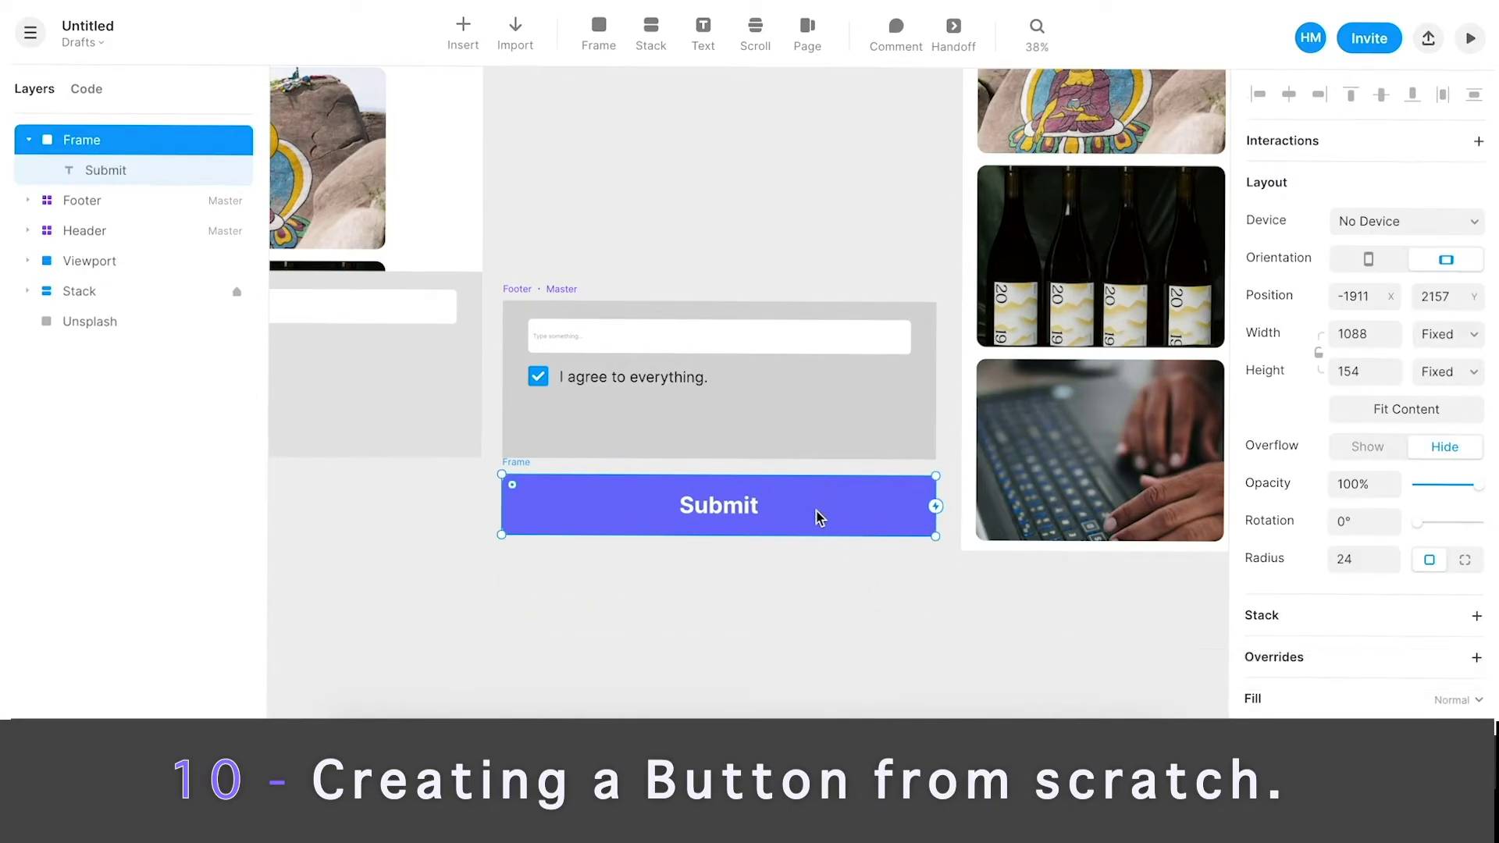
left_click_drag(816, 515, 812, 553)
key("Return")
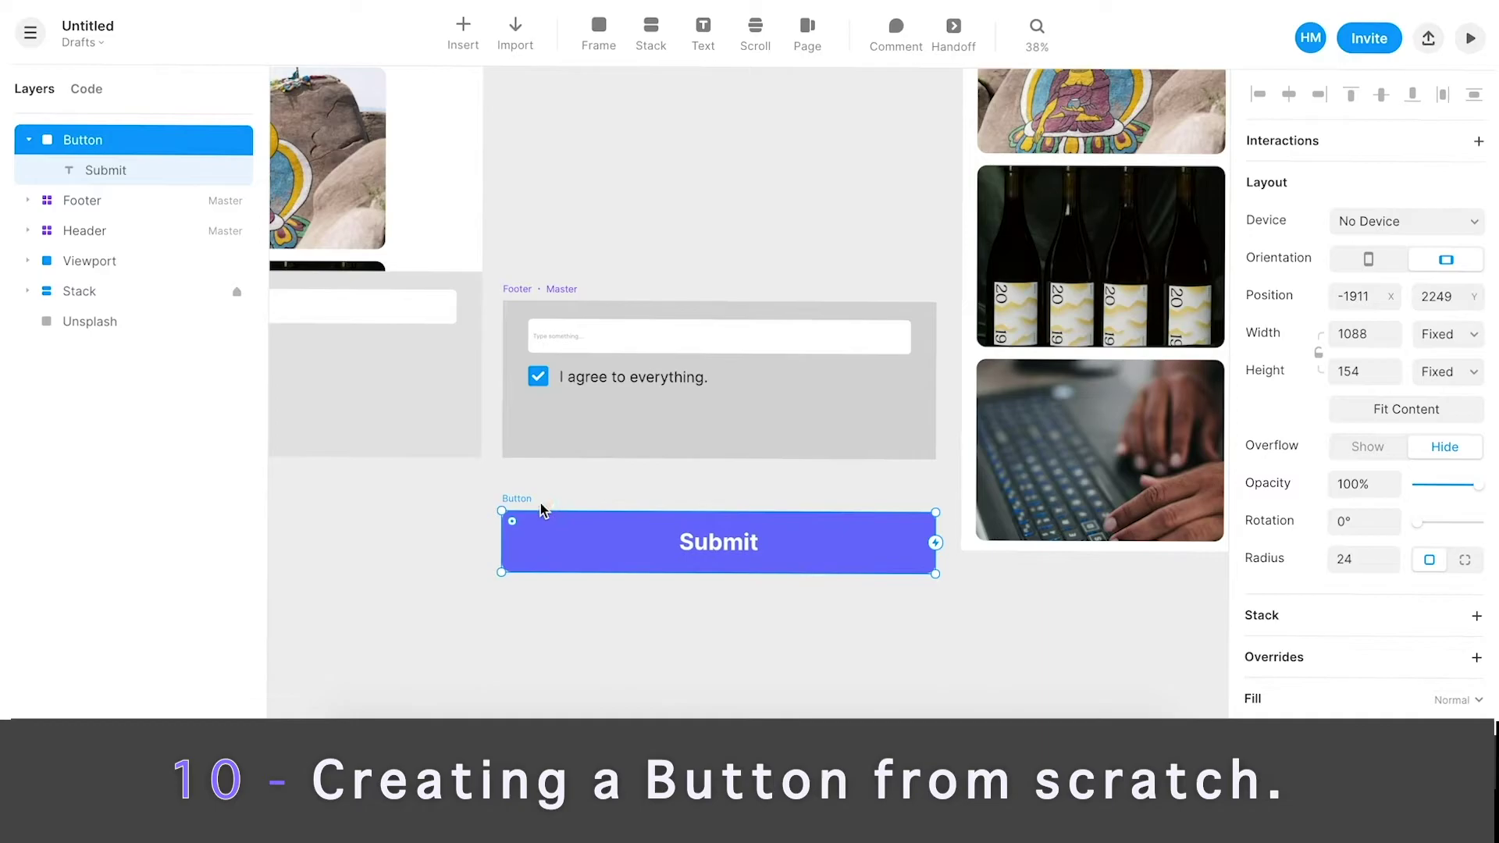
- Turn the Button frame into a master component
key("super+k")
scroll(604, 503, "up", 3)
left_click(606, 475)
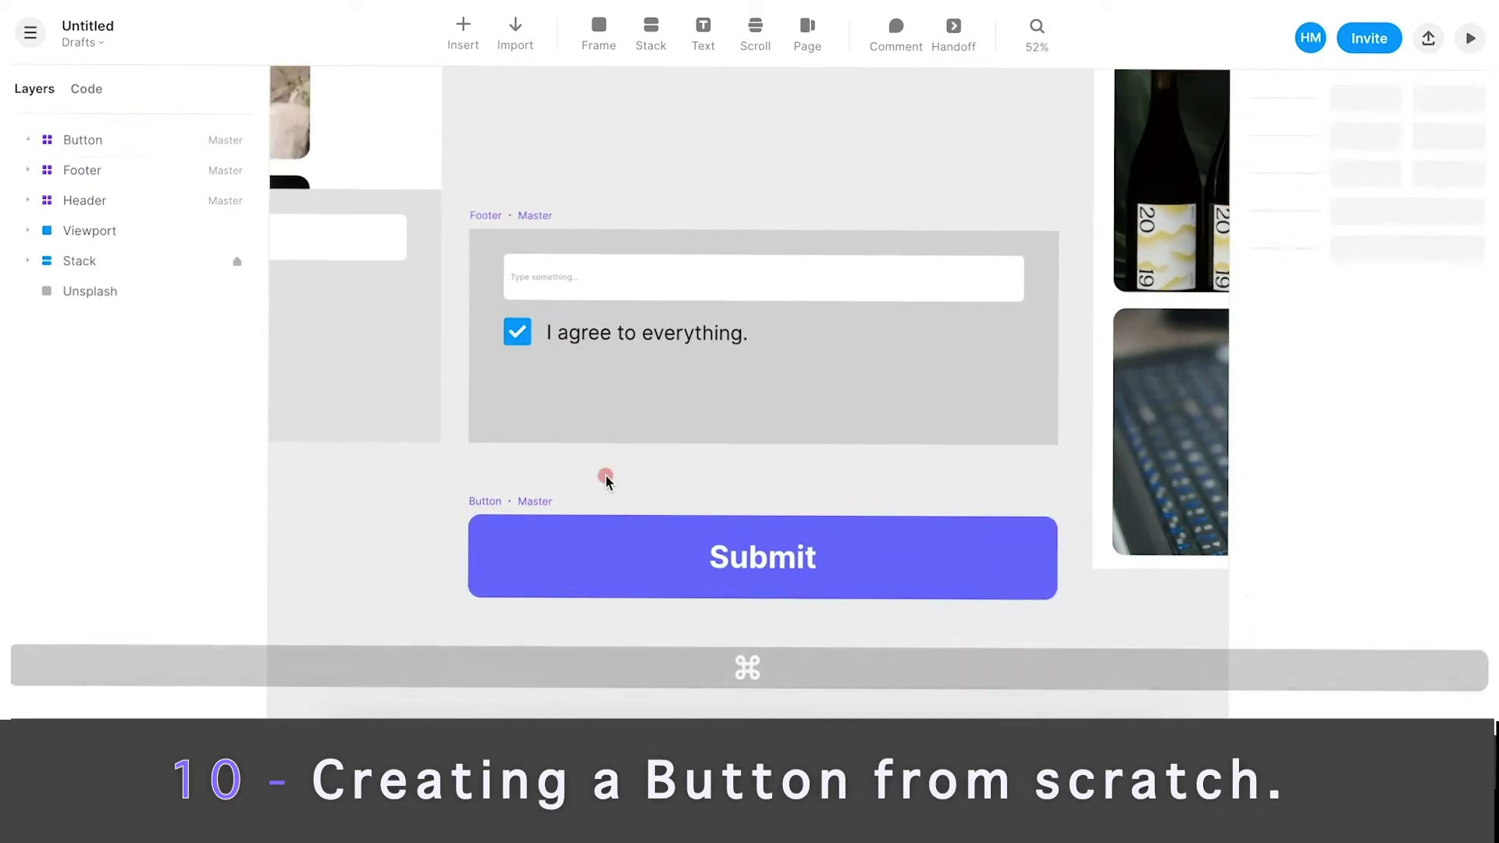
- Duplicate the Button master into the Footer master as an instance and narrow it evenly to about 986 wide
scroll(606, 475, "down", 5)
scroll(606, 474, "up", 1)
left_click_drag(640, 535, 641, 433)
scroll(640, 439, "up", 3)
left_click_drag(946, 423, 932, 422)
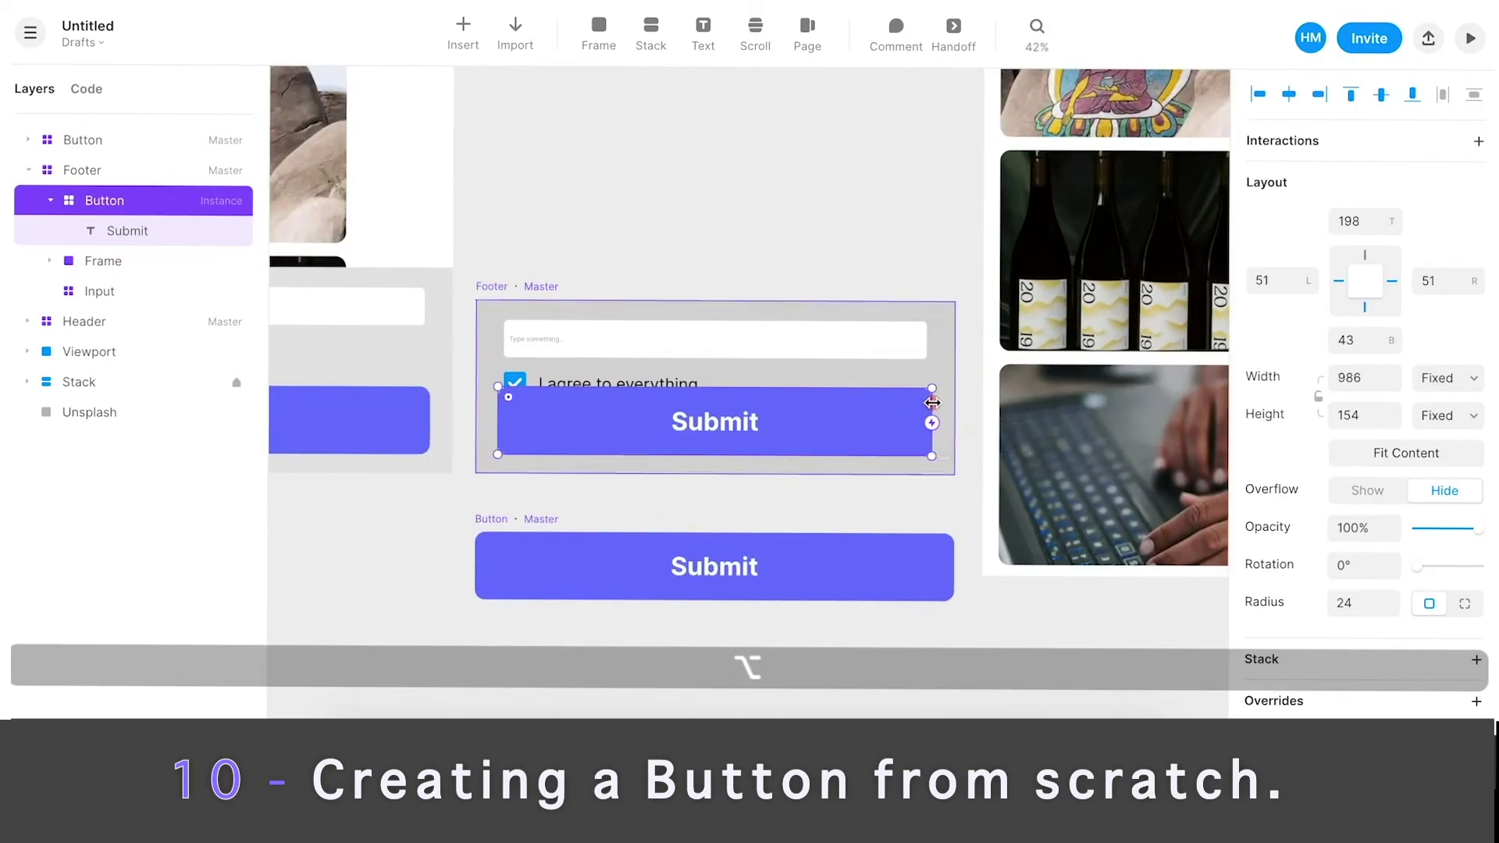
- Shorten the Button instance from its top edge and extend the Footer master upward to about 528 high
left_click_drag(738, 387, 817, 436)
double_click(737, 422)
key("super+z")
left_click(810, 430)
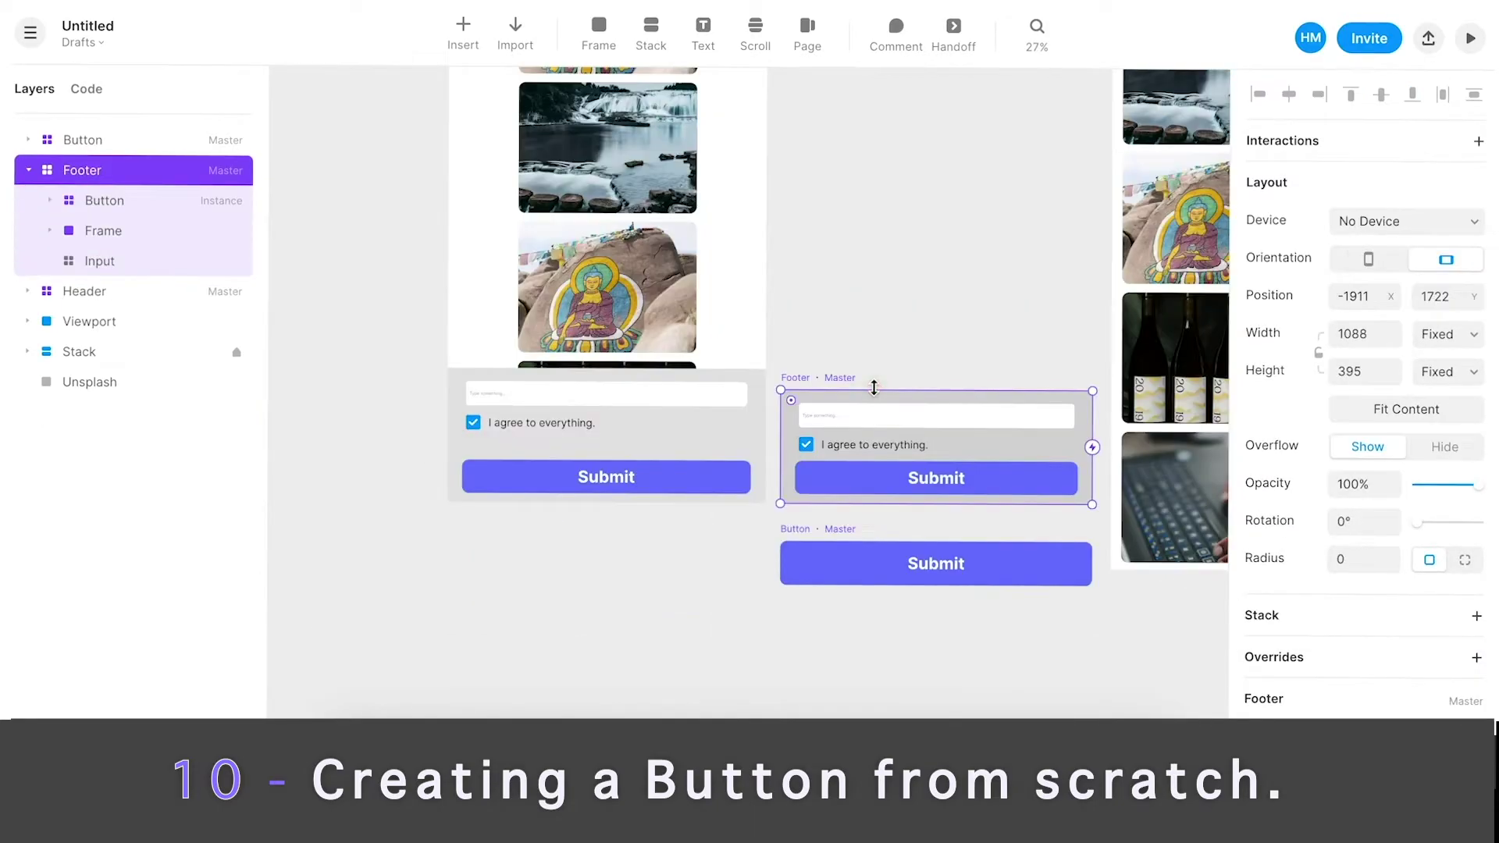
left_click_drag(874, 388, 873, 349)
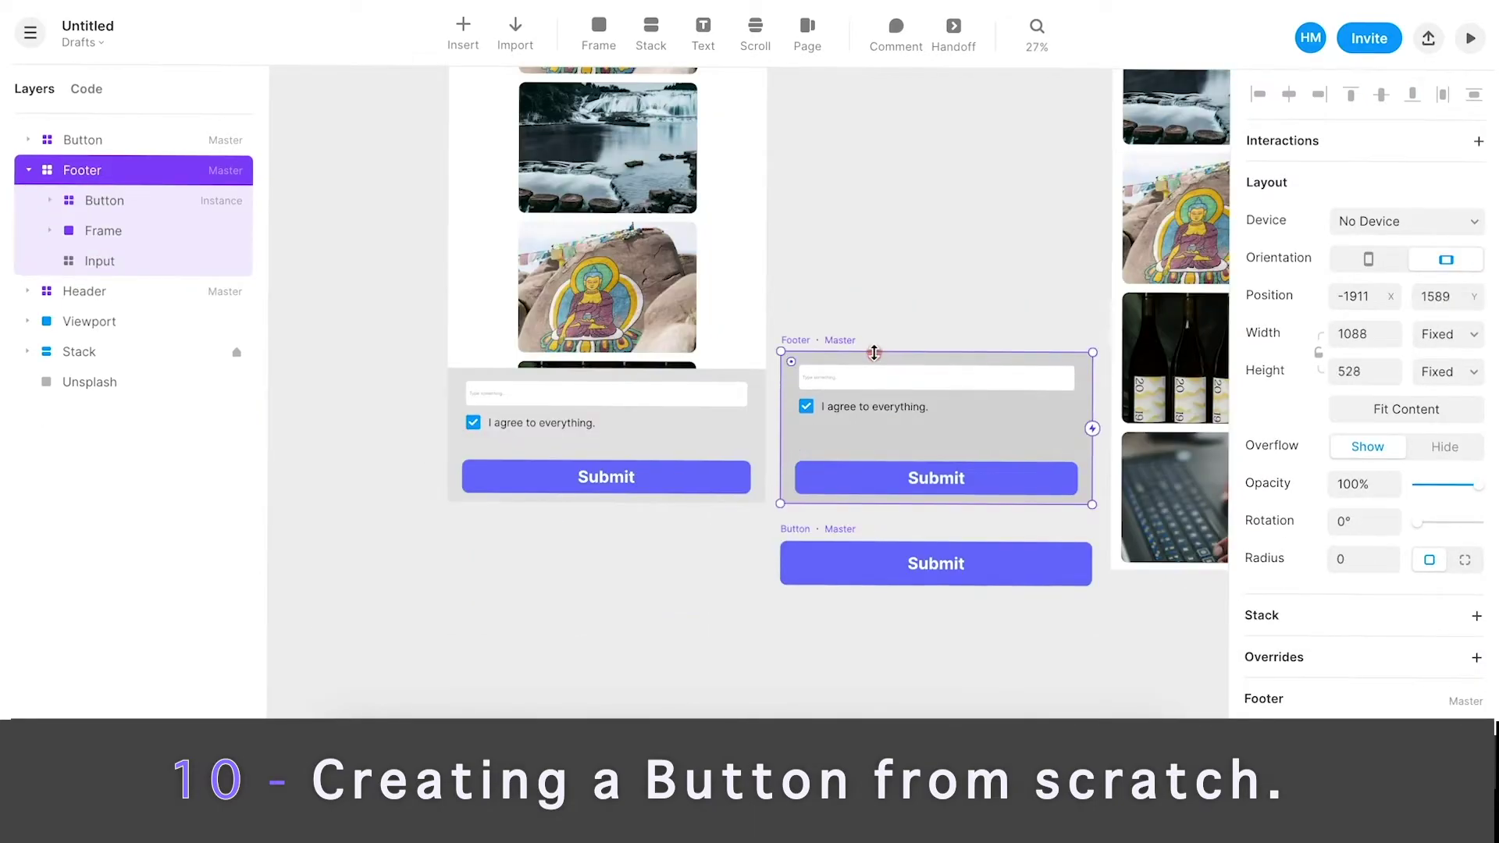
- Move the Button instance slightly upward inside the Footer master, closer to the checkbox
left_click(875, 488, "super")
left_click_drag(875, 489, 875, 481)
key("alt")
left_click(864, 250)
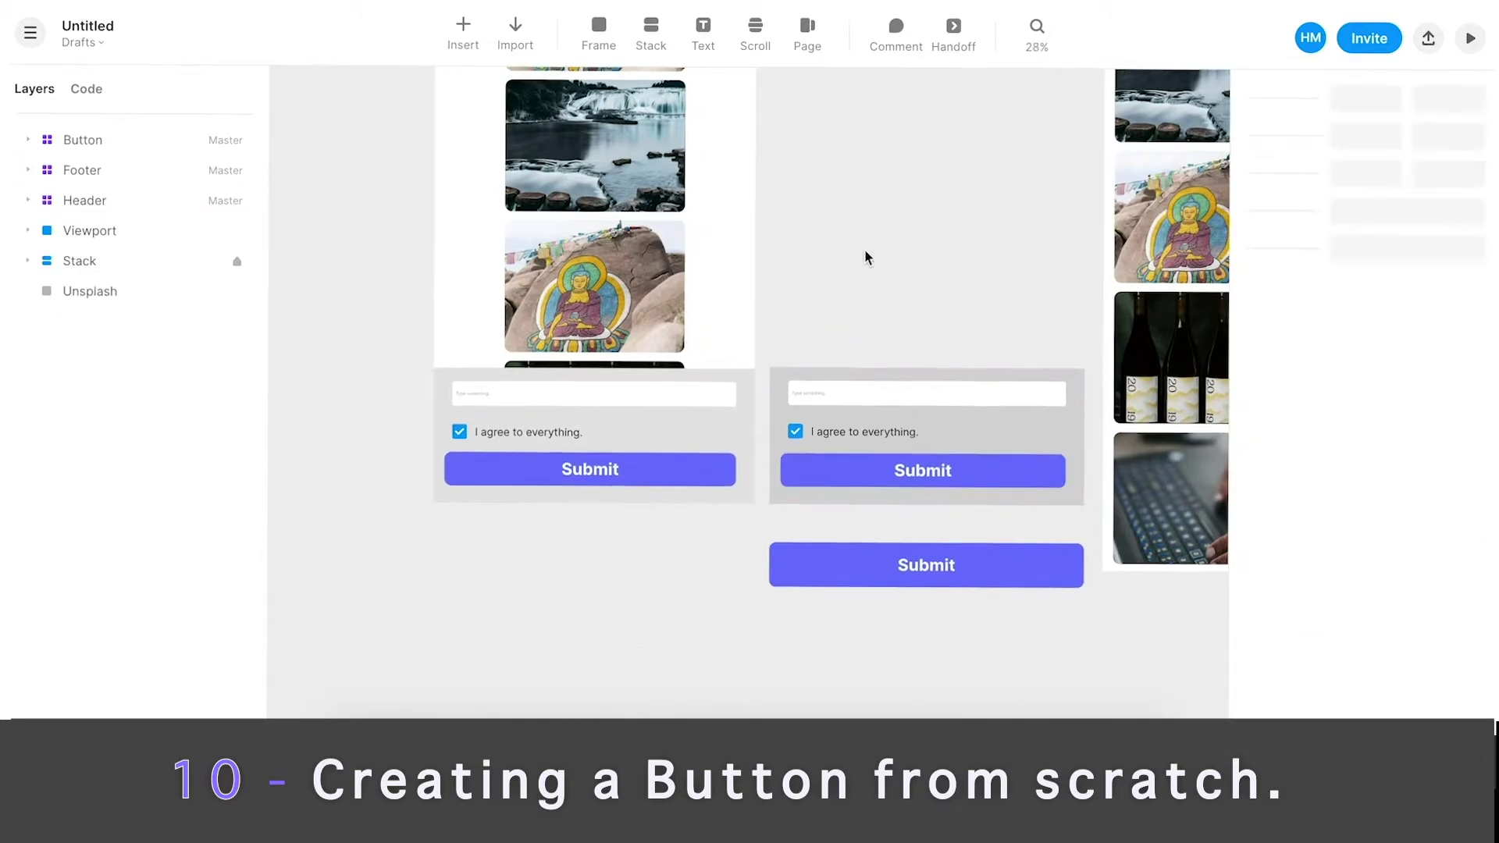
- Preview the Footer master with its Submit button
scroll(905, 465, "right", 4)
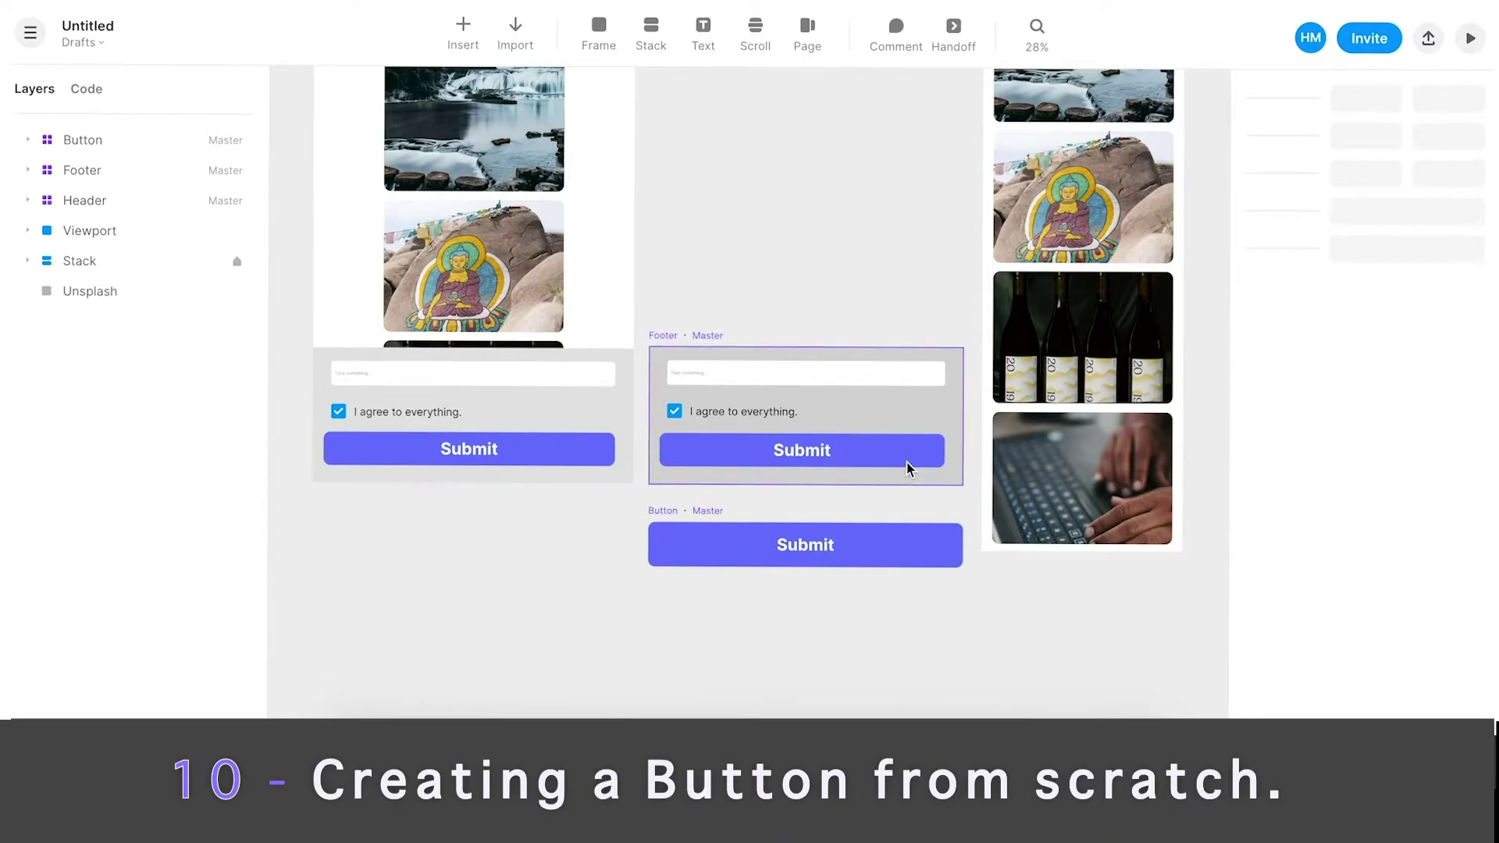
left_click(1470, 38)
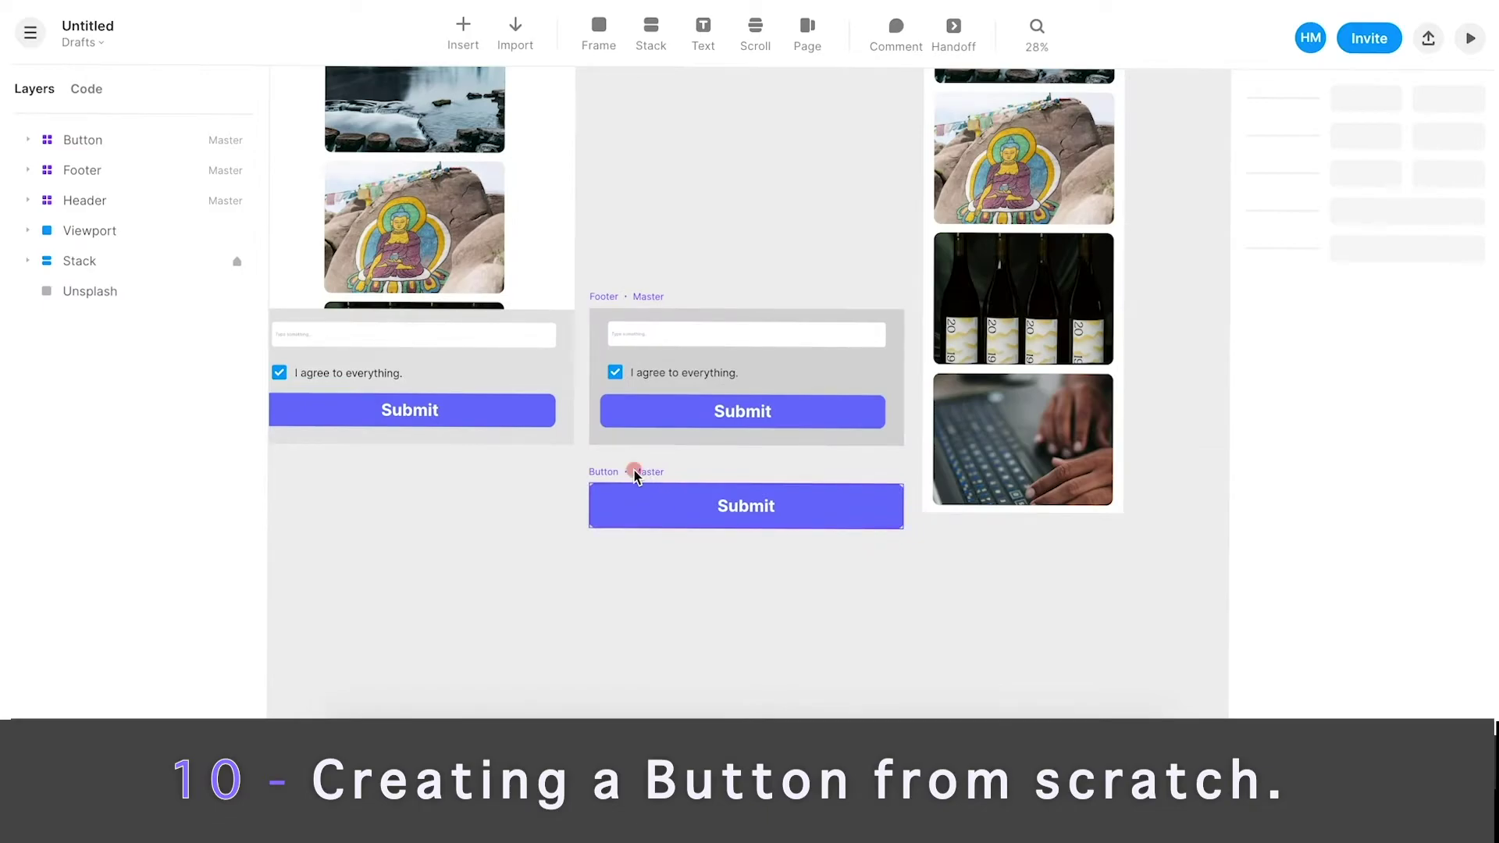
- Add an override to the Button master
left_click(634, 472)
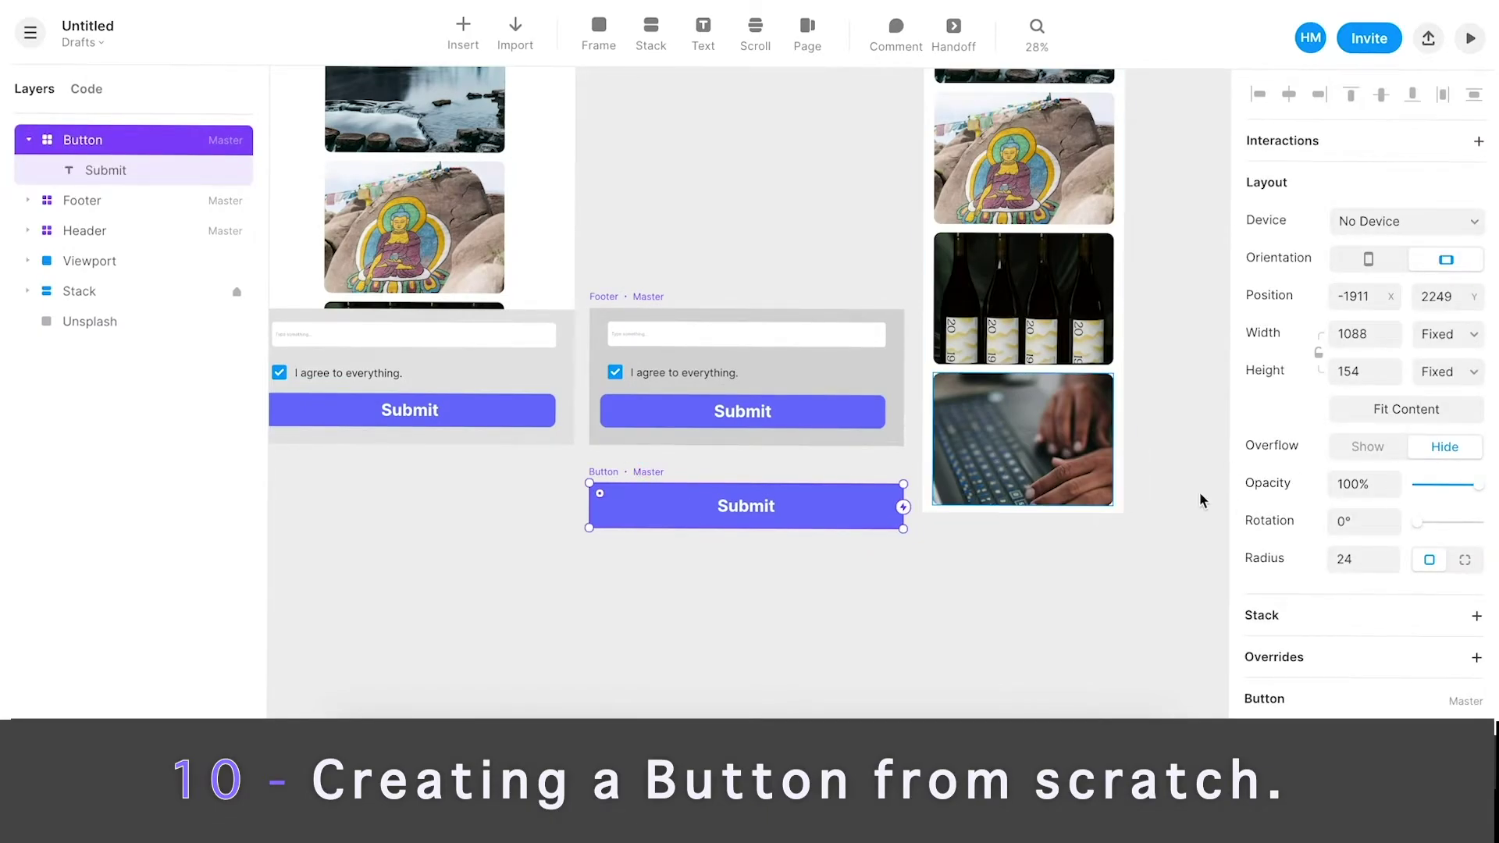
scroll(1274, 521, "down", 2)
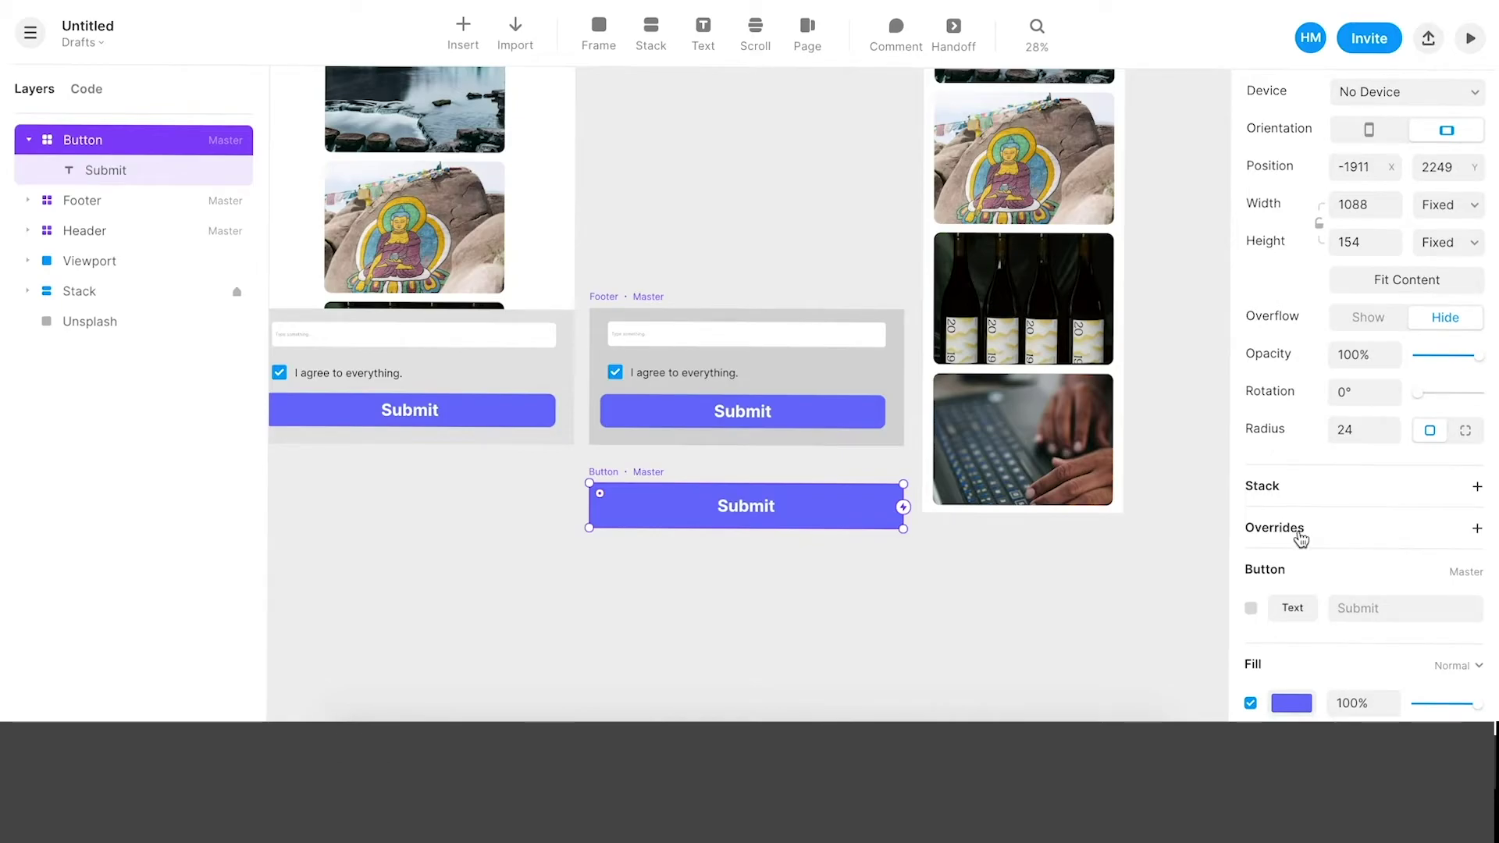
scroll(1300, 538, "down", 1)
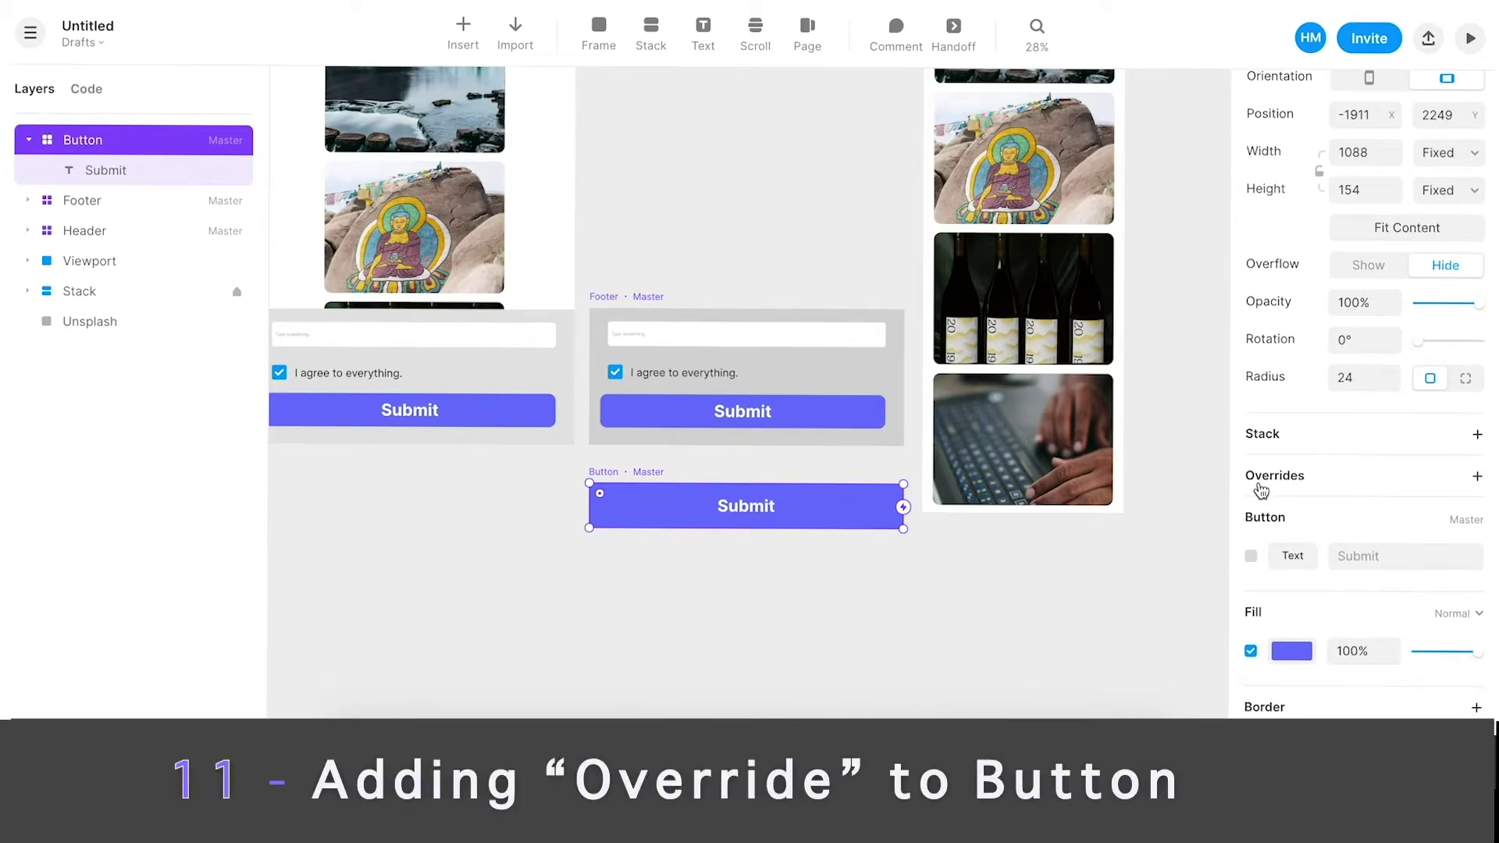
left_click(1477, 480)
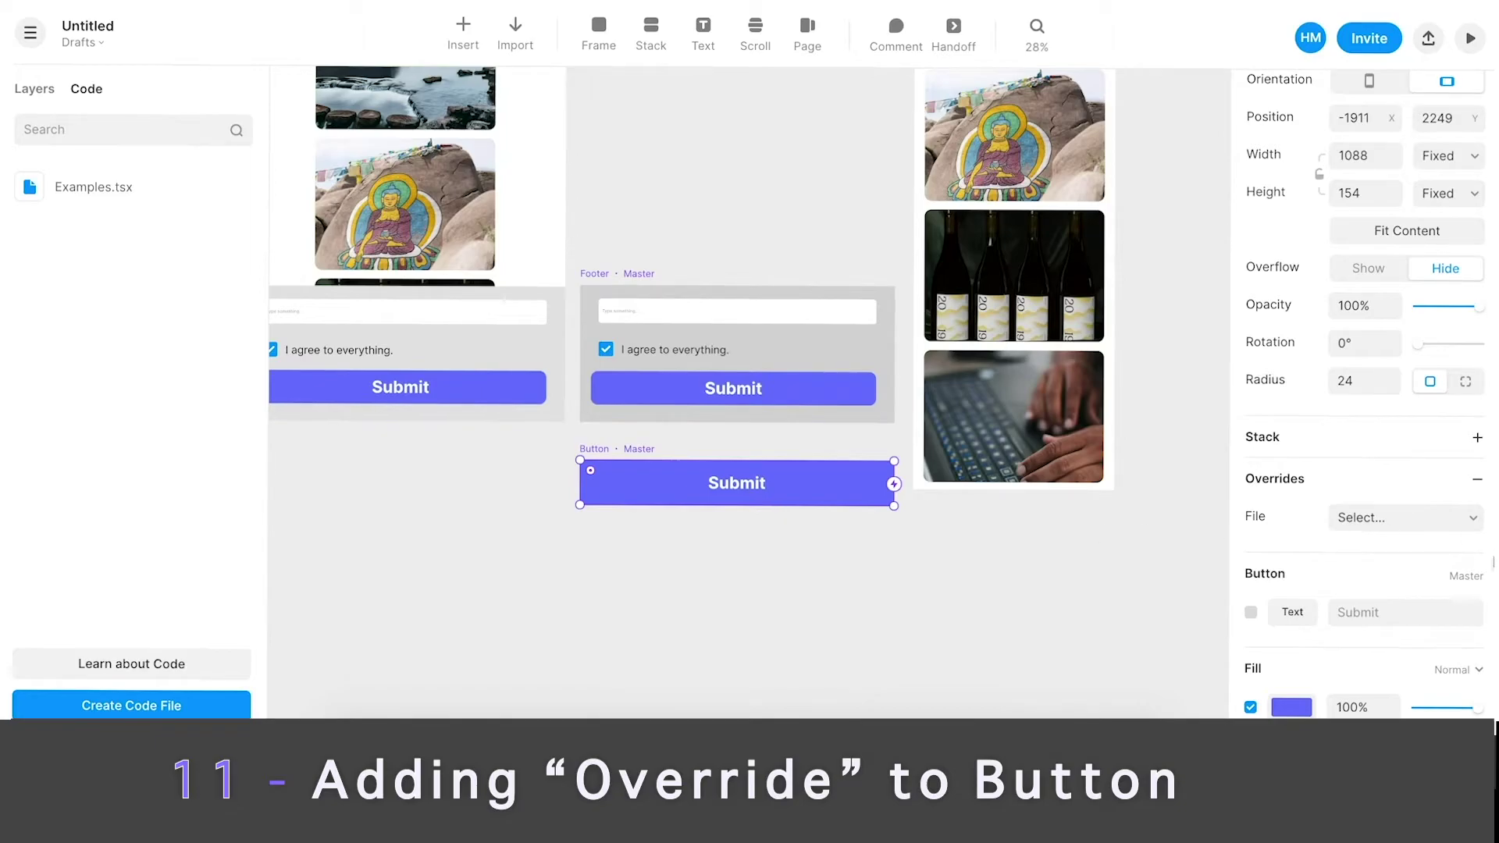
left_click(32, 33)
mouse_move(128, 390)
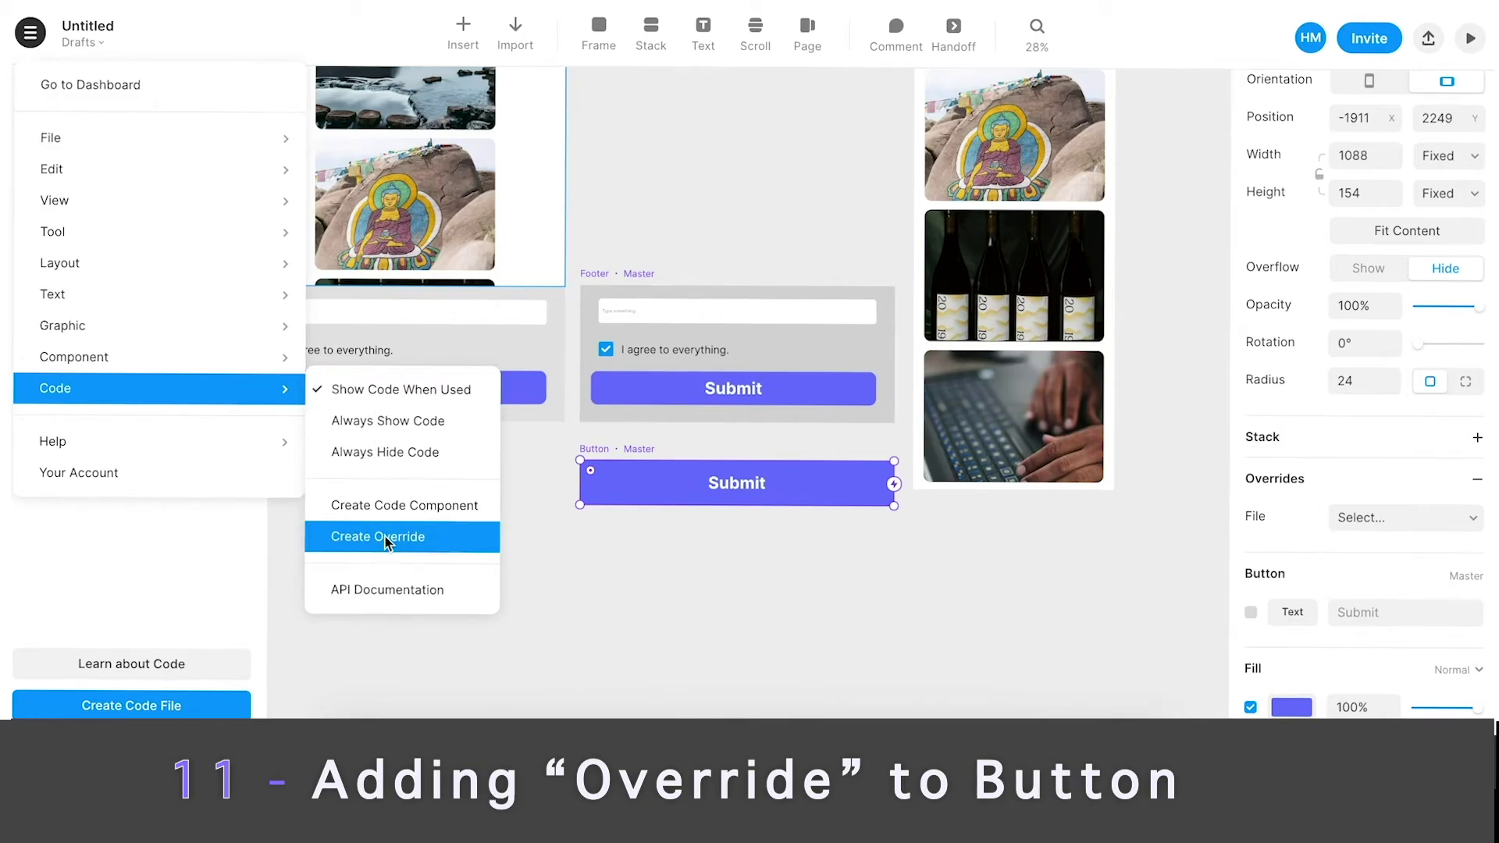
left_click(616, 551)
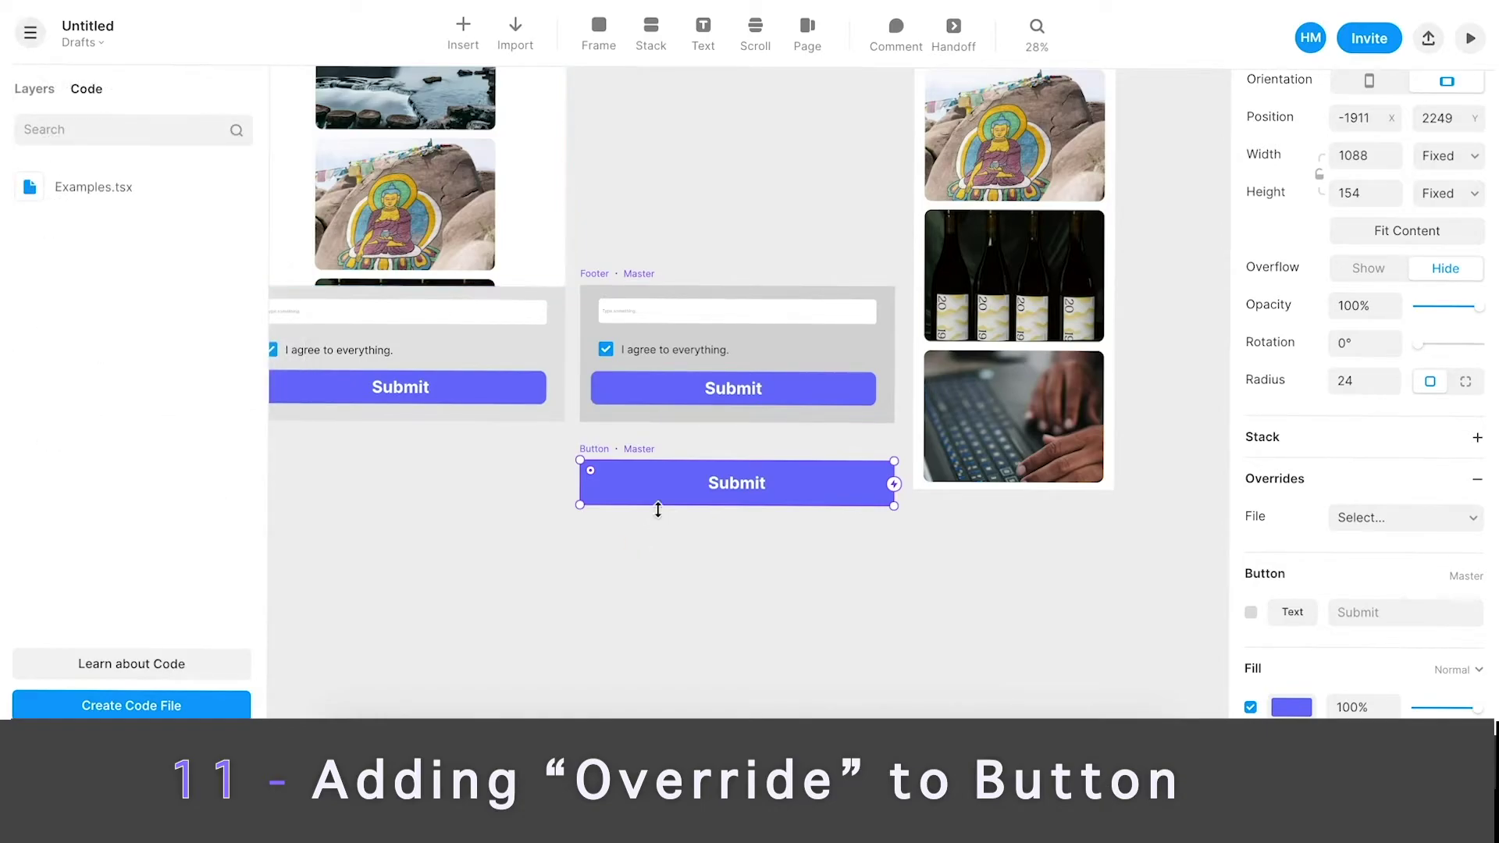
- Assign the Hover override from the Examples file to the Button master and preview it
scroll(1374, 547, "down", 1)
left_click(1395, 509)
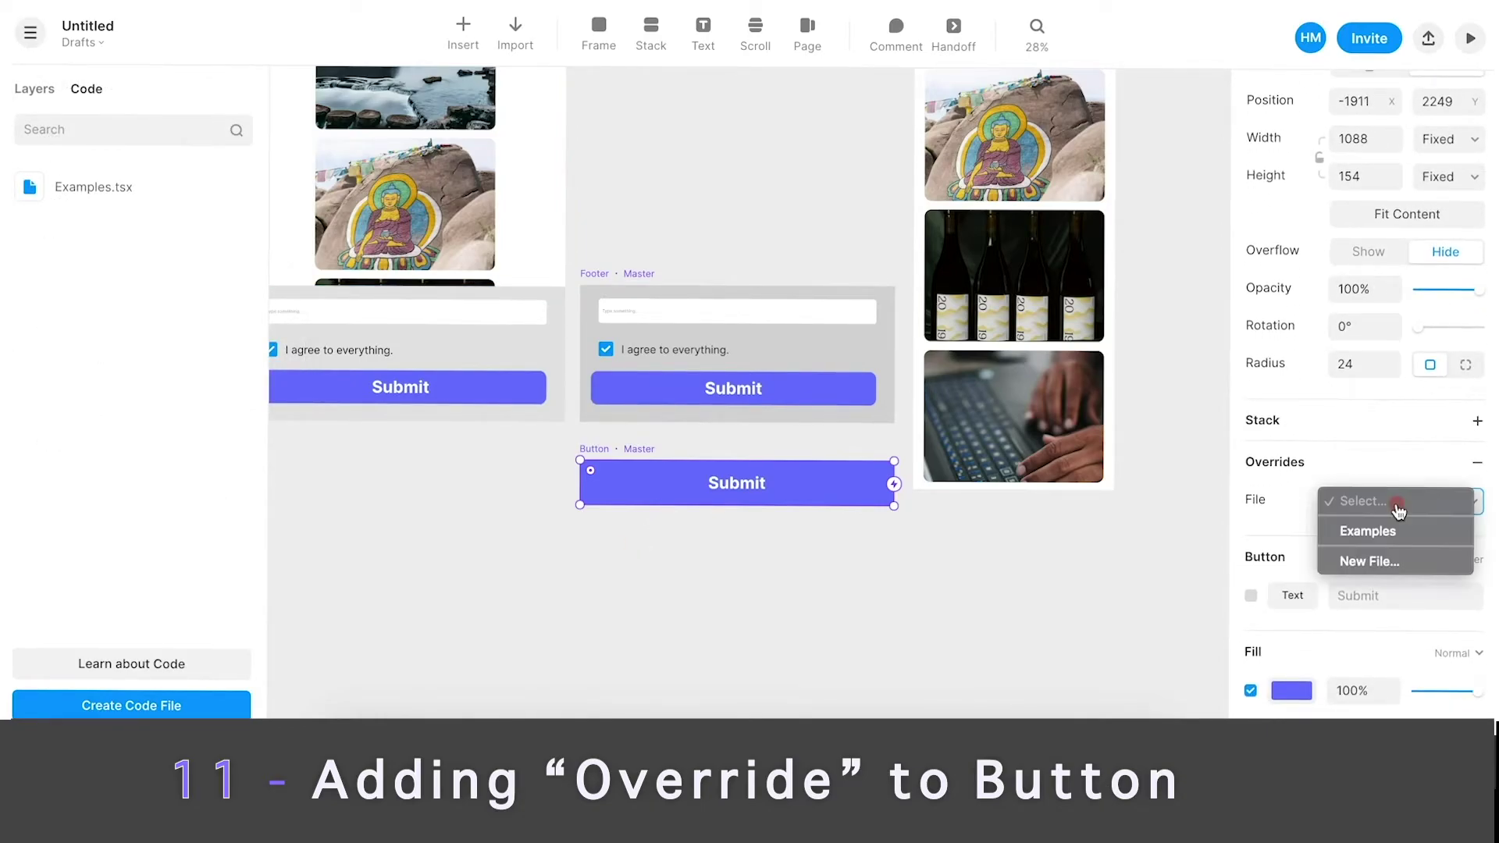
left_click(1385, 535)
left_click(1385, 538)
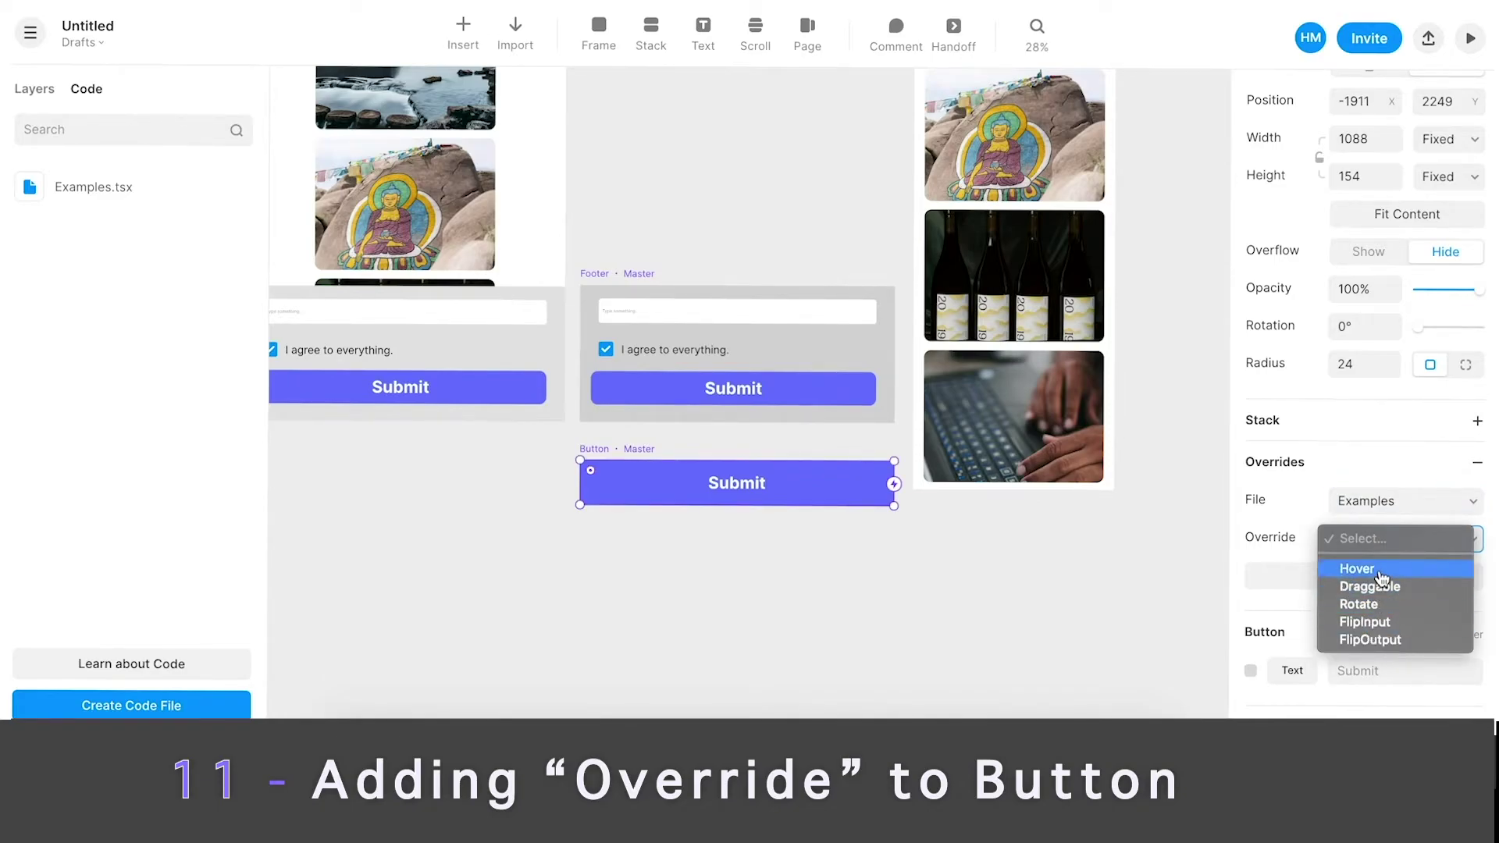
left_click(1380, 576)
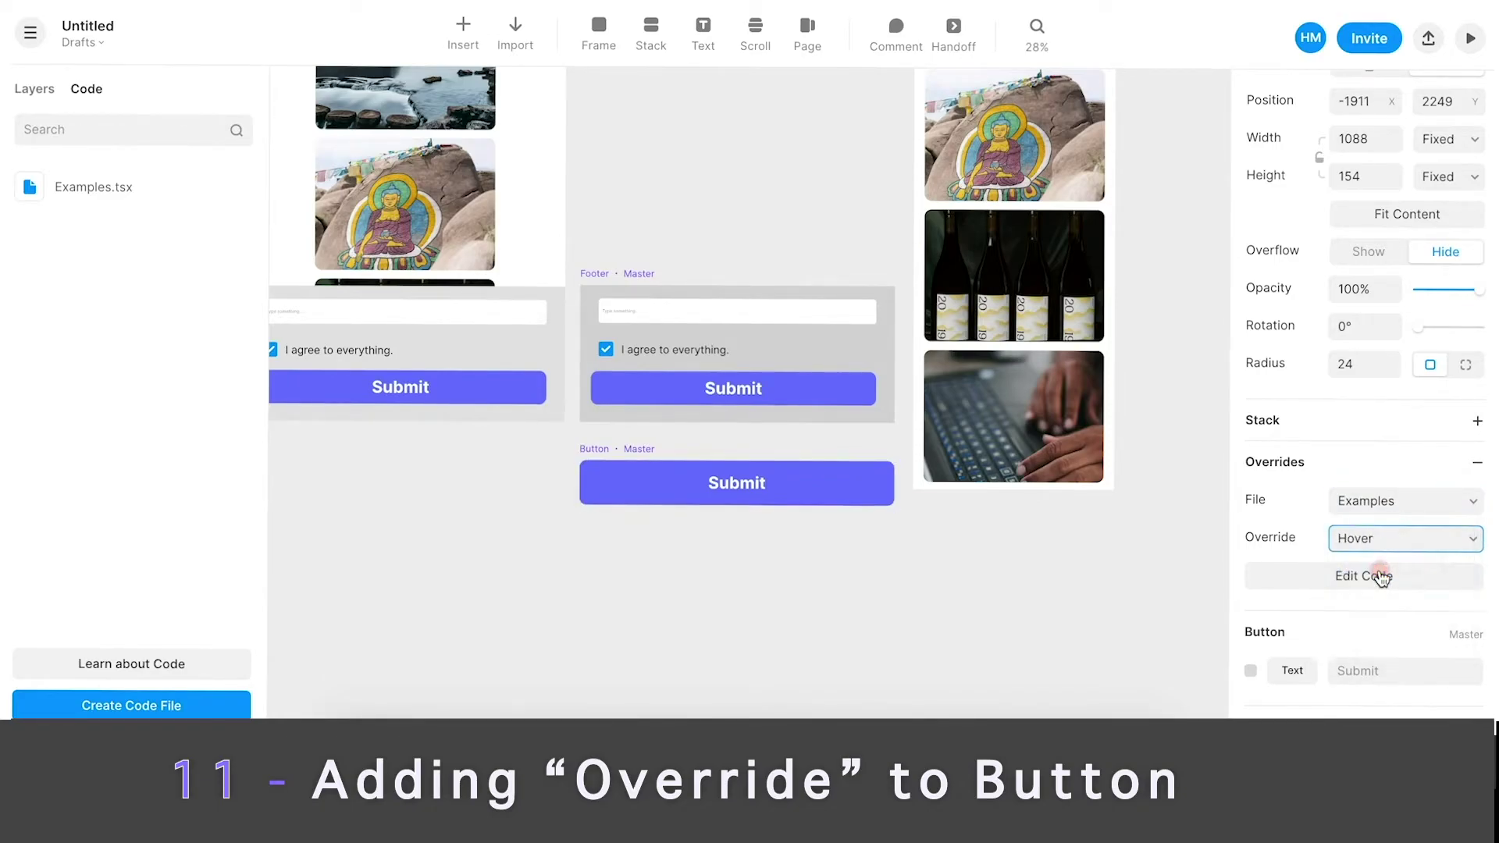
key("super+p")
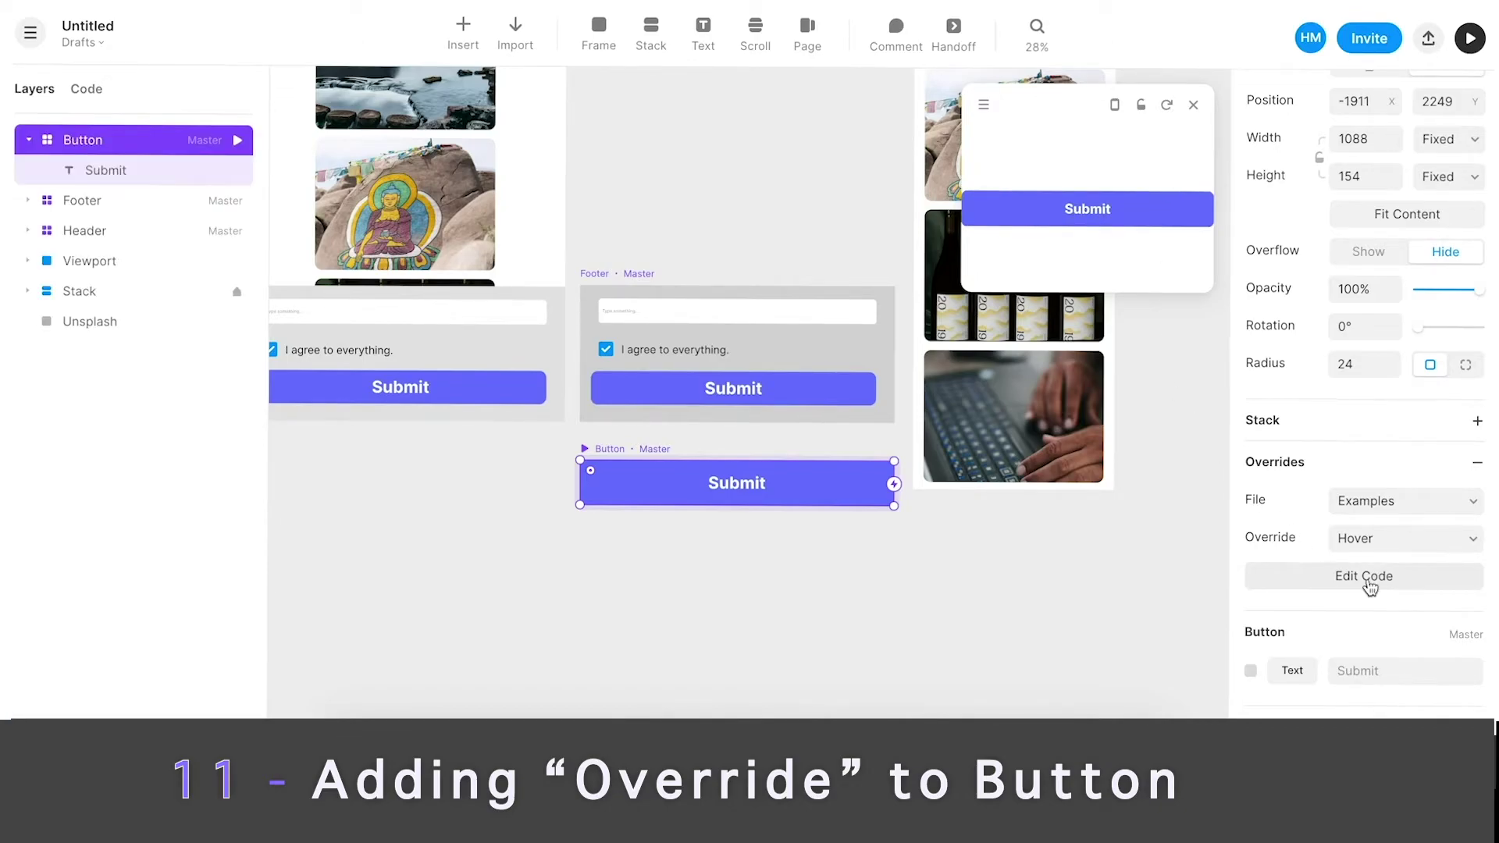
- Open the Button override's code and read through the data constant and override functions in Examples.tsx
left_click(1368, 582)
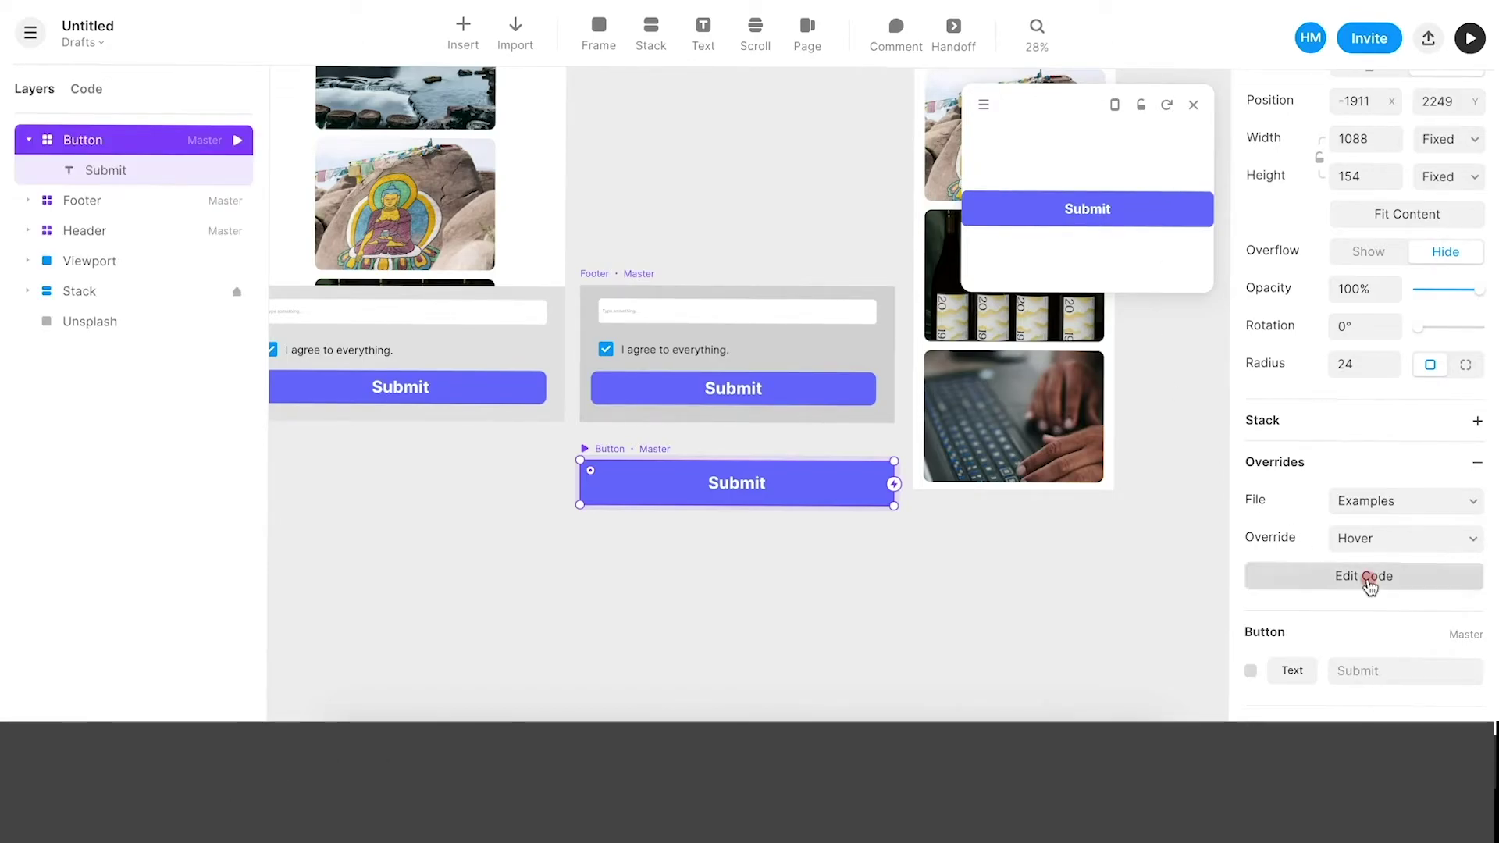
scroll(821, 402, "down", 8)
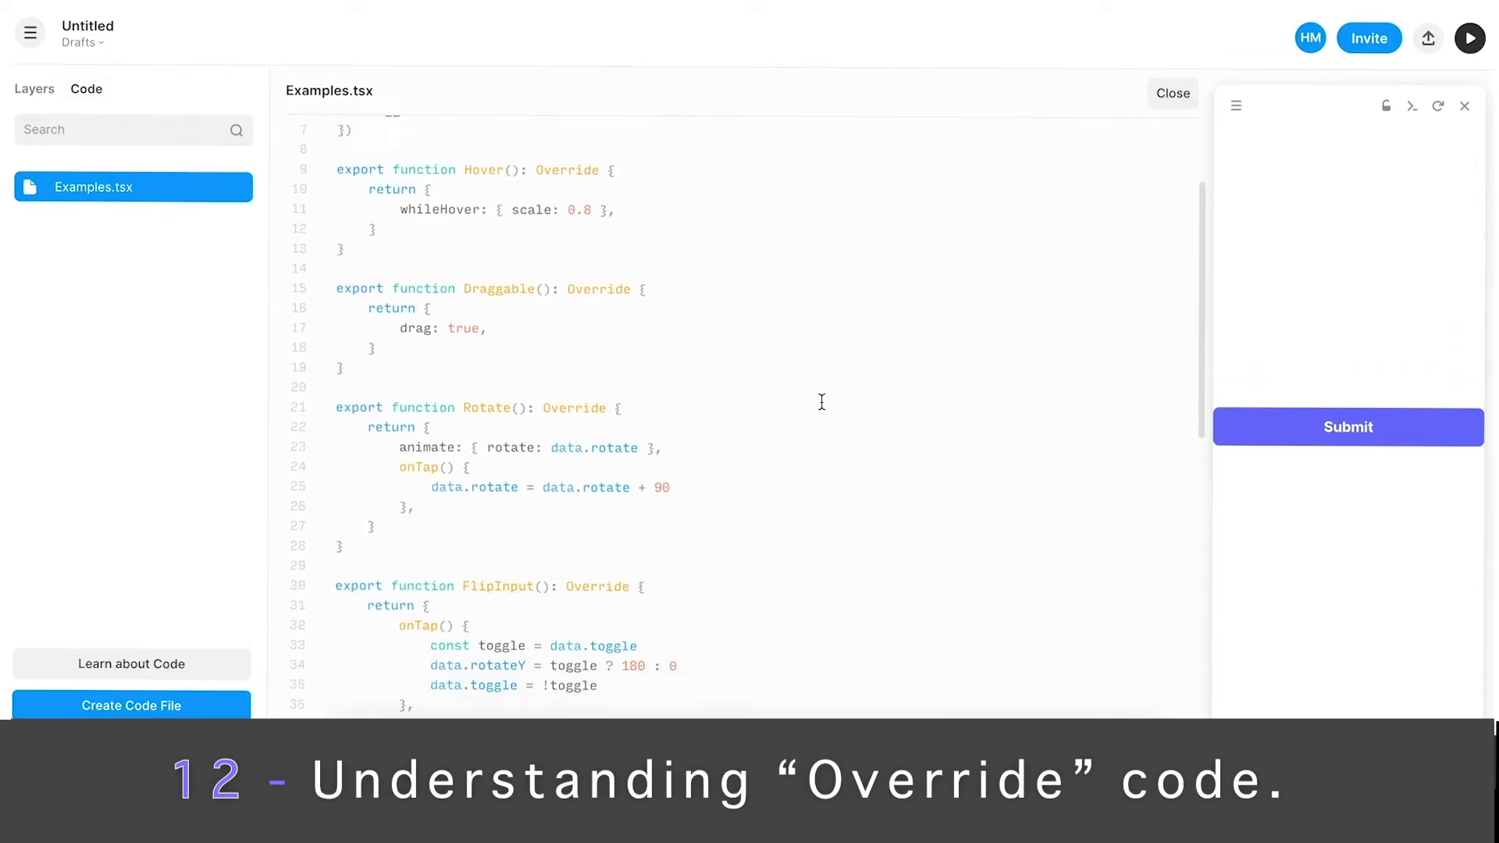
scroll(821, 402, "up", 8)
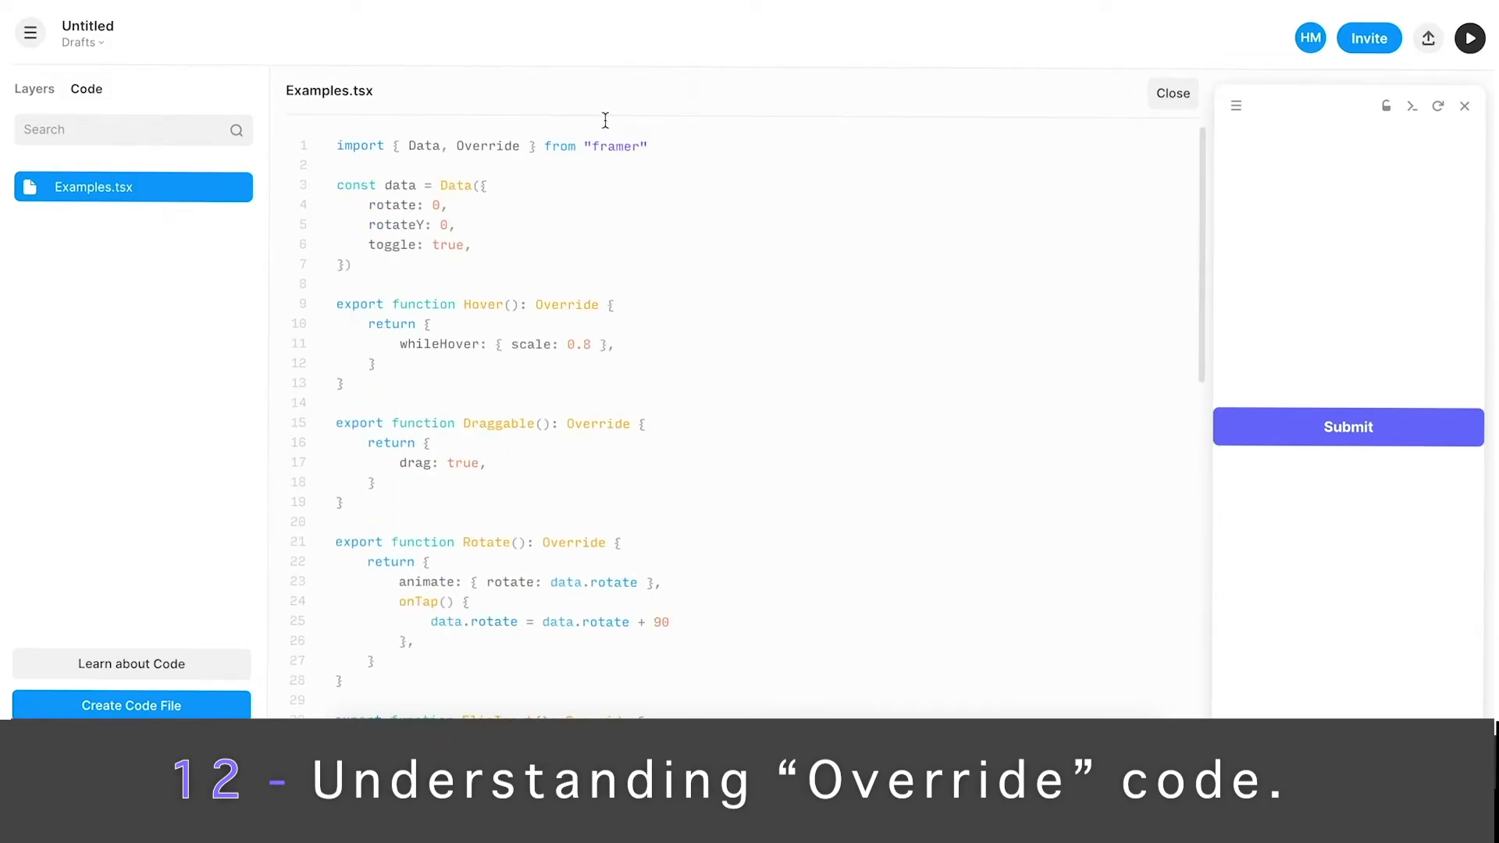
left_click_drag(648, 146, 368, 344)
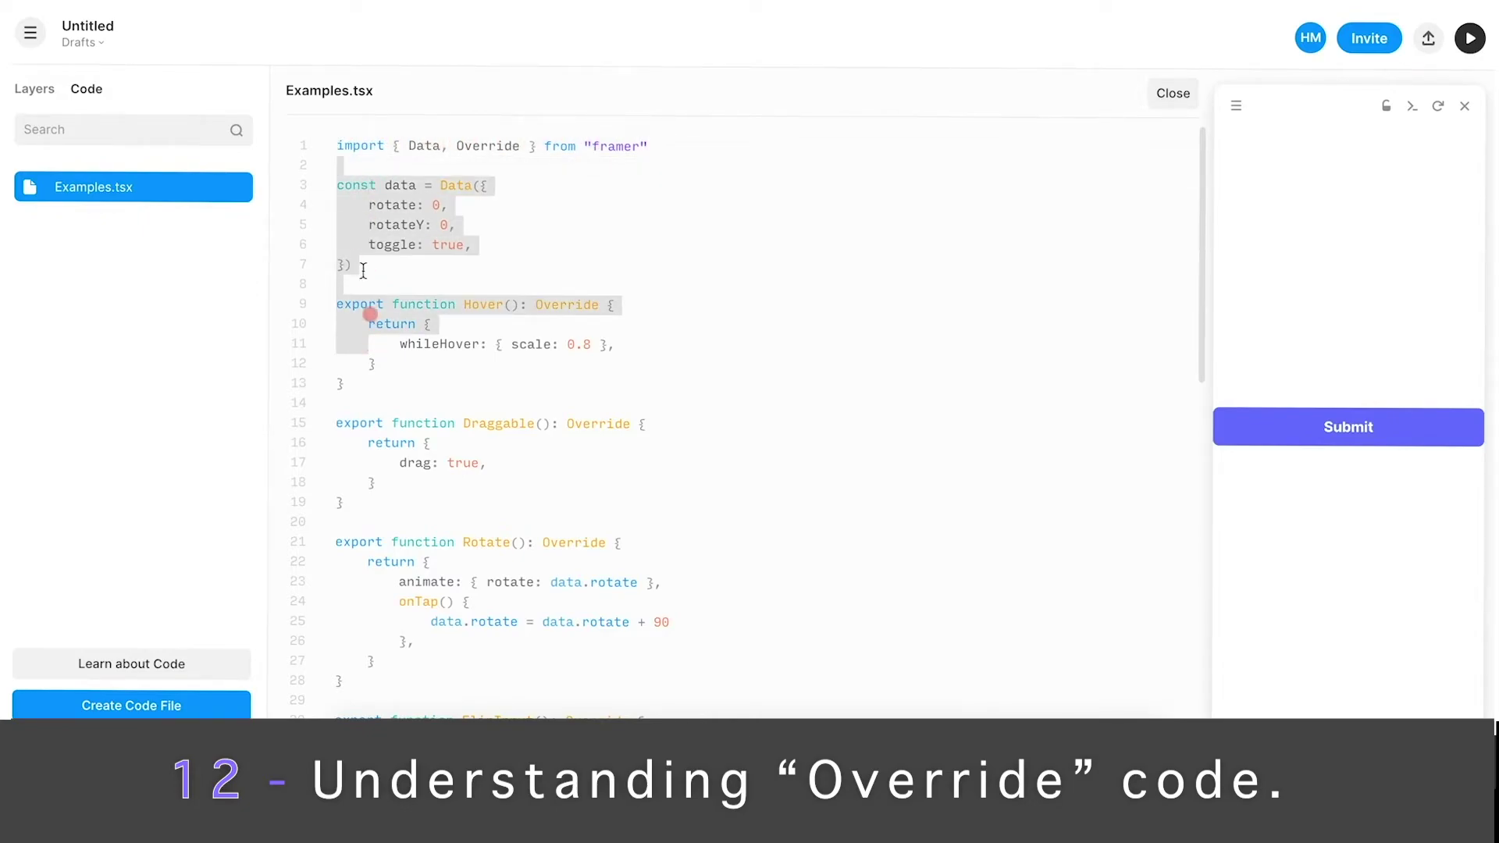
left_click(35, 89)
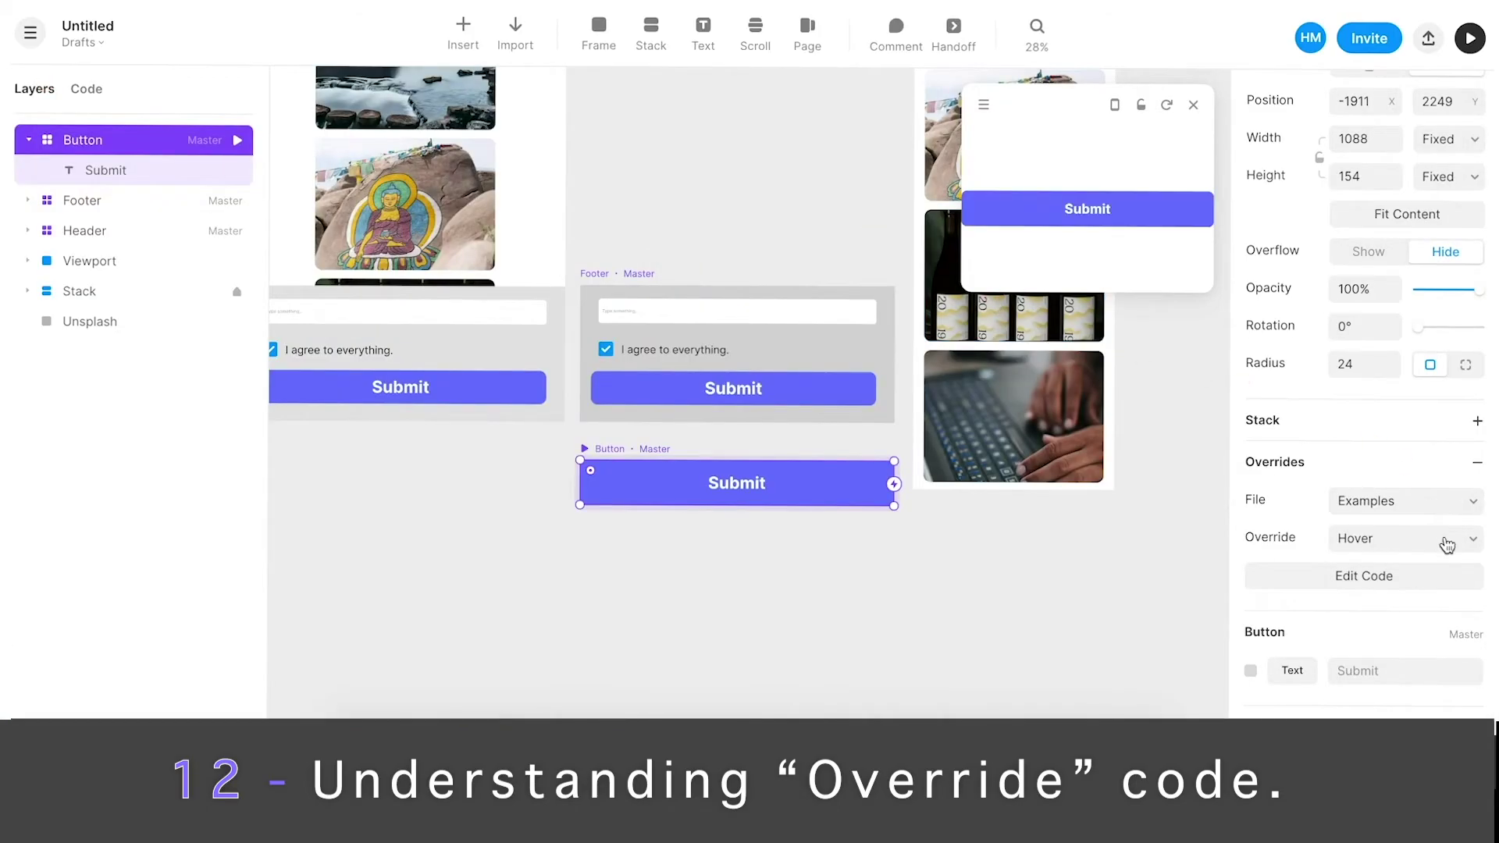
left_click(1382, 575)
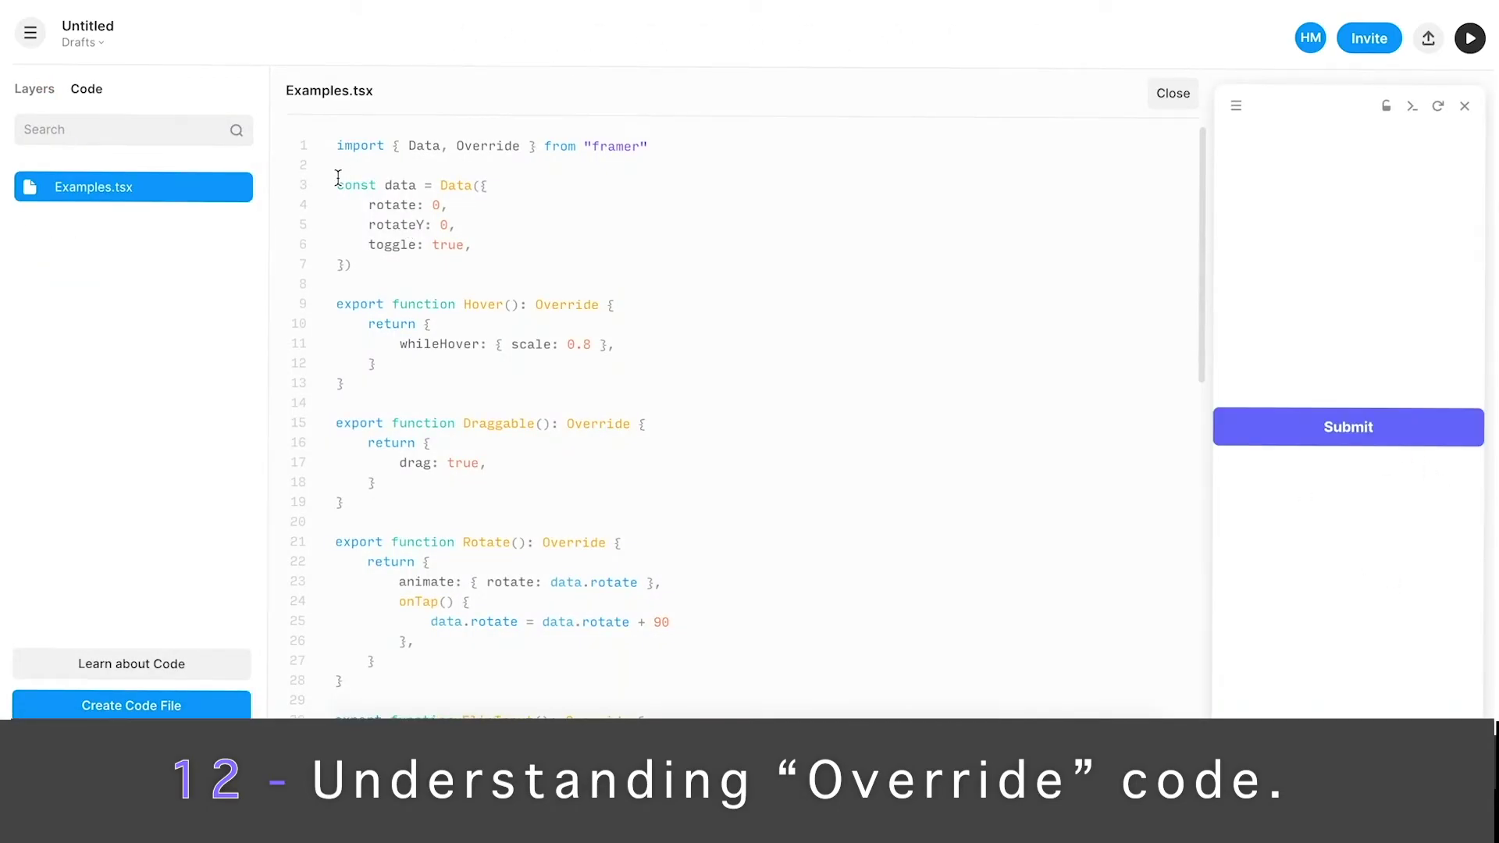
mouse_move(405, 242)
scroll(479, 414, "down", 6)
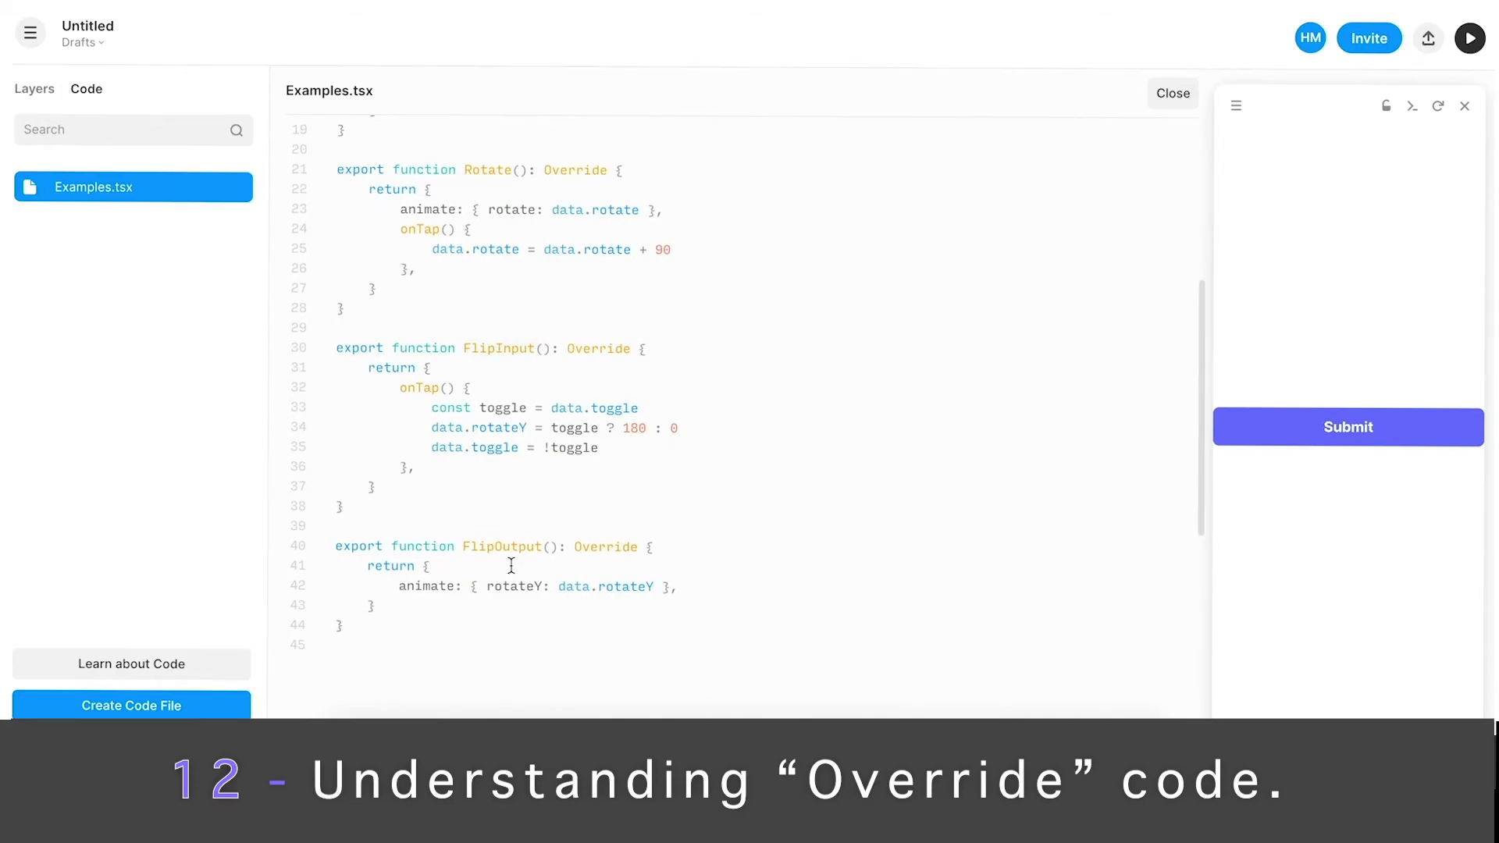
- Review the overrides available for the Button master, keeping Hover selected
left_click(33, 88)
left_click(1424, 539)
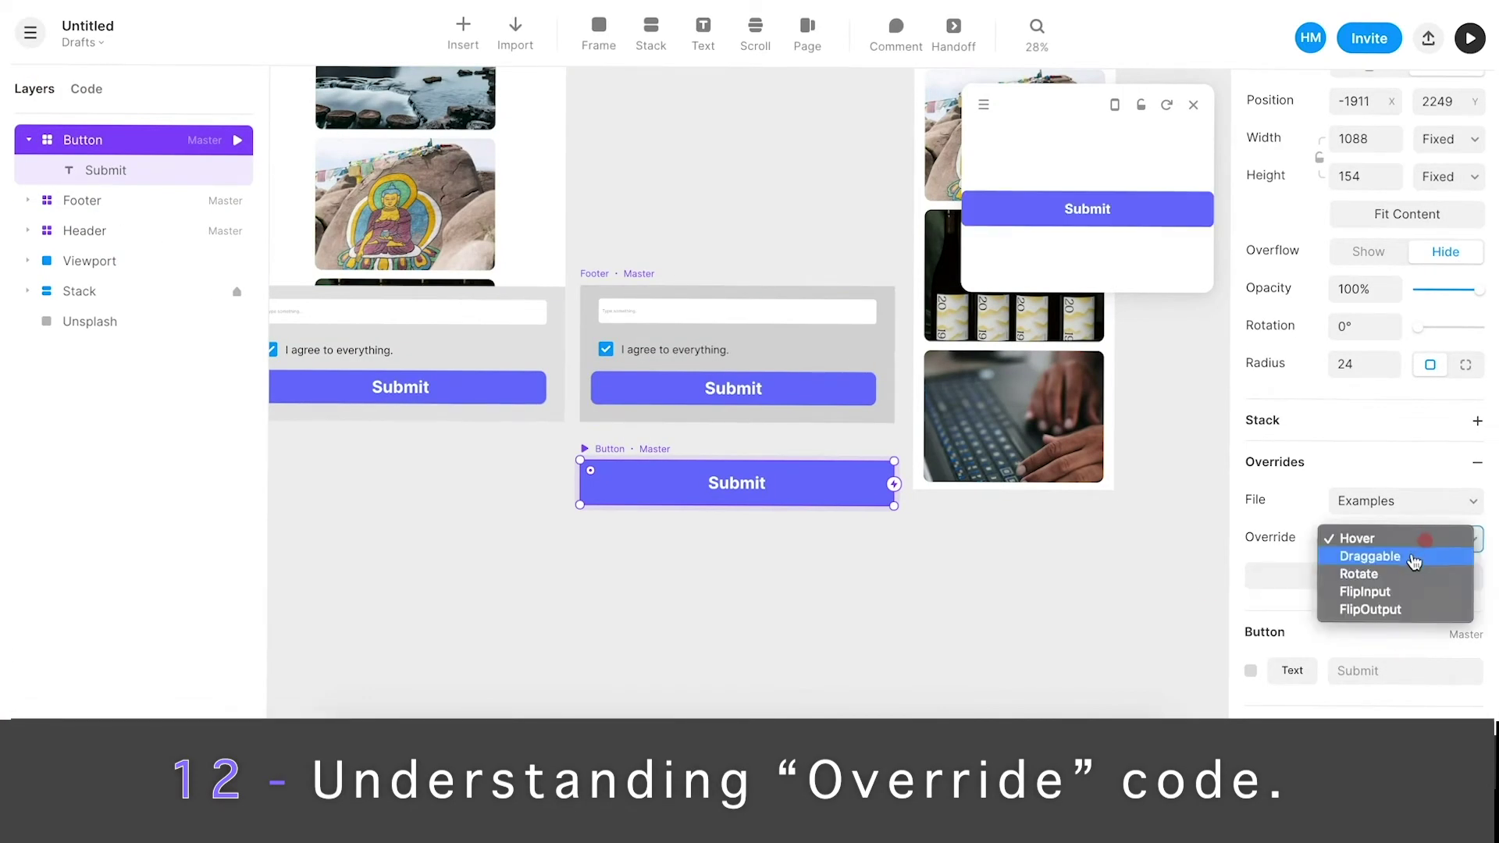
left_click(1356, 538)
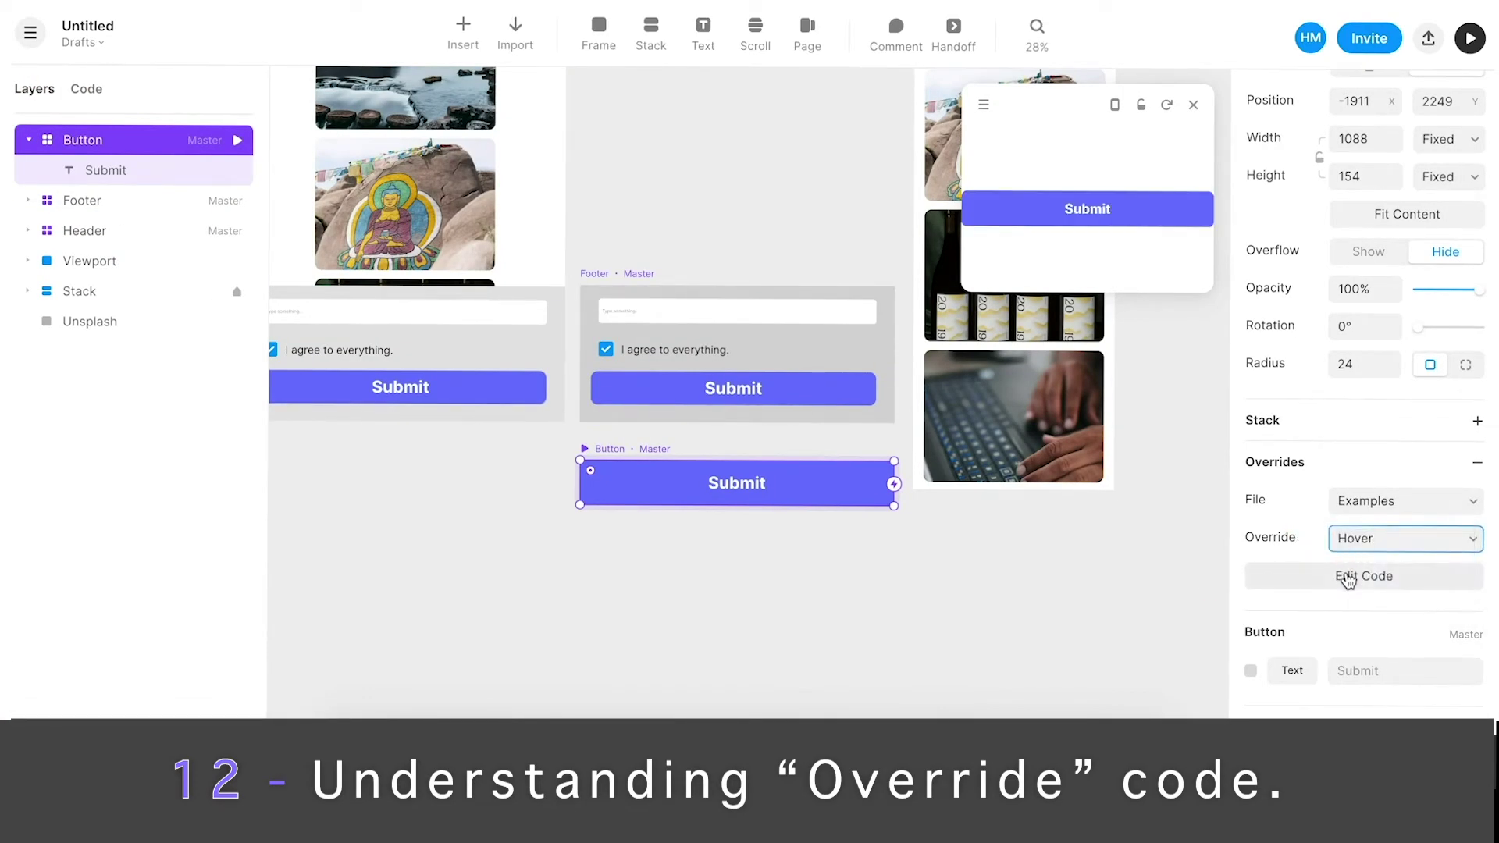
- Reopen Examples.tsx and compare the Hover function with the other override functions to see which code the Button uses
left_click(1348, 578)
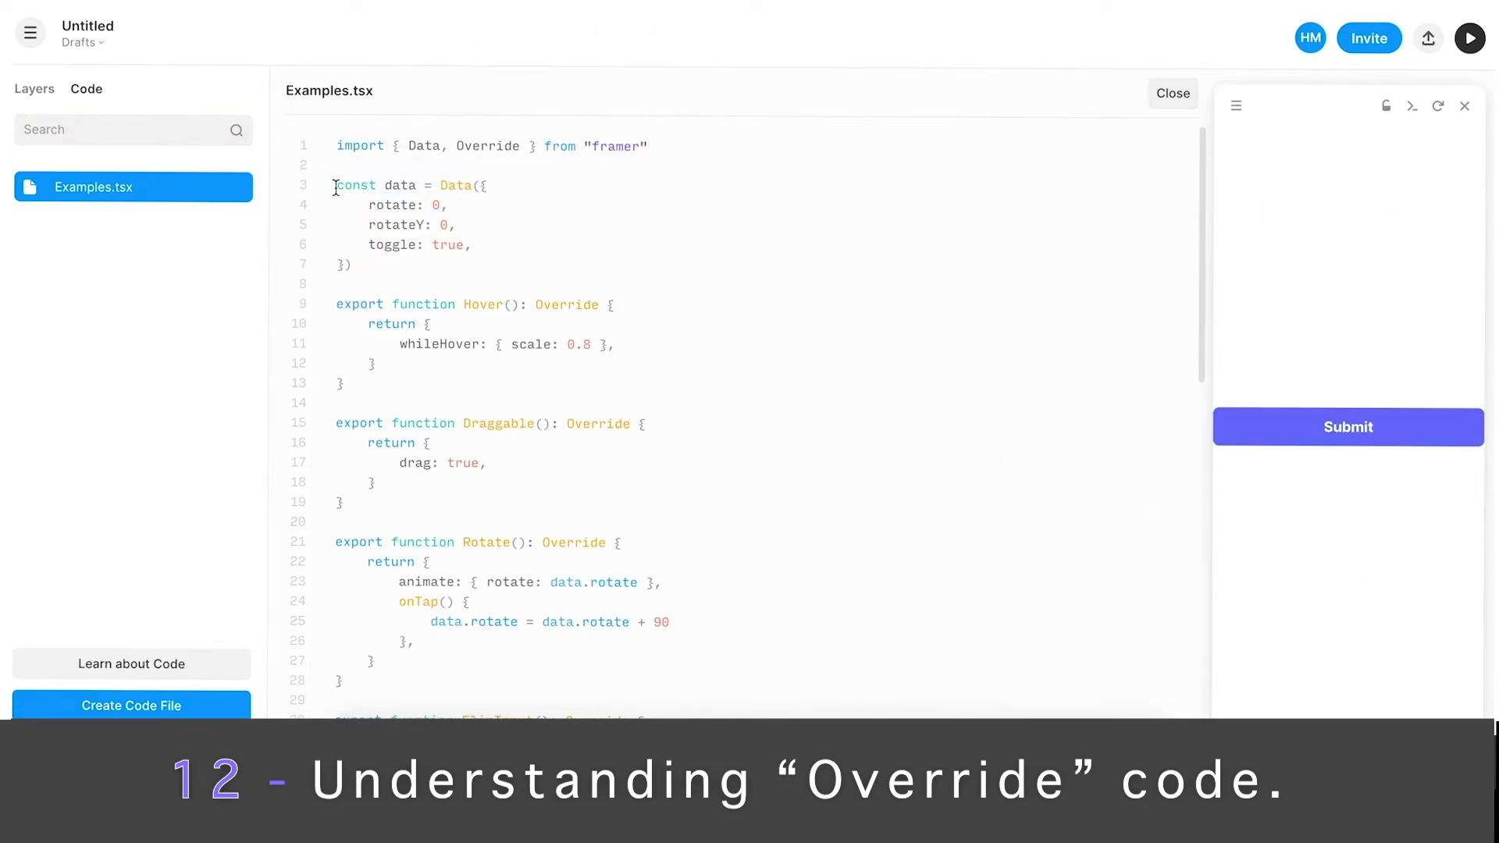
left_click_drag(339, 300, 457, 383)
scroll(456, 383, "down", 2)
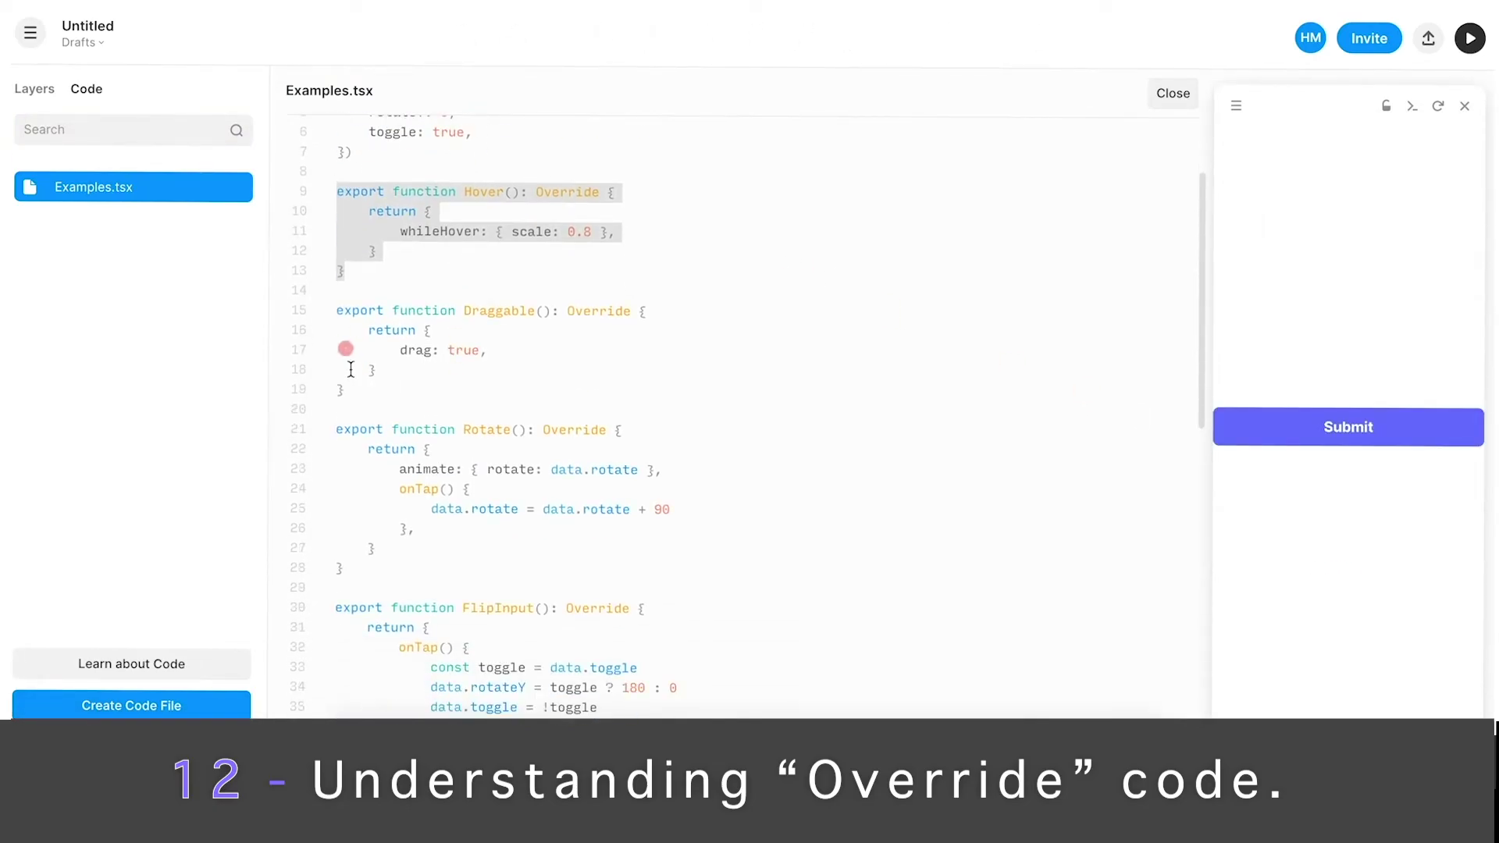
left_click_drag(360, 397, 335, 318)
scroll(340, 306, "down", 2)
scroll(385, 653, "down", 3)
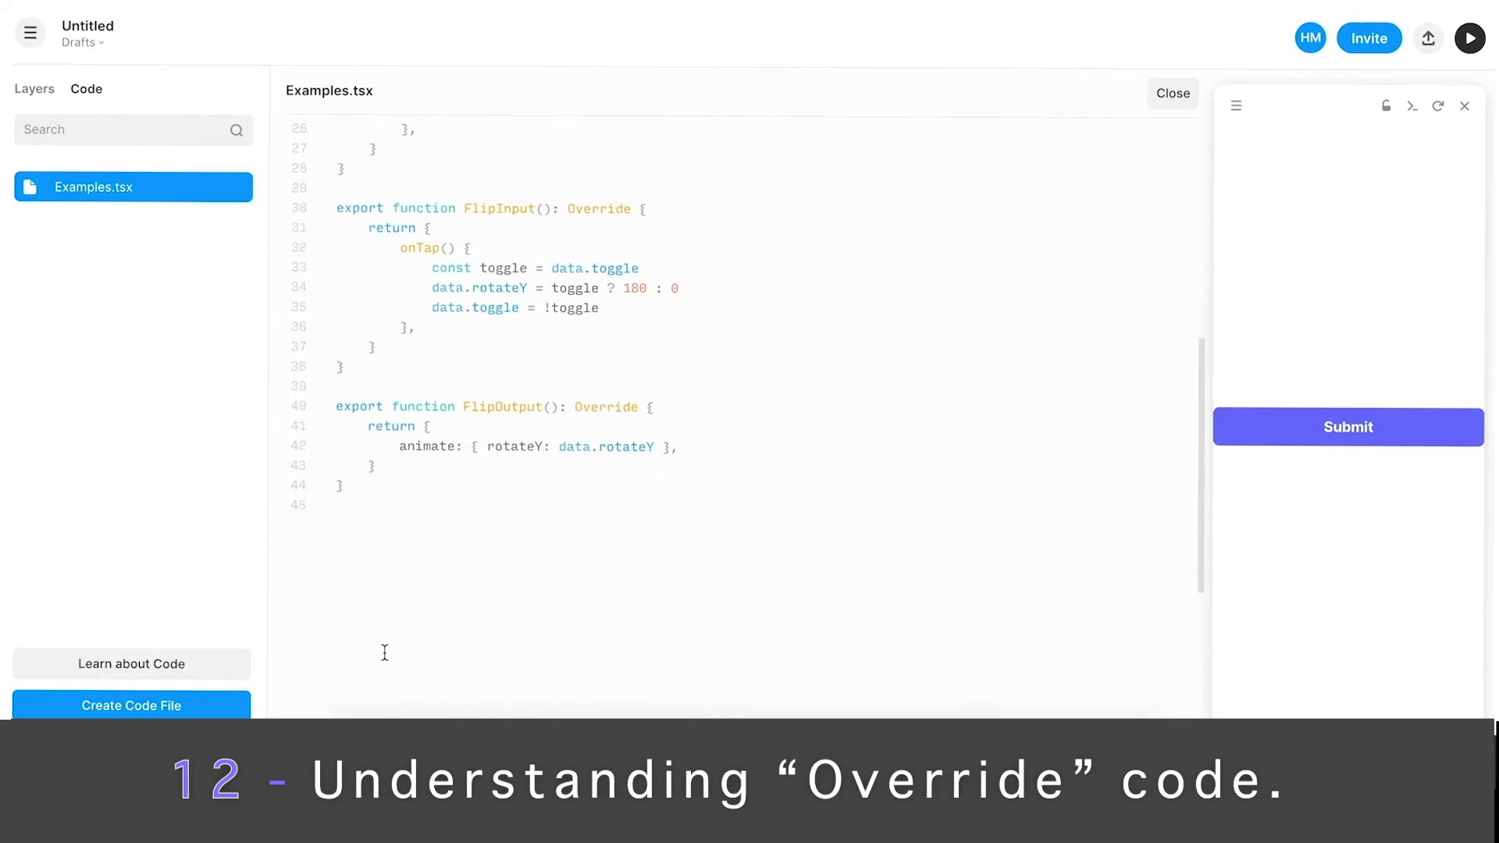
scroll(384, 653, "up", 10)
left_click(462, 344)
left_click(666, 348)
left_click_drag(665, 348, 399, 328)
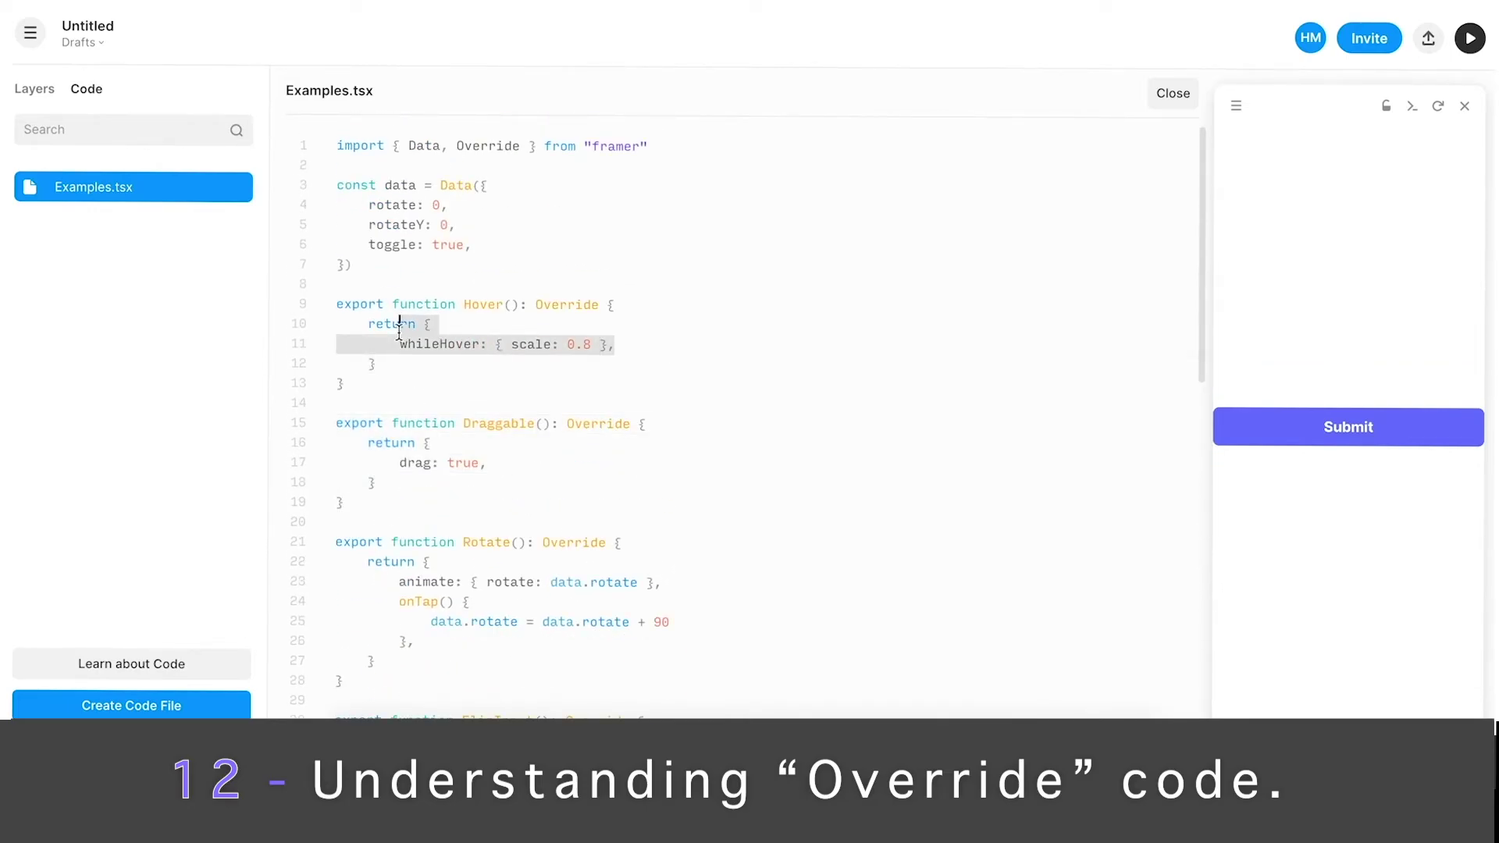
left_click_drag(364, 384, 347, 349)
left_click(455, 390)
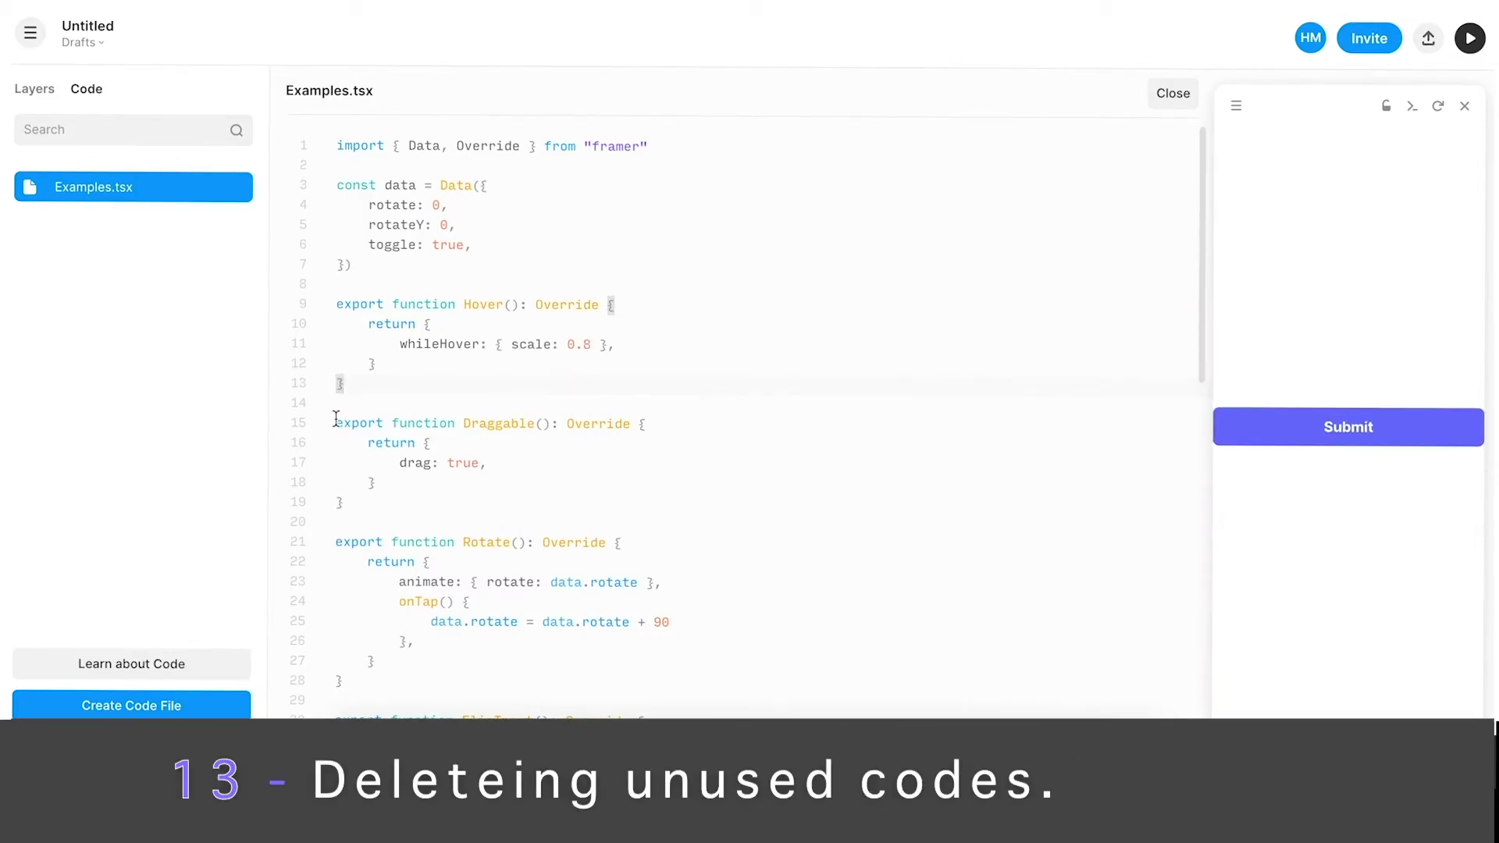
- Delete the unused Draggable, Rotate, FlipInput and FlipOutput functions and the data constant from Examples.tsx
left_click_drag(336, 419, 468, 769)
key("BackSpace")
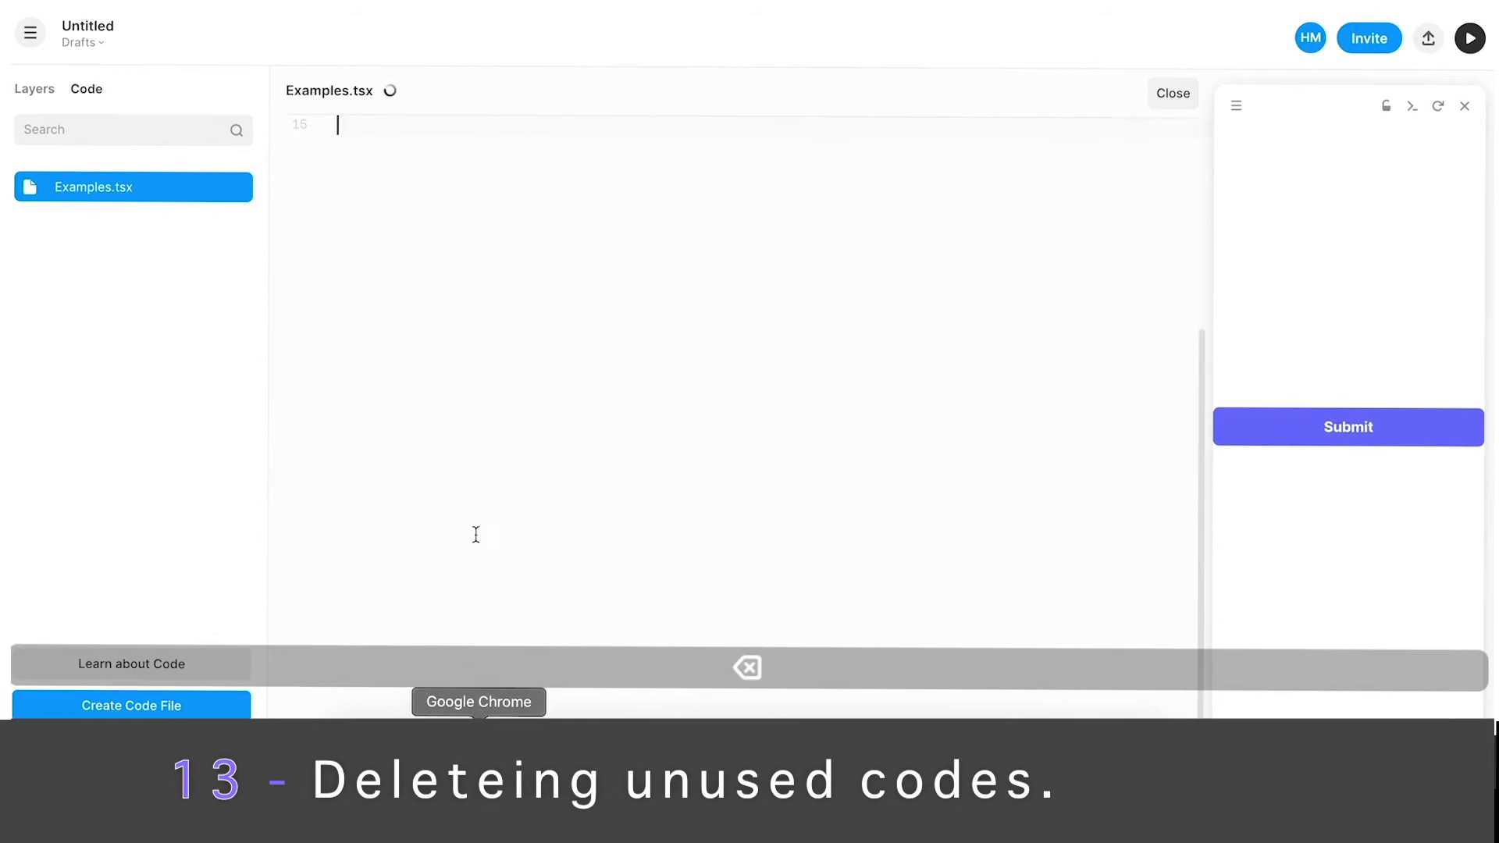
scroll(475, 534, "up", 4)
left_click_drag(375, 268, 318, 180)
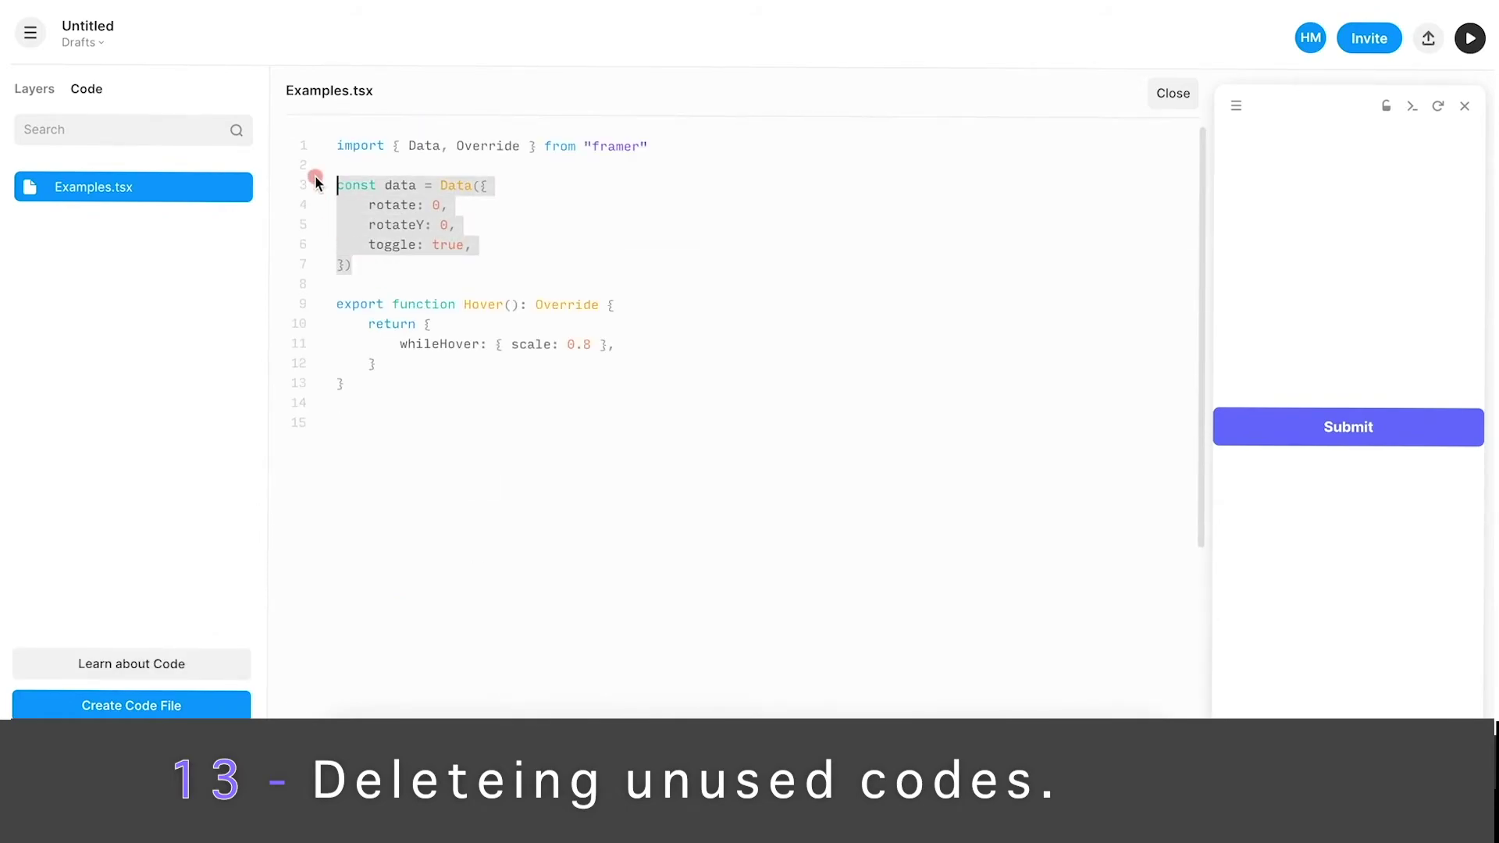
key("BackSpace")
- Review the remaining import and Hover code and remove one blank line between them
left_click_drag(679, 147, 335, 143)
left_click(387, 199)
left_click_drag(379, 320, 344, 226)
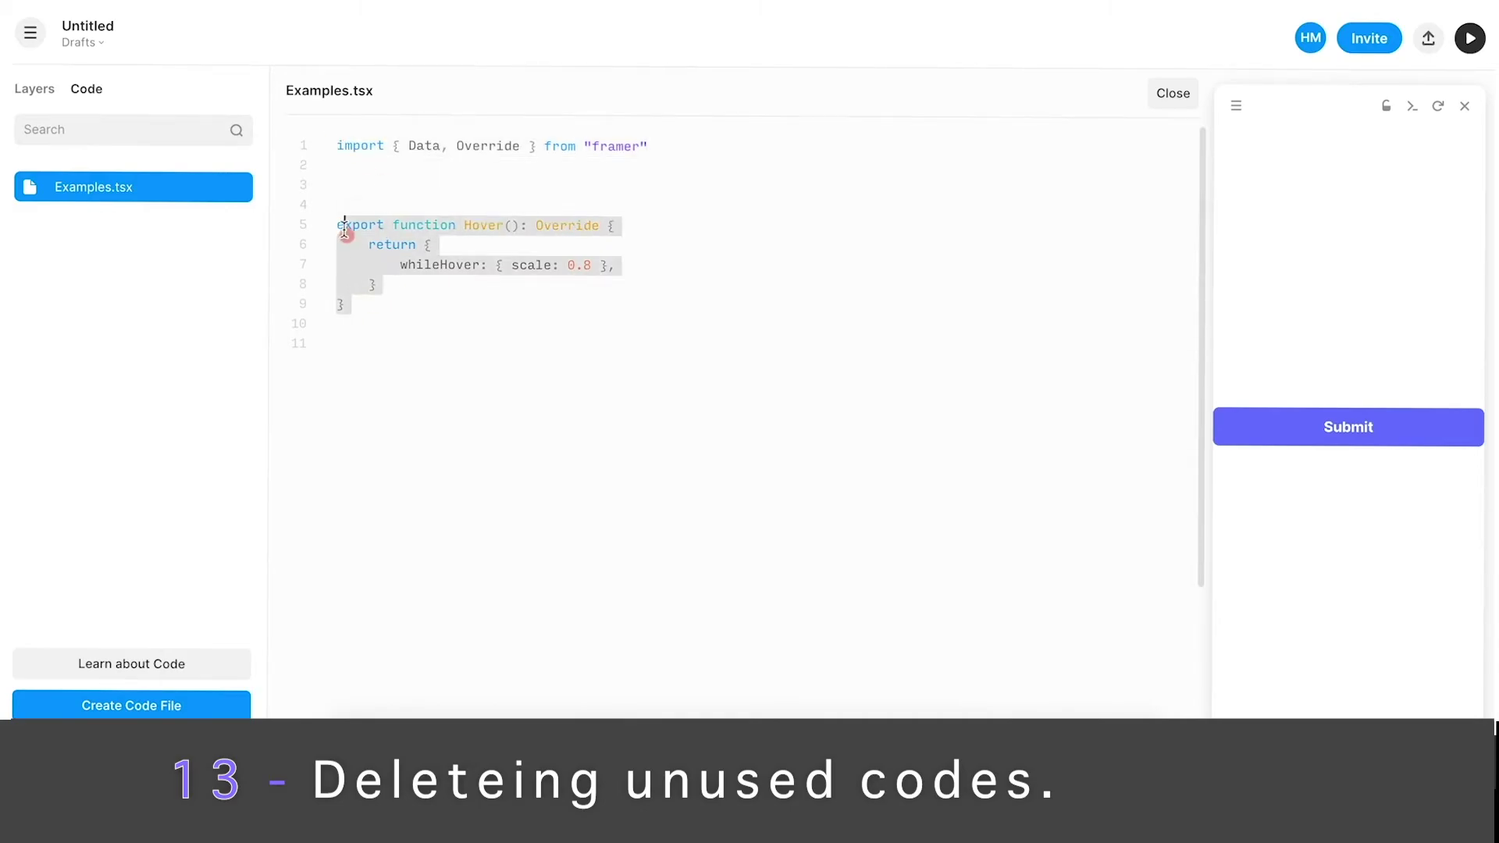
left_click(379, 192)
key("BackSpace")
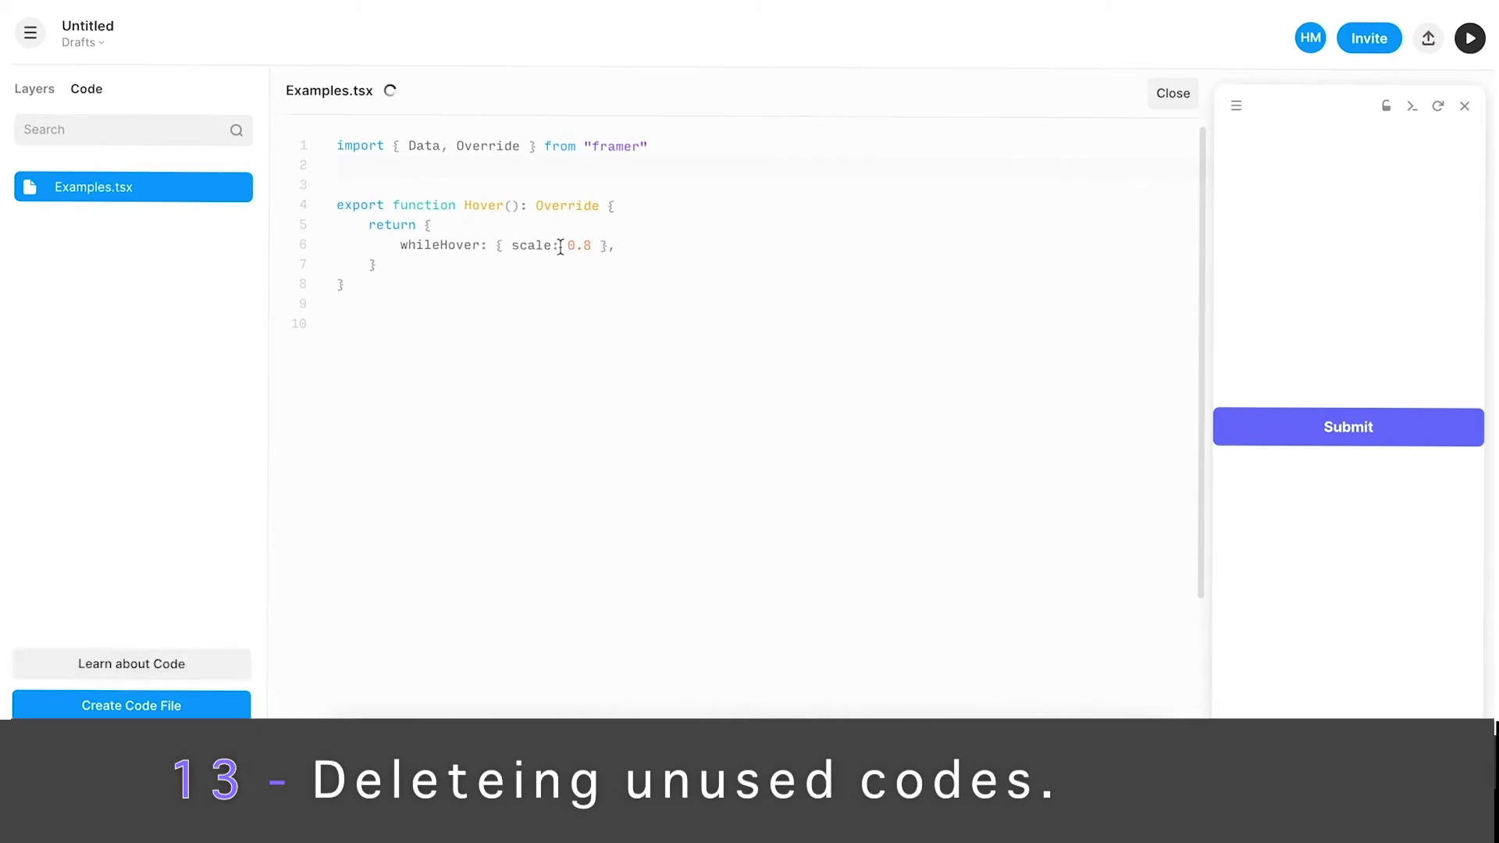
- Set the whileHover scale in the Hover function to 1.03 and test it on the previewed Submit button
left_click_drag(570, 244, 592, 244)
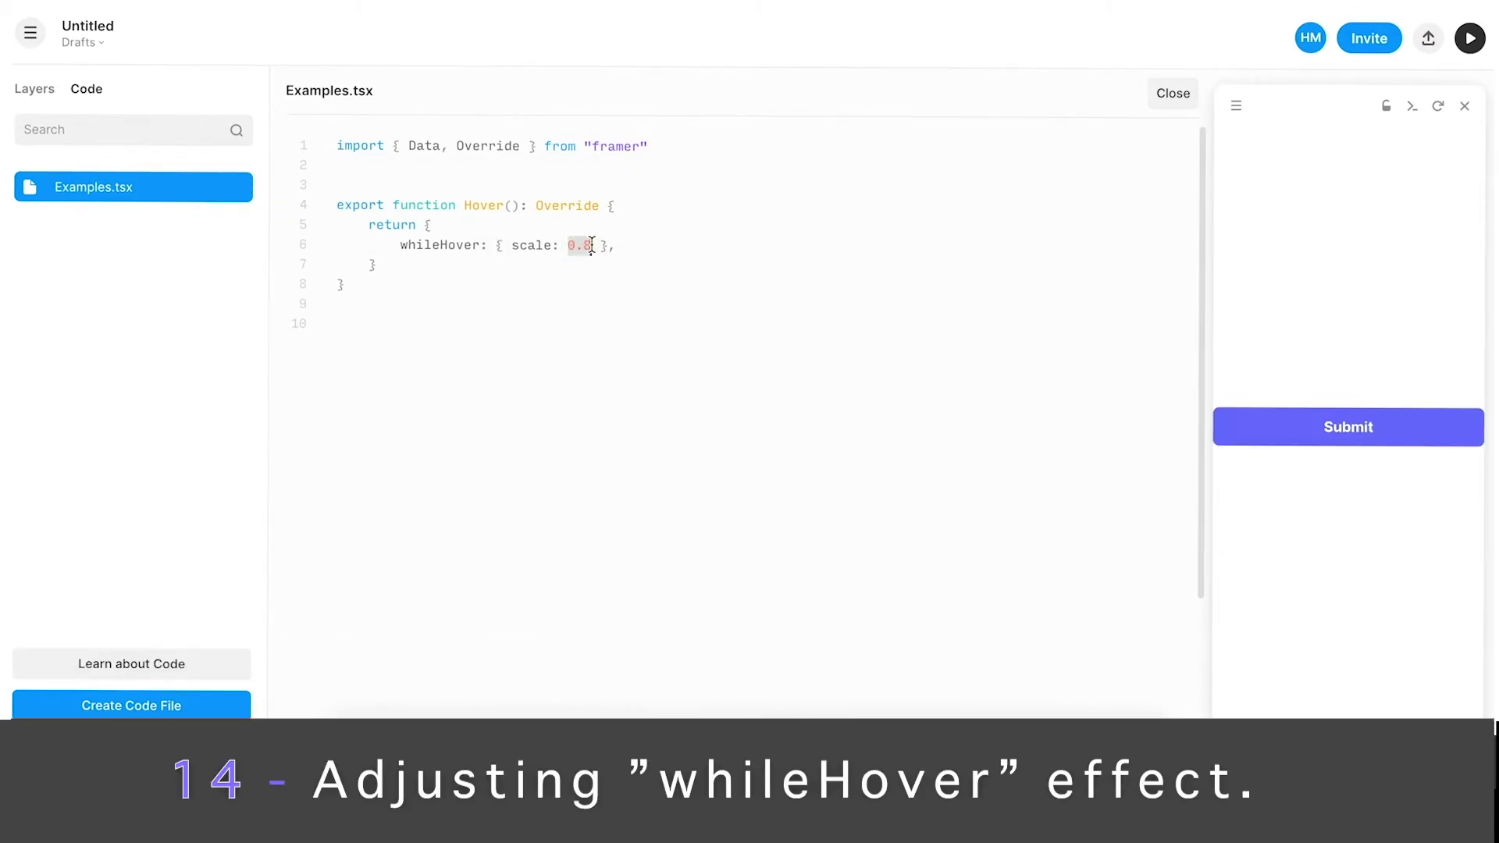
type("1.03")
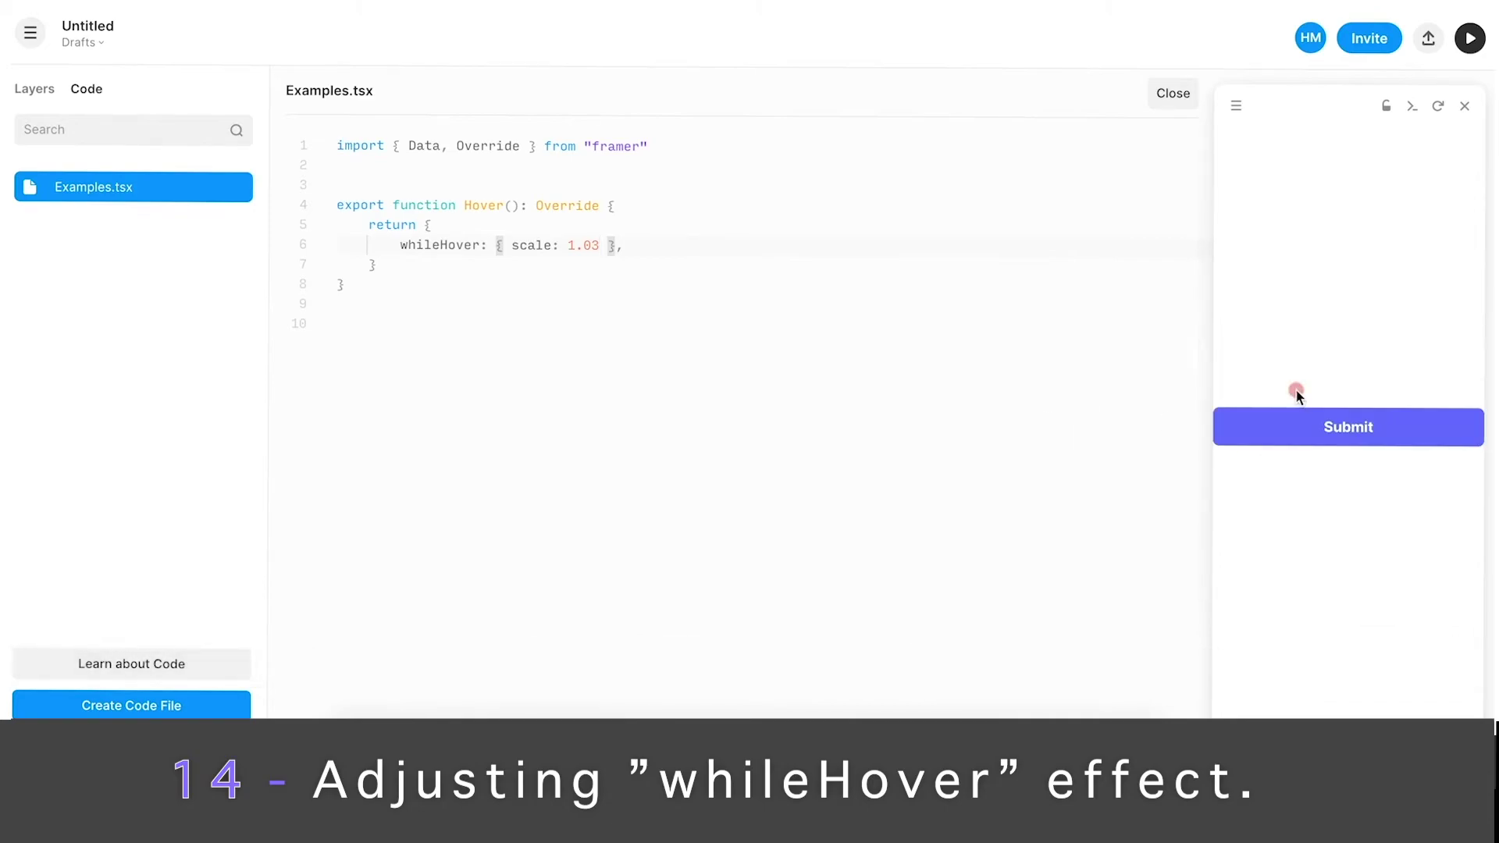
left_click(1297, 440)
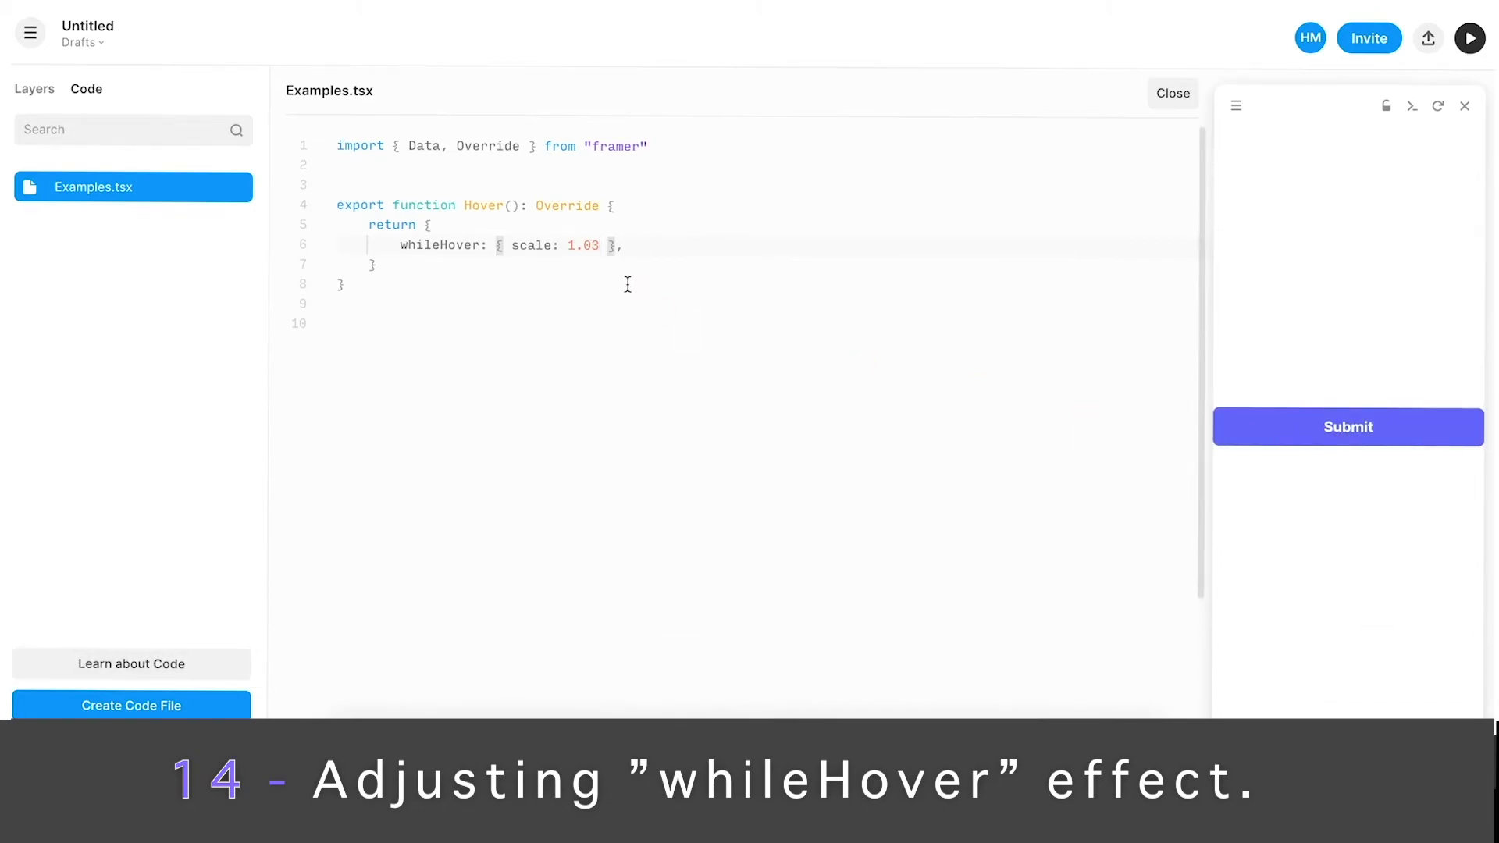
- Set the whileHover scale to 1.1 and widen the preview to check the Submit button's hover effect
key("BackSpace")
key("BackSpace")
type("1")
left_click(710, 398)
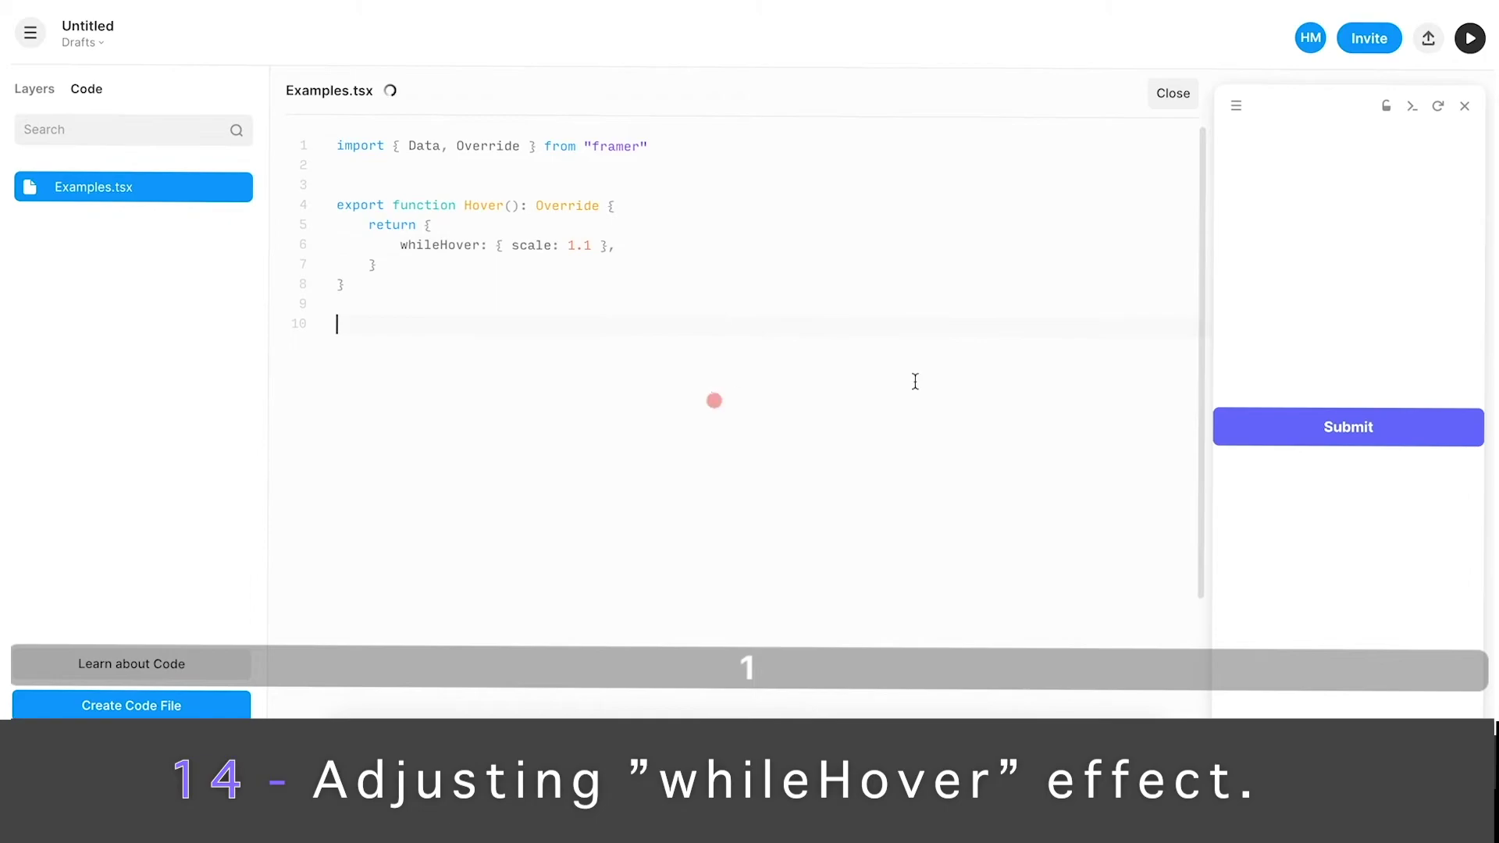
left_click_drag(1212, 469, 1129, 473)
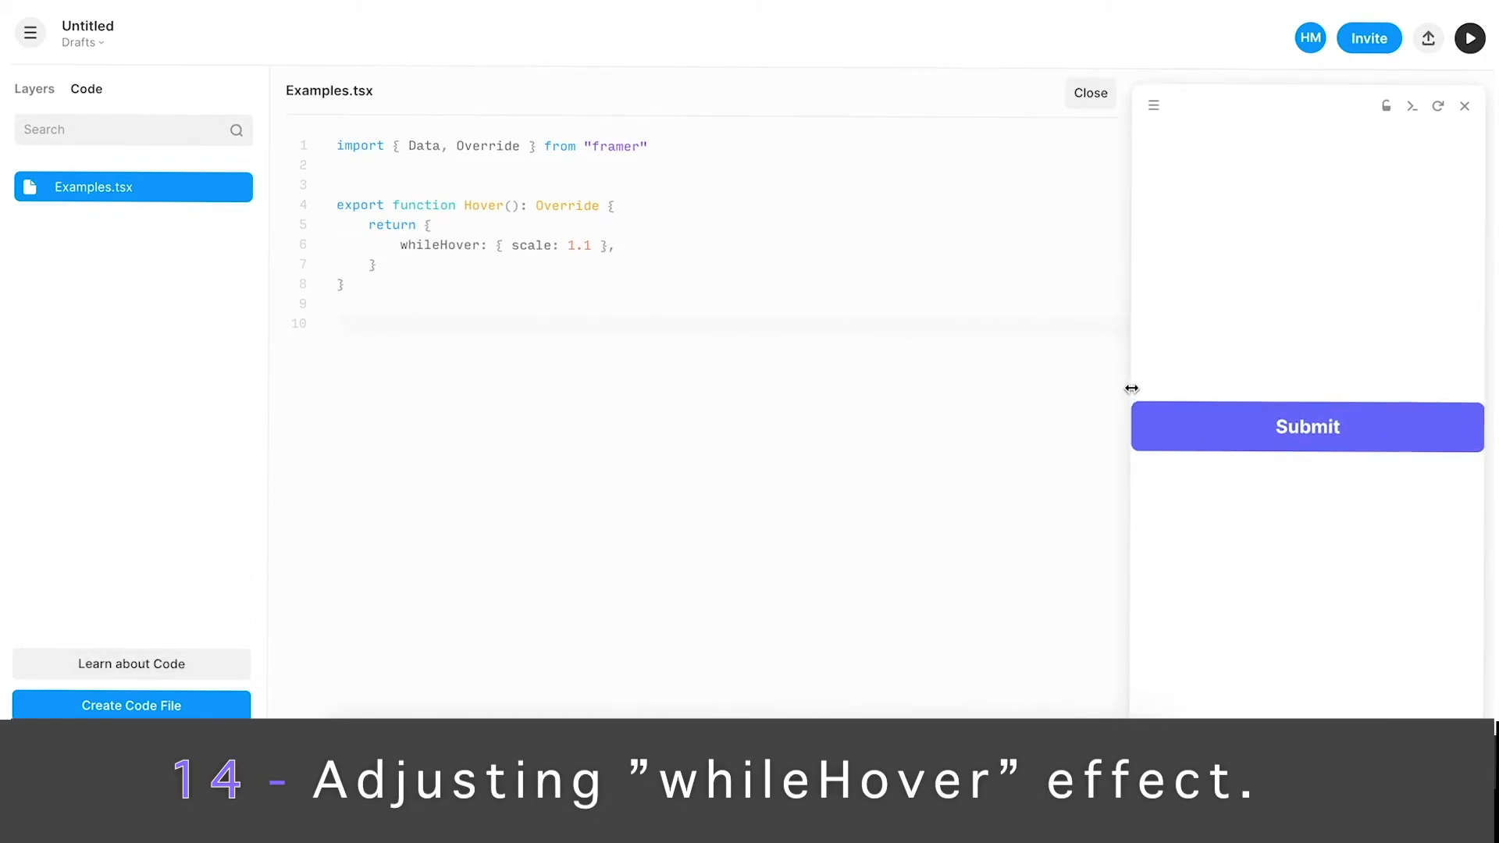
- Return to the canvas layers and select the Footer master to preview it with the updated button
left_click(35, 96)
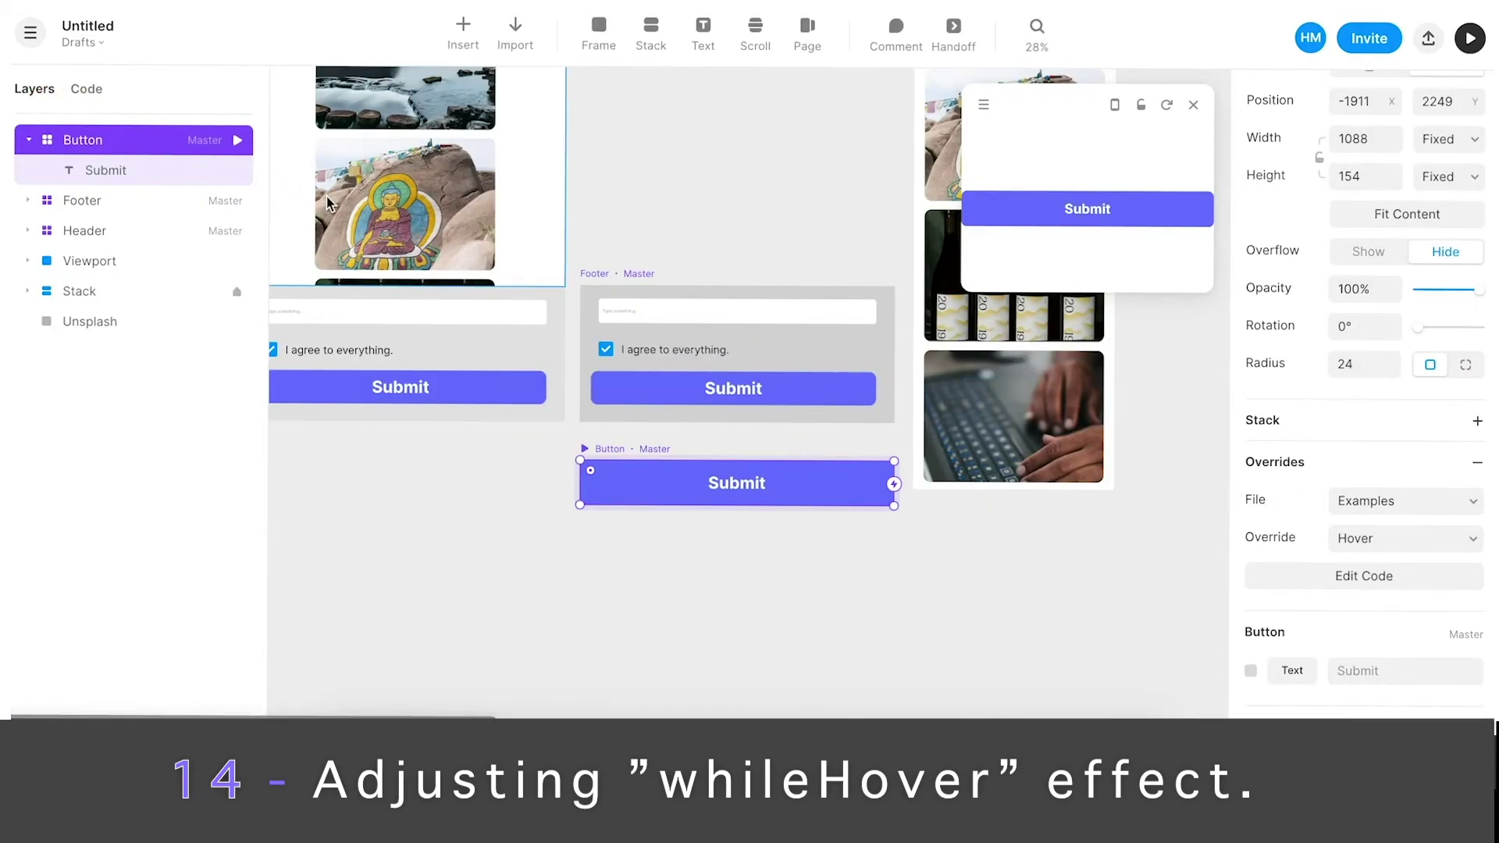
left_click(140, 174)
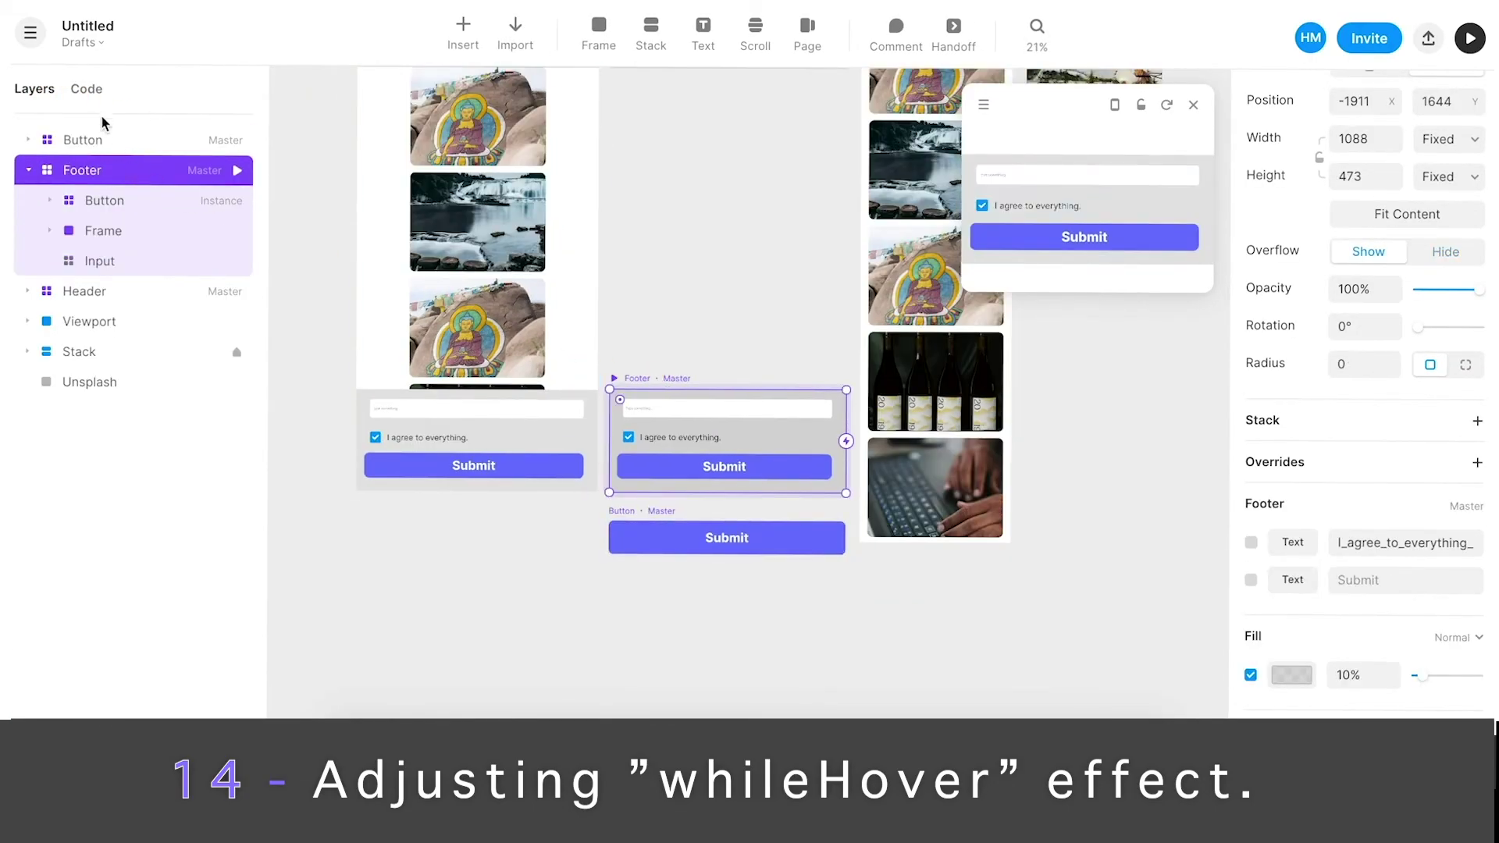
- Set the whileHover scale in Examples.tsx to 1.05 and test it on the previewed Submit button
left_click(86, 89)
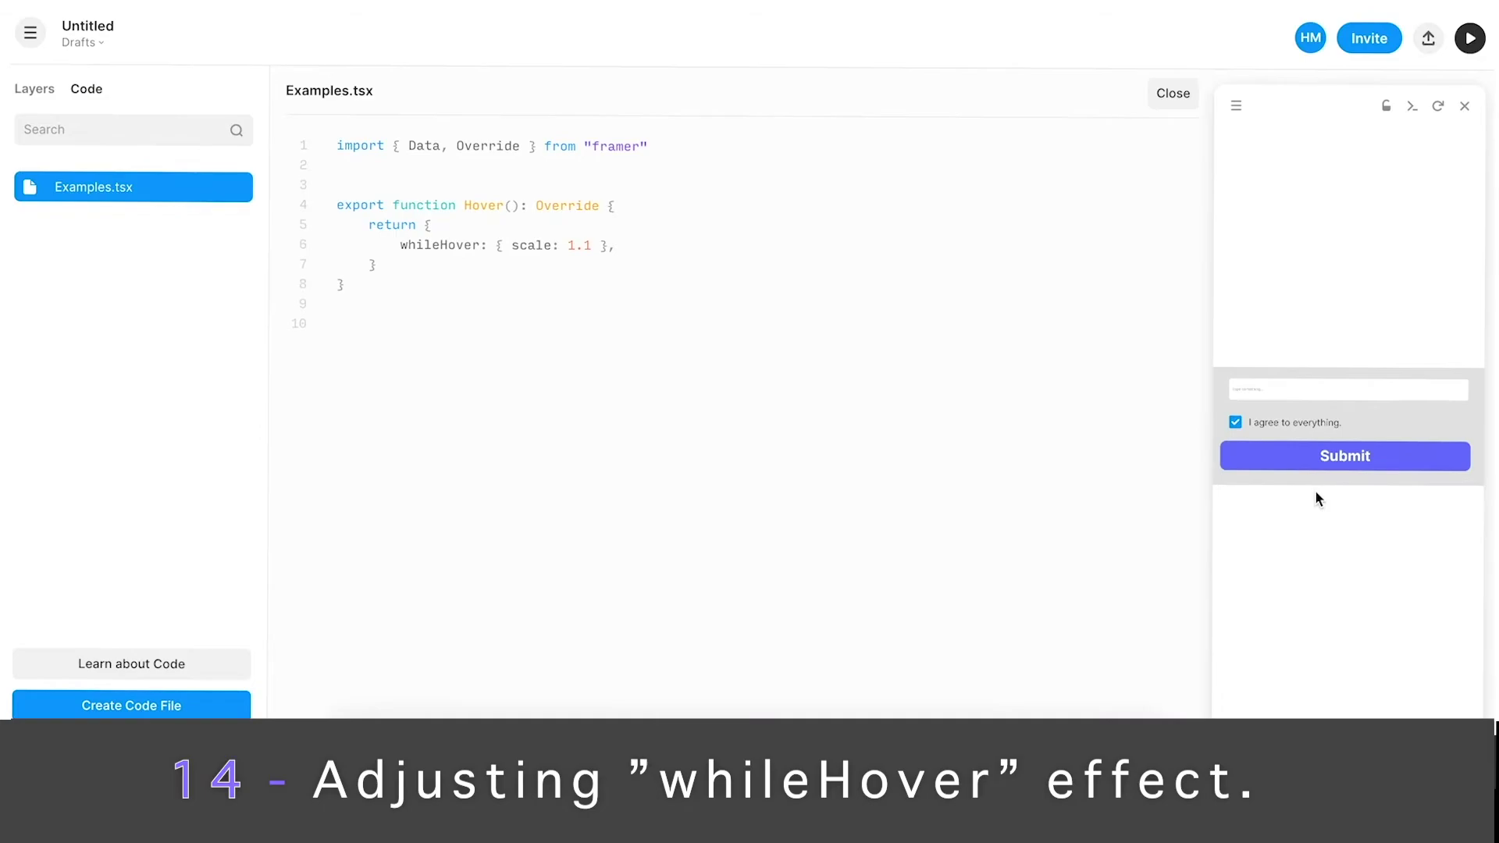
left_click(587, 239)
key("BackSpace")
type("05")
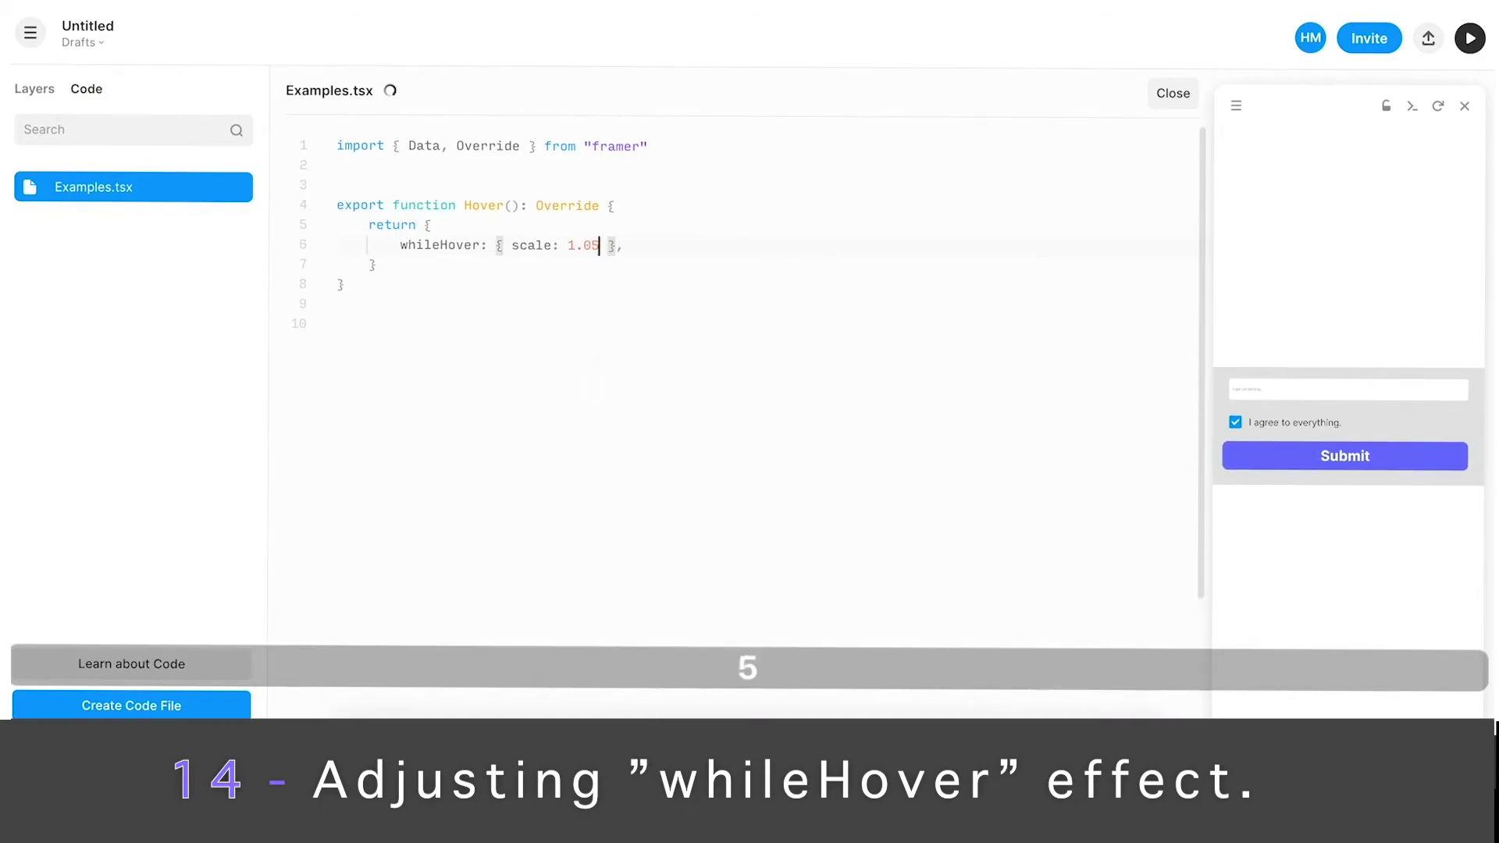
left_click(792, 477)
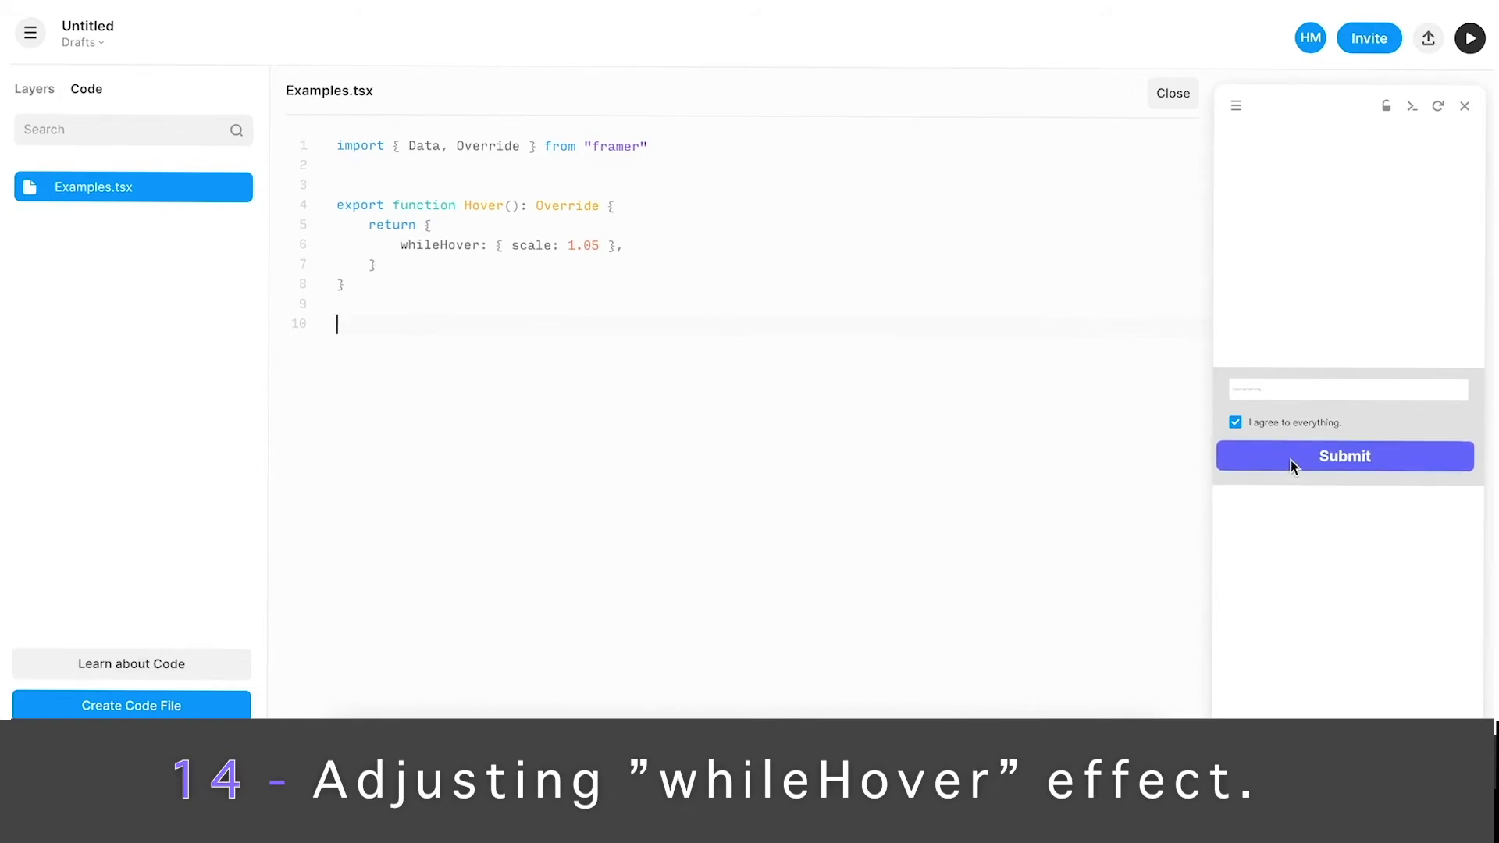
- Add a "lightblue" background to the whileHover effect after its scale value
left_click(514, 246)
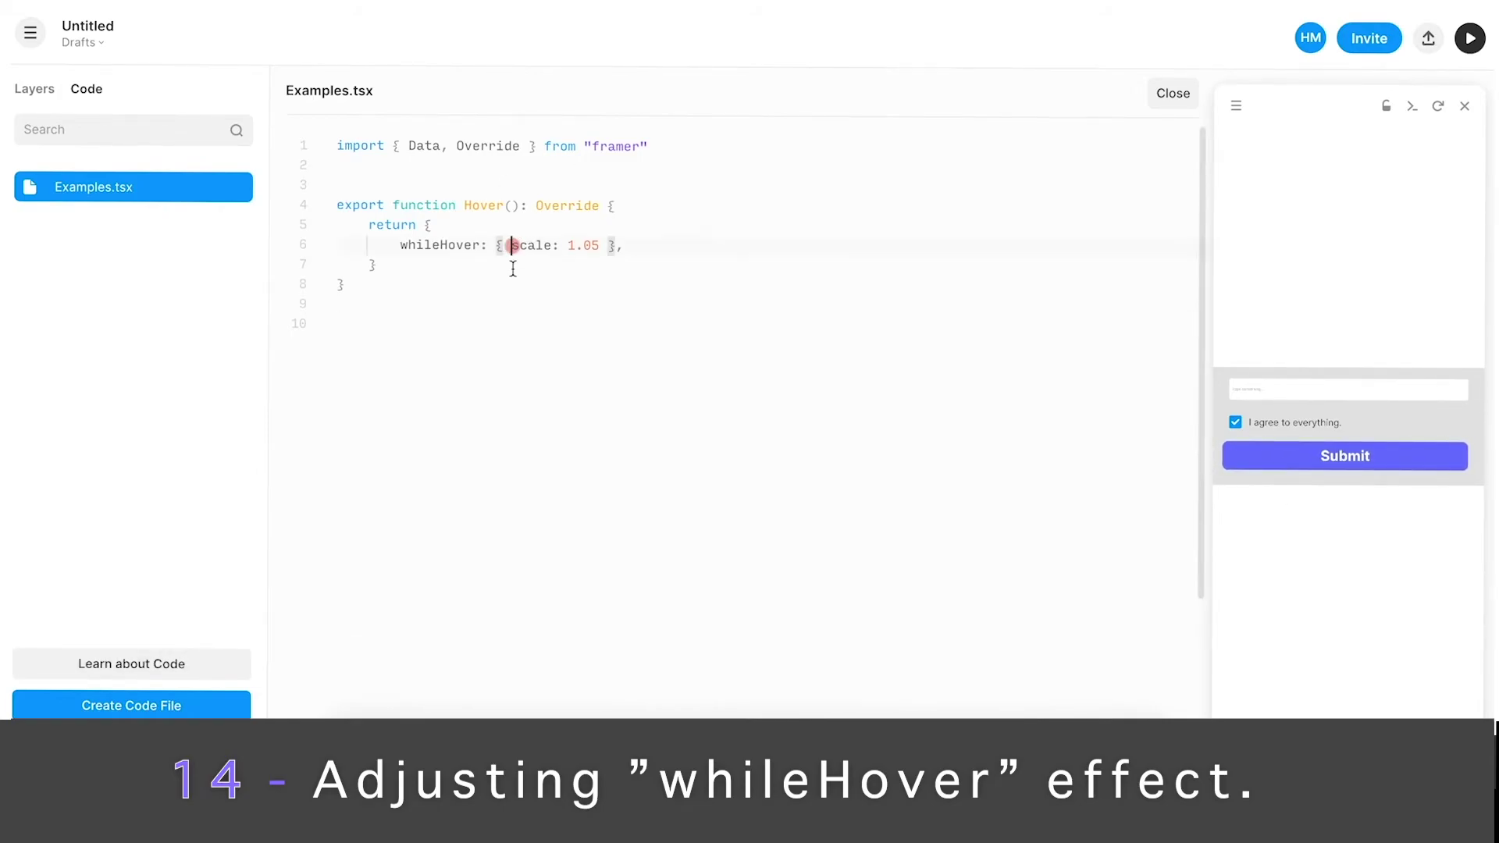
key("super+z")
left_click(598, 246)
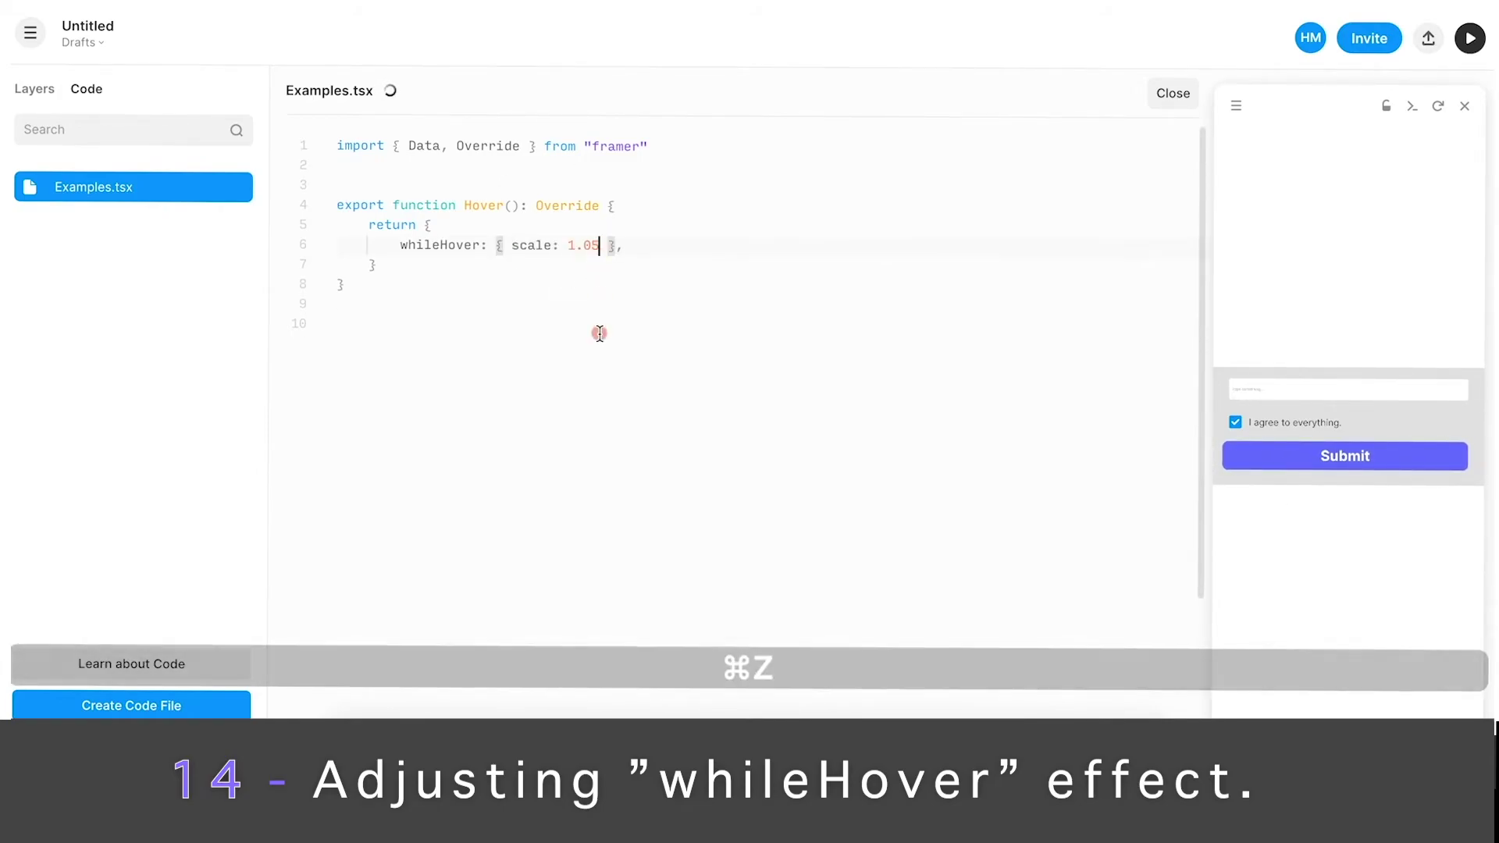
type(", background:")
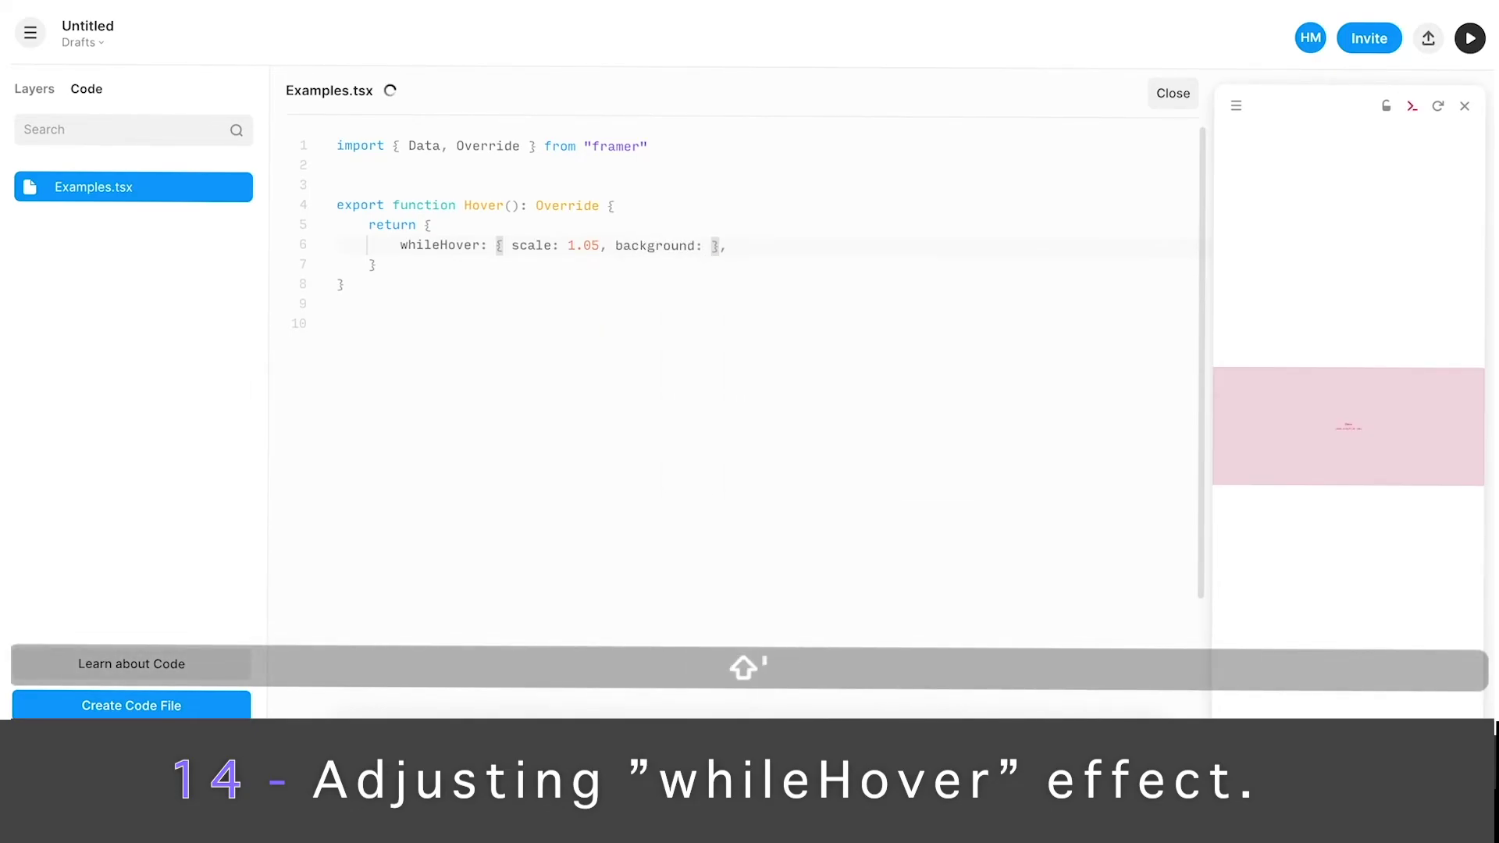
type("\"lightblue")
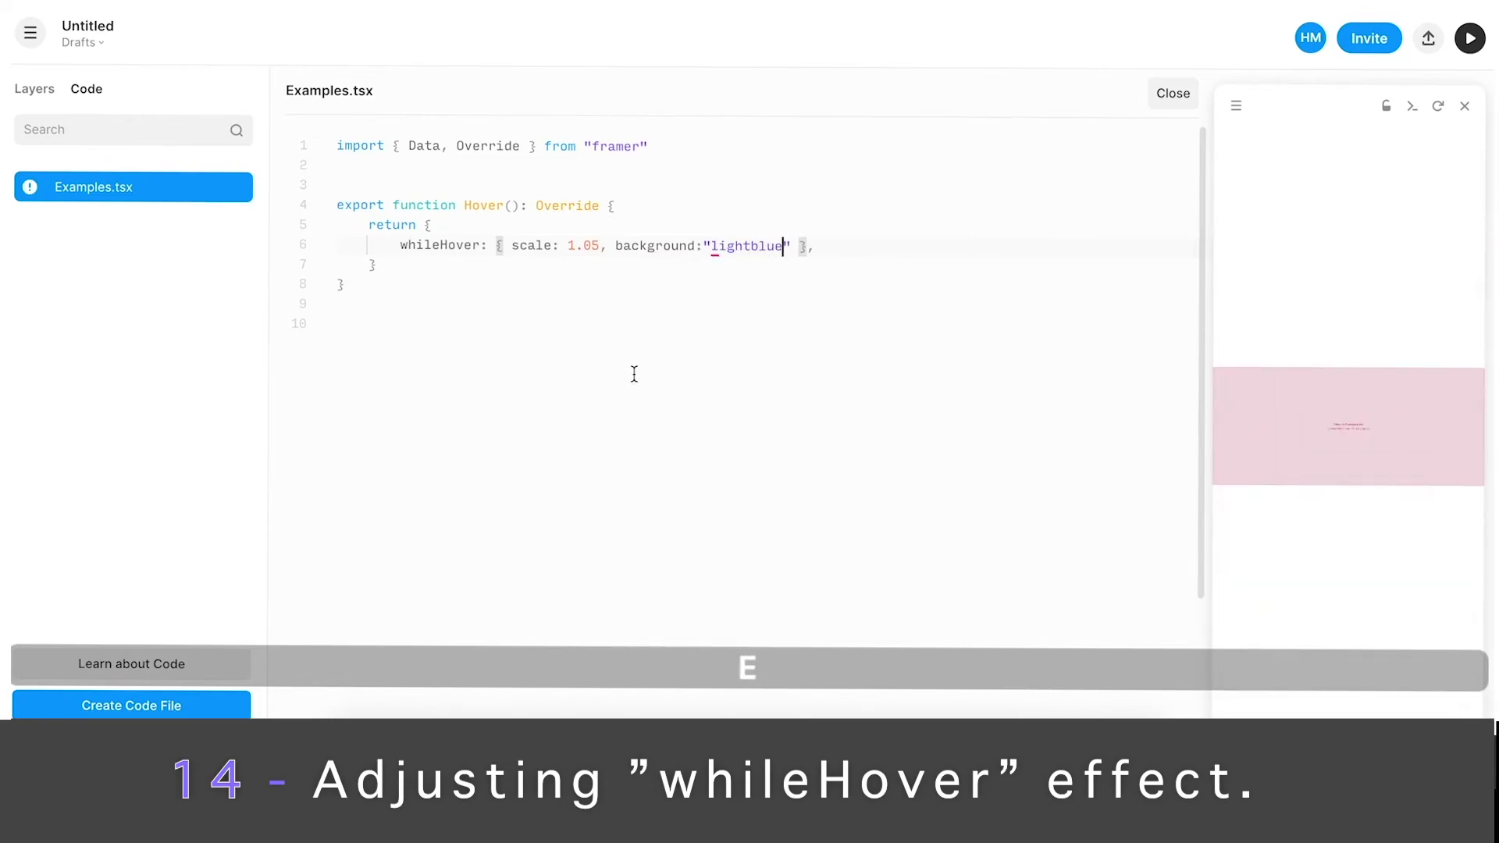
- Add a whileTap effect with scale 1 on a new line below whileHover and test it on the previewed Submit button
left_click(826, 248)
key("Return")
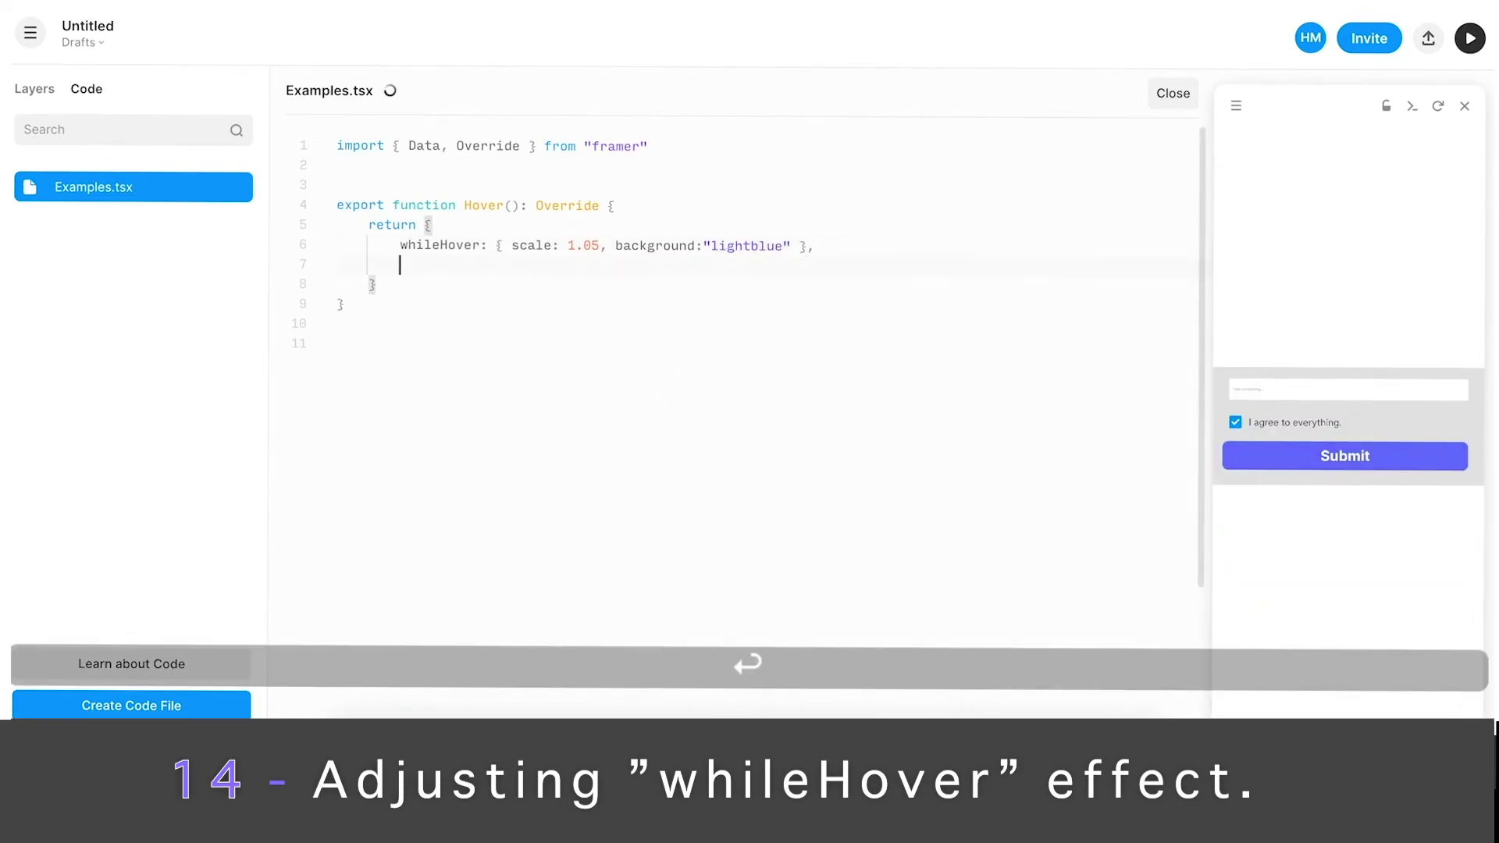
left_click(398, 251)
left_click(398, 272)
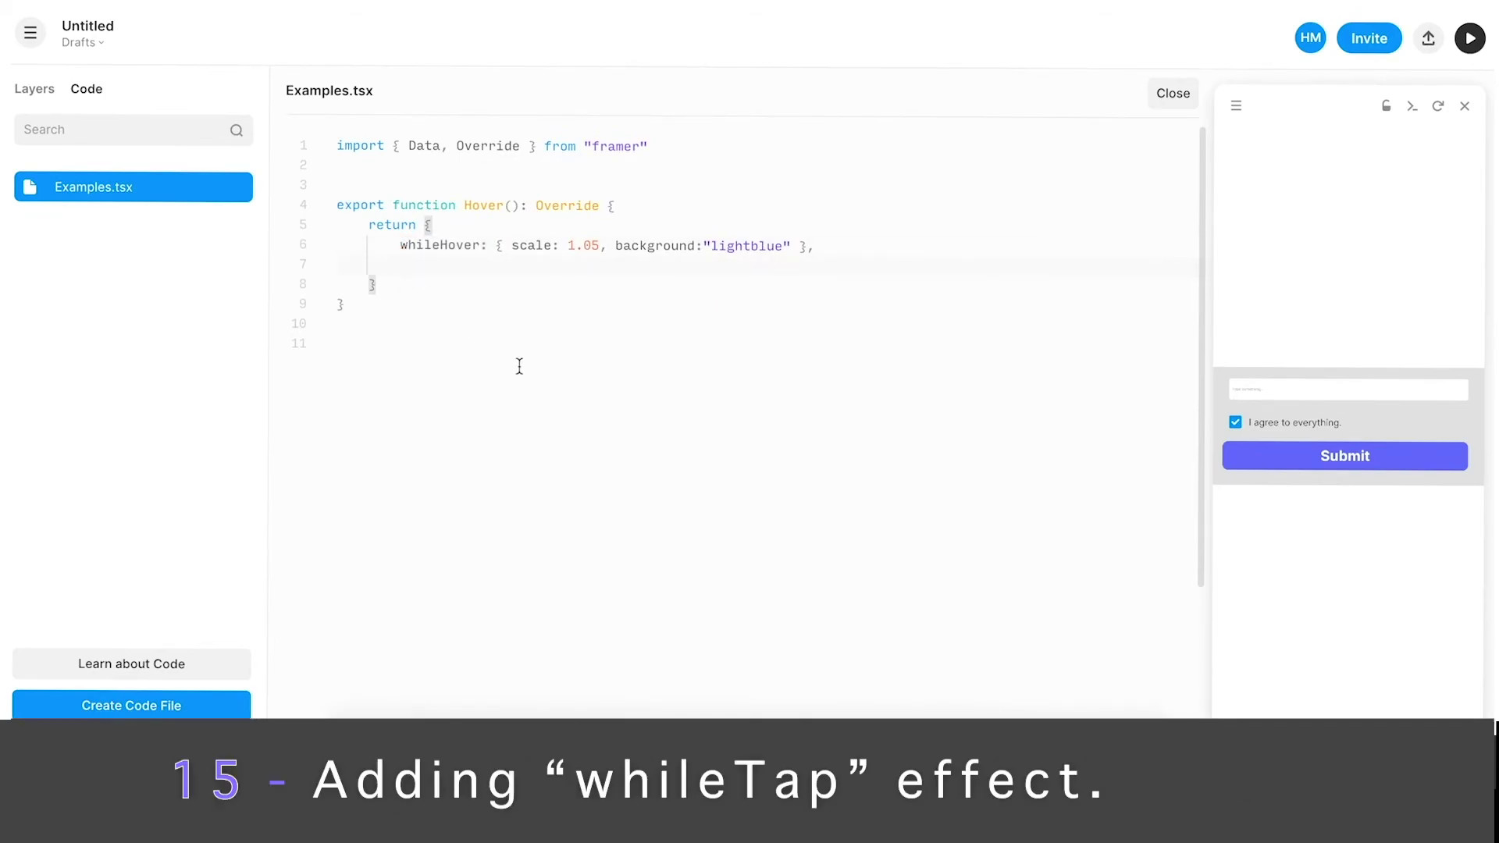
type("while")
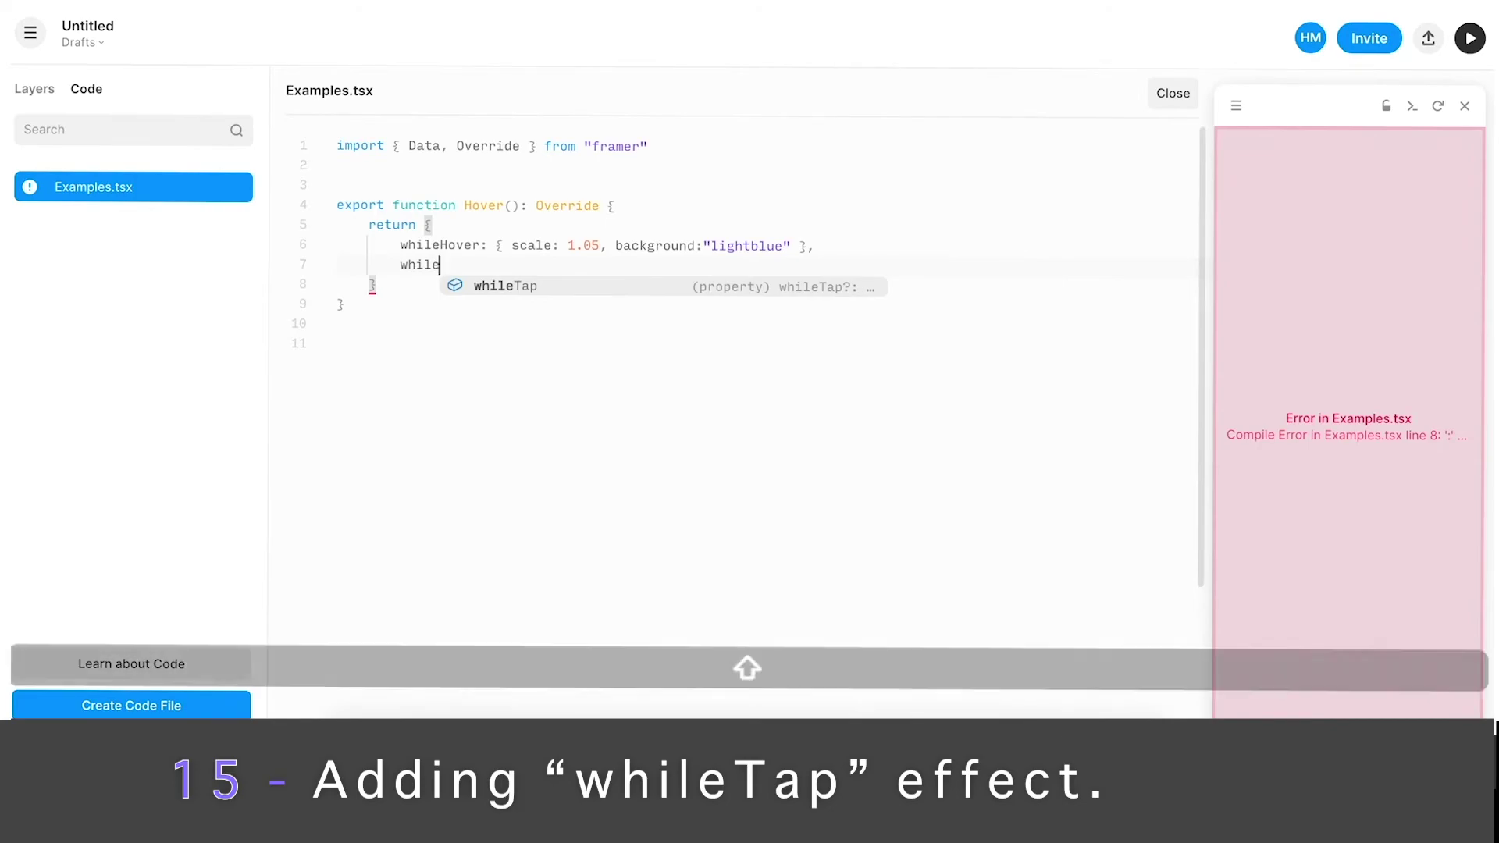
type("Tap")
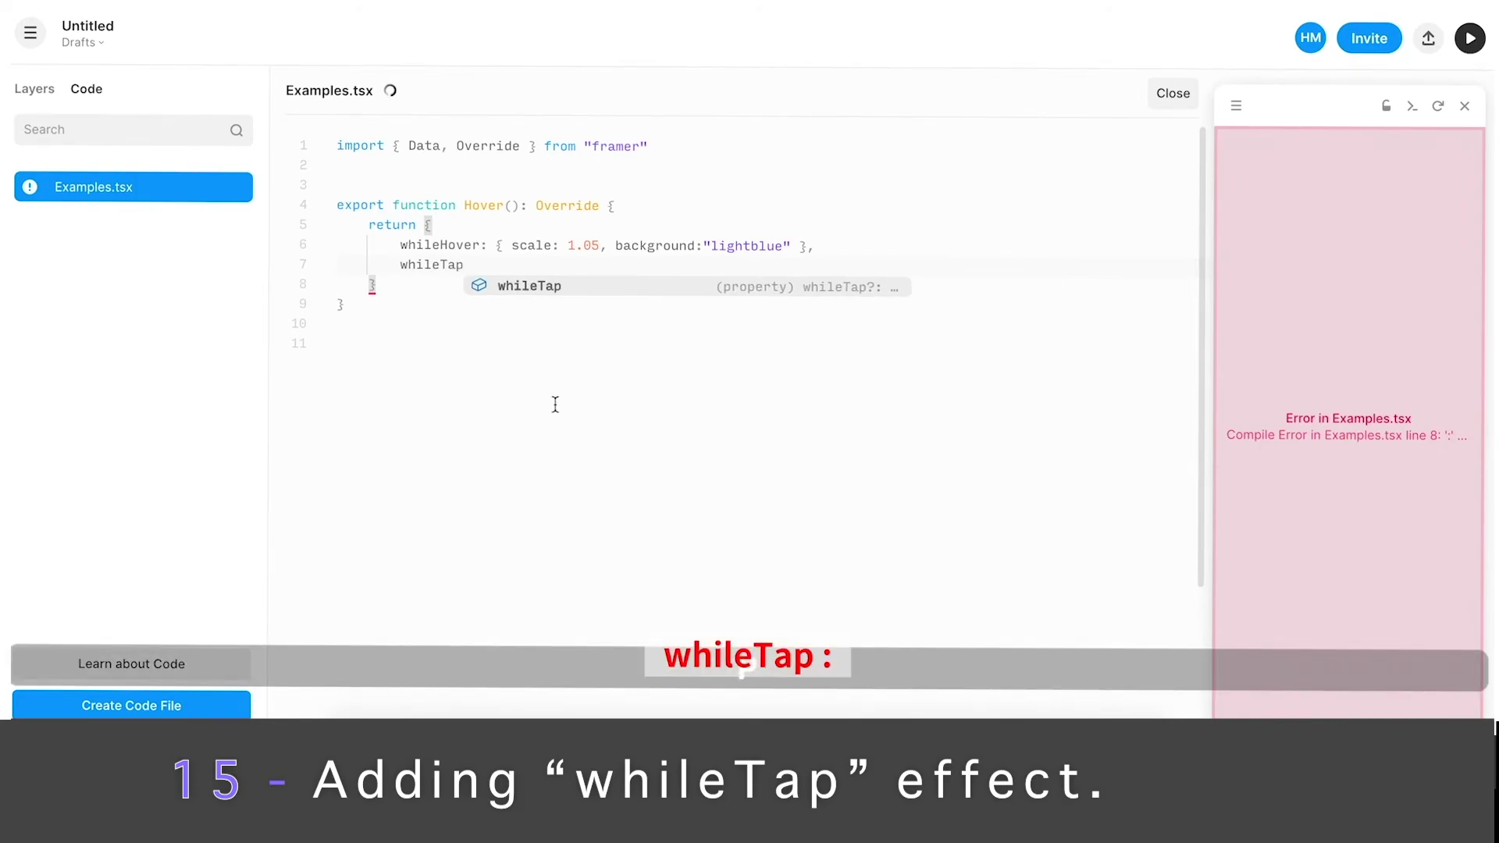
type(" : {")
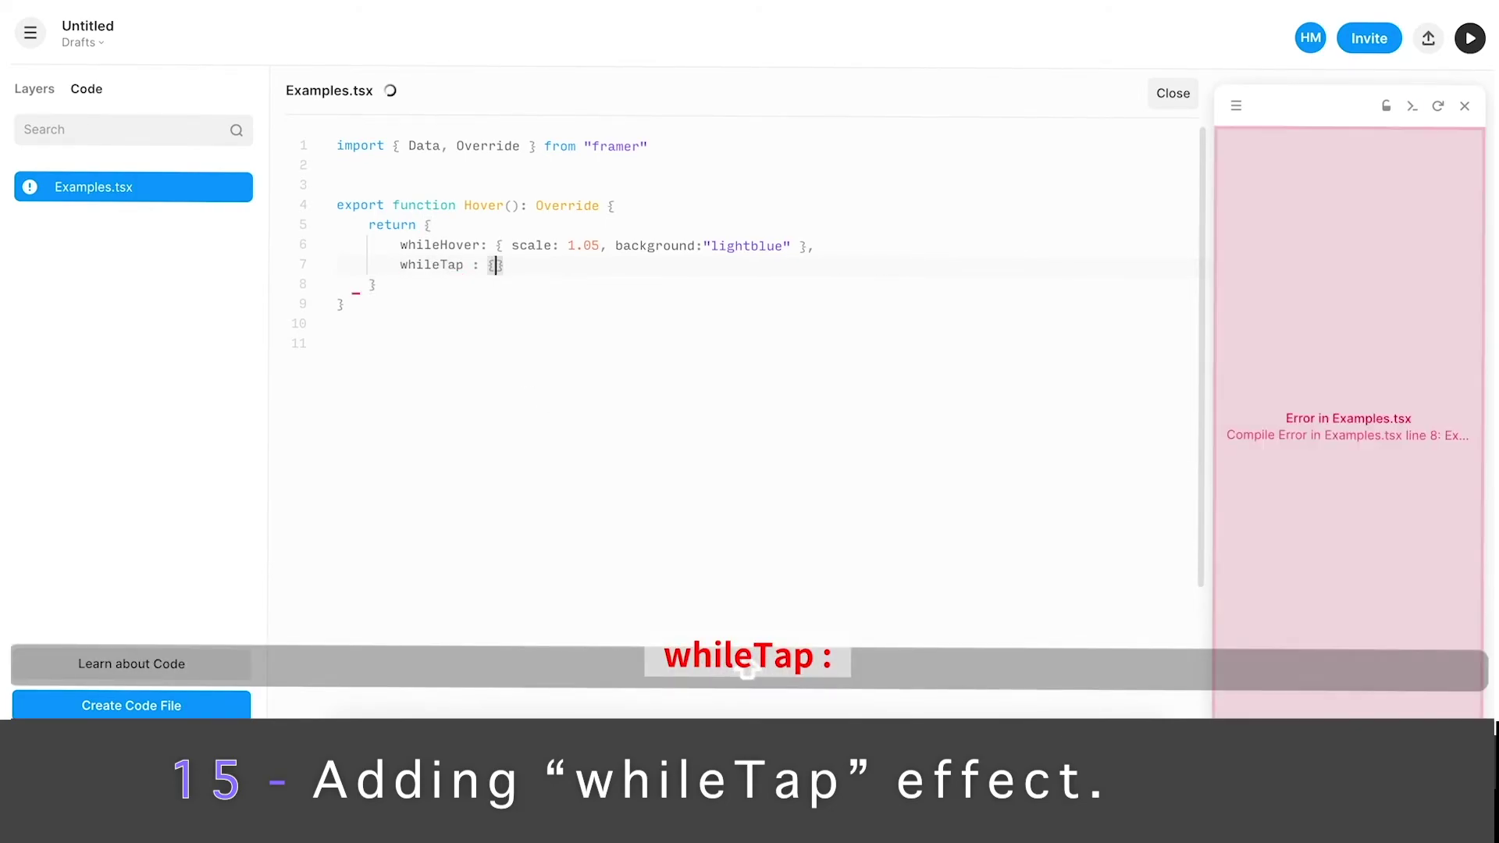
type("scale")
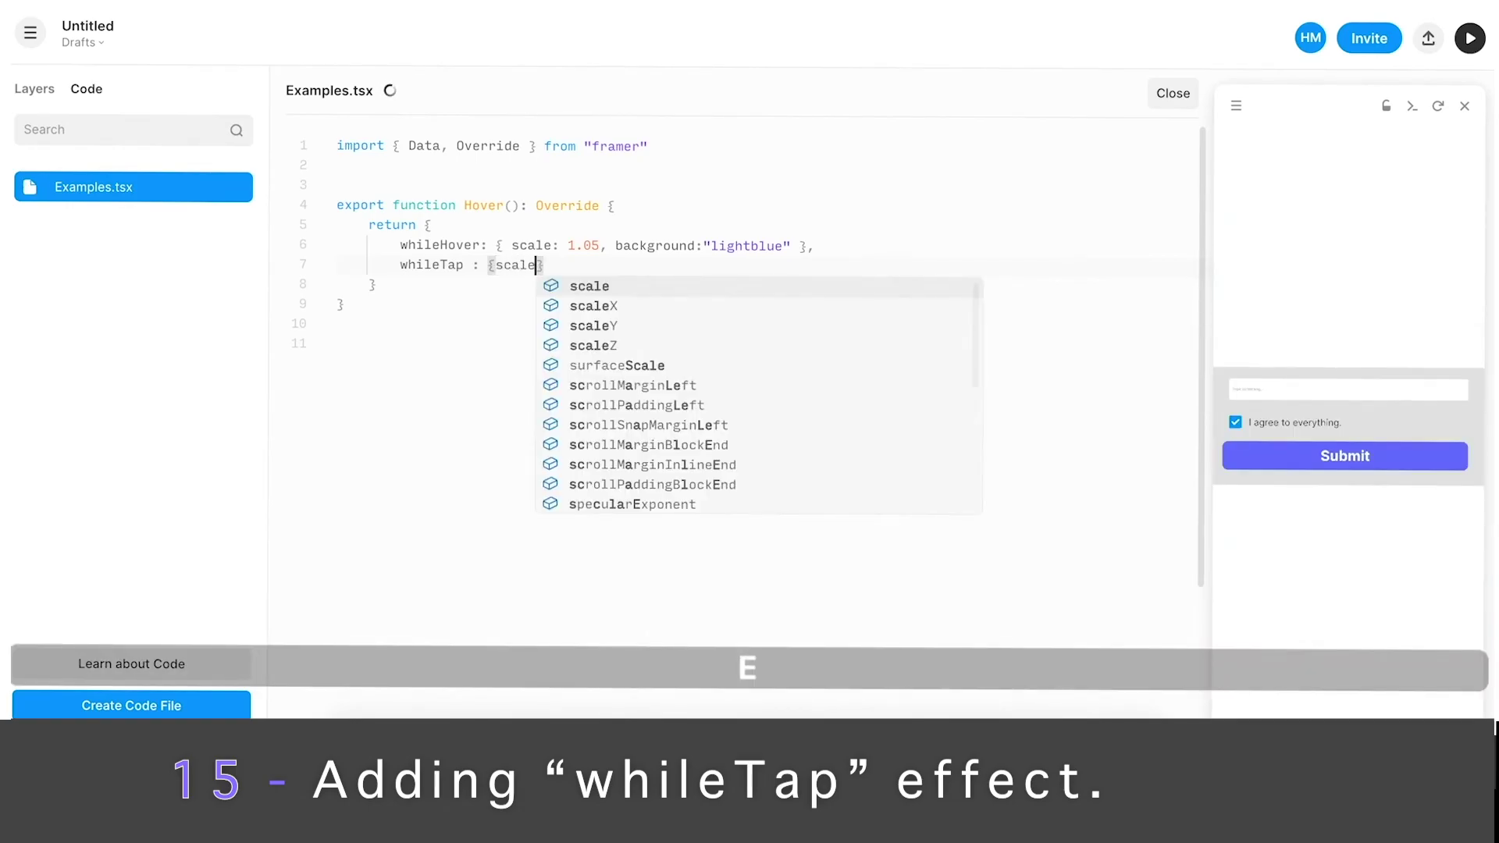
type(":")
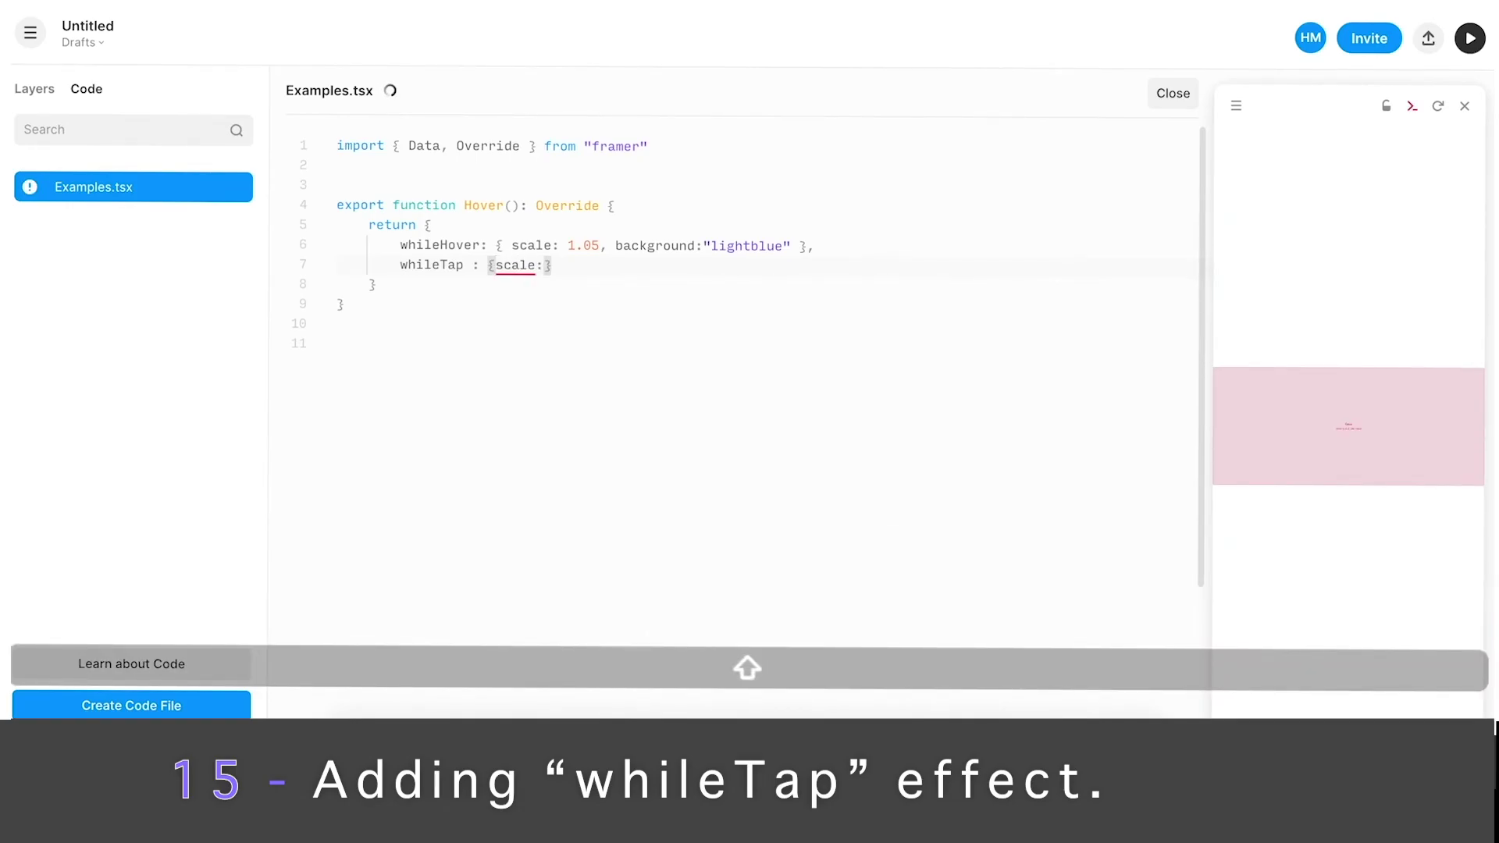
type("1,")
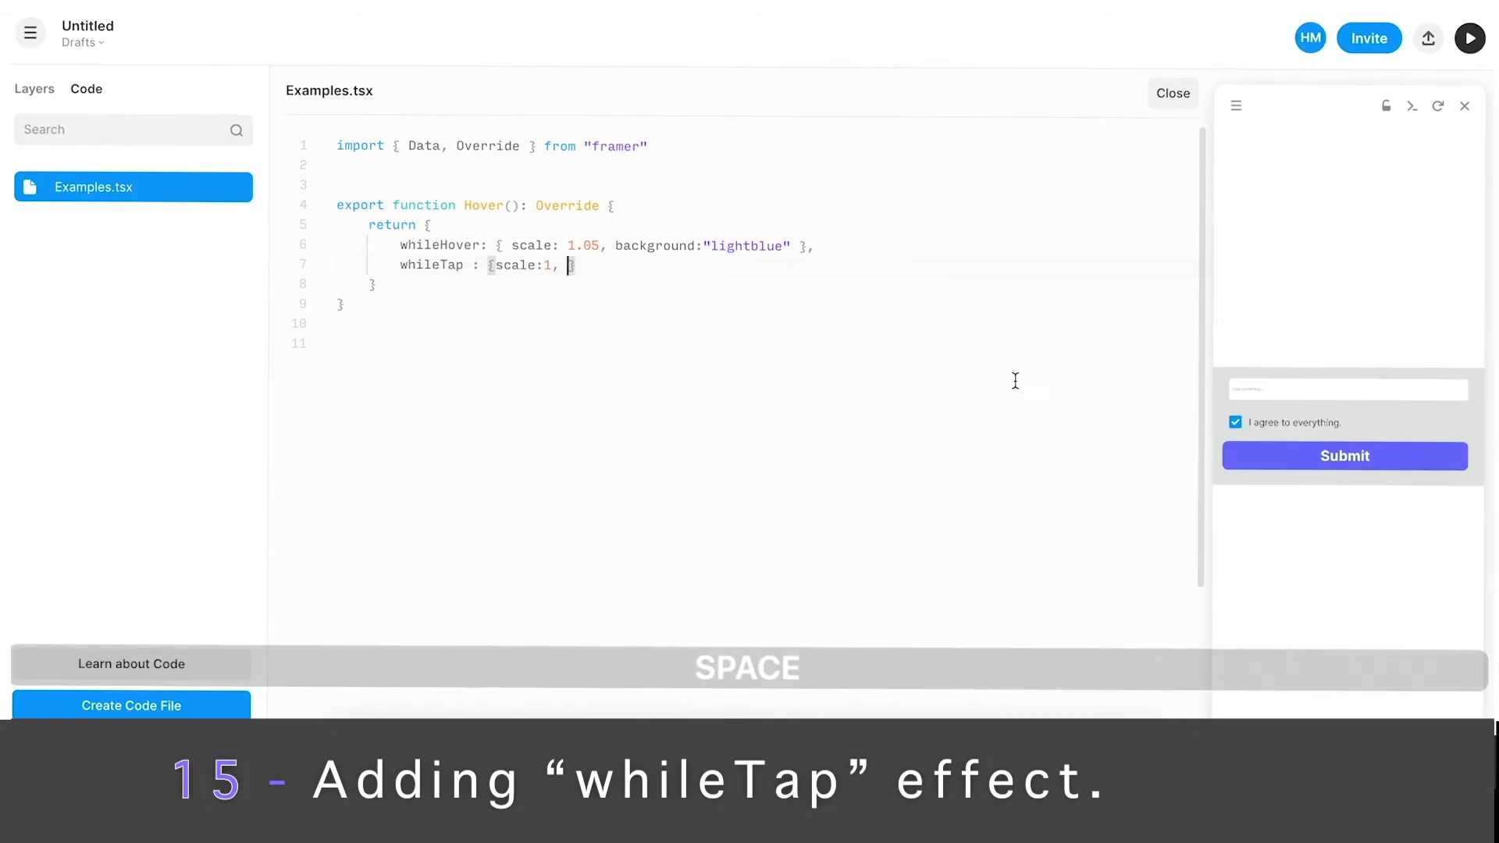
left_click(1298, 463)
left_click(1299, 460)
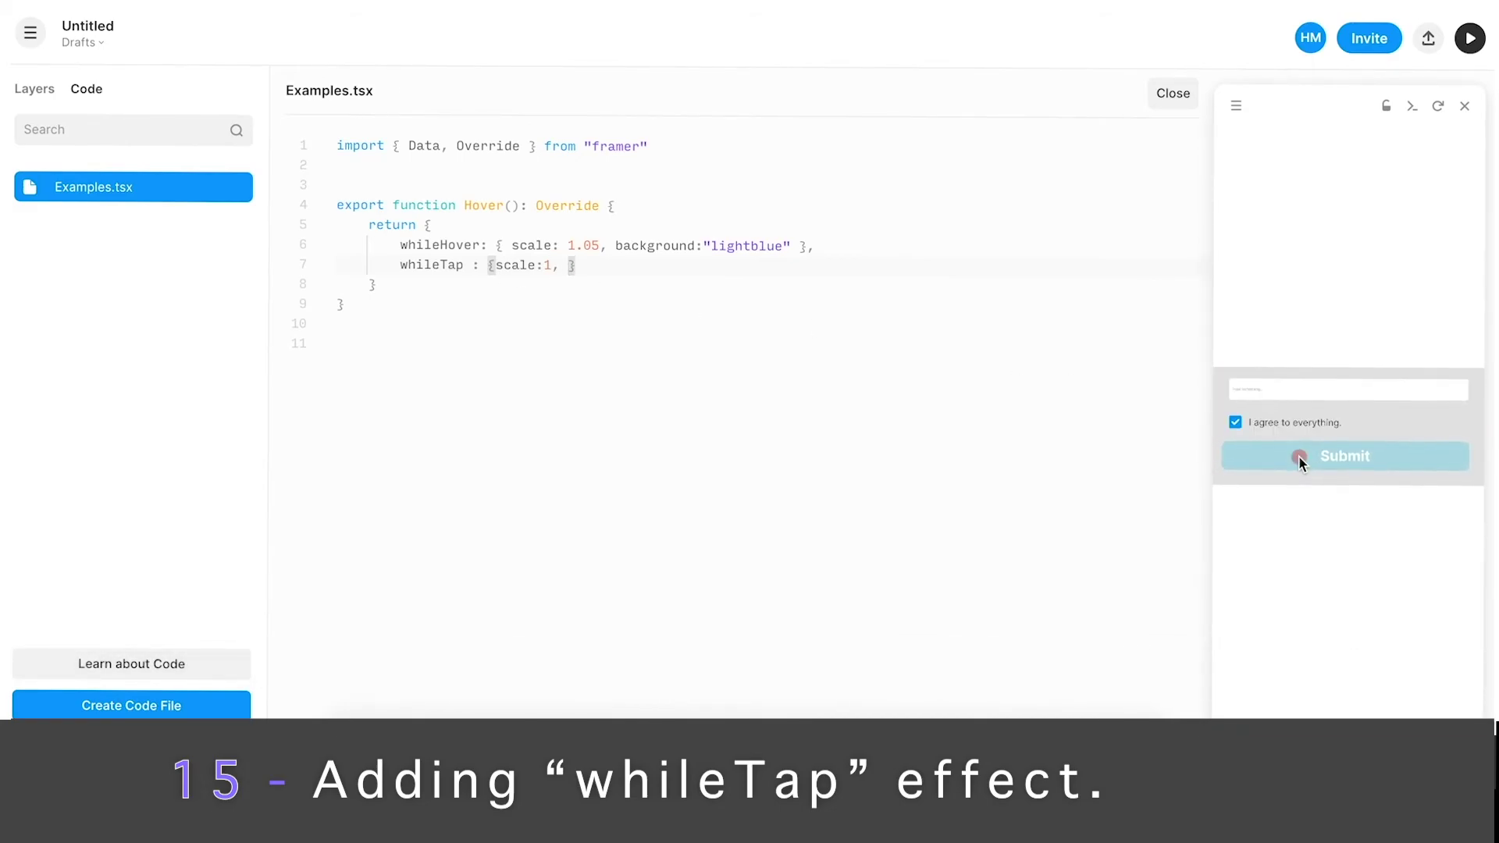
- Add a "black" background to the whileTap effect and end its line with a comma
left_click(568, 266)
type("background")
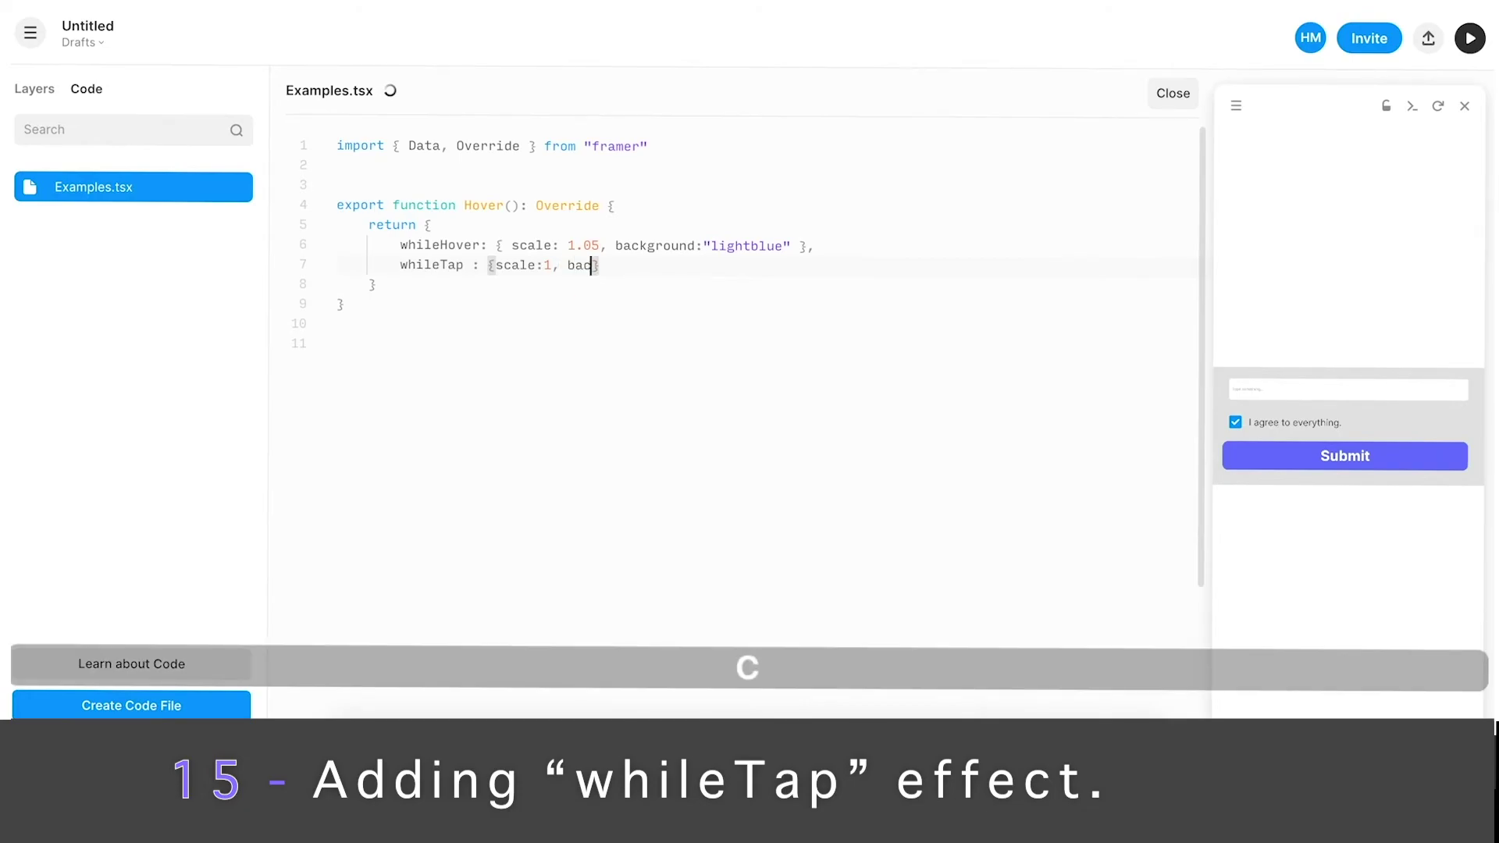
type(":\"b")
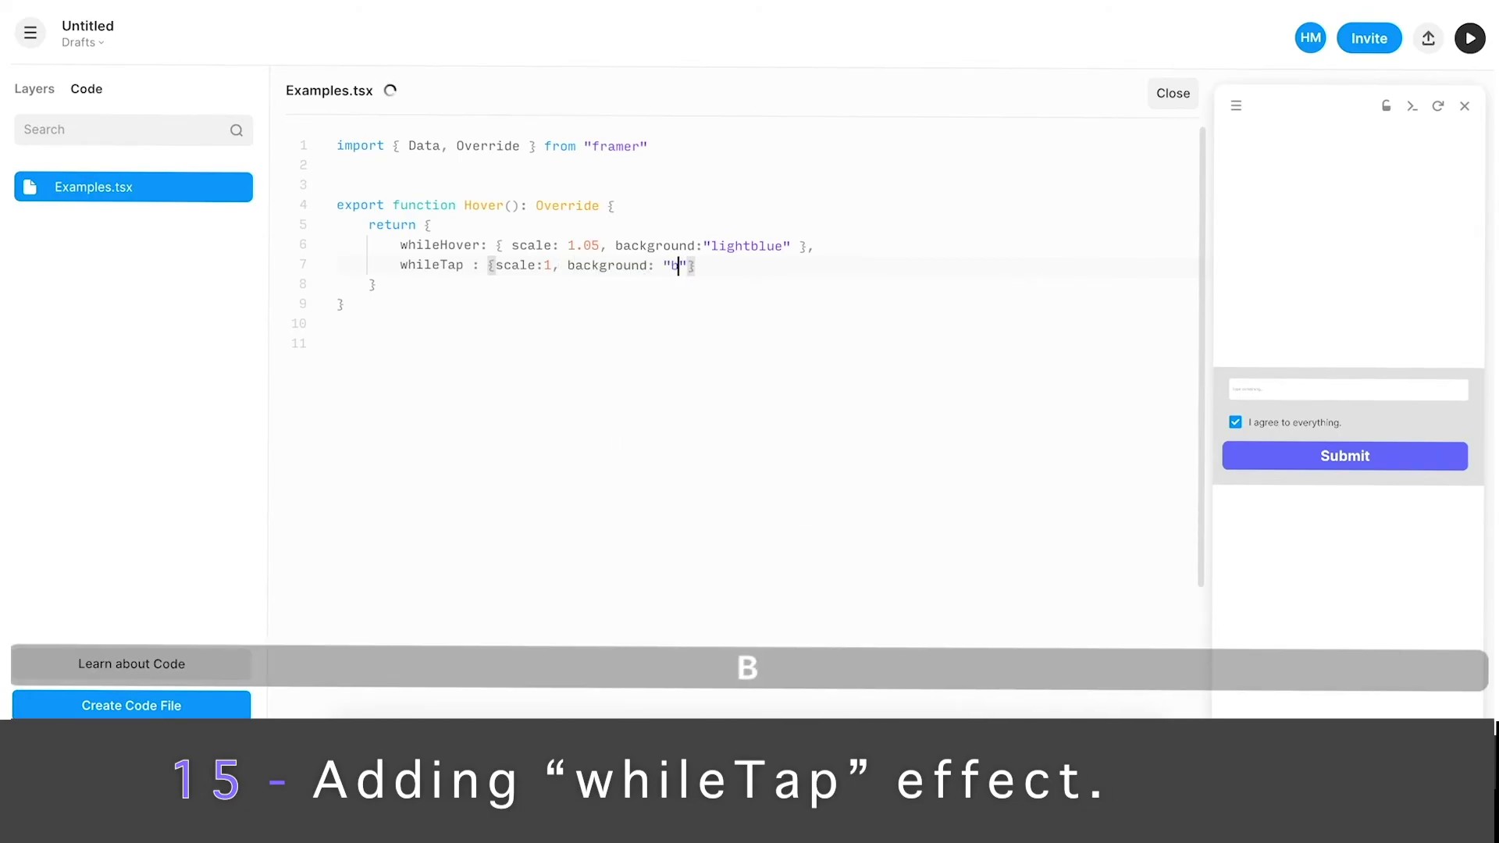
key("BackSpace")
key("BackSpace")
type("\"ba")
key("BackSpace")
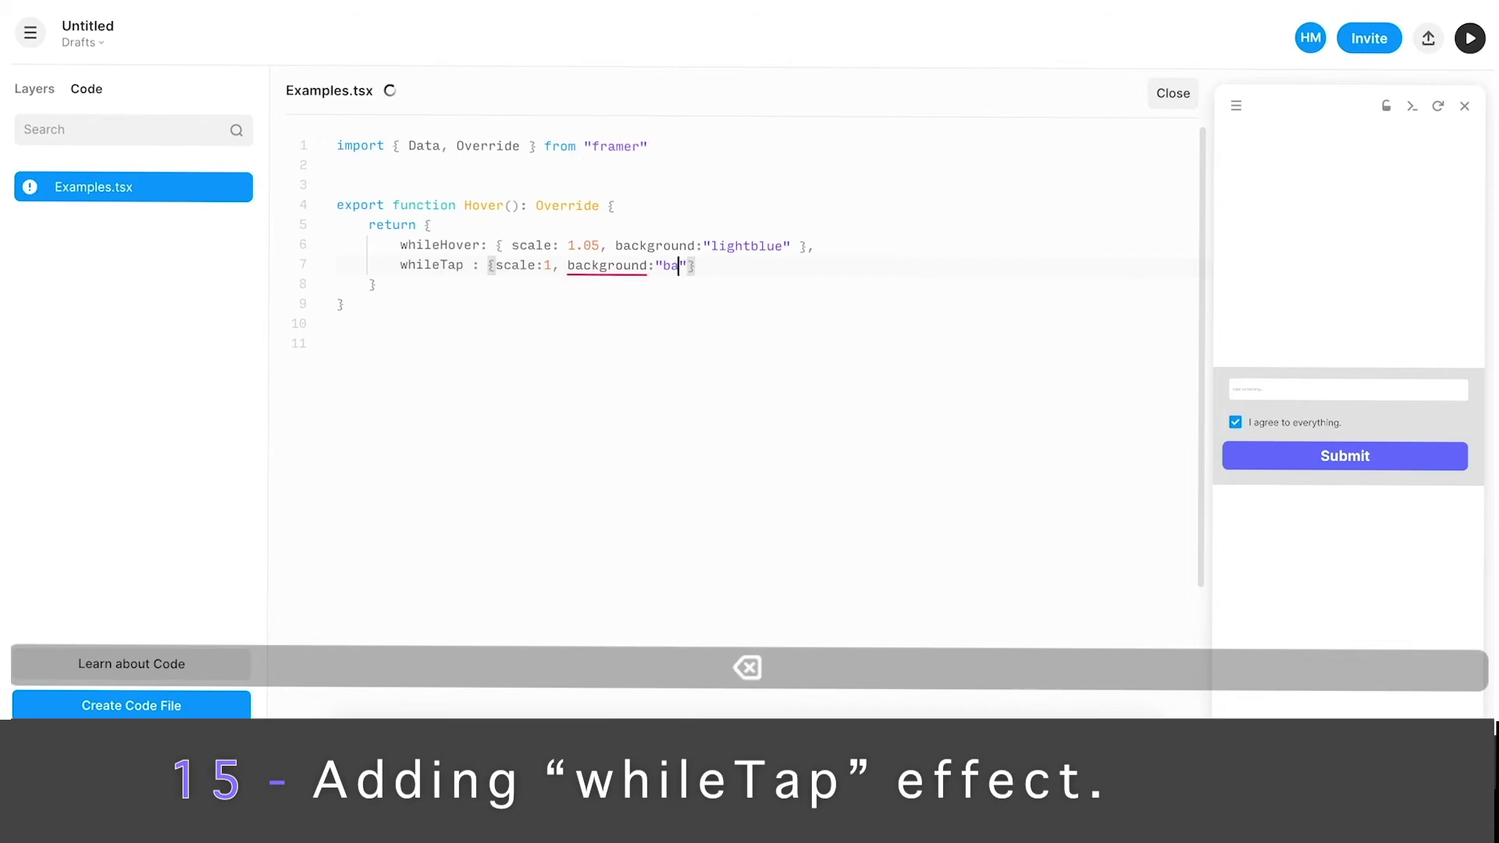
type("lack")
left_click(747, 267)
type(",")
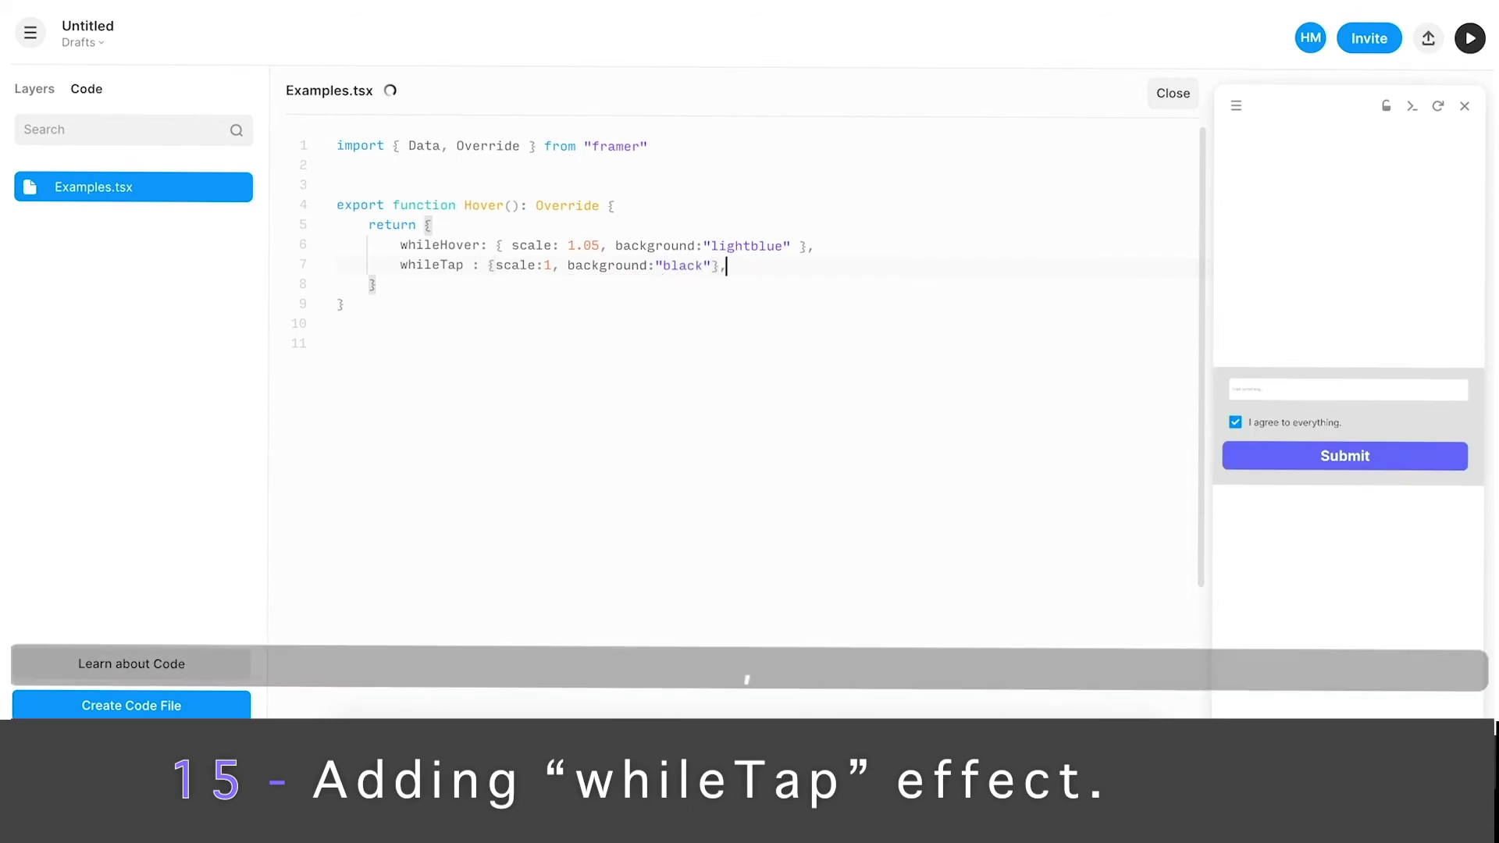
- Test the black whileTap effect on the previewed Submit button
left_click(756, 304)
left_click(1285, 458)
left_click(1284, 457)
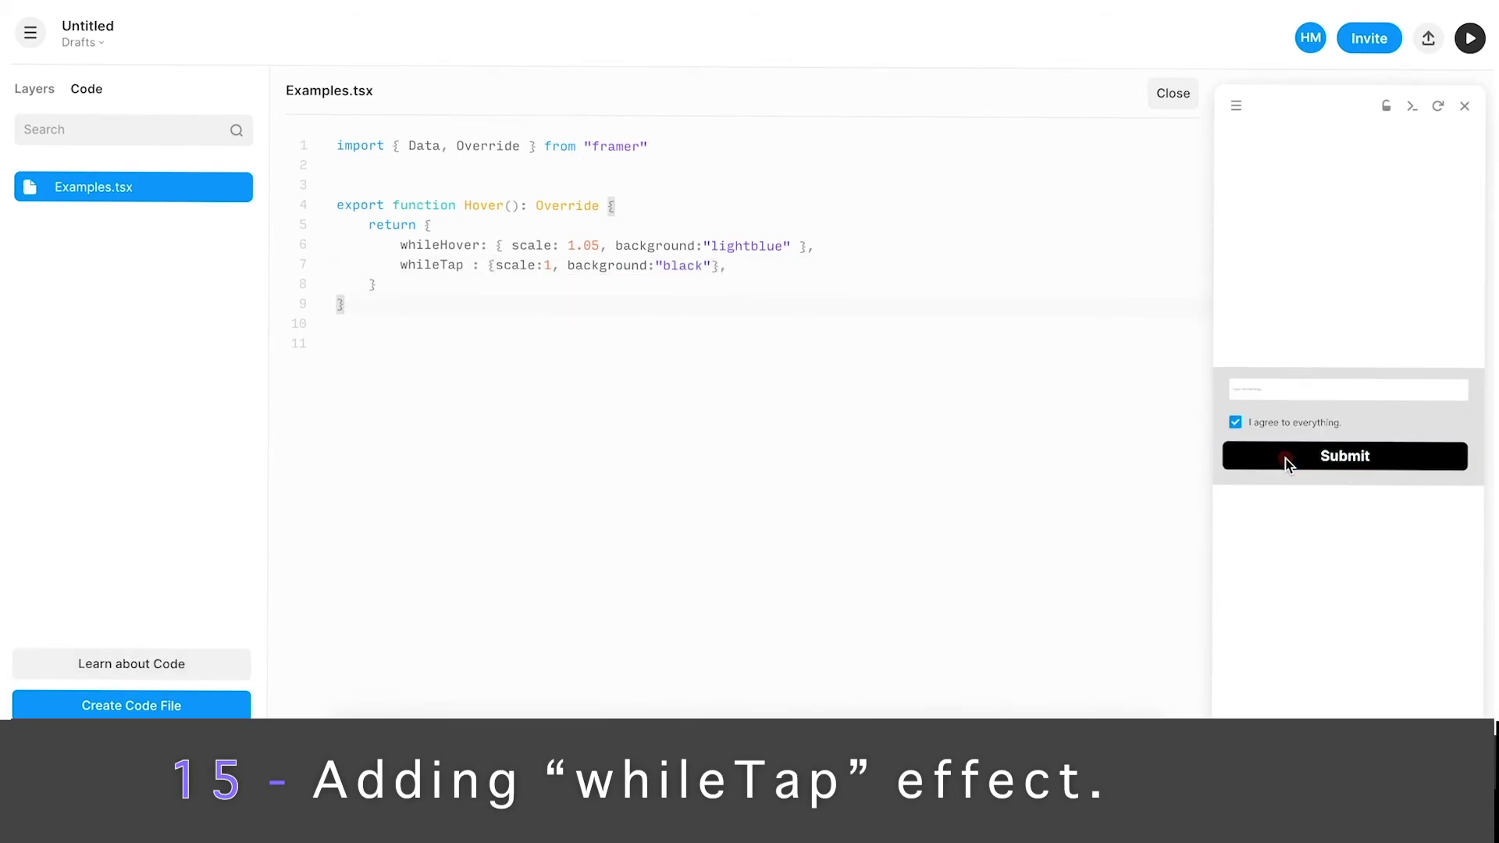
- Return to the canvas layers and test the Button master on its own in the preview
left_click(44, 96)
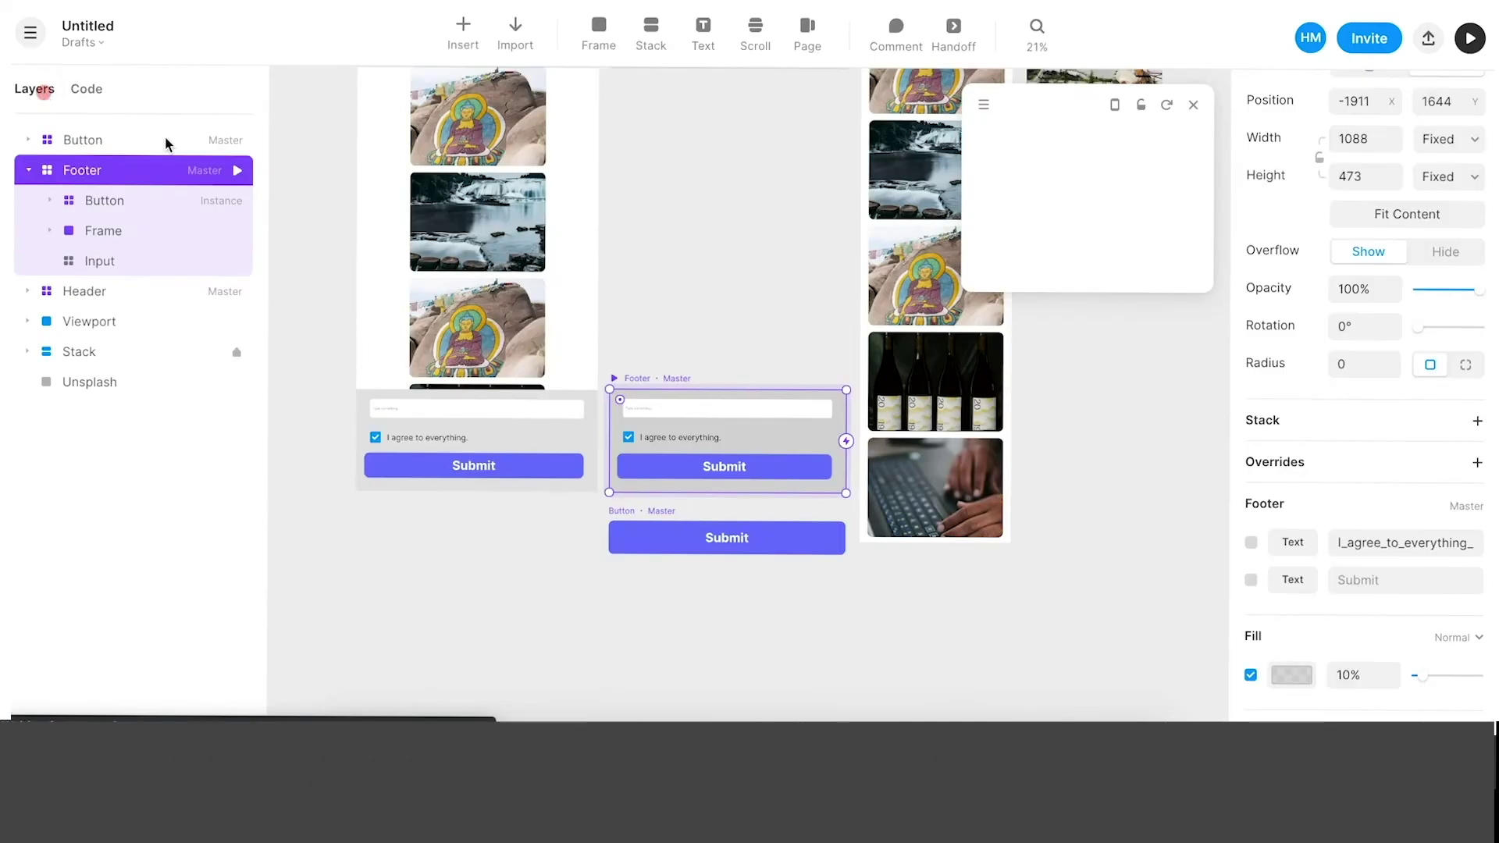
left_click(582, 568)
left_click(640, 511)
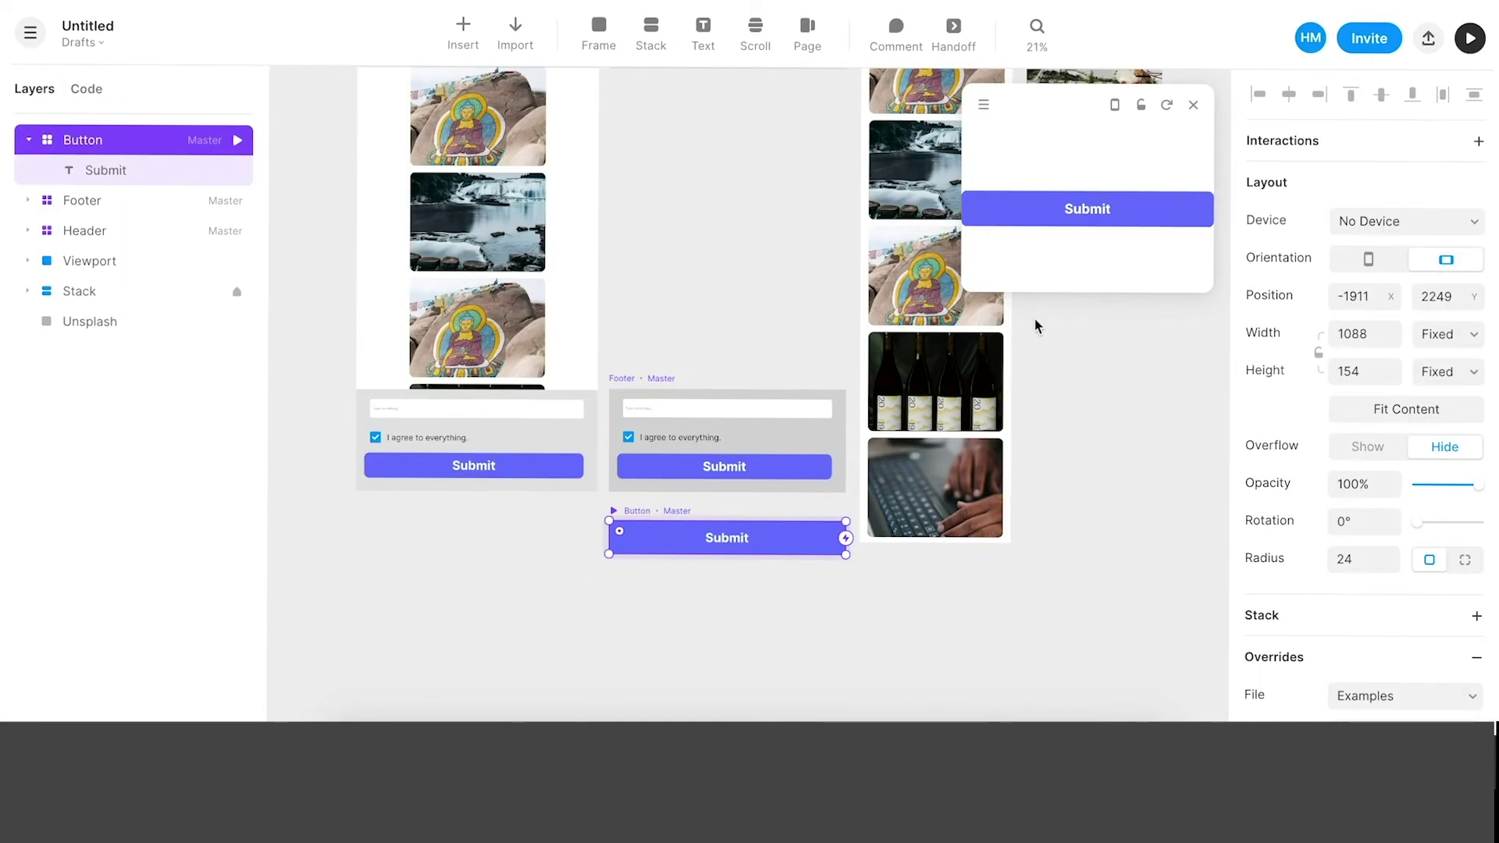
left_click(1088, 210)
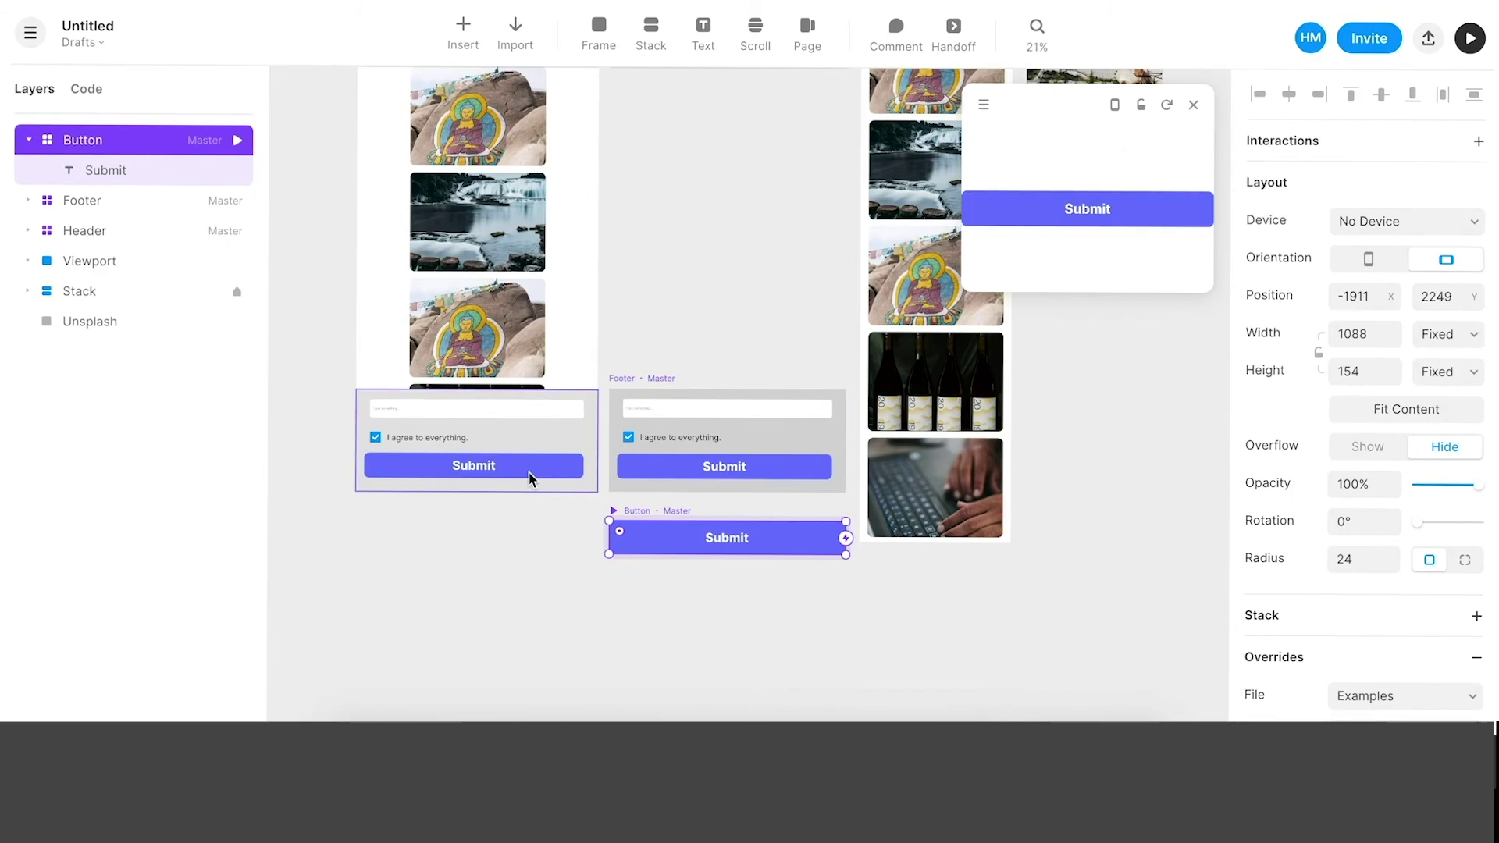
- Preview the Viewport frame and heighten the preview window to fit the whole gallery from header to footer
scroll(528, 471, "up", 3)
left_click(508, 388)
left_click_drag(1111, 296, 1108, 629)
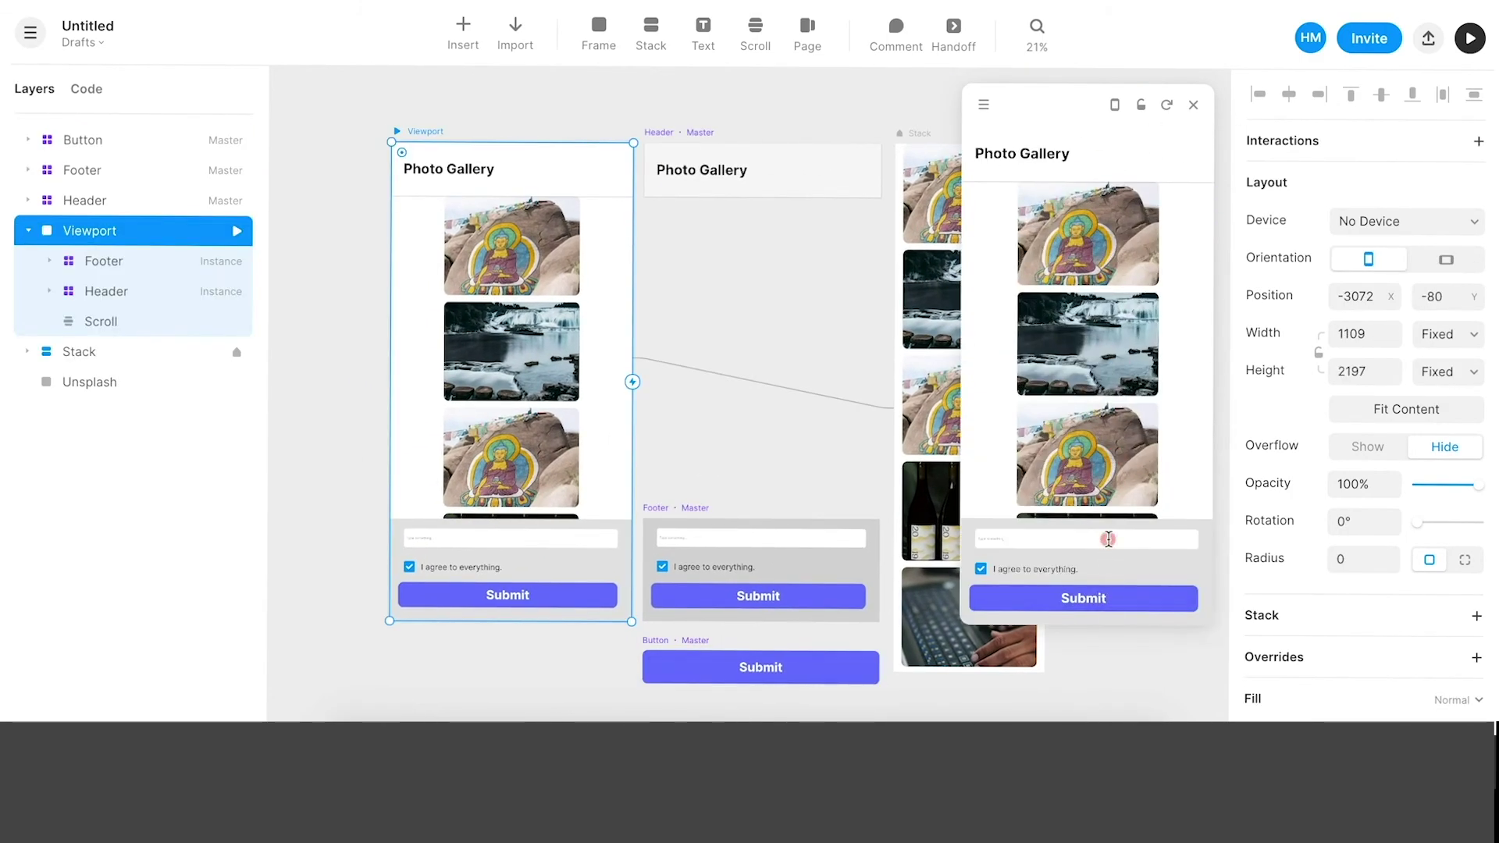
- Open the prototype's full preview page and scroll through the photo gallery
left_click(1469, 39)
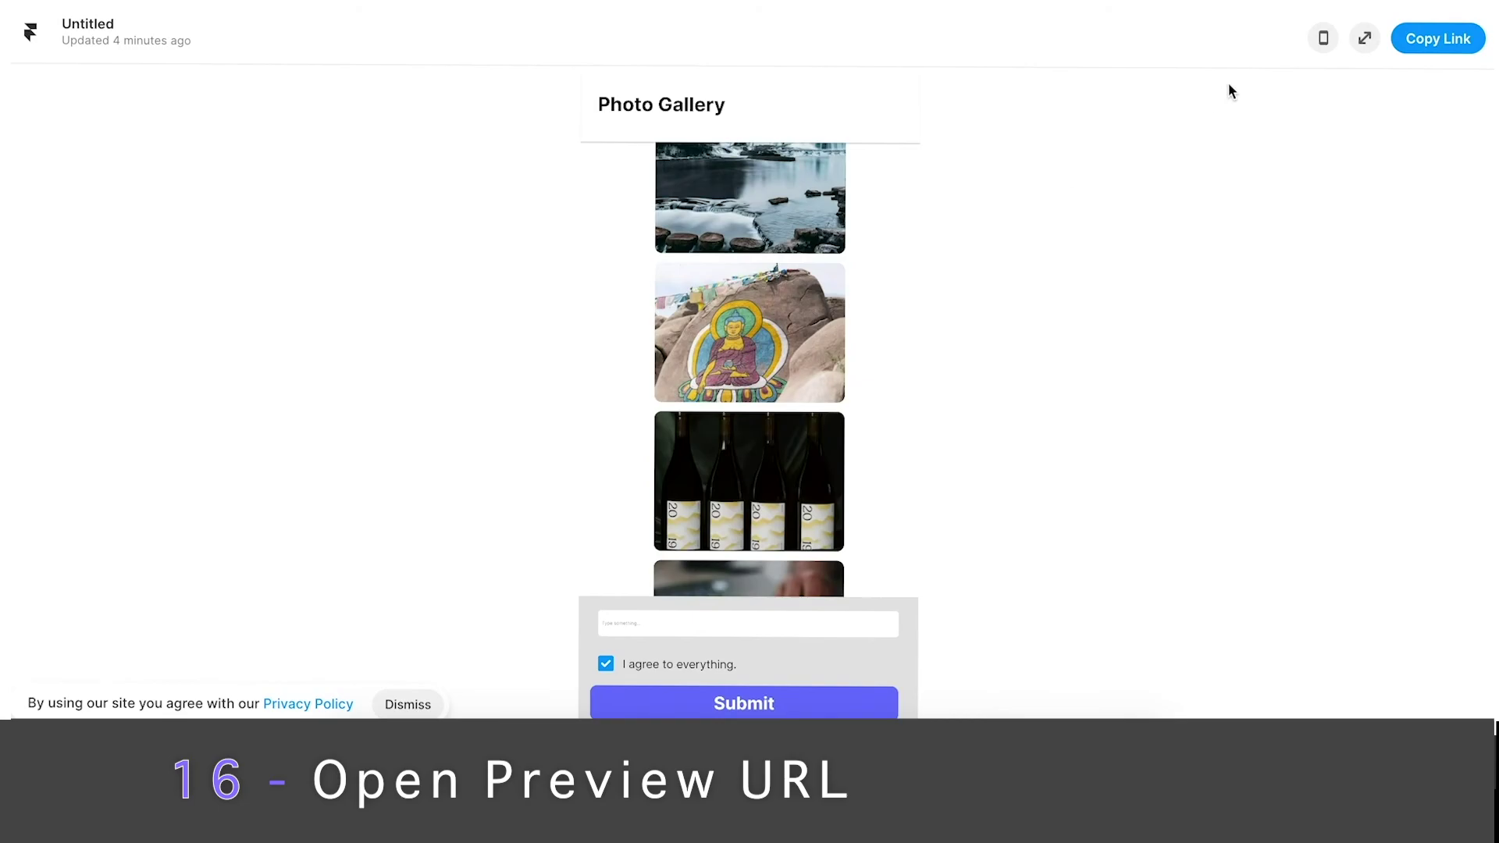
left_click(1323, 41)
left_click(1321, 195)
scroll(787, 325, "down", 3)
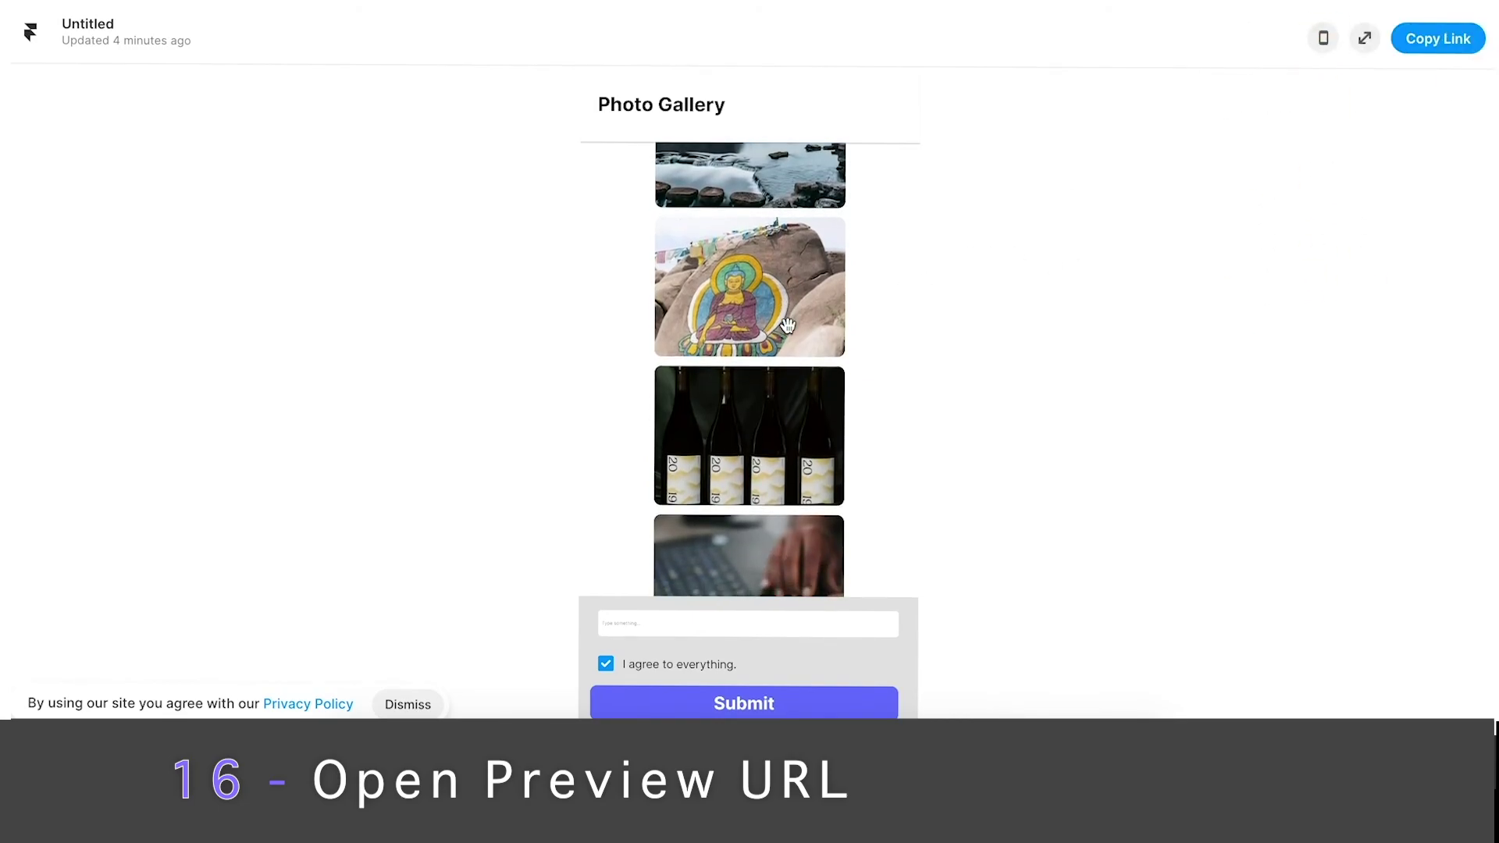
scroll(787, 325, "up", 2)
- Test the footer form by entering and clearing sample text, and try the agreement checkbox and Submit button
left_click(741, 625)
type("asfasfasfsa")
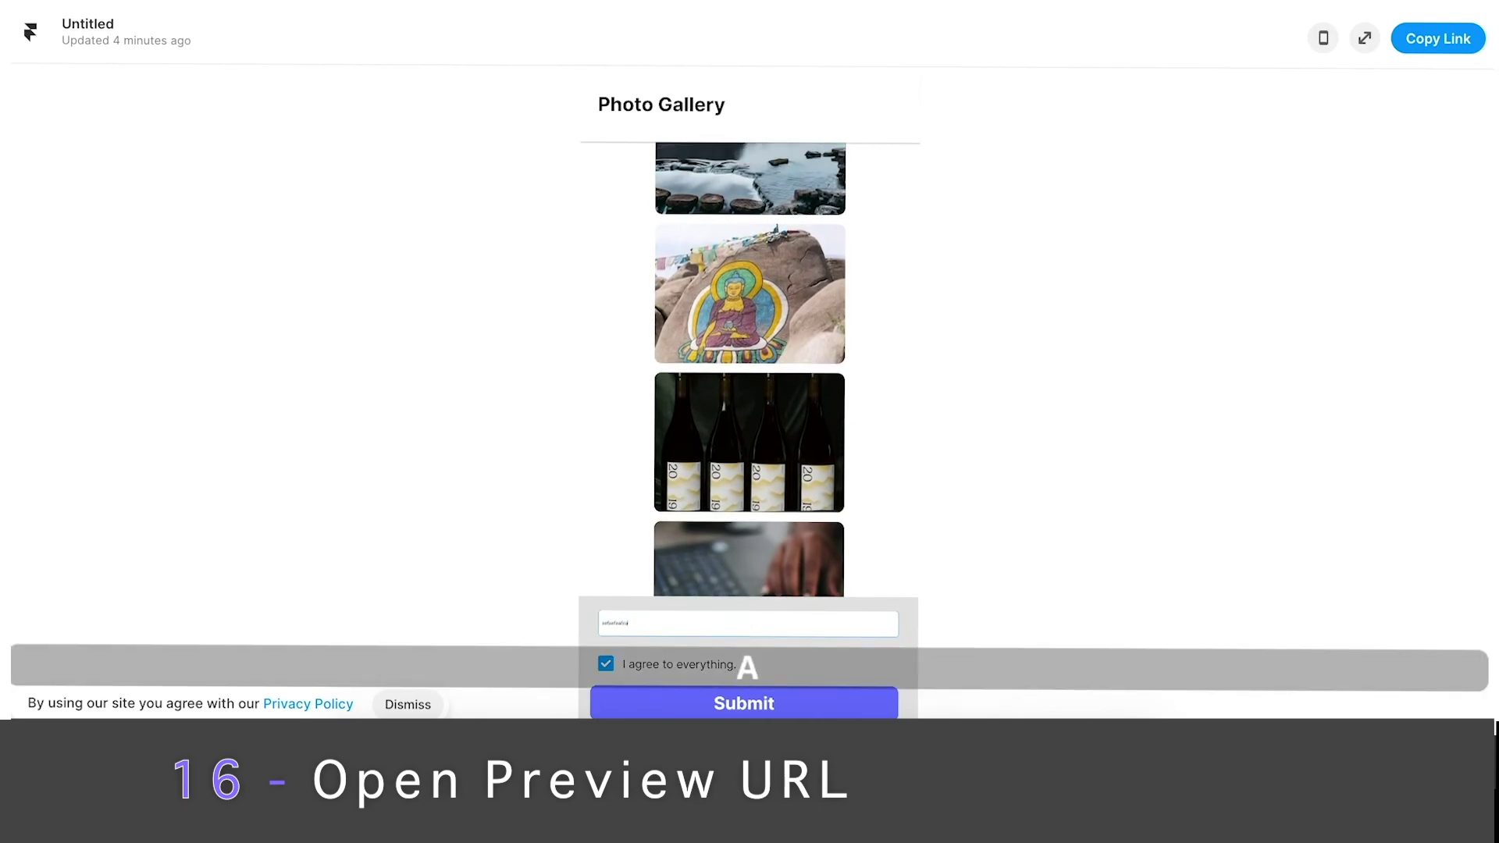
key("super+a")
key("BackSpace")
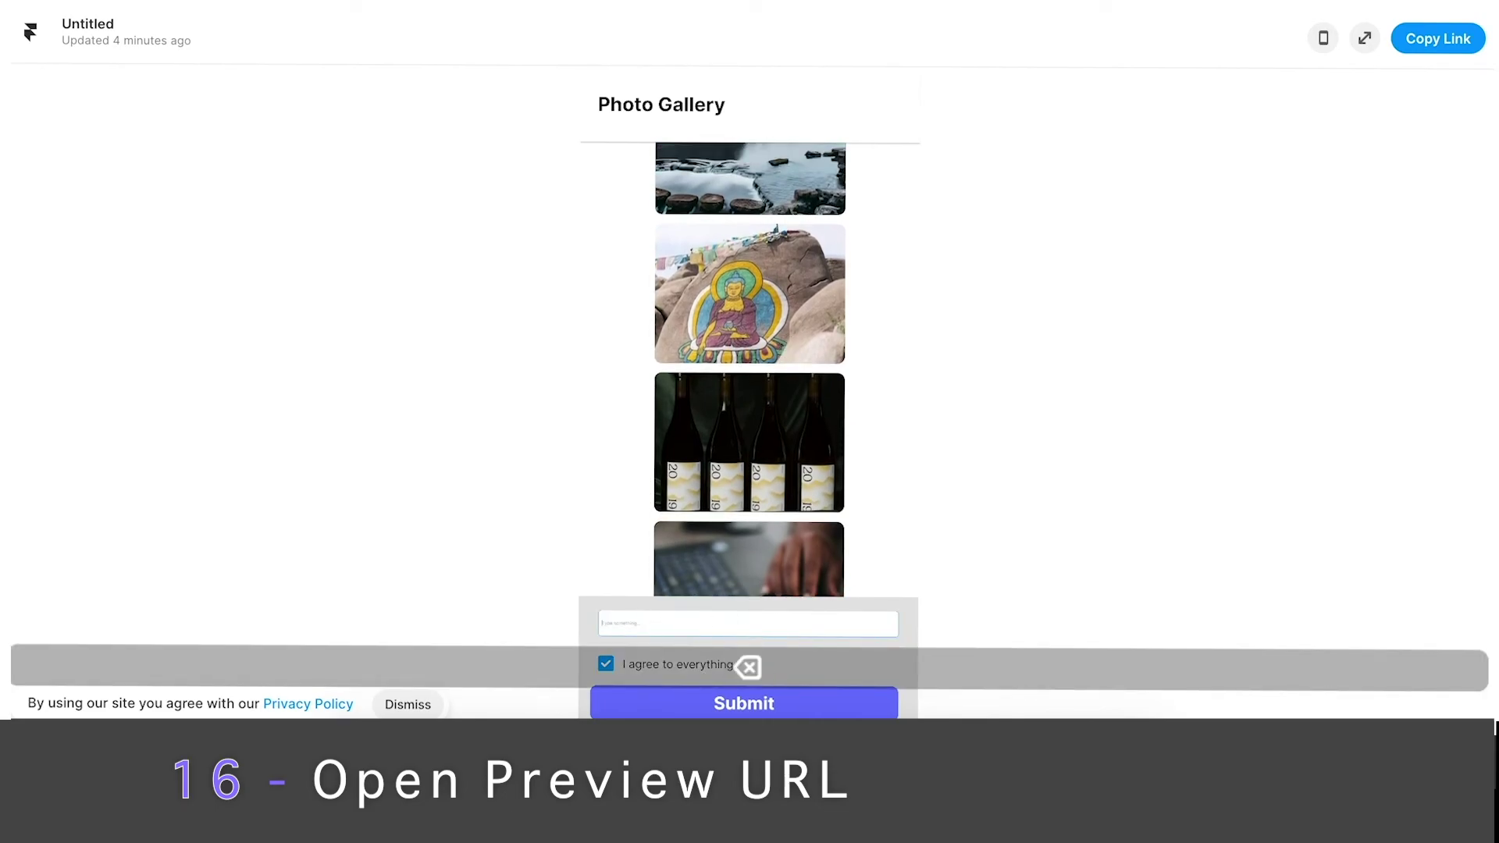
left_click(650, 622)
key("super+a")
left_click(649, 622)
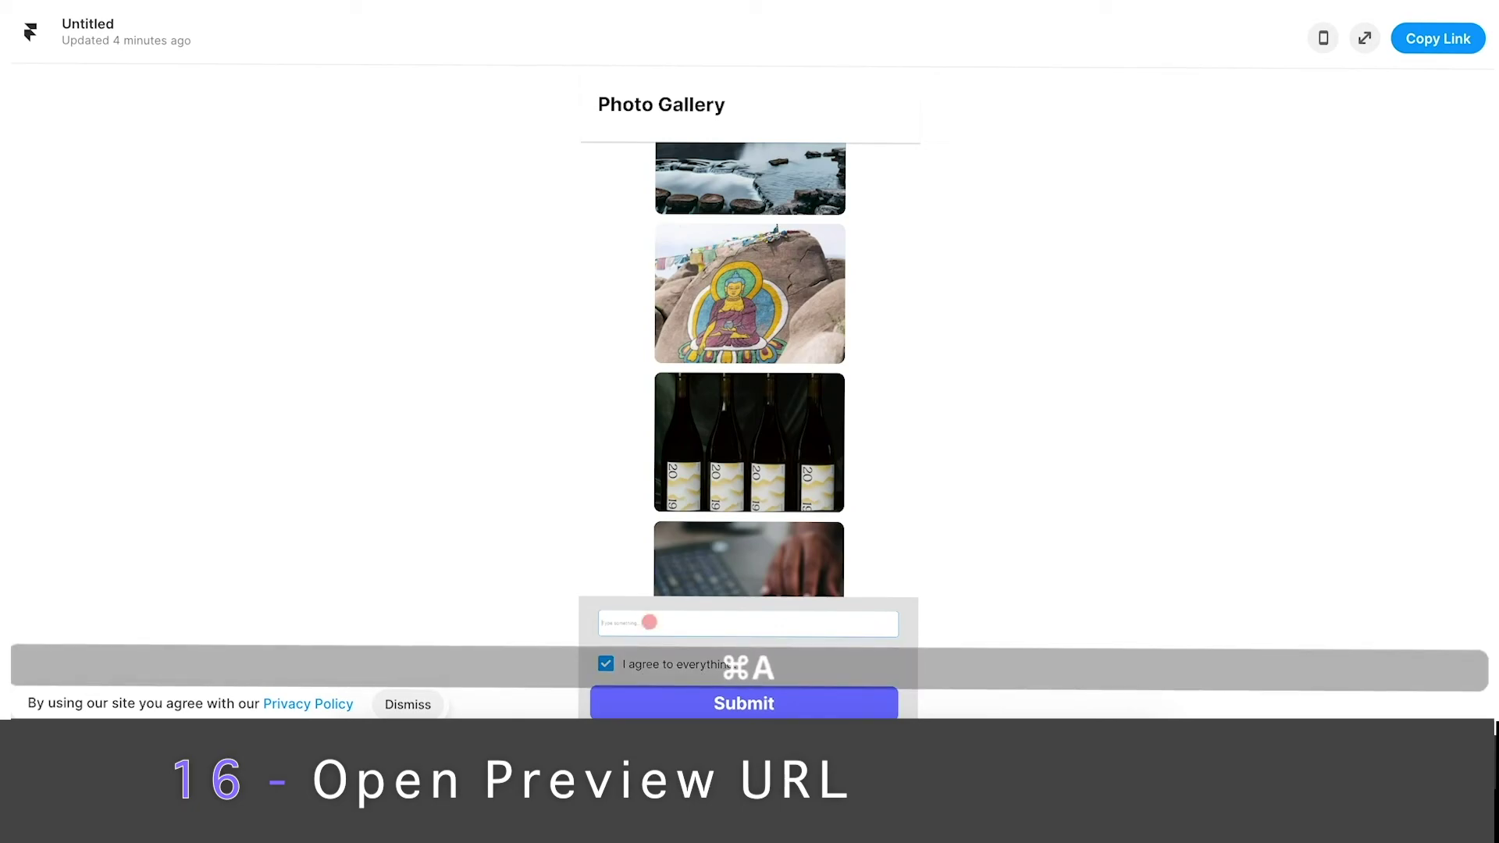
key("BackSpace")
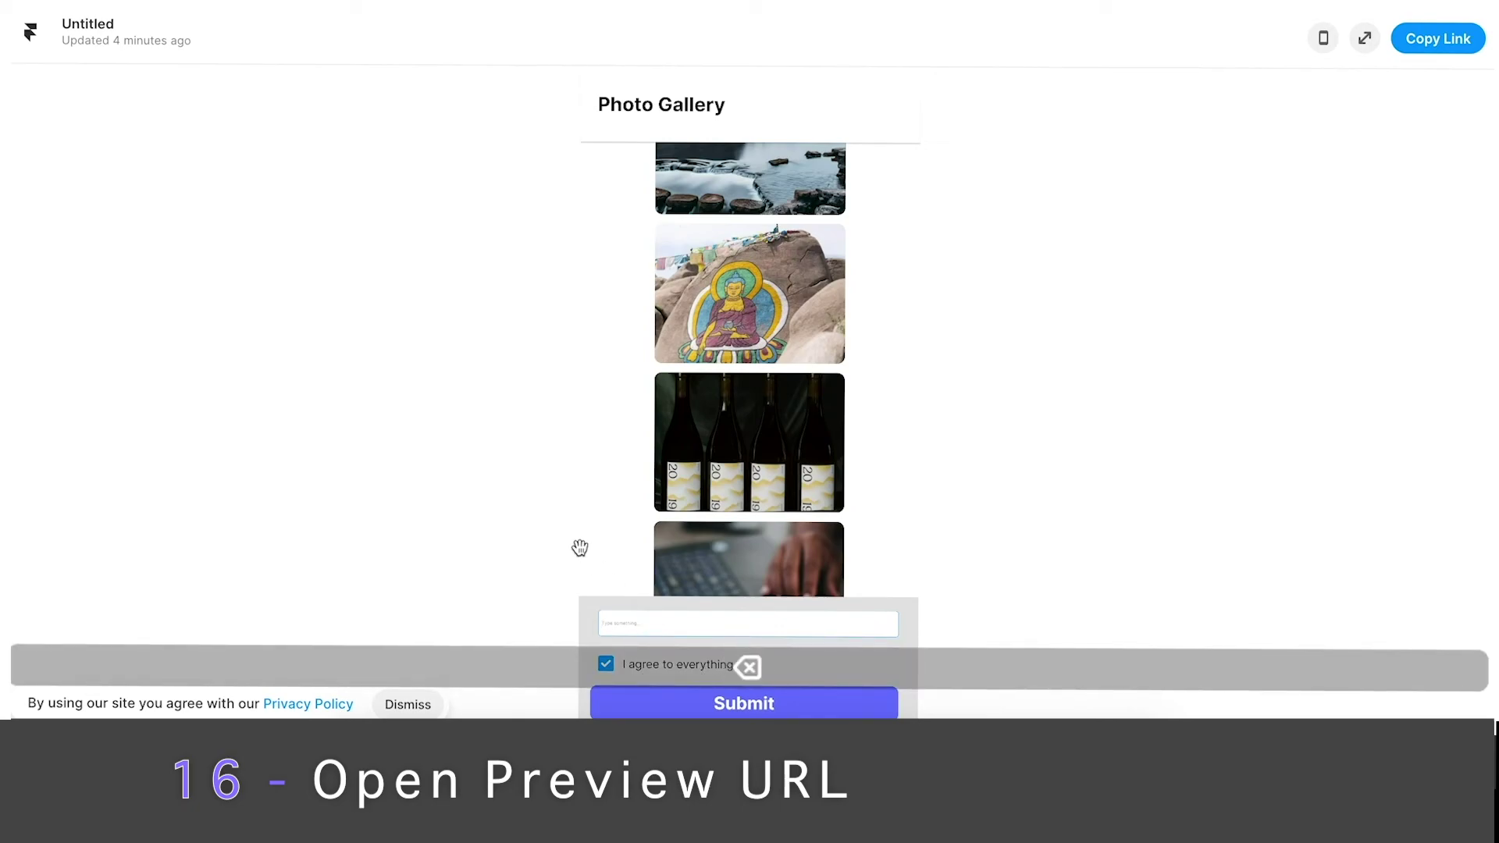
left_click(602, 662)
left_click(640, 706)
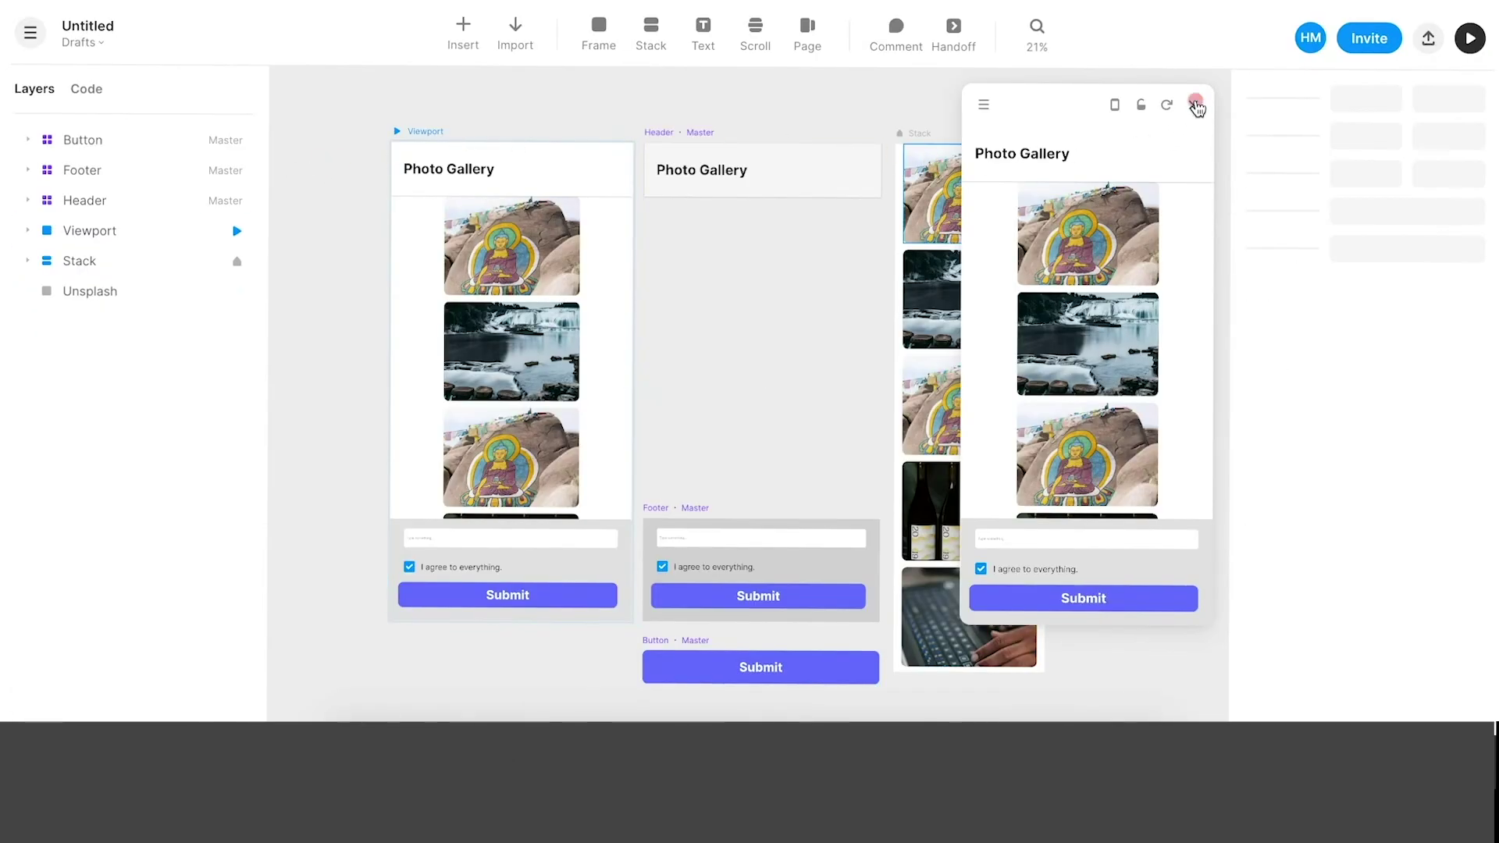
- Close the floating preview on the canvas and move the Viewport frame left to X -3254
left_click(1193, 104)
scroll(996, 257, "down", 3)
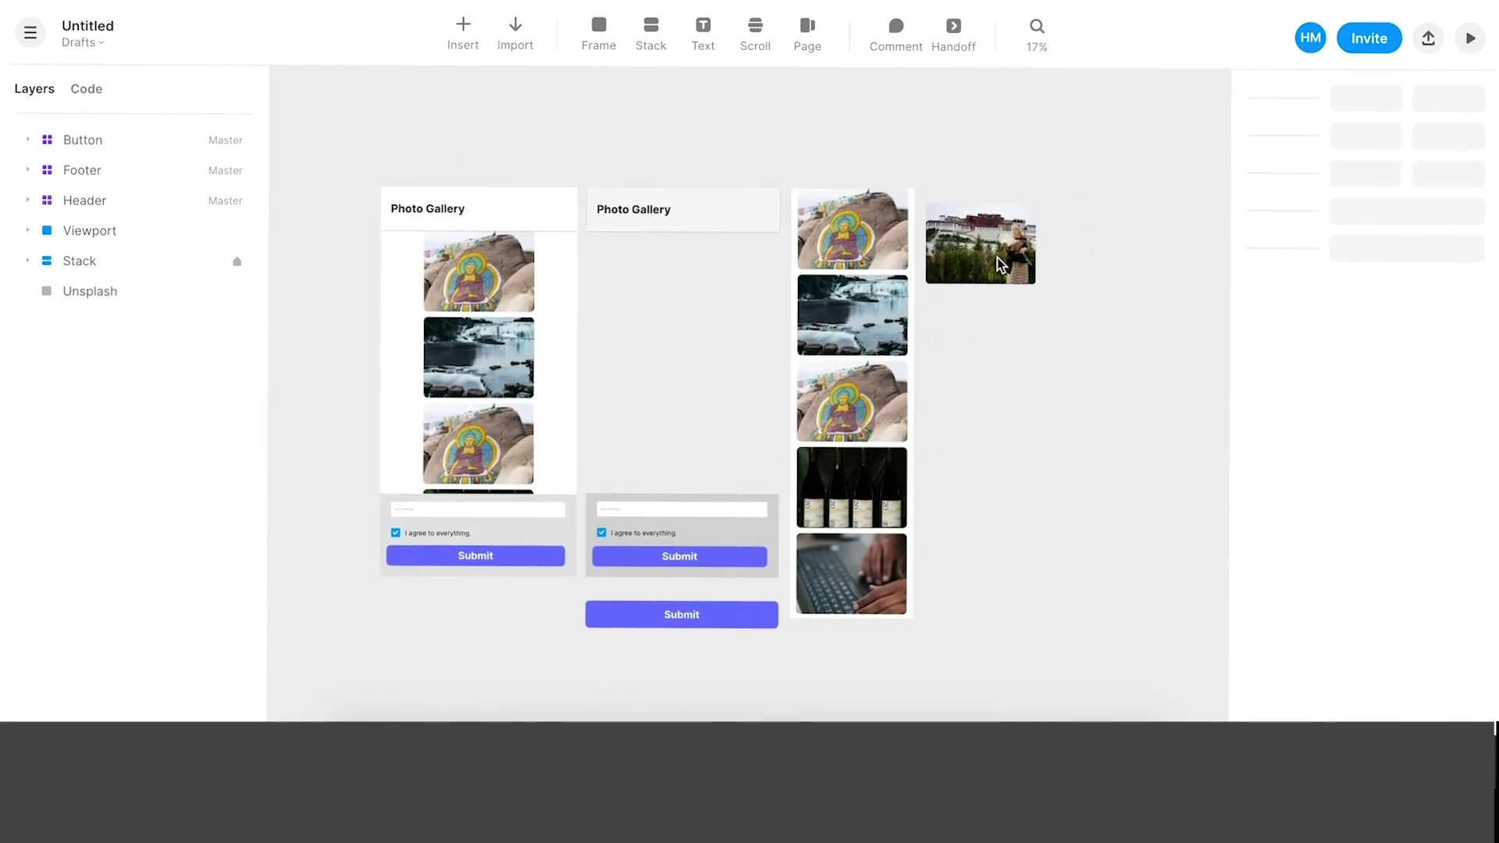
left_click(996, 258)
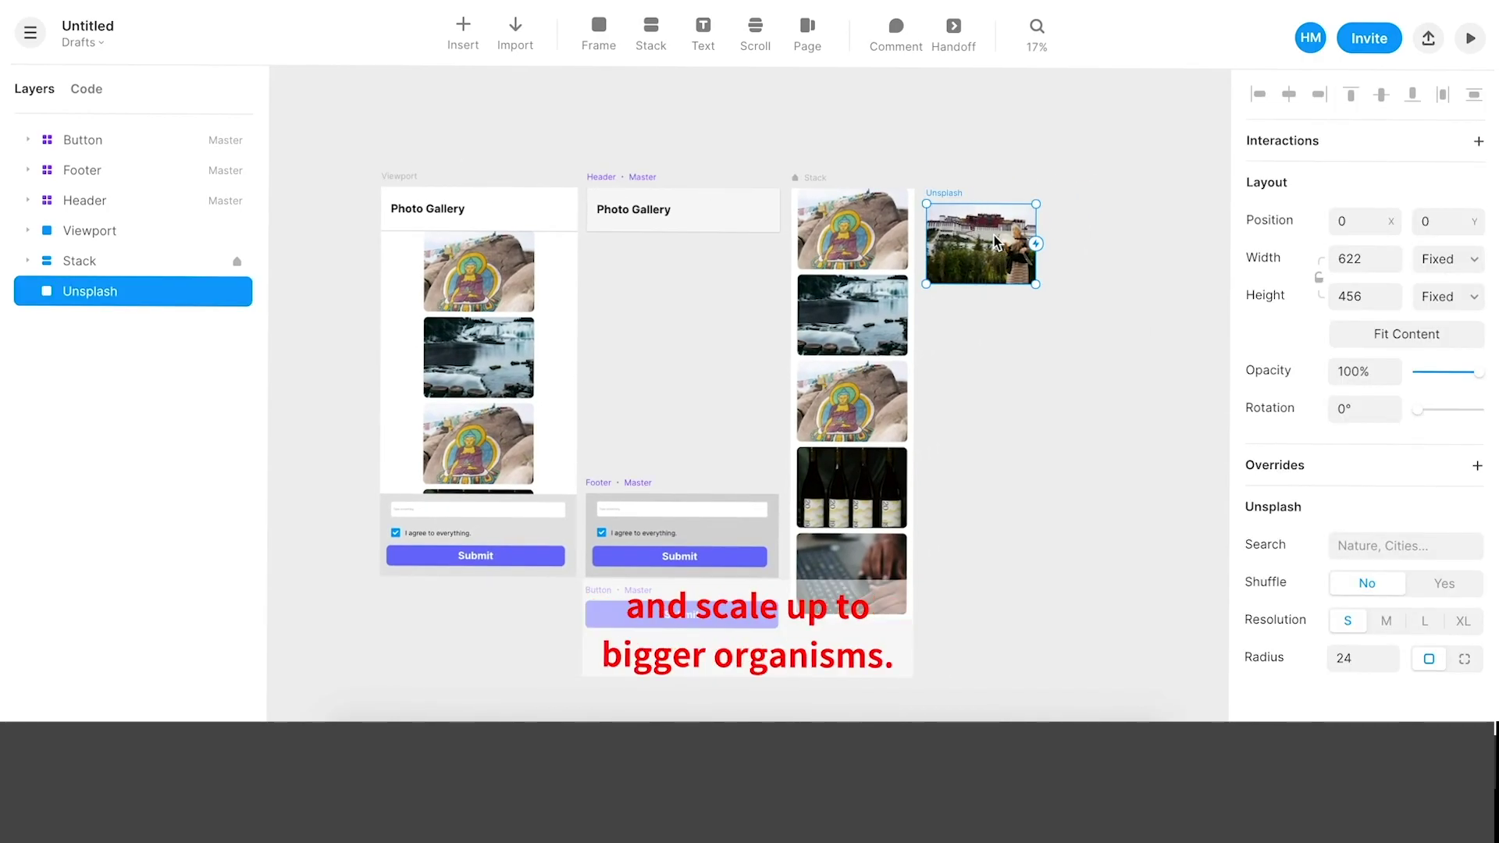
left_click_drag(395, 176, 363, 178)
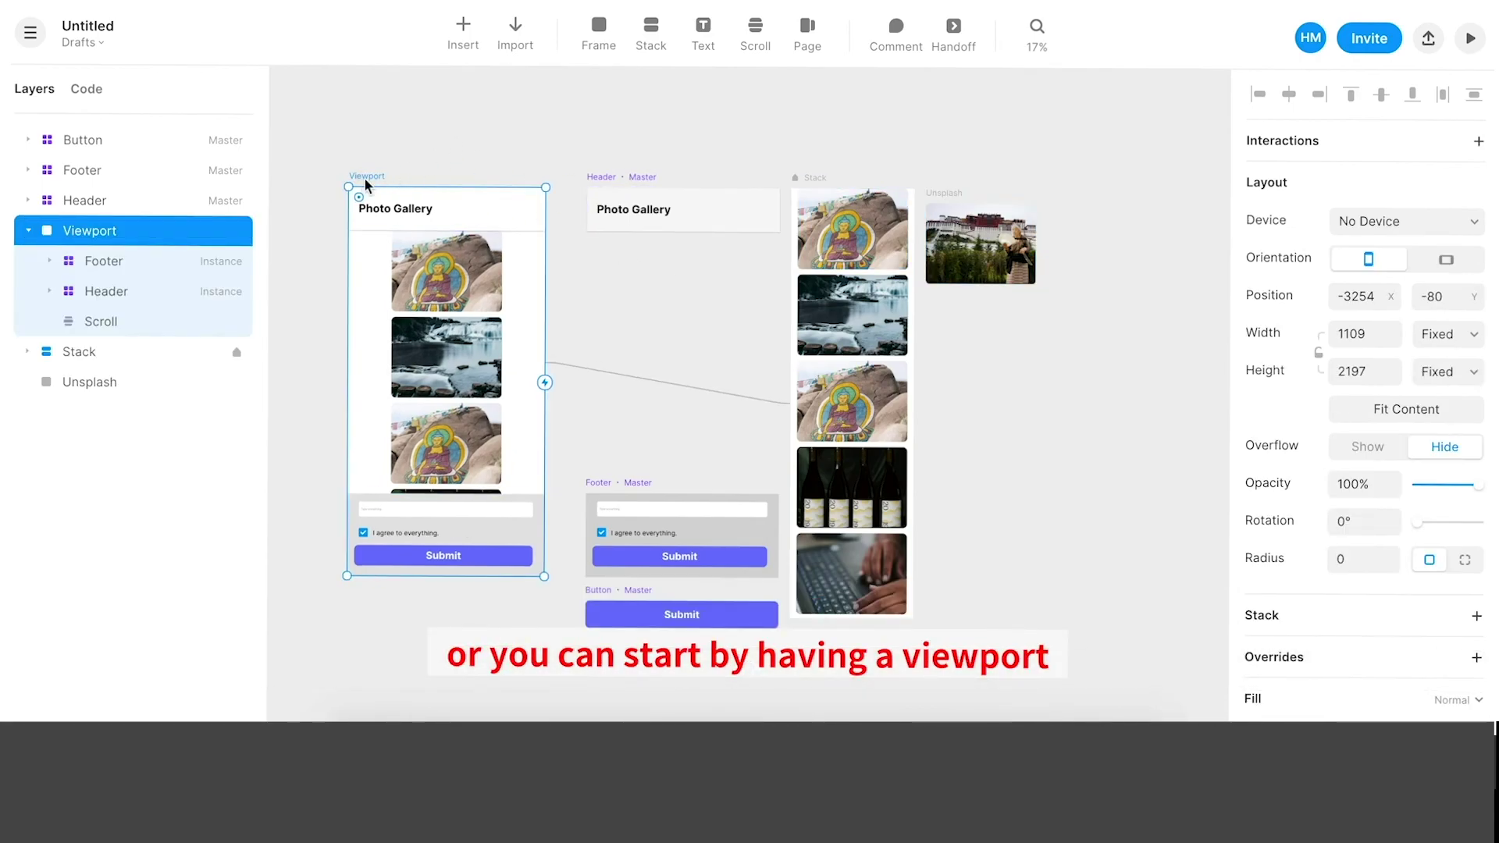
left_click(626, 315)
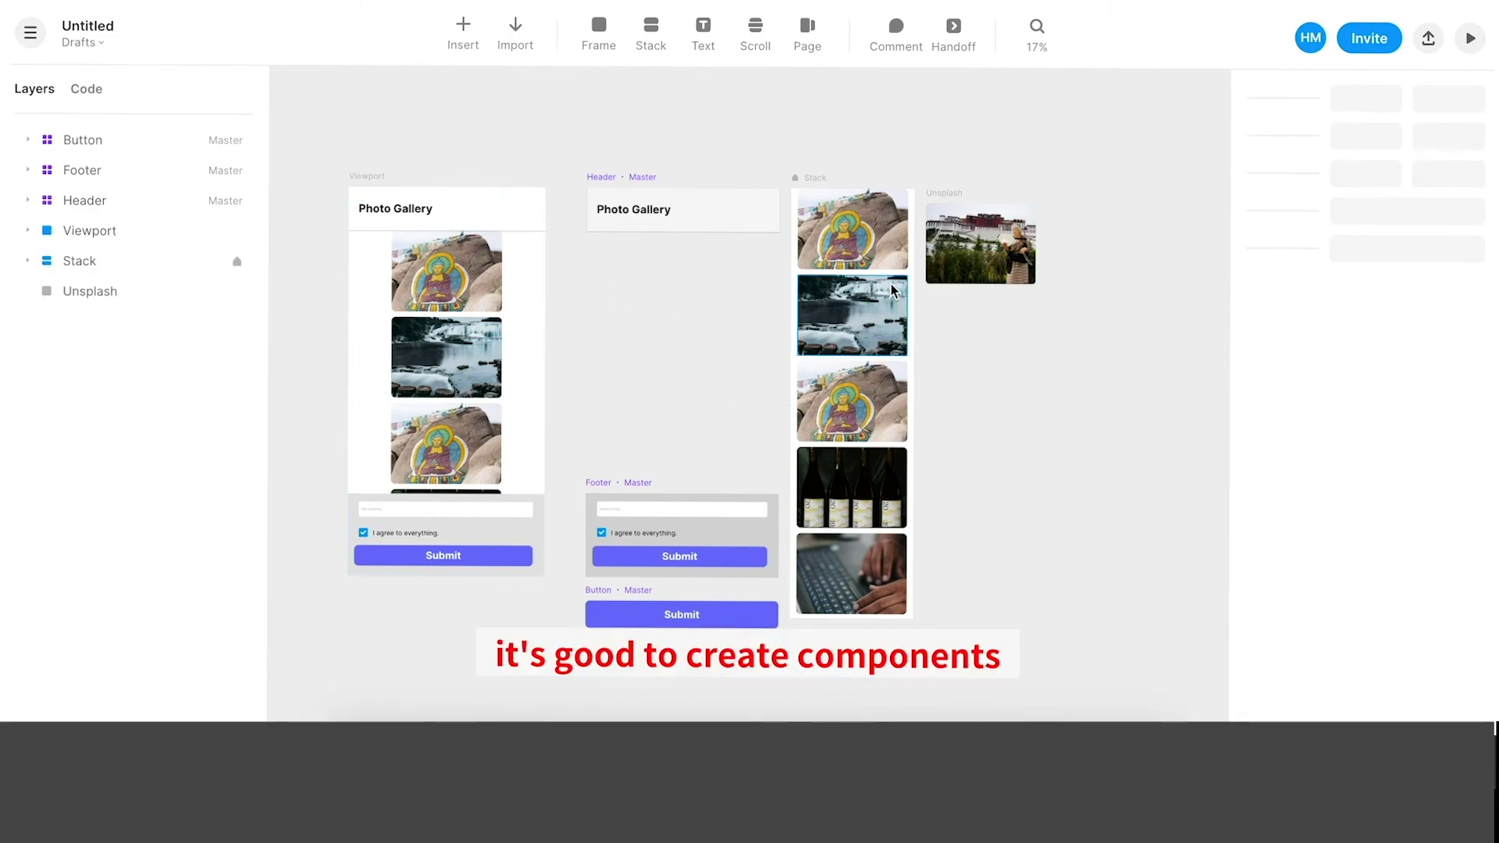
- Move the Header, Footer and Button masters left to X -2035, placing the Button master at Y 2268
left_click(632, 178)
left_click_drag(629, 180, 611, 180)
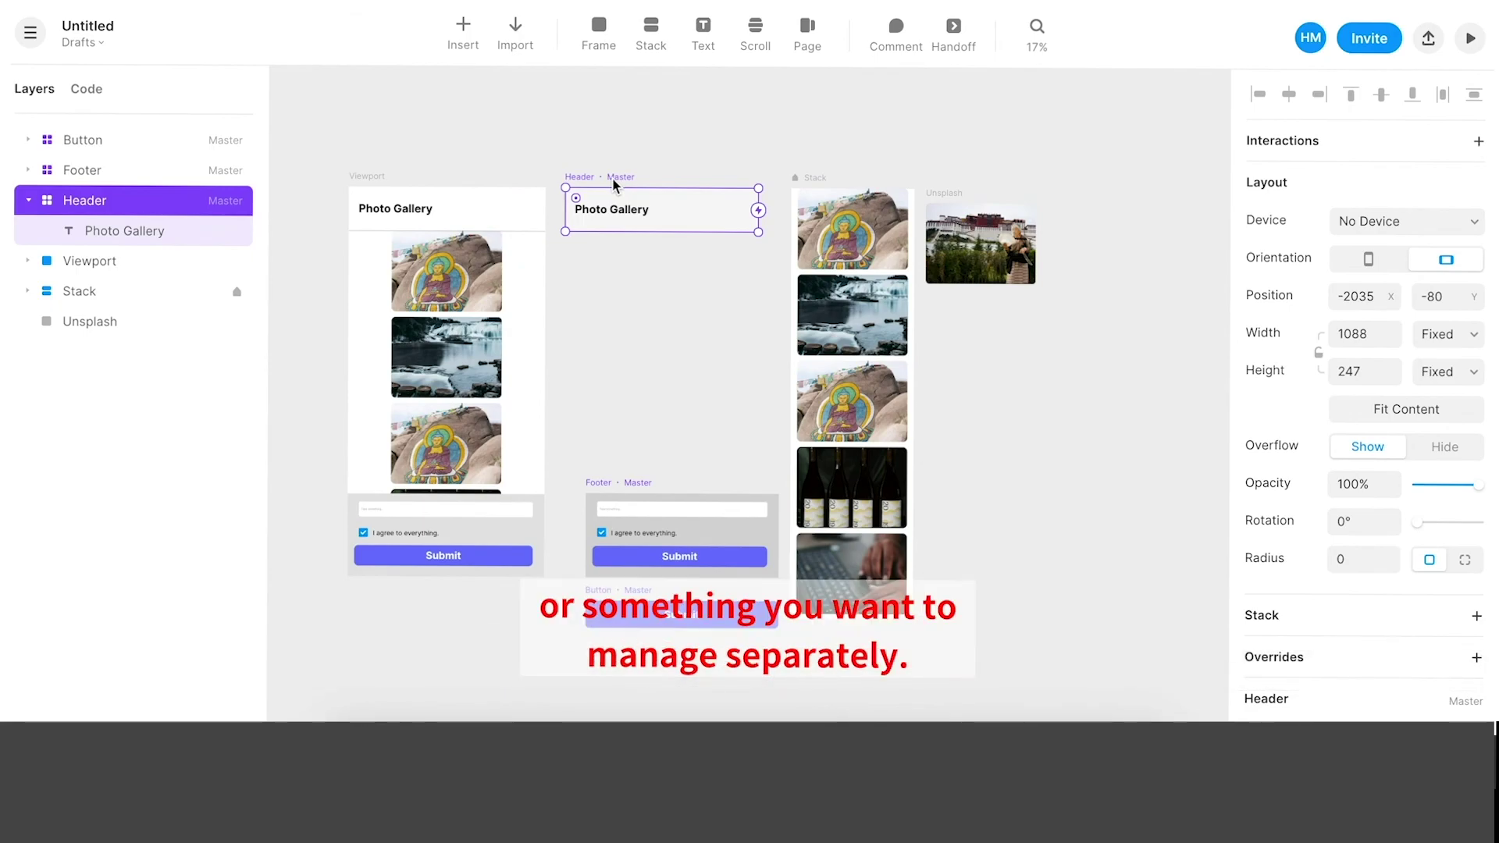
left_click_drag(631, 483, 612, 483)
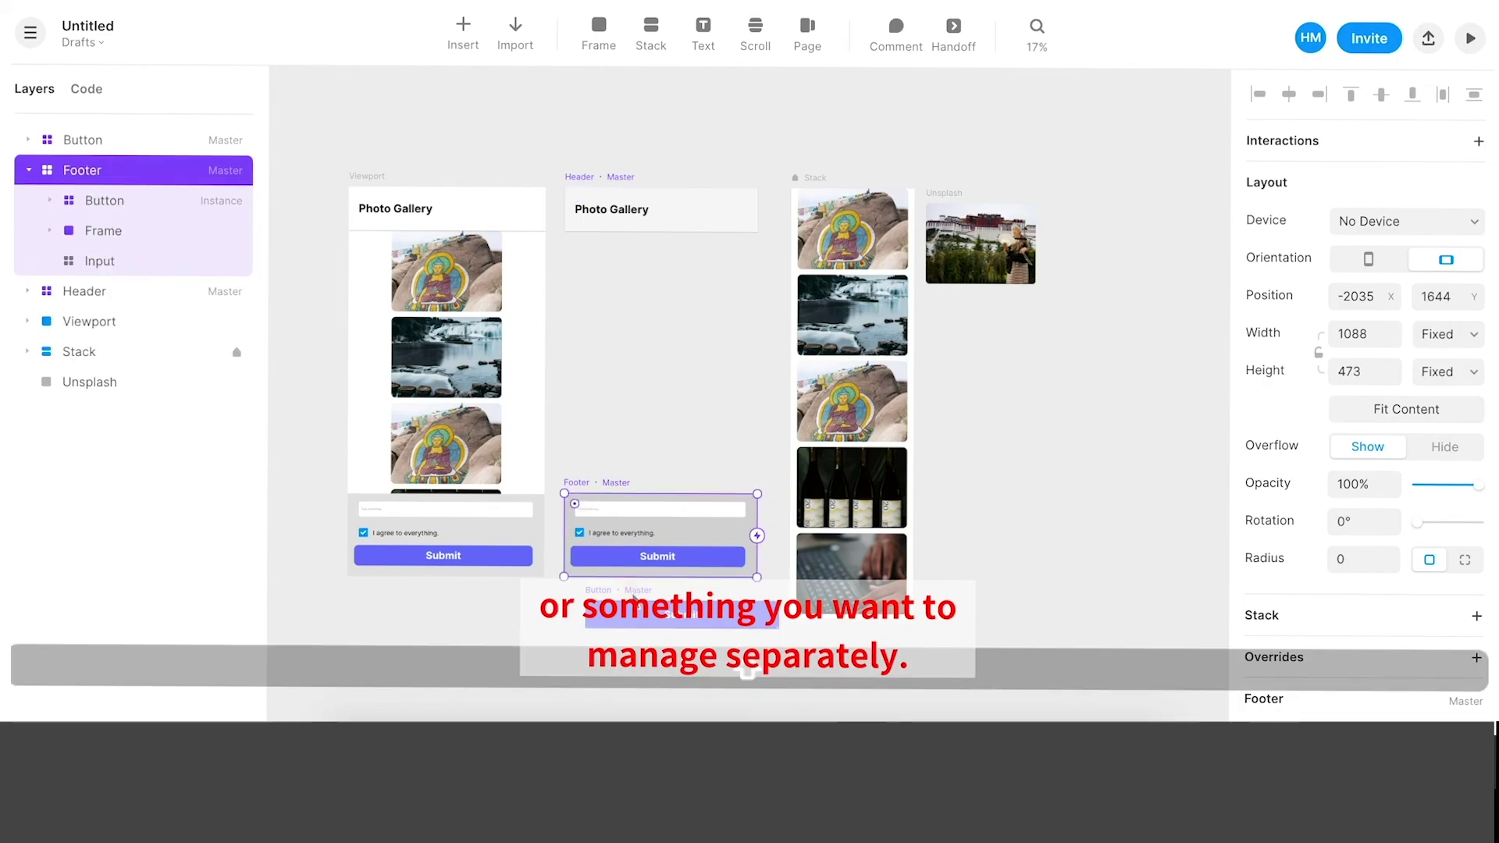
left_click_drag(630, 591, 609, 597)
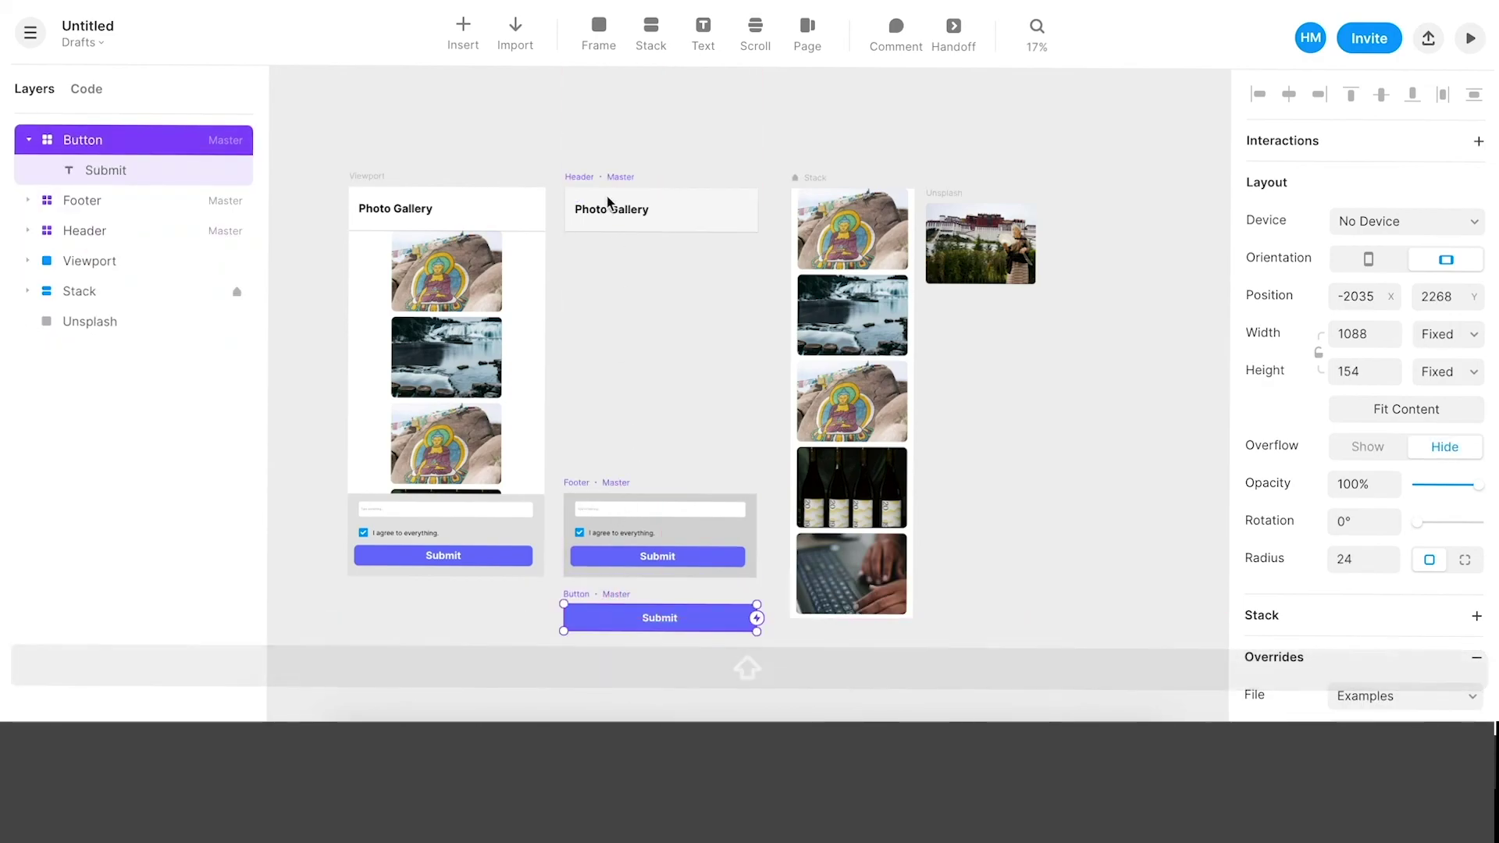
scroll(579, 305, "left", 2)
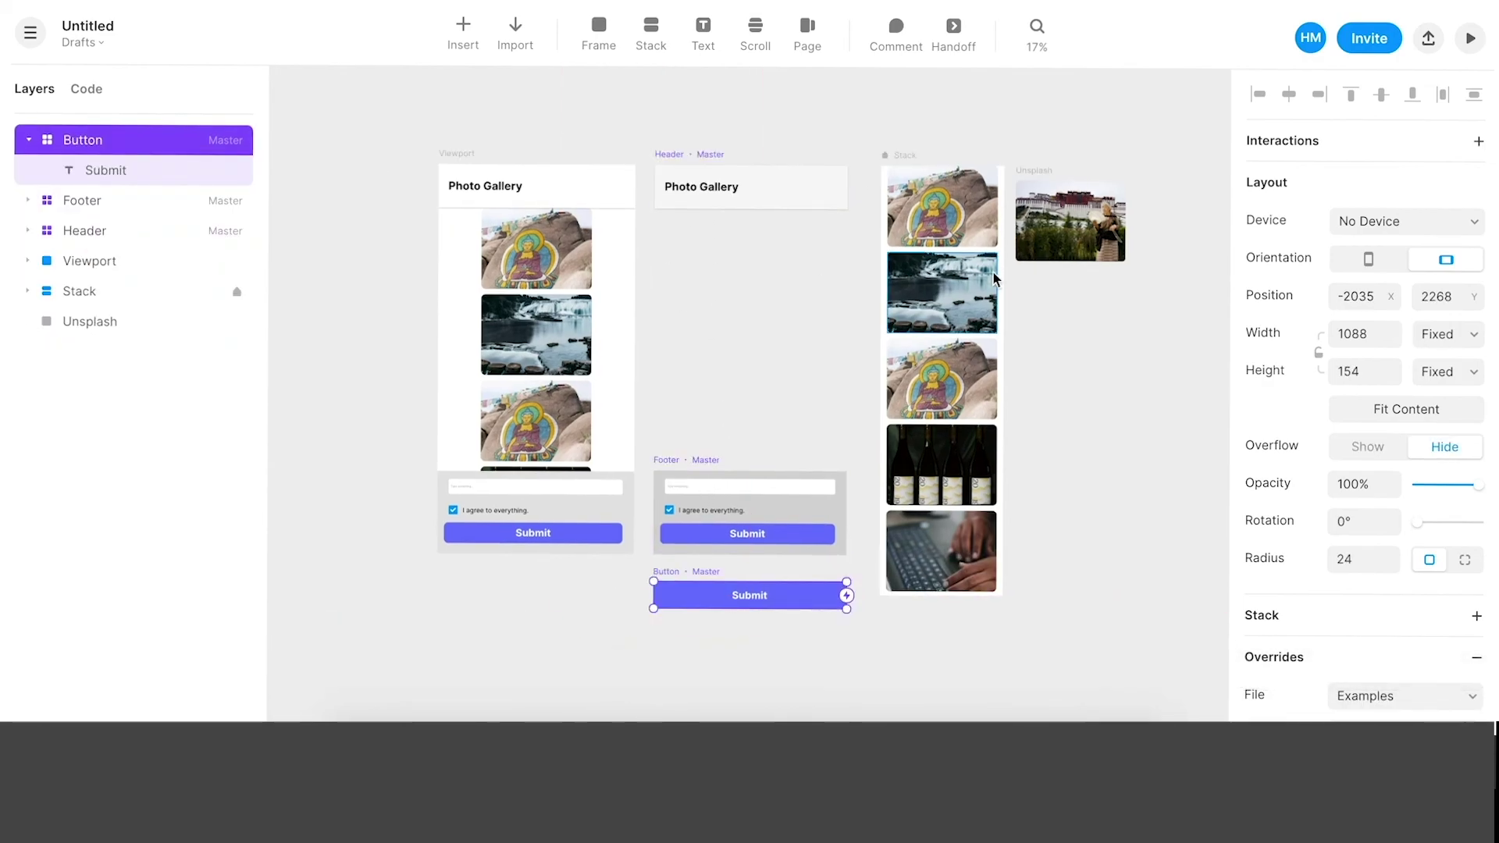